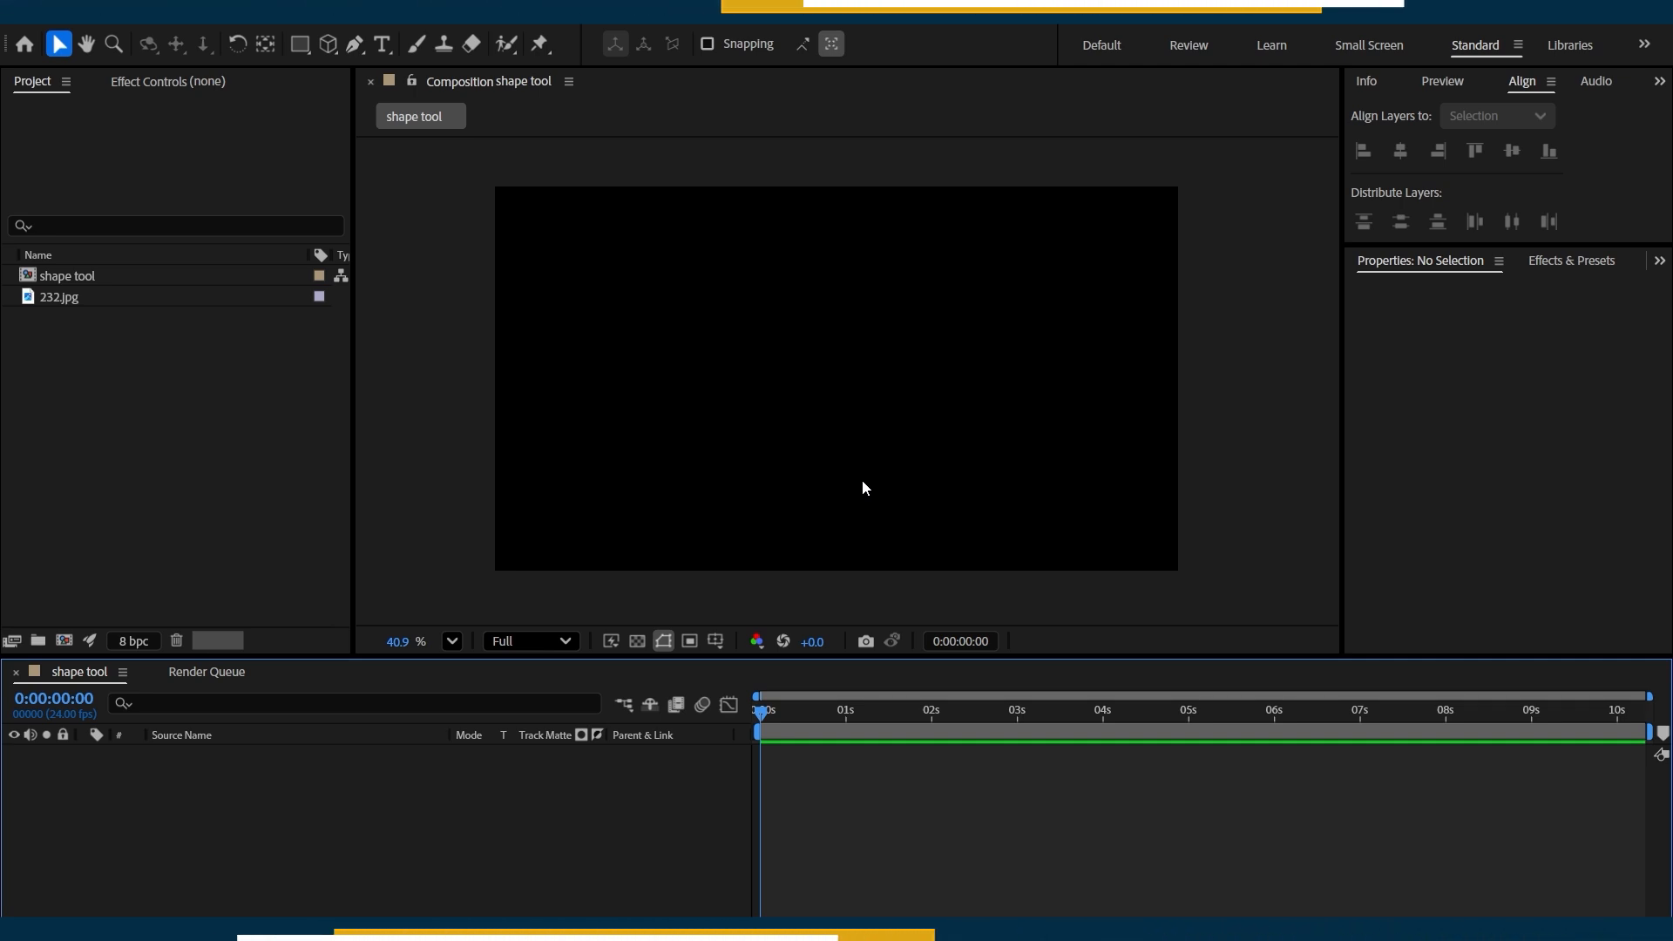
Draw a turquoise square, pentagon, ellipse and five-pointed star as four separate shape layers in the composition.
key(q)
drag(607, 231, 792, 398)
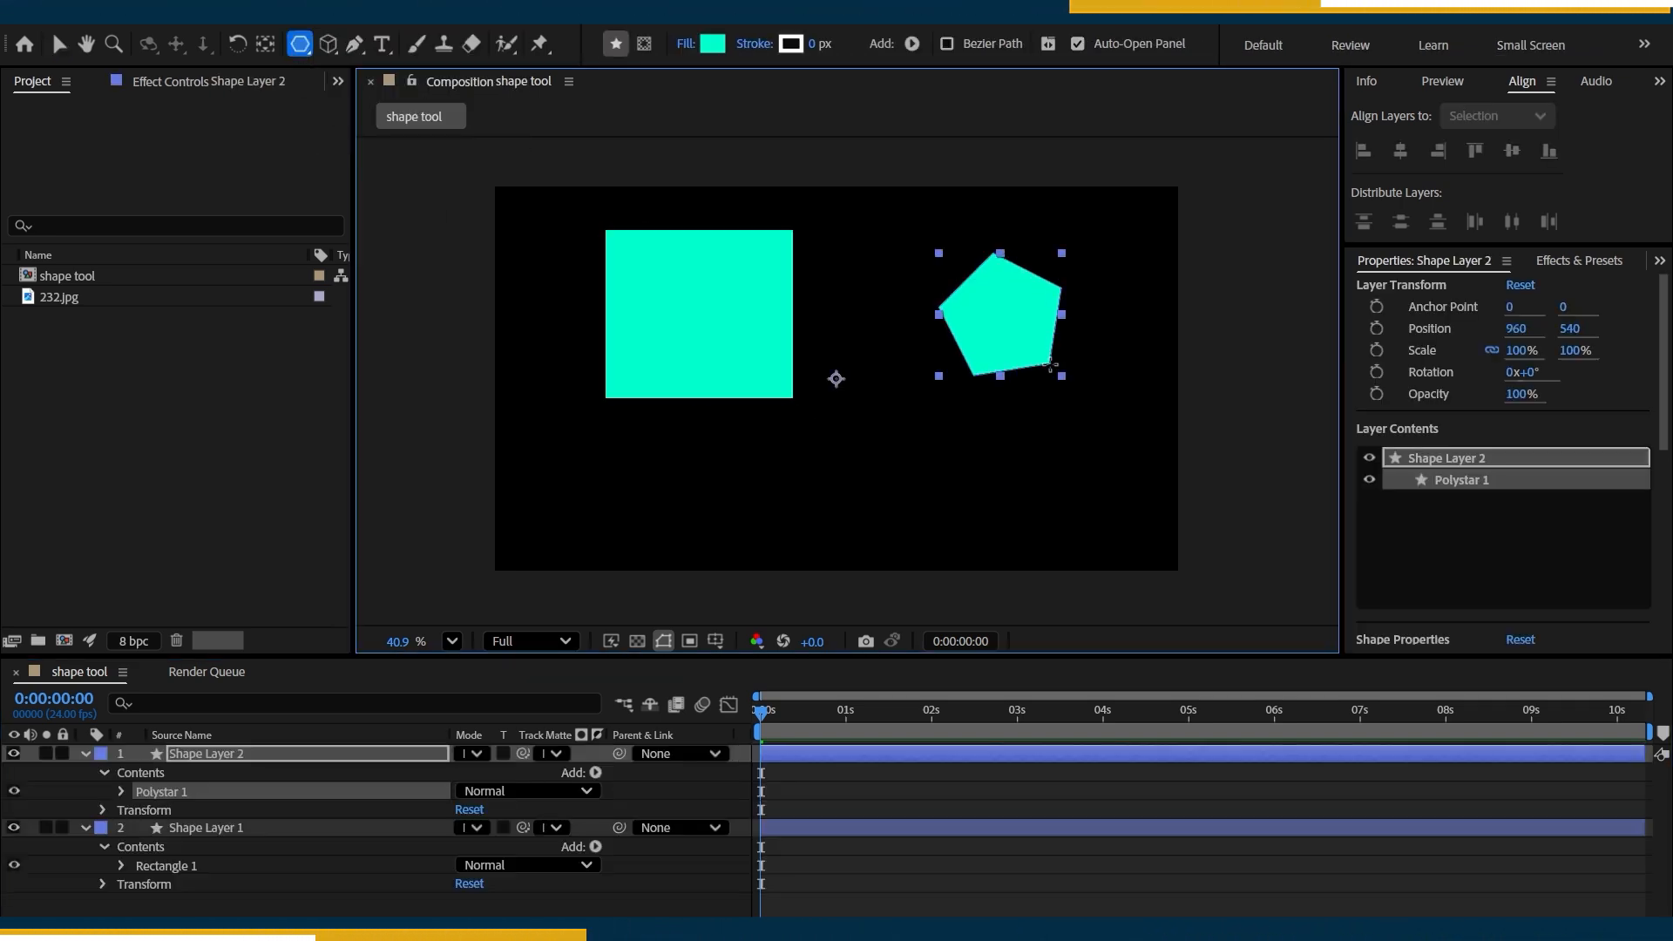
click(299, 43)
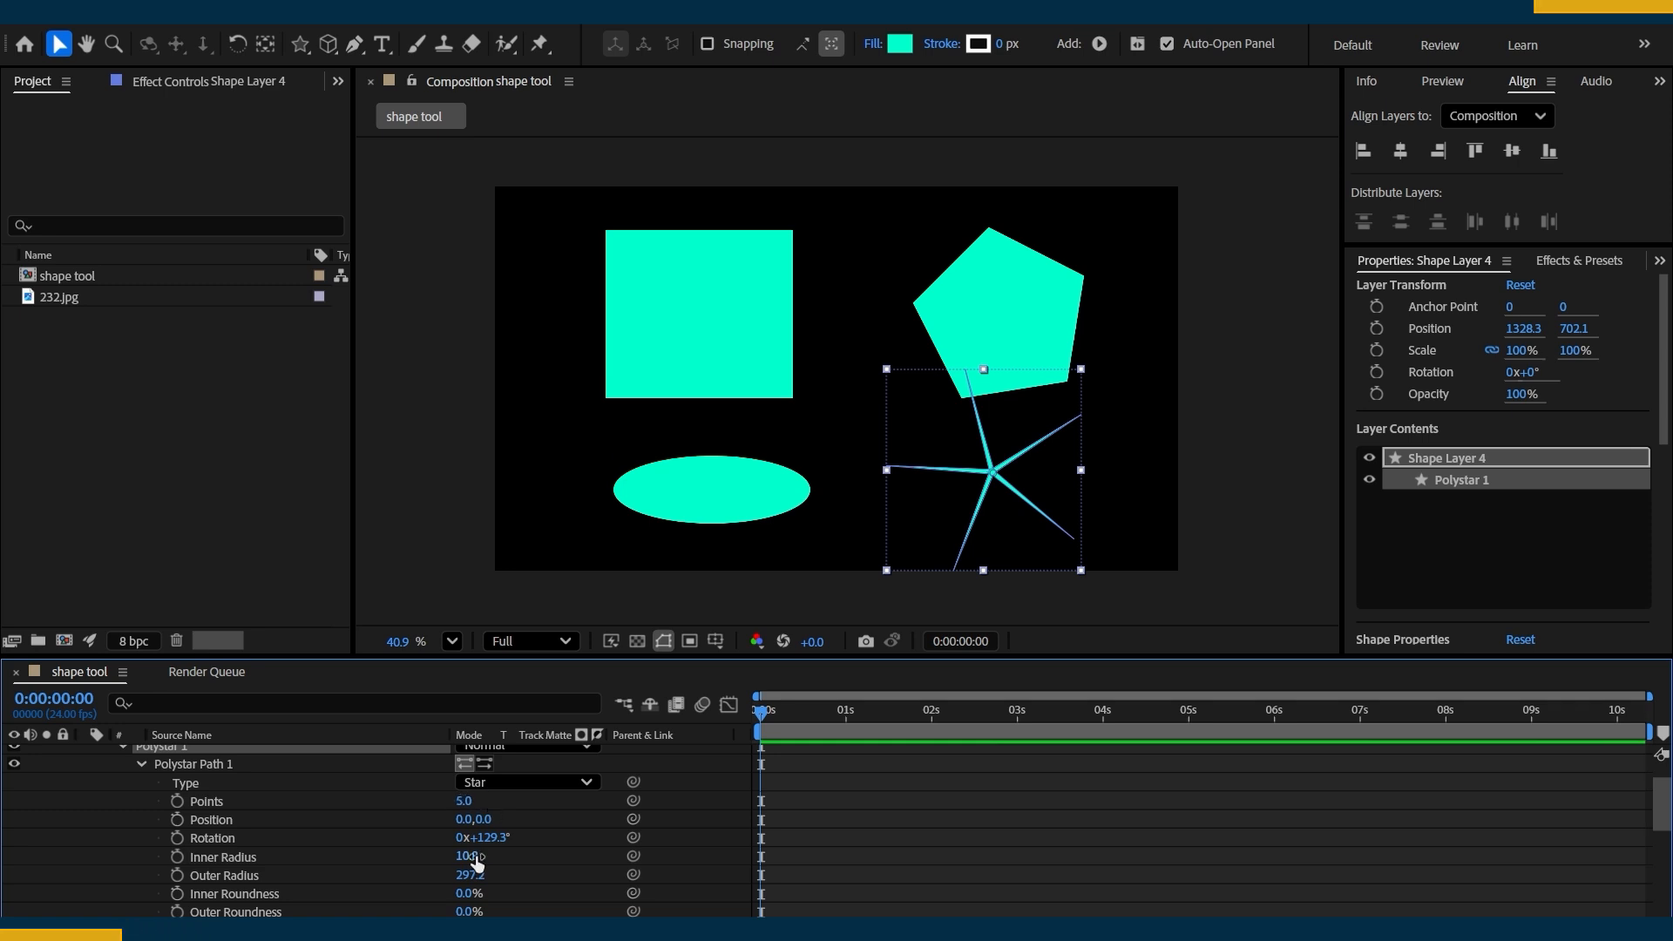
Adjust the star to an inner radius of 119.8, a 14° rotation and 90% scale about a centred anchor point.
drag(475, 858, 582, 849)
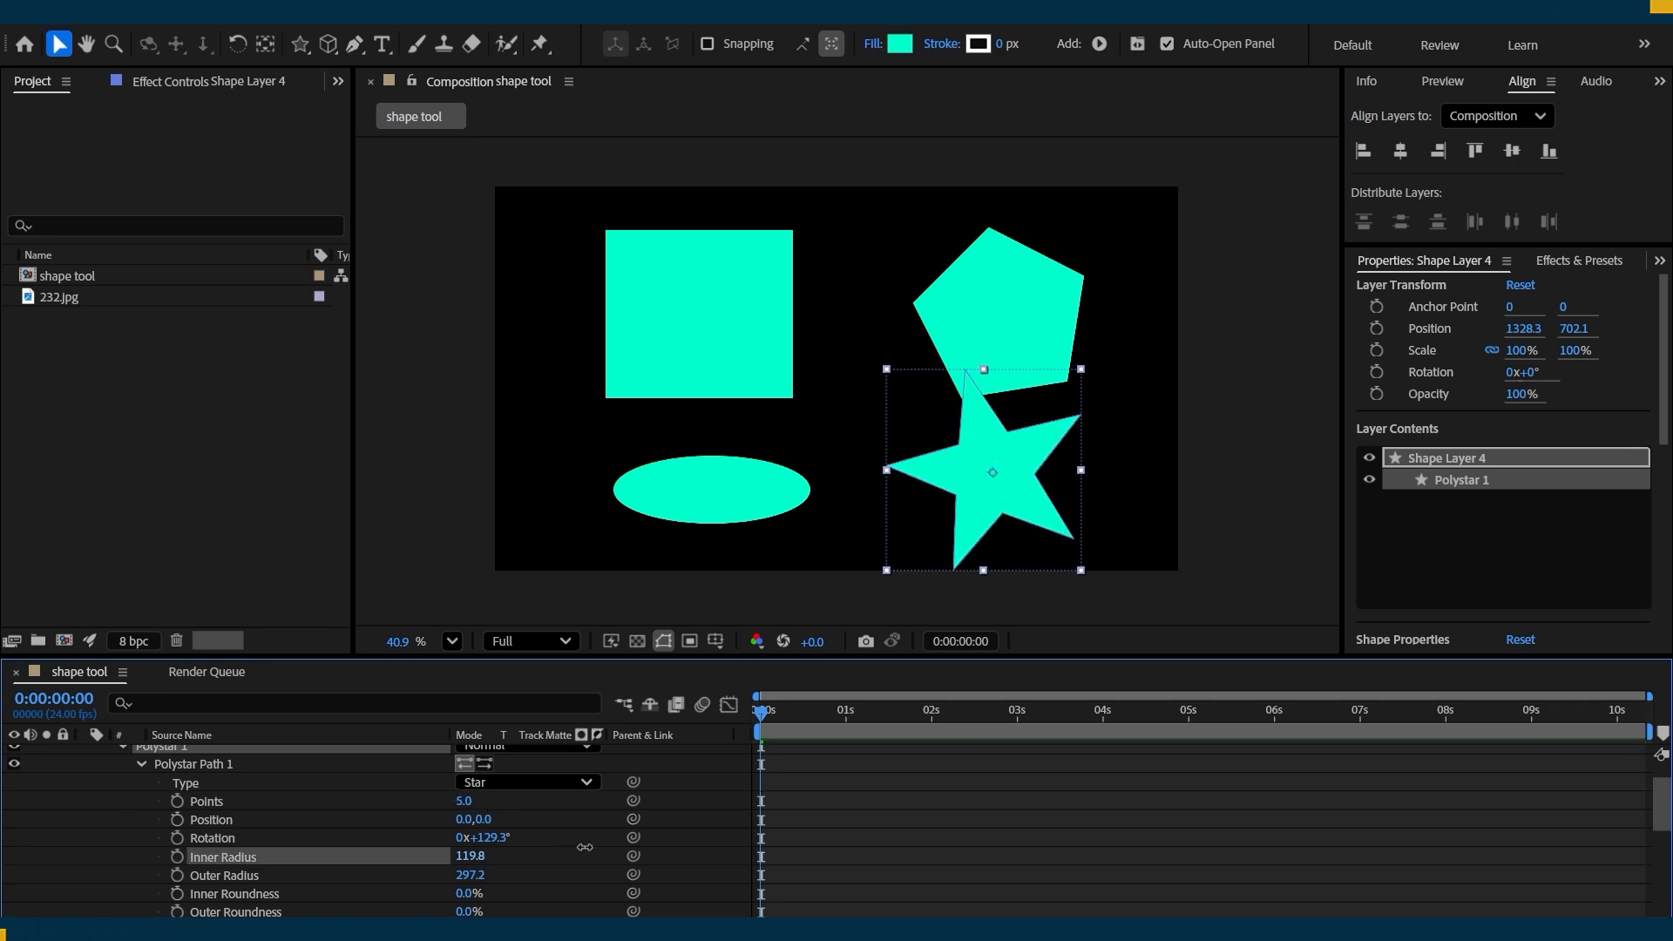
scroll(224, 762, up, 1)
click(225, 754)
key(shift+KP_Add)
key(ctrl+alt+Home)
key(shift+KP_Subtract)
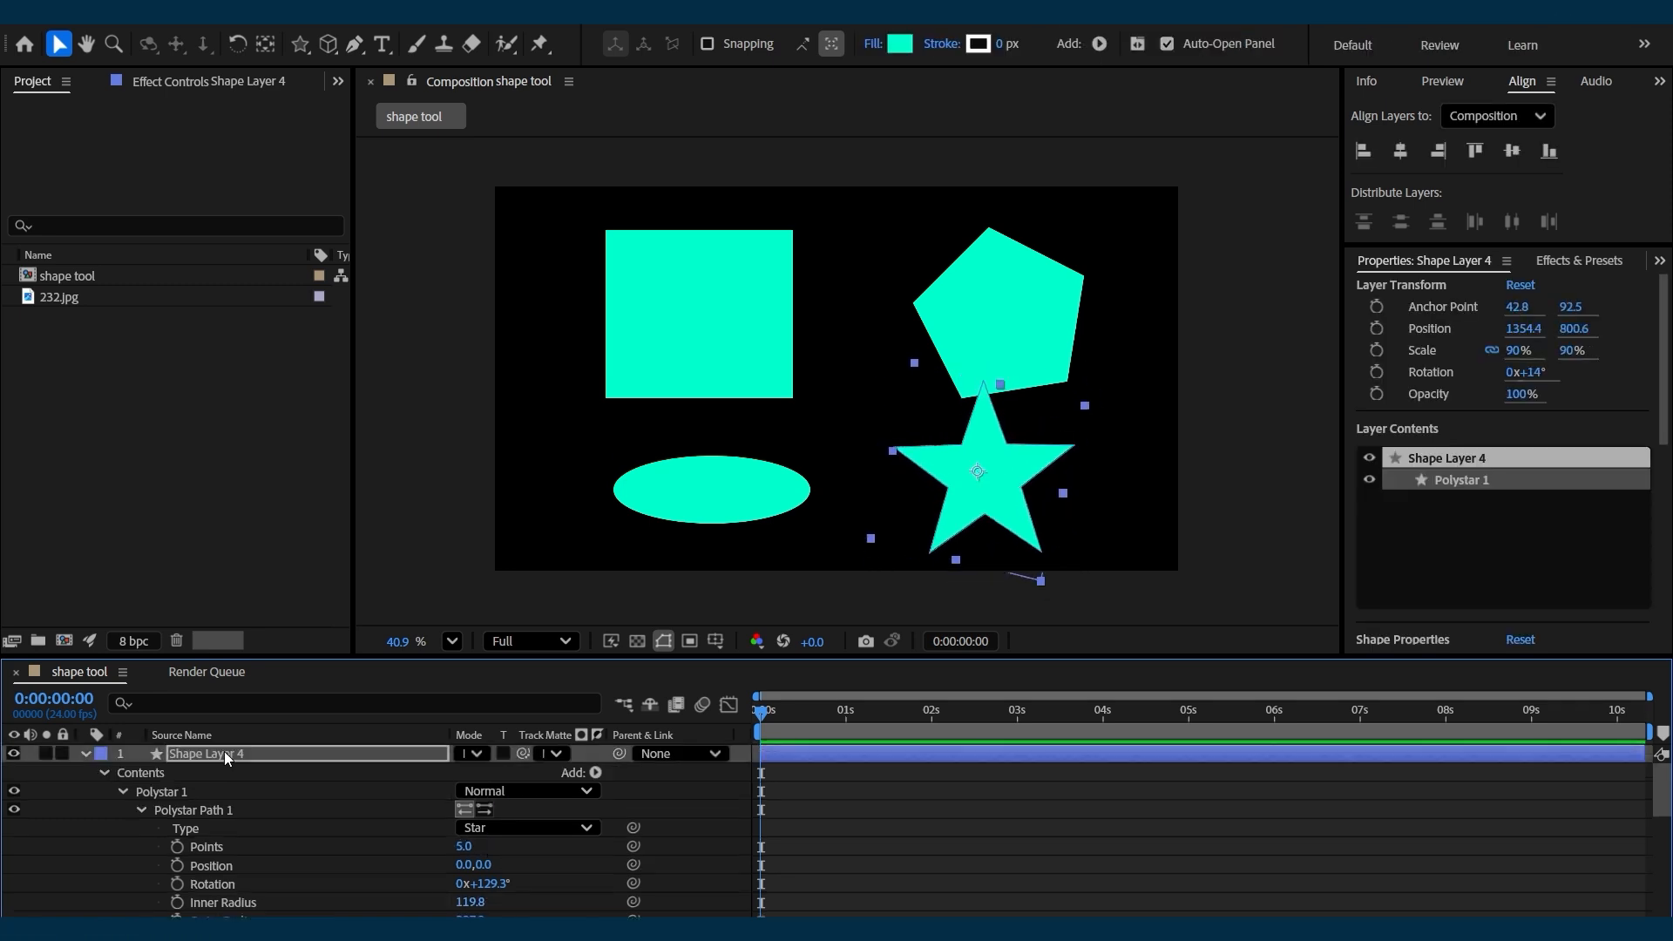
click(1011, 485)
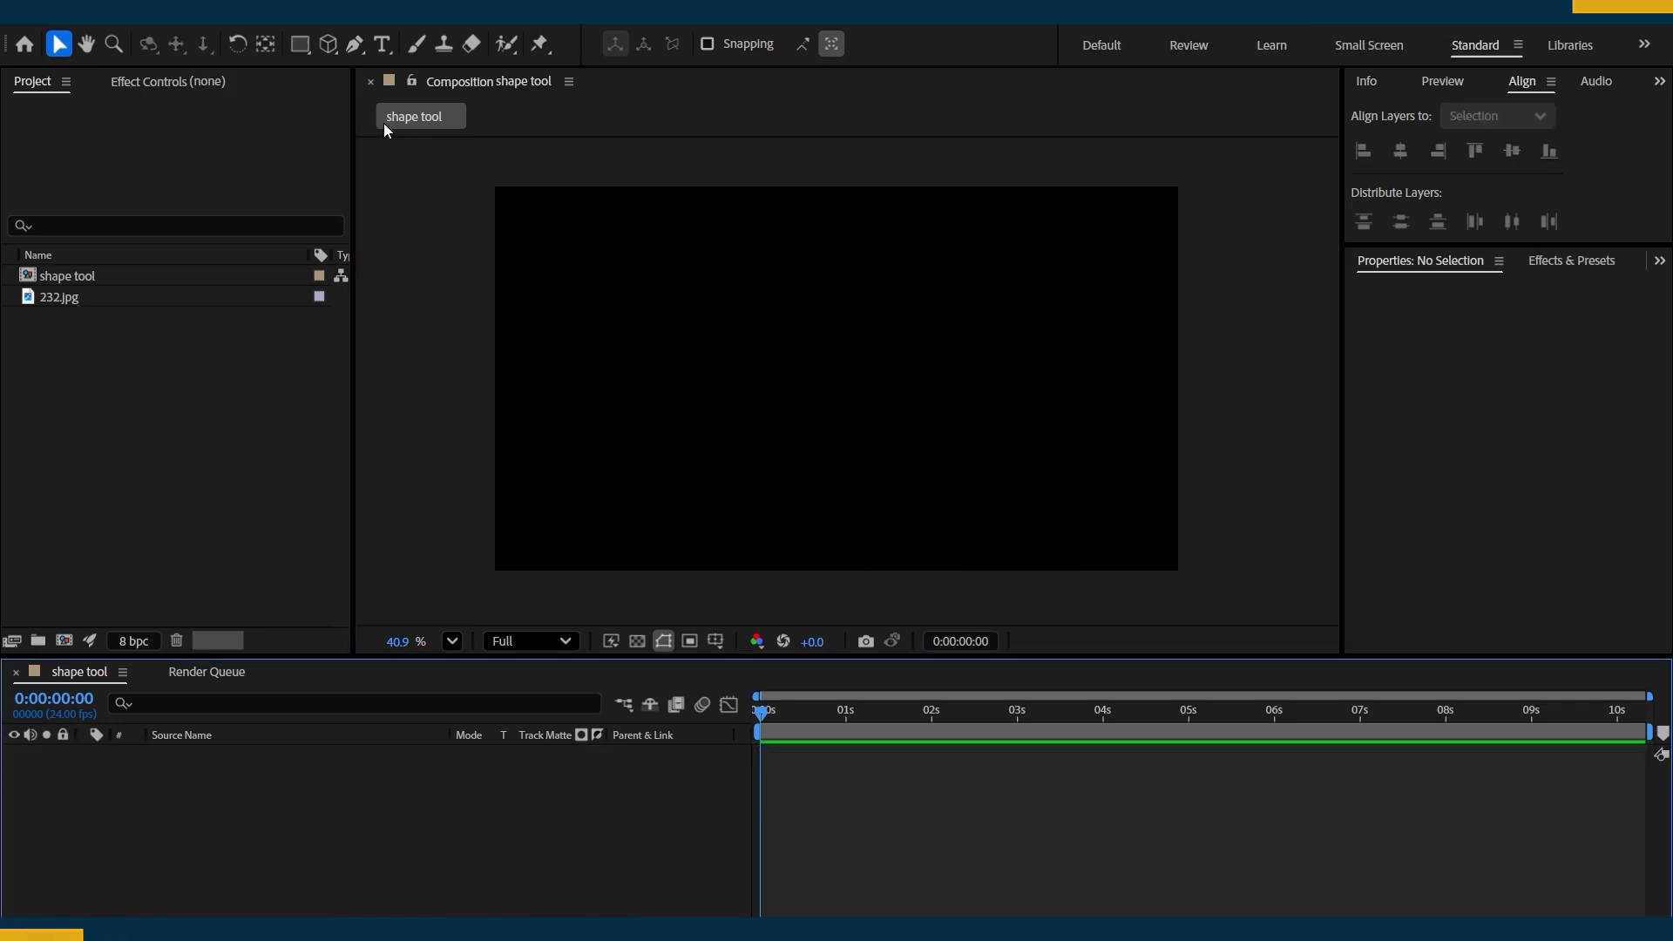
Draw a turquoise square near the centre of the empty composition with the Rectangle Tool.
click(294, 52)
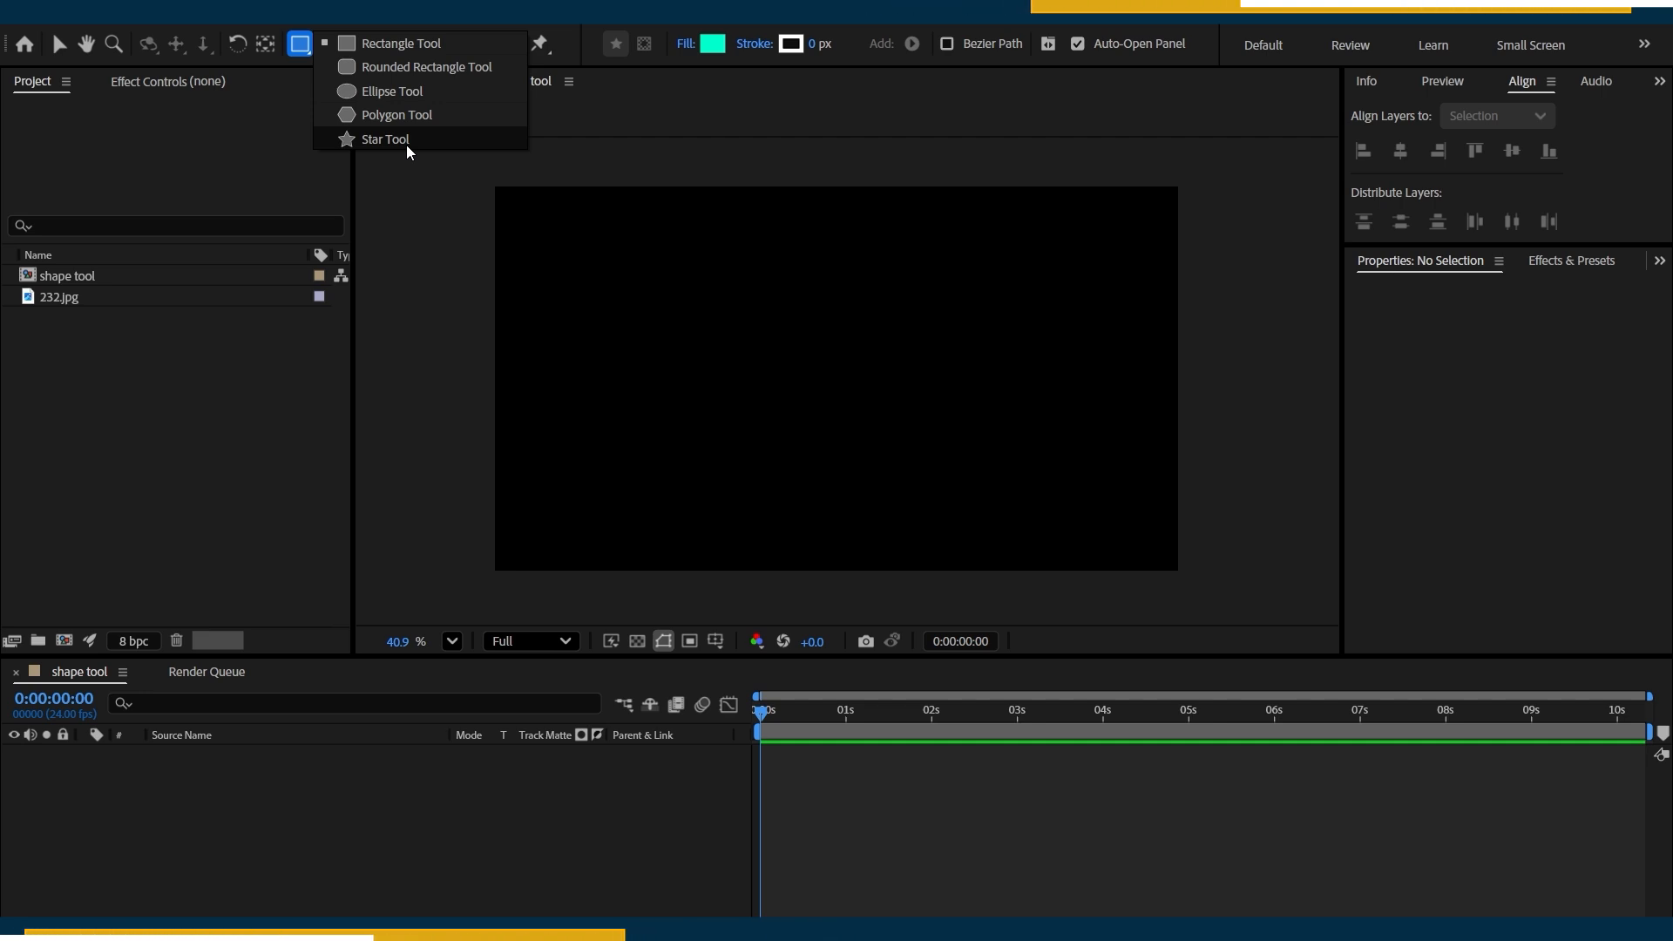
click(384, 140)
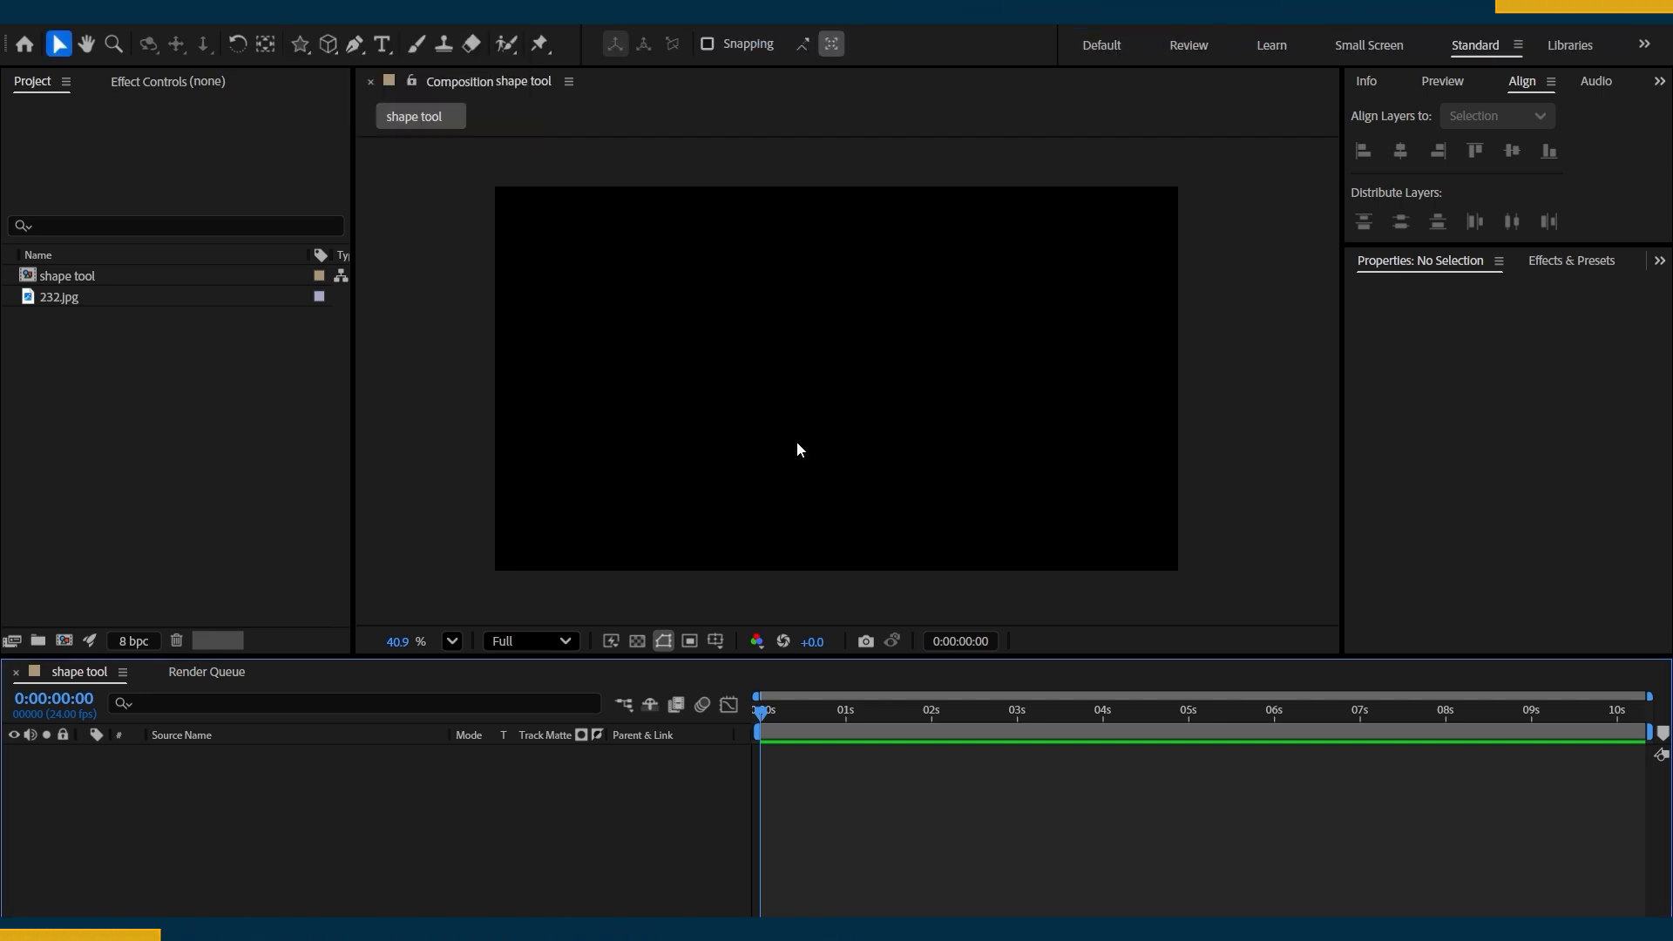
click(301, 46)
drag(737, 284, 895, 438)
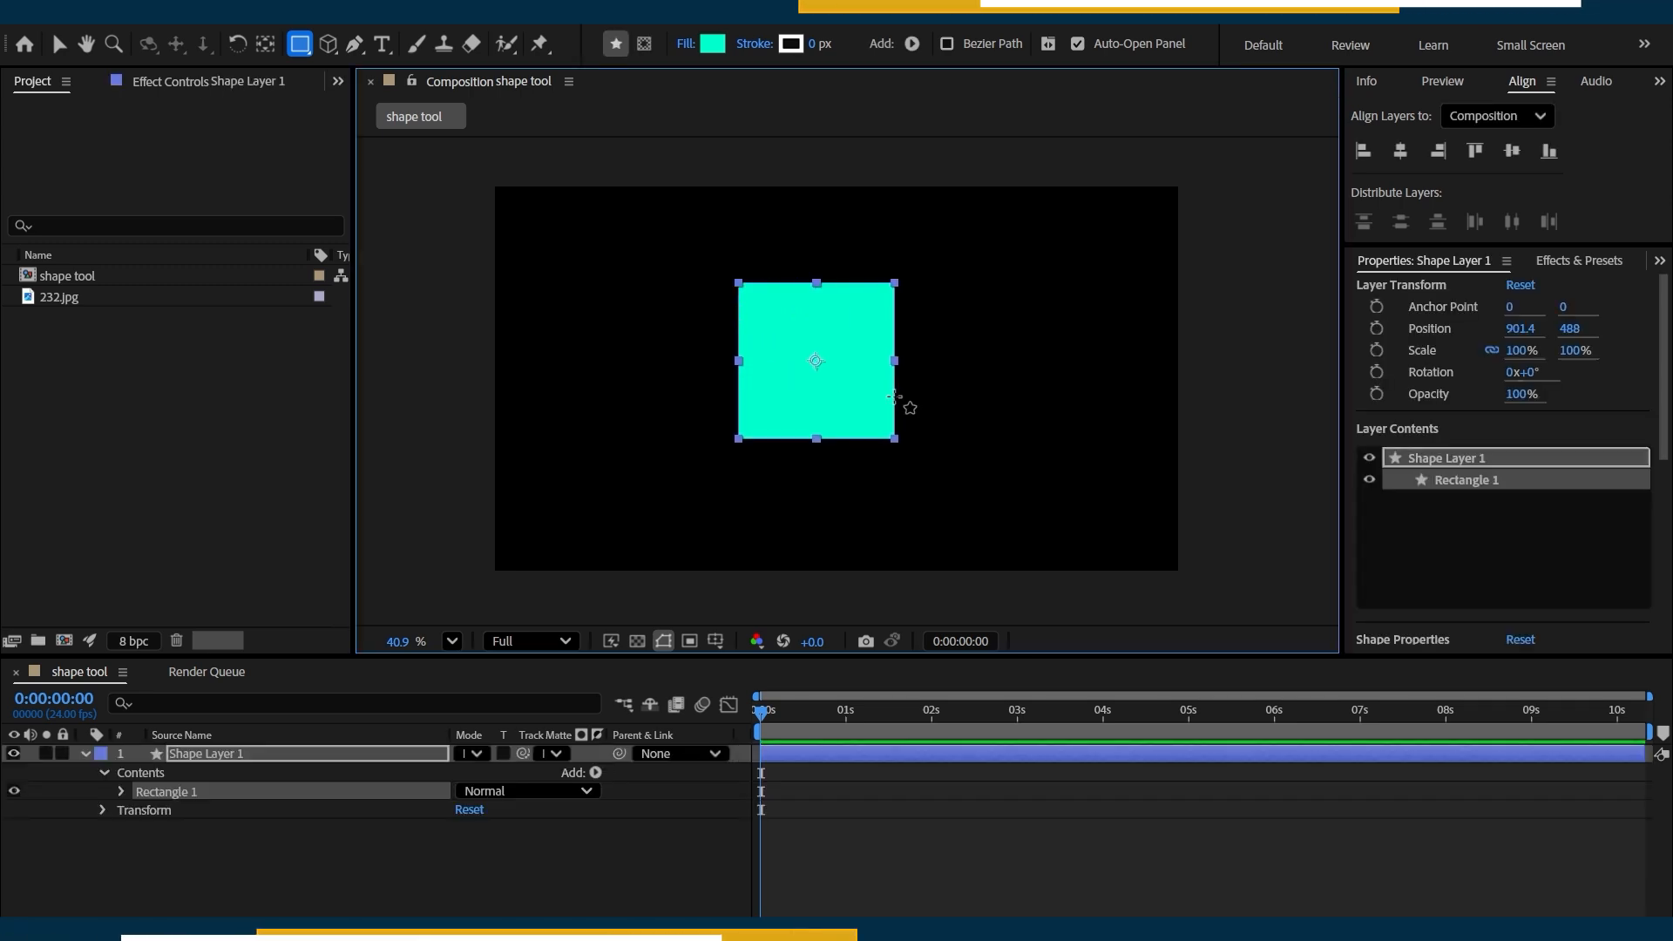
Draw a smaller upright rectangle to the right of the square as a second shape layer.
click(970, 250)
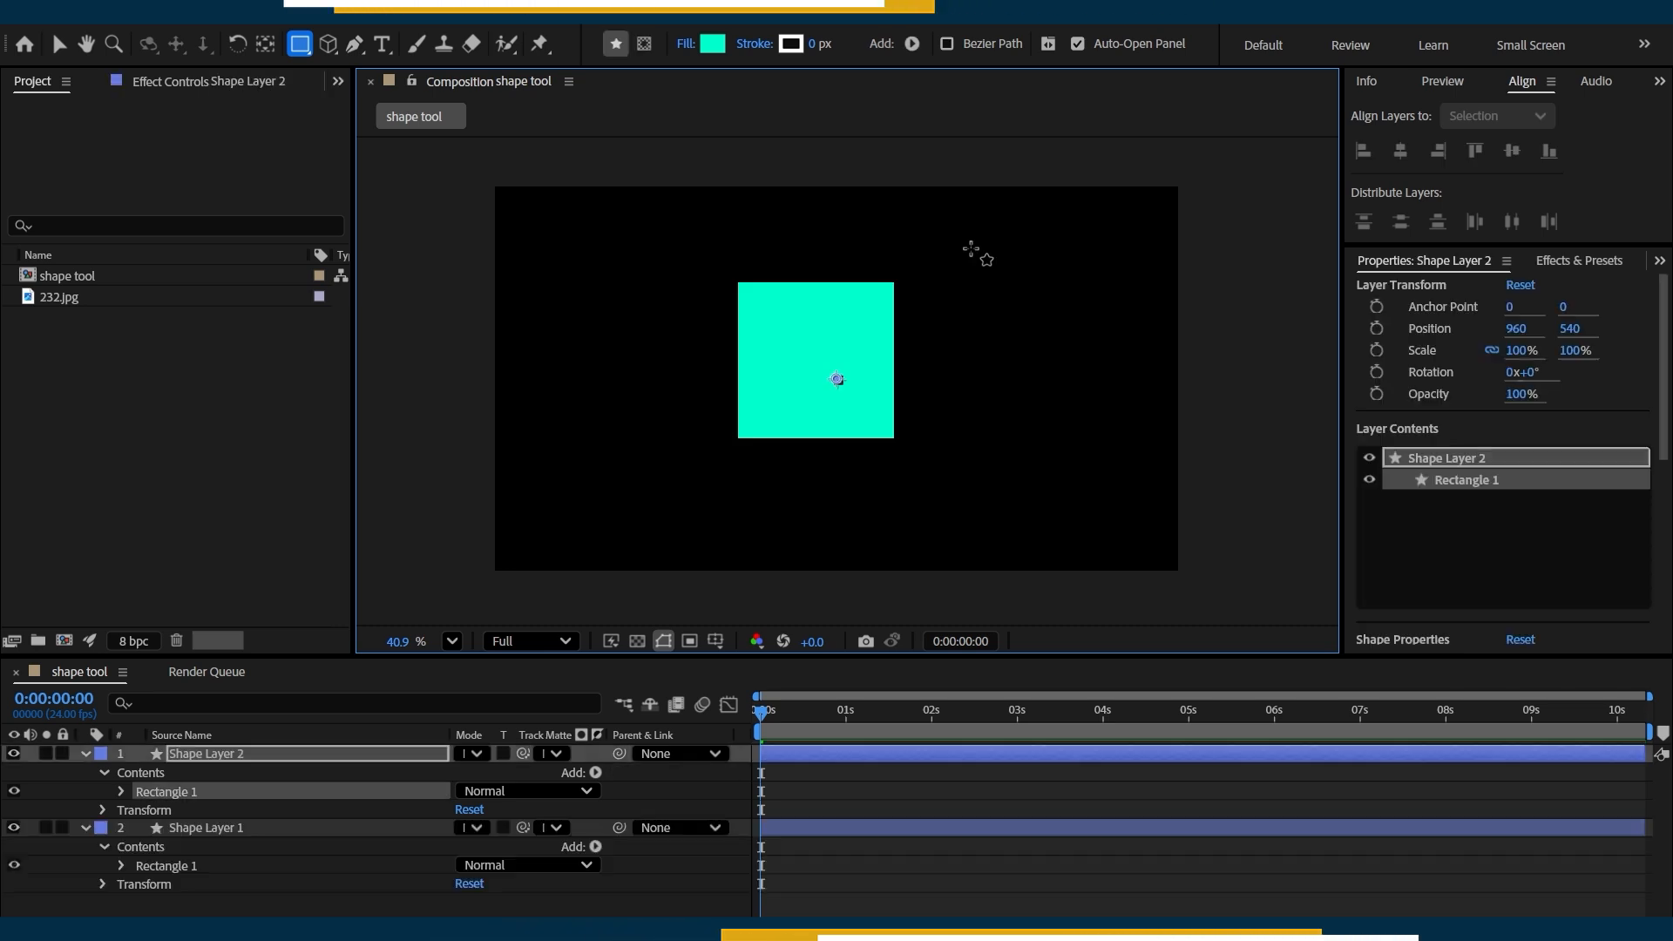
click(972, 249)
drag(1013, 293, 1029, 334)
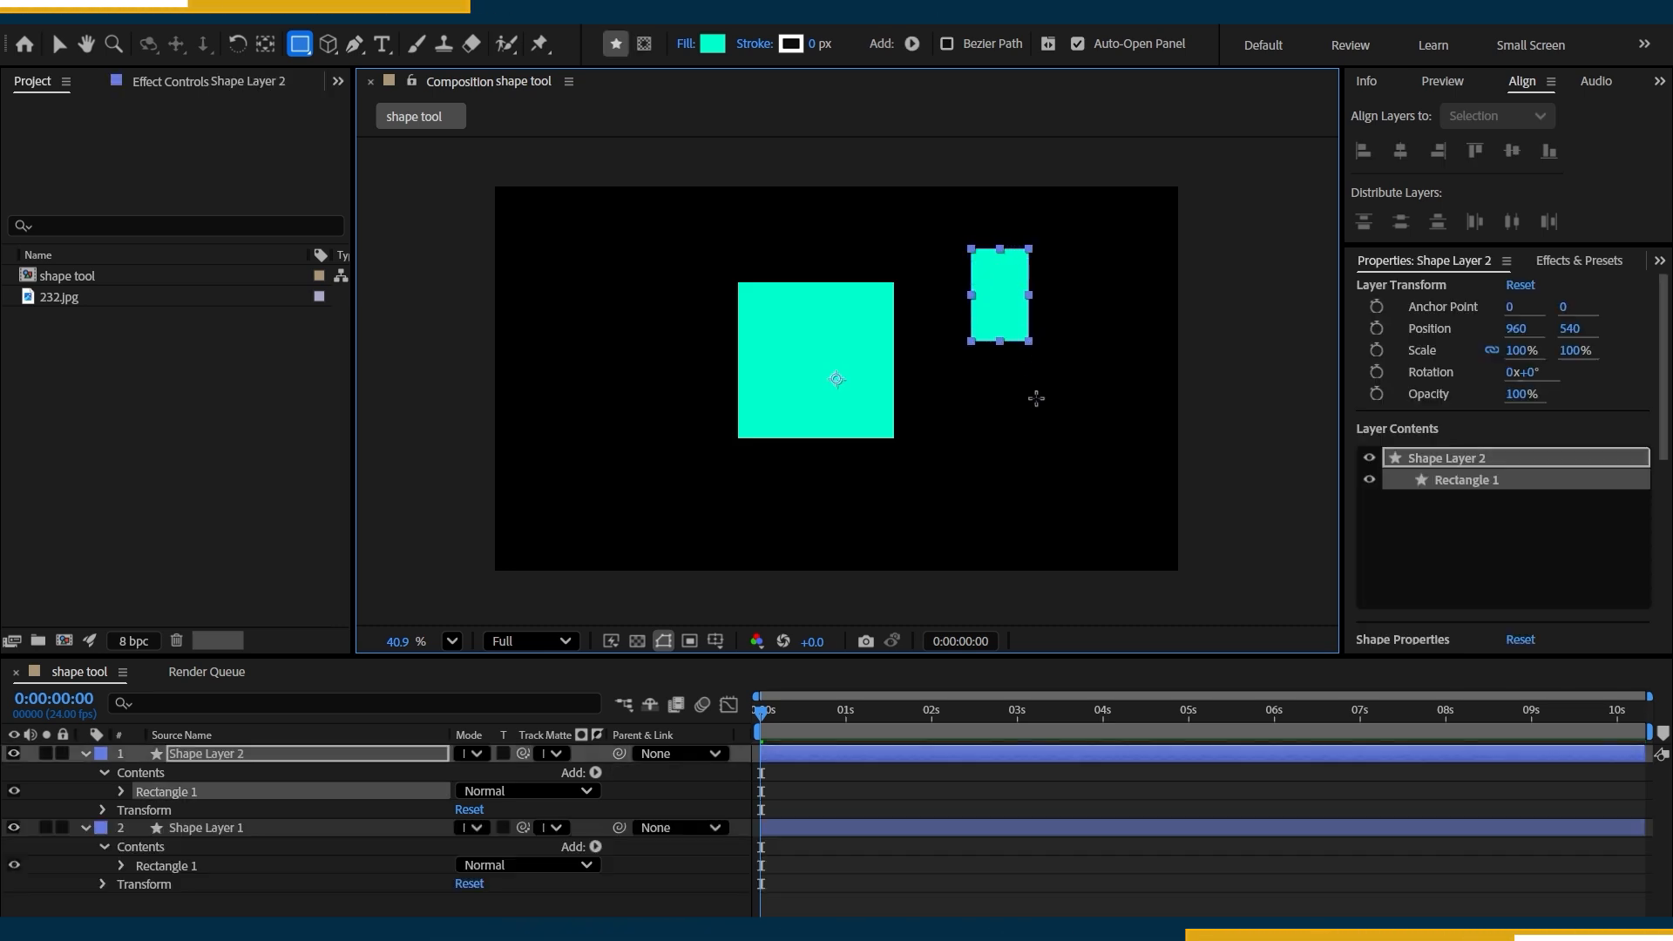
drag(1036, 398, 1072, 506)
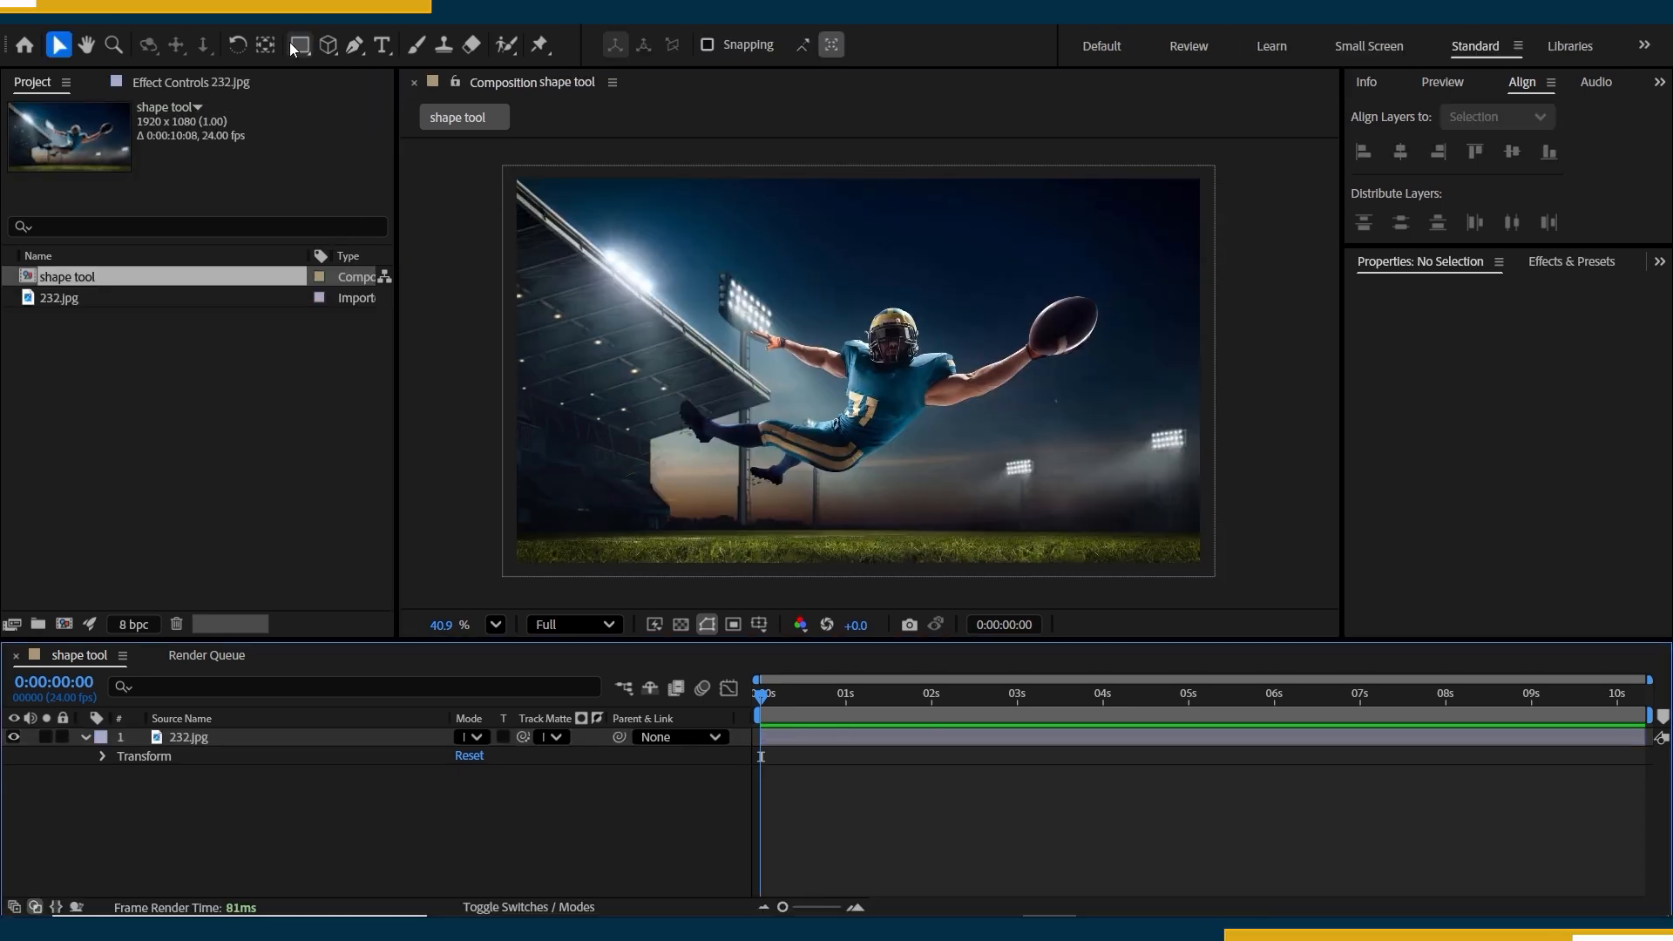
Try drawing a white square shape over the player in the 232.jpg image.
click(298, 45)
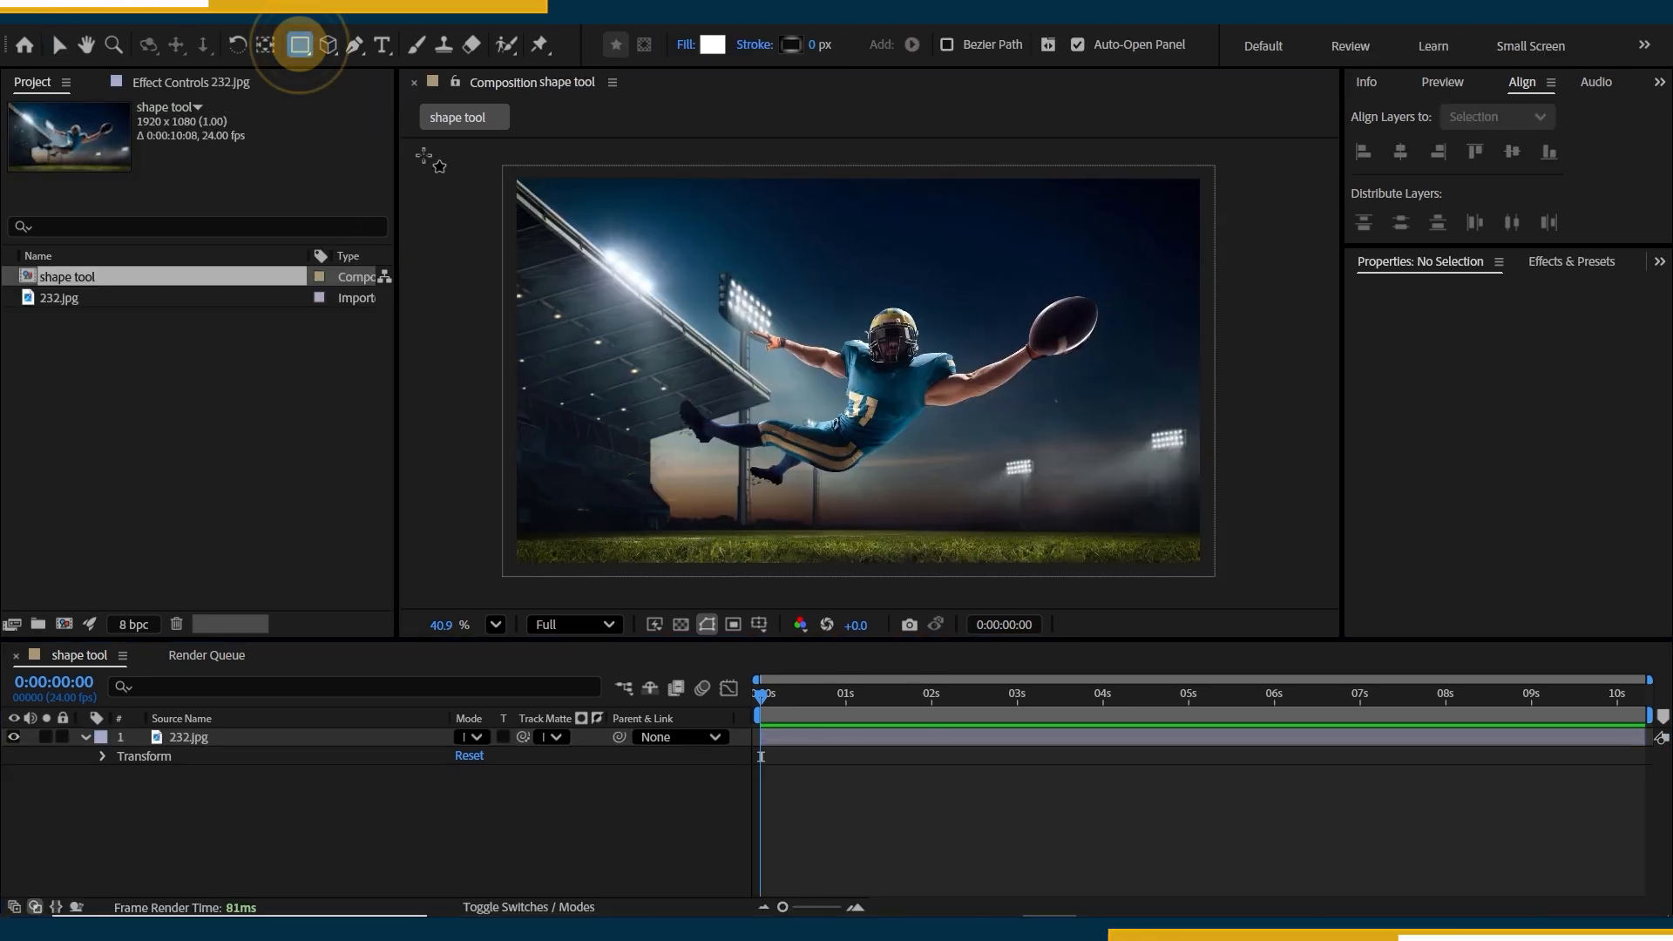
click(728, 260)
drag(737, 267, 999, 533)
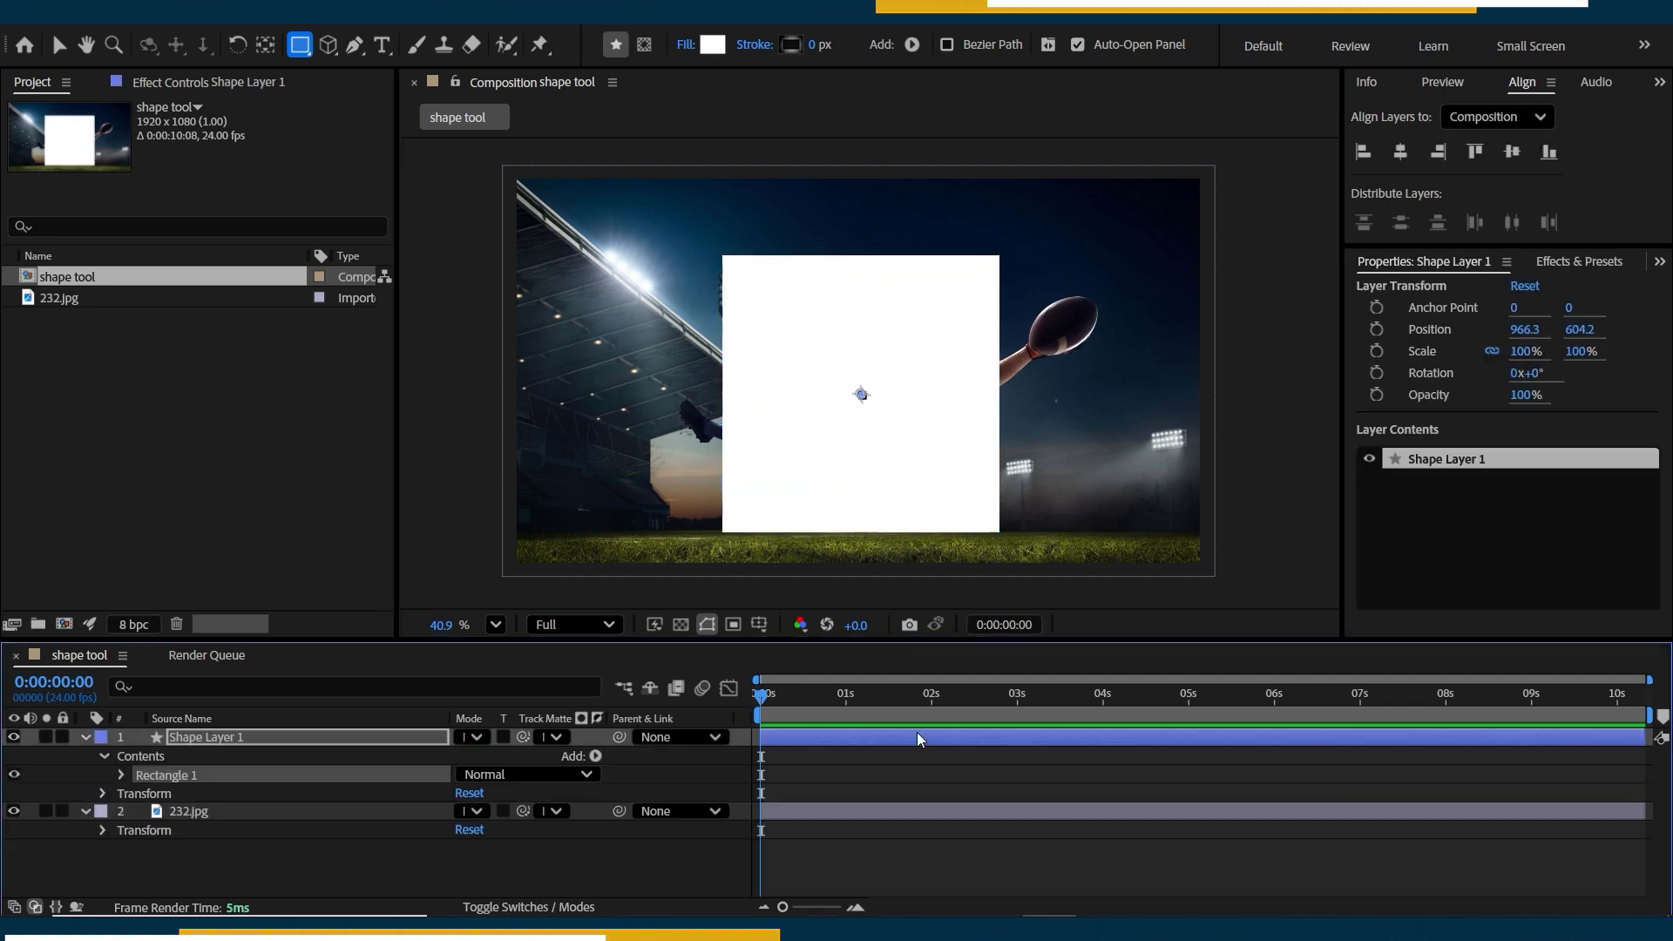
key(ctrl+z)
Mask the 232.jpg layer with a rectangle around the player's head and torso.
click(924, 793)
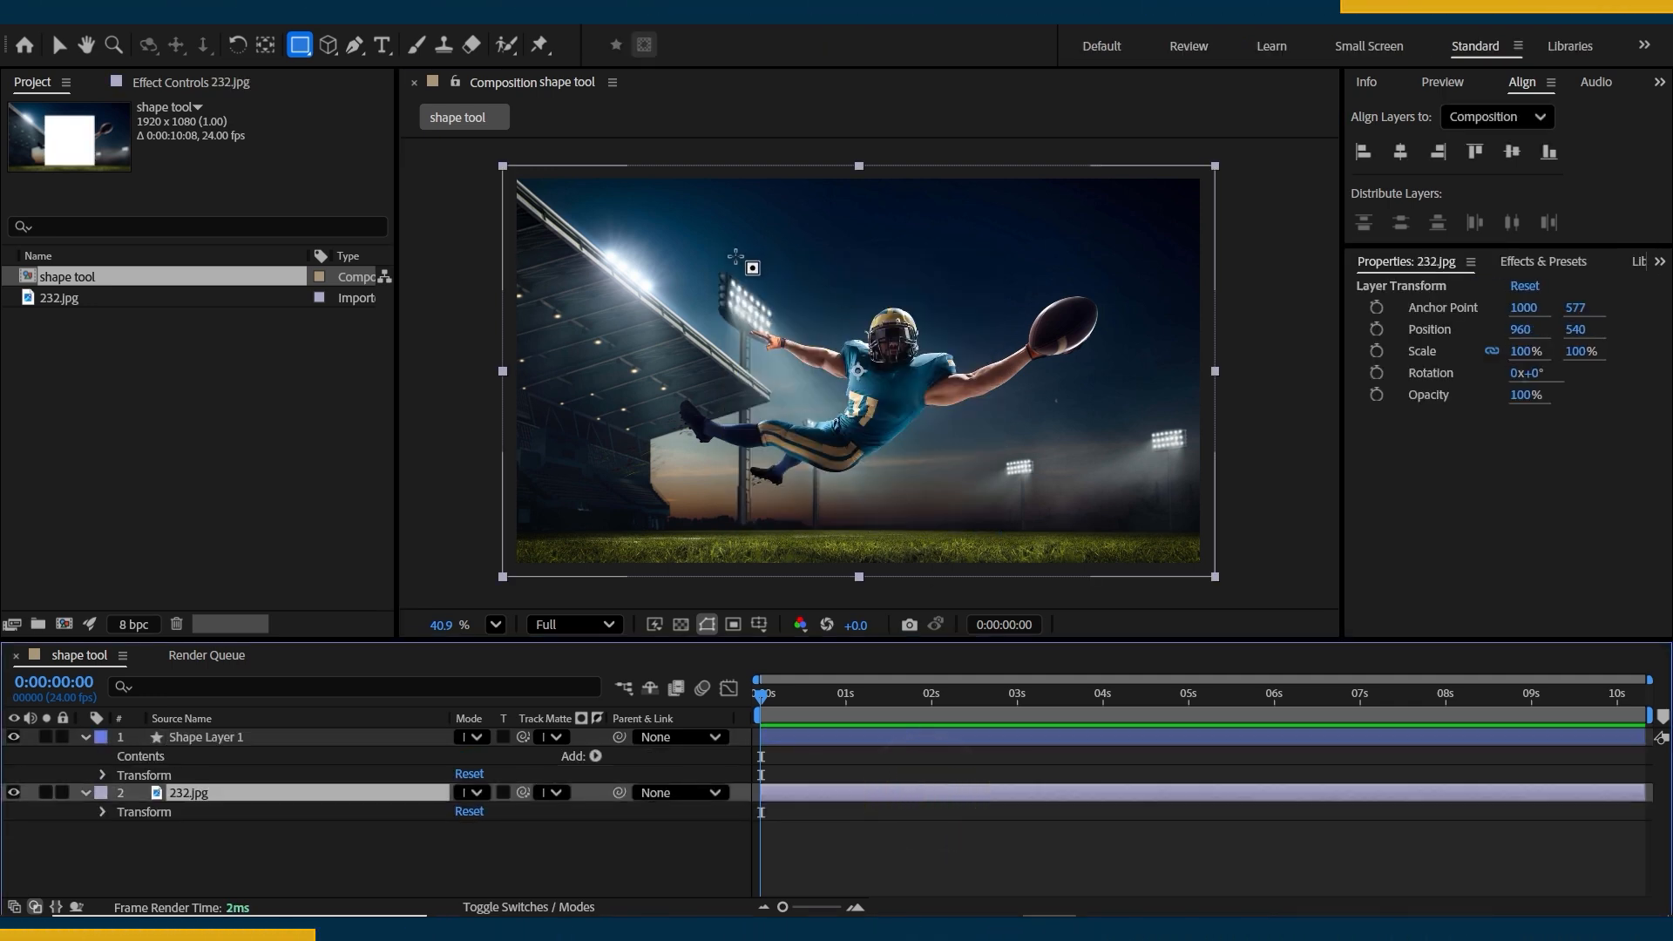
drag(734, 255, 967, 452)
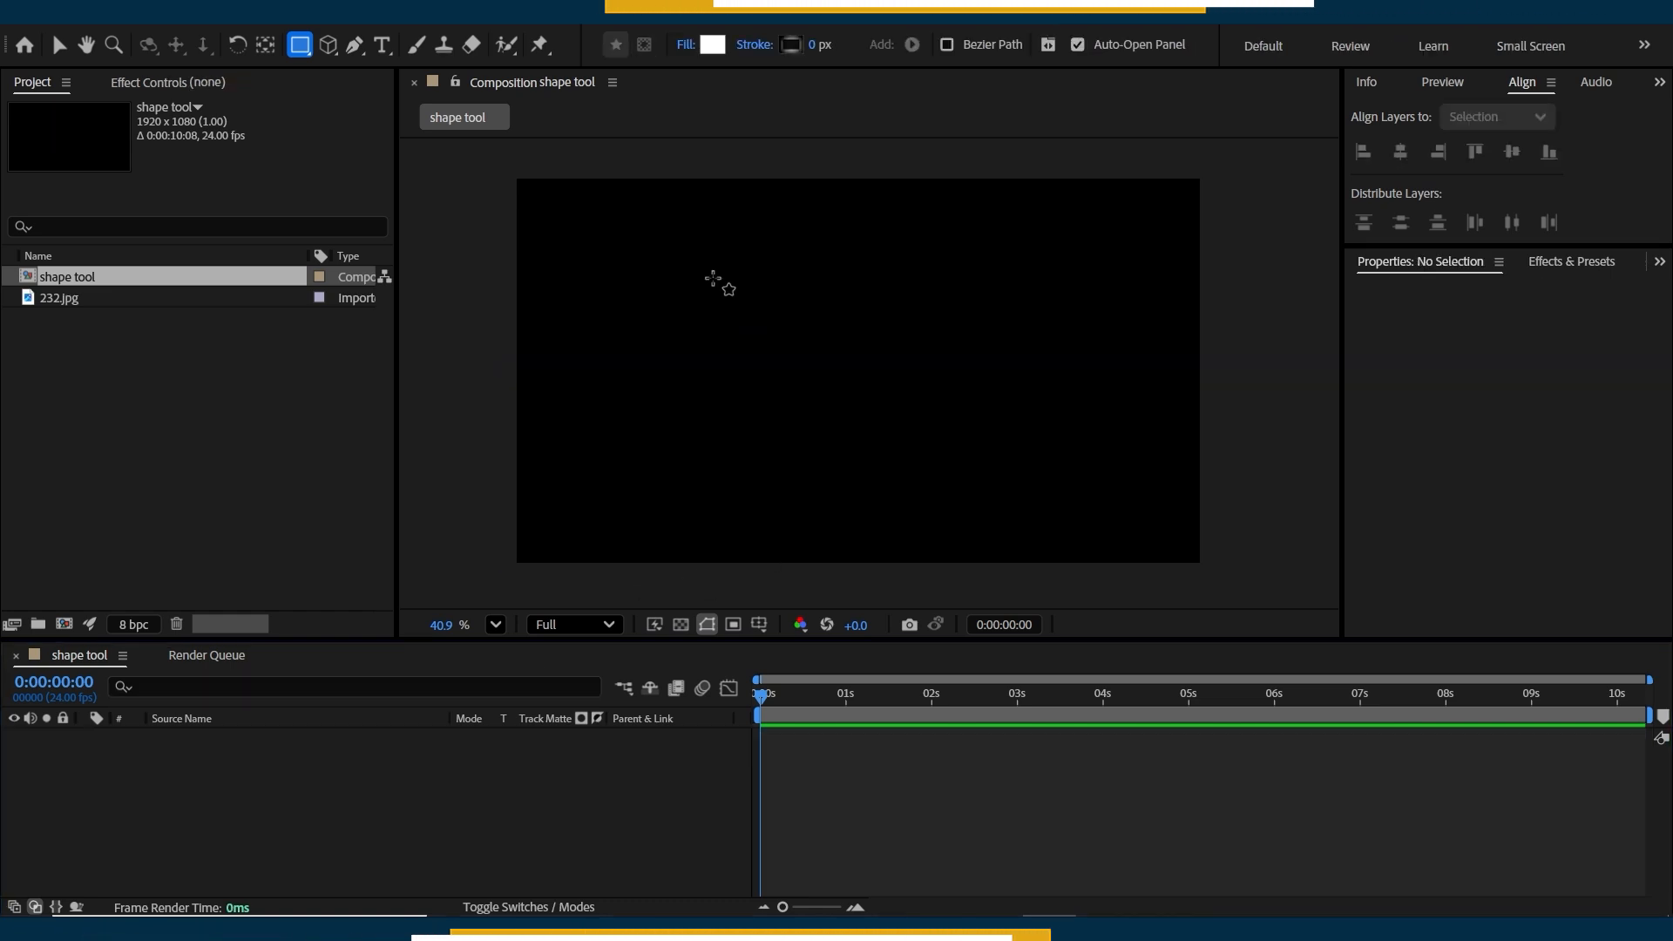
Draw a white square in the lower middle of the composition and change its fill type to Linear Gradient.
mouse_move(713, 279)
mouse_down()
mouse_move(900, 377)
mouse_move(970, 489)
mouse_move(976, 542)
mouse_up()
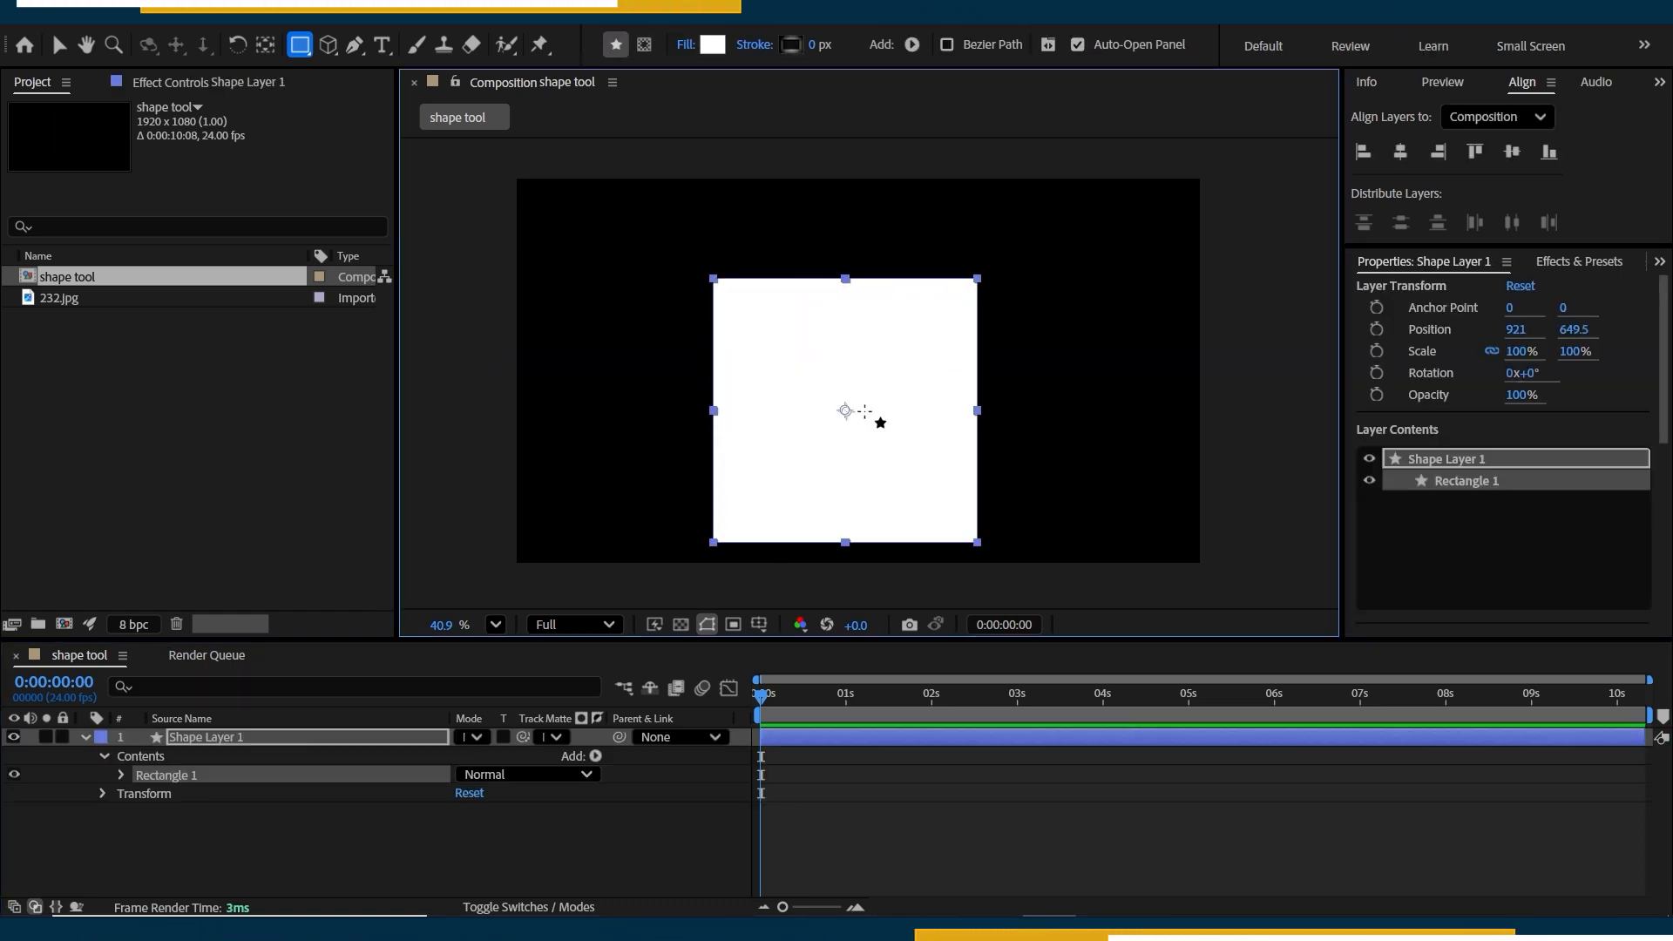
click(687, 46)
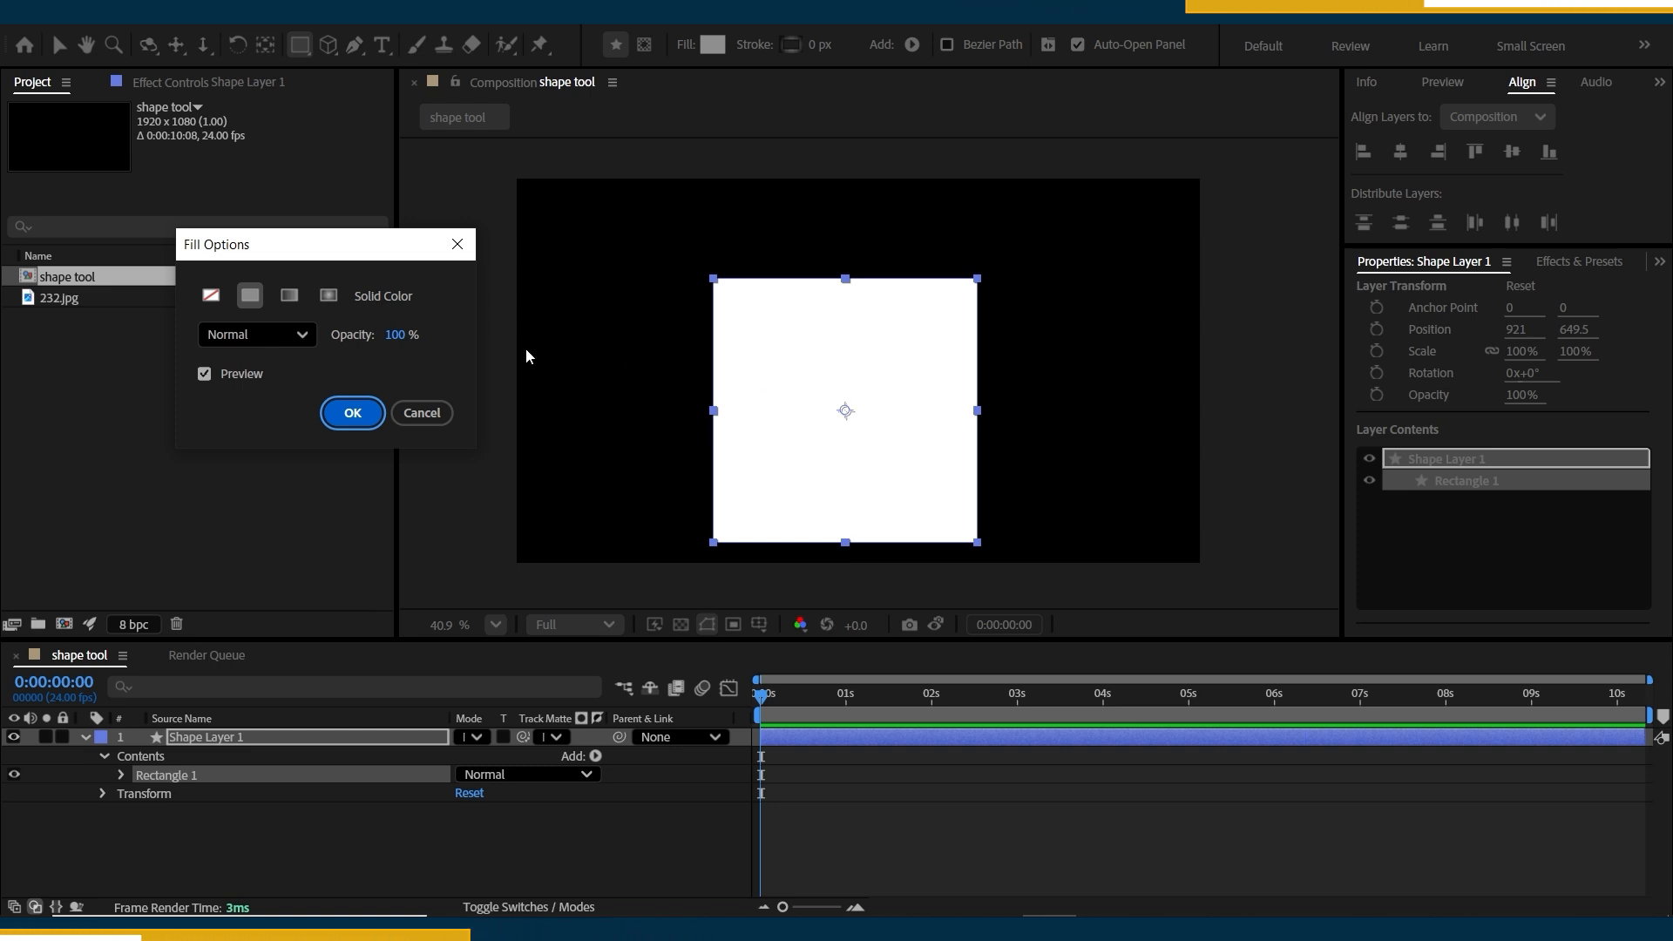
click(292, 299)
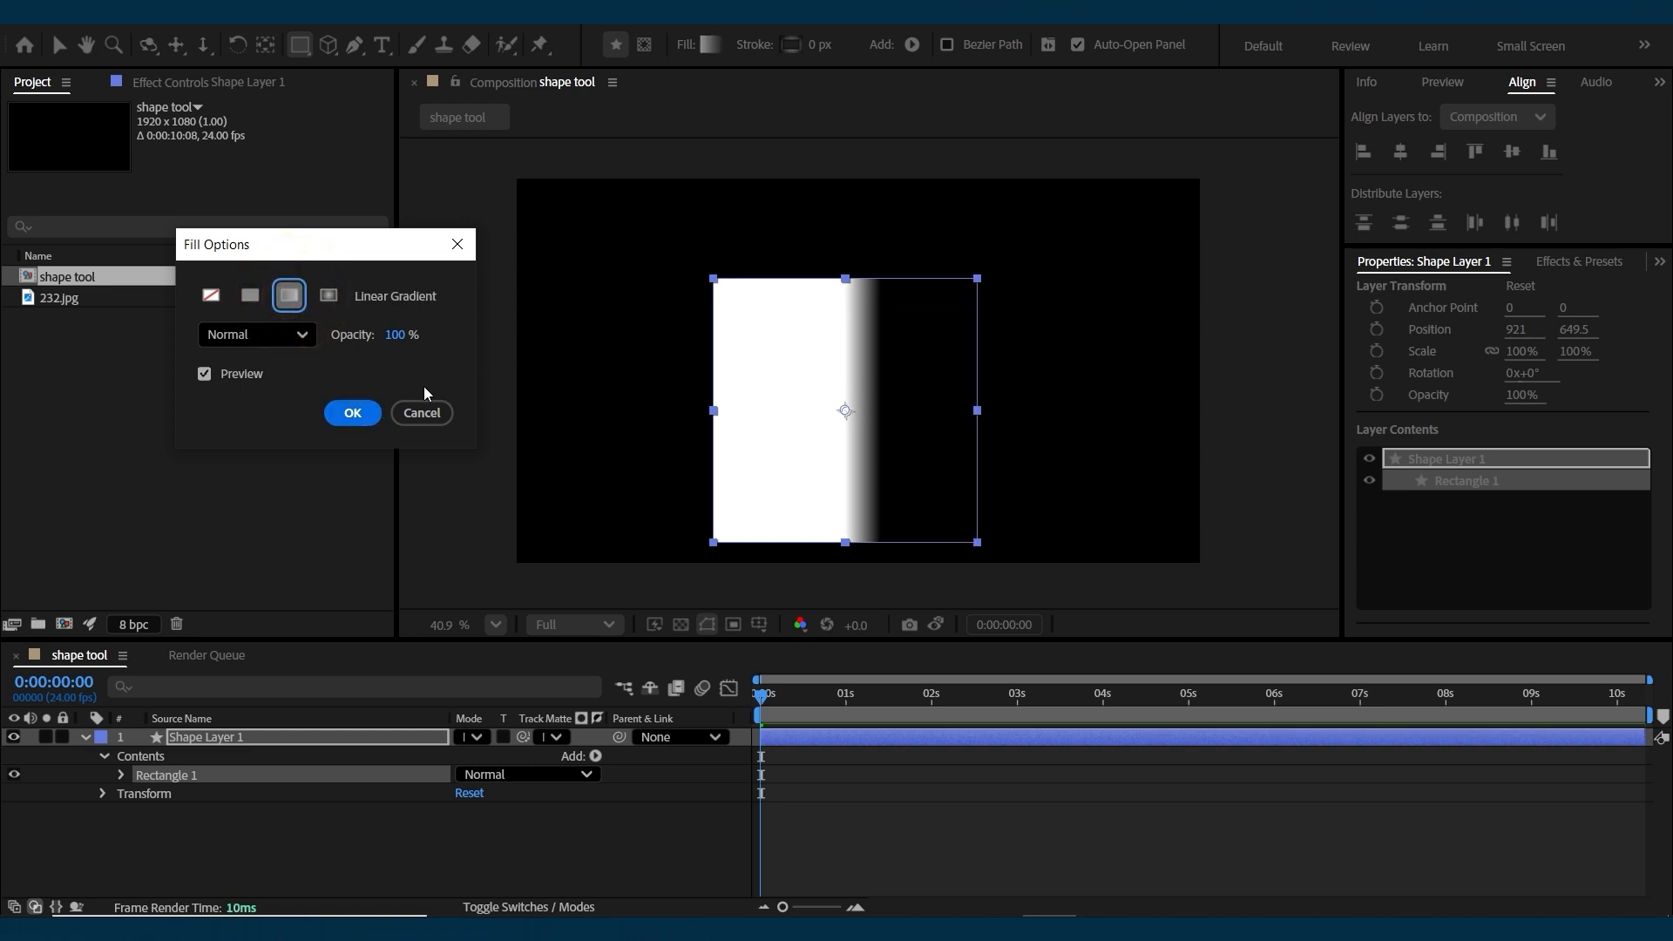
click(359, 413)
Set the gradient's end colour stop to purple B52AF5 and its start colour stop to turquoise 39FEED.
click(708, 43)
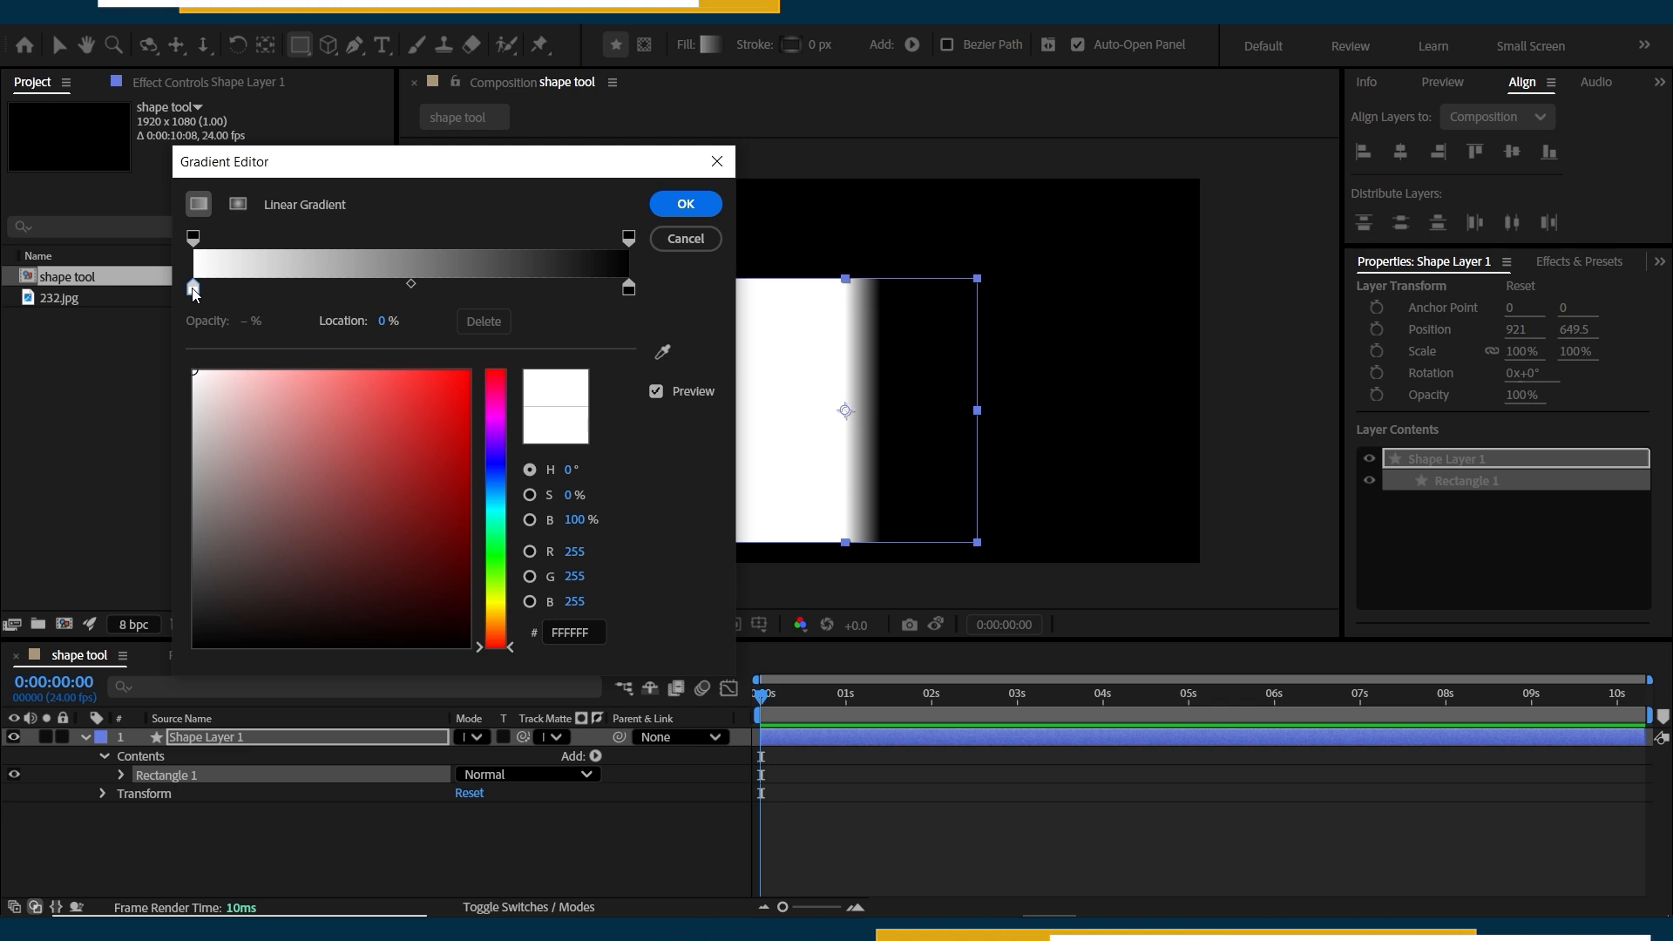
click(628, 288)
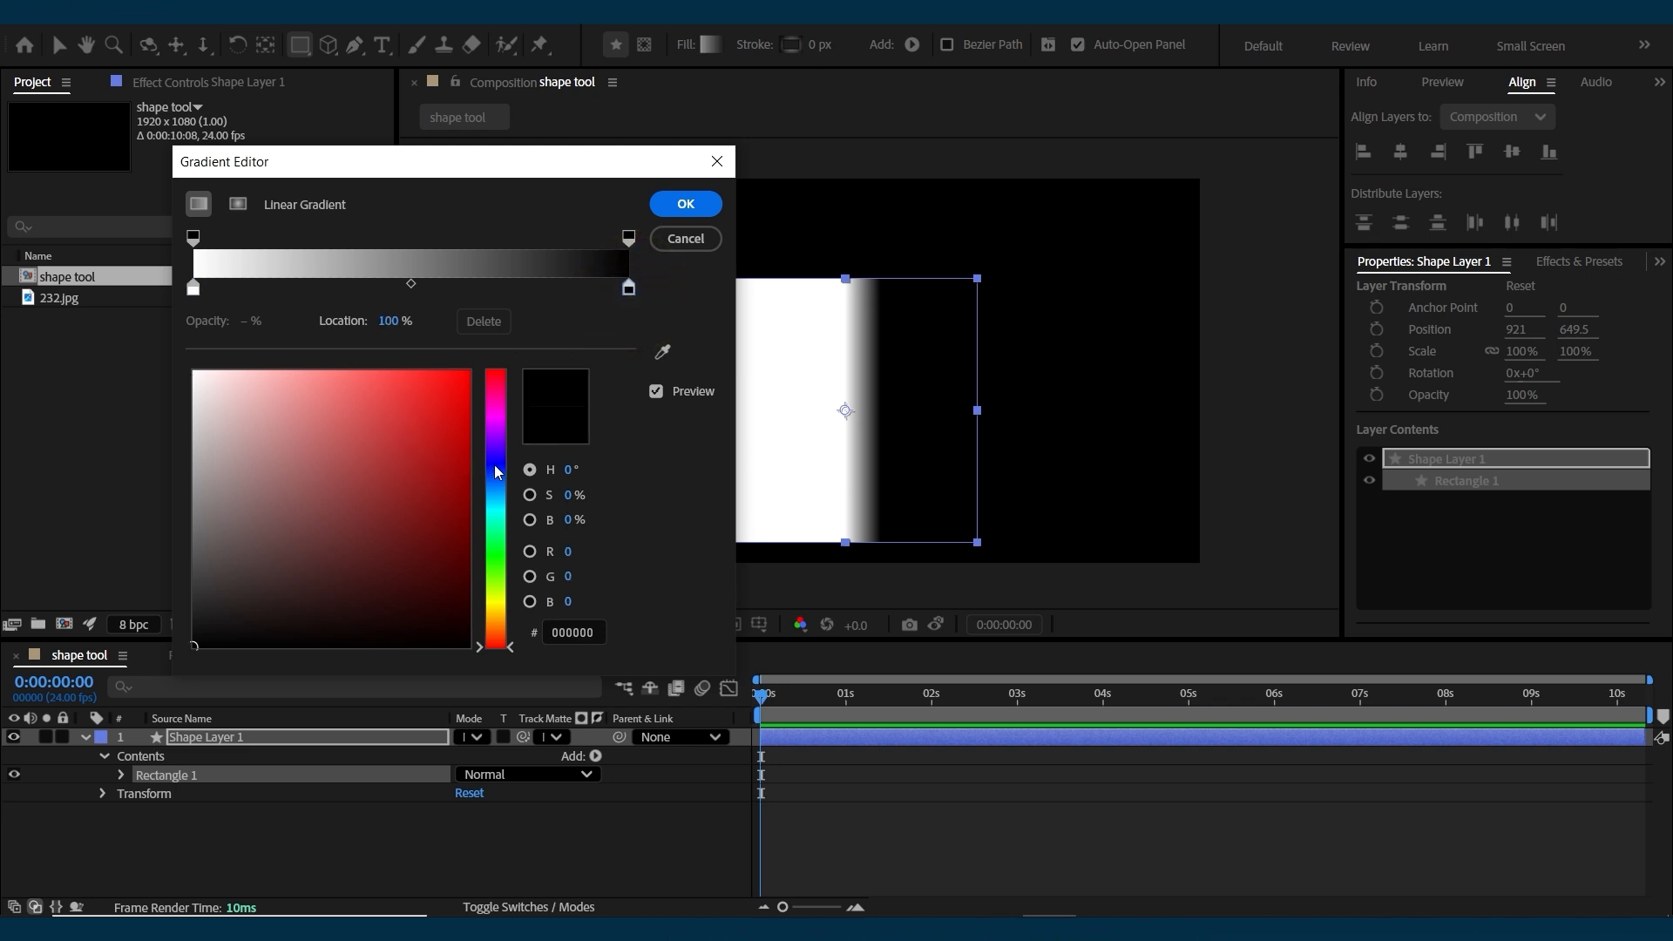
click(423, 380)
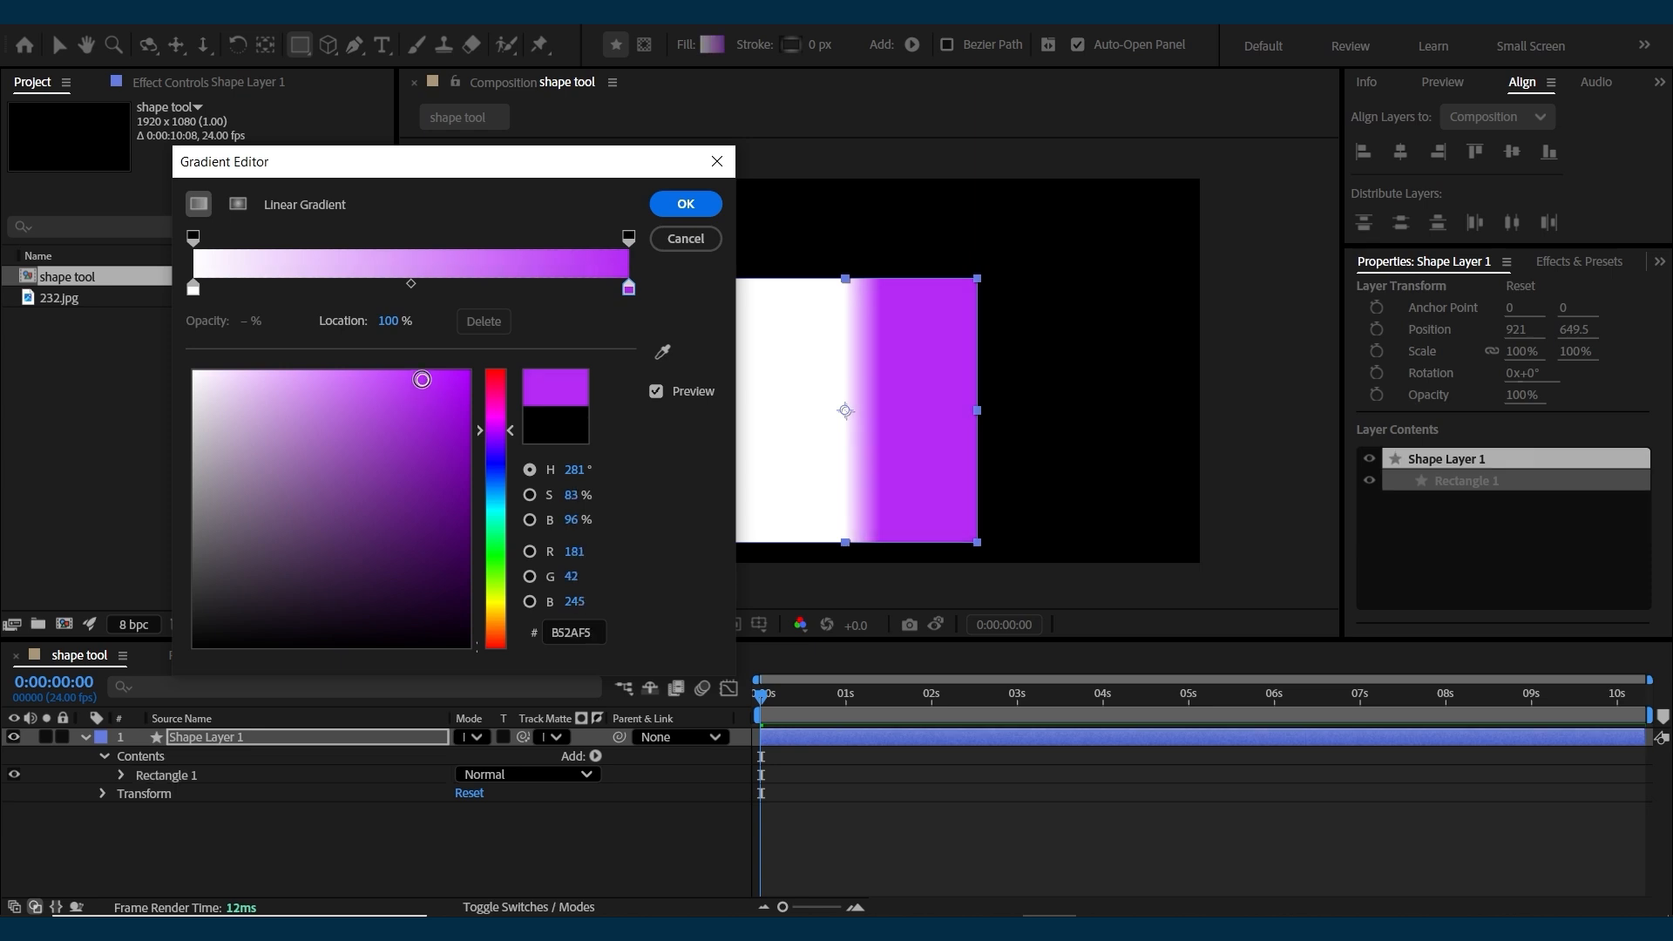
click(194, 287)
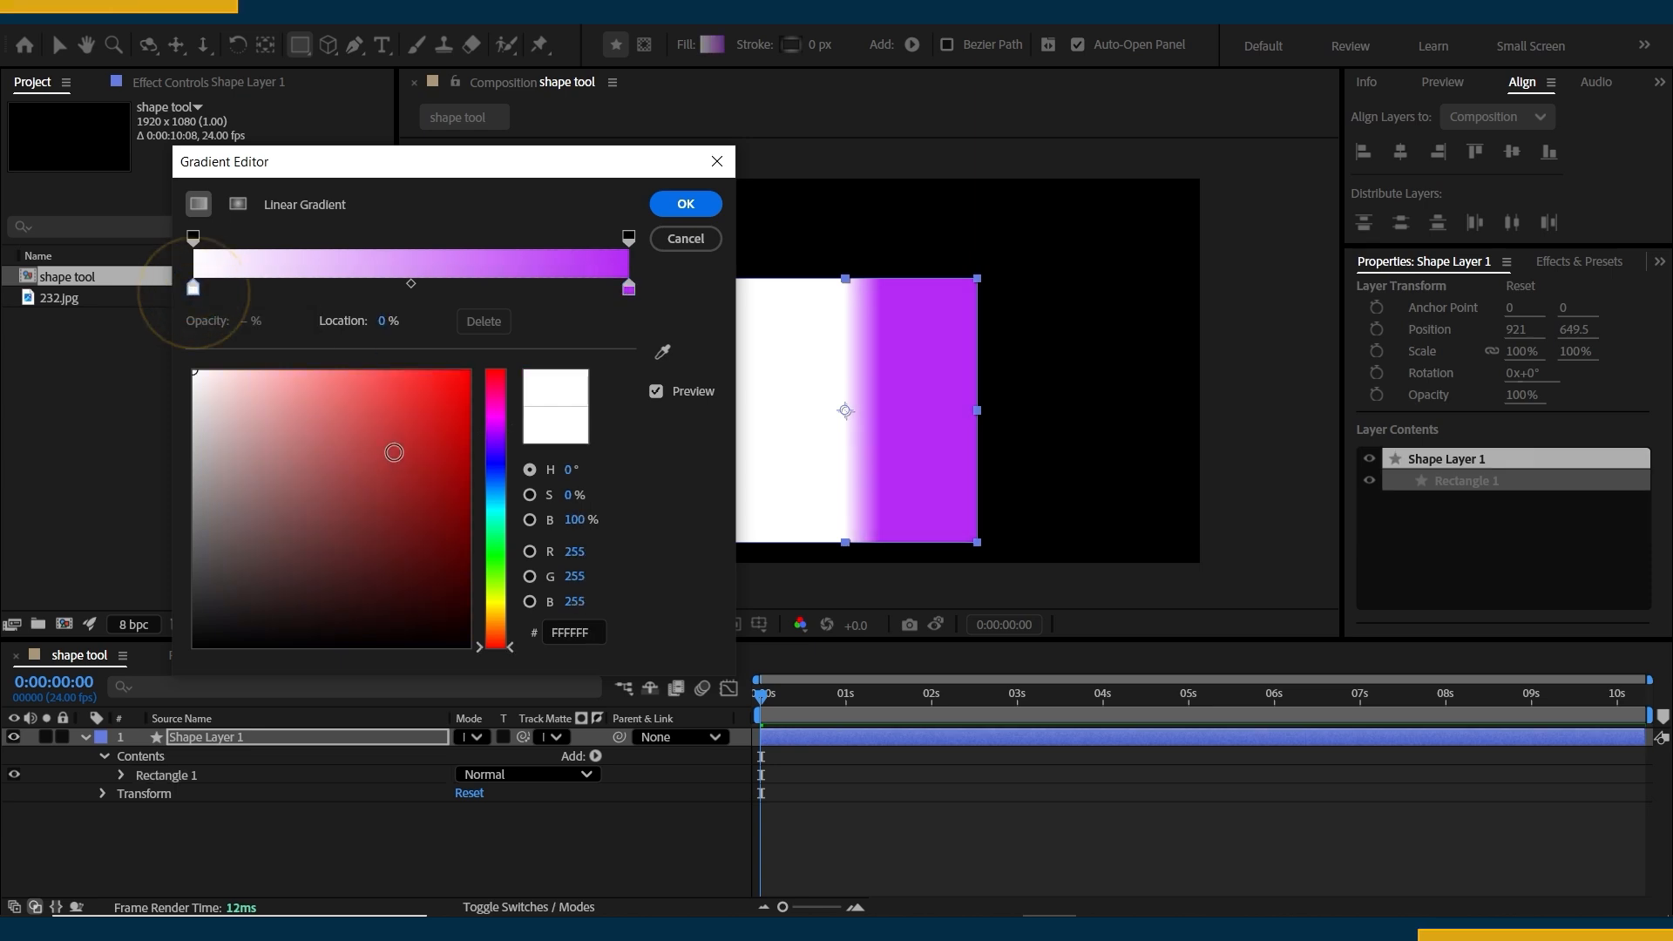
click(407, 371)
drag(498, 495, 495, 512)
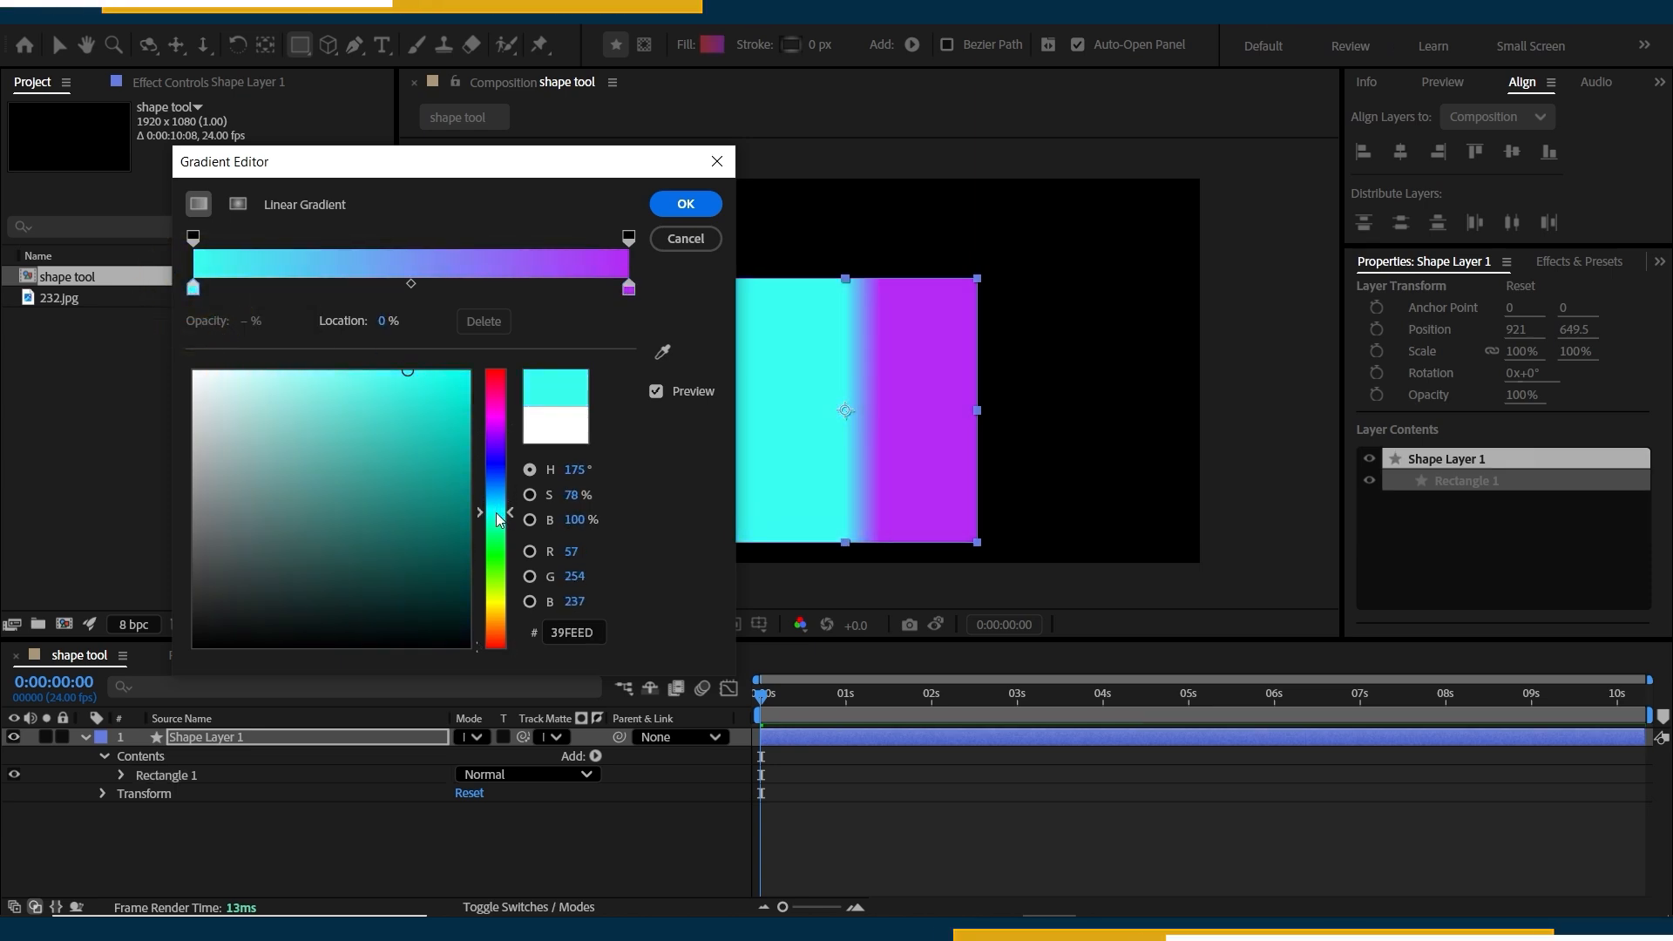
click(686, 203)
Switch the square's fill type to Radial Gradient.
click(686, 44)
drag(361, 244, 354, 220)
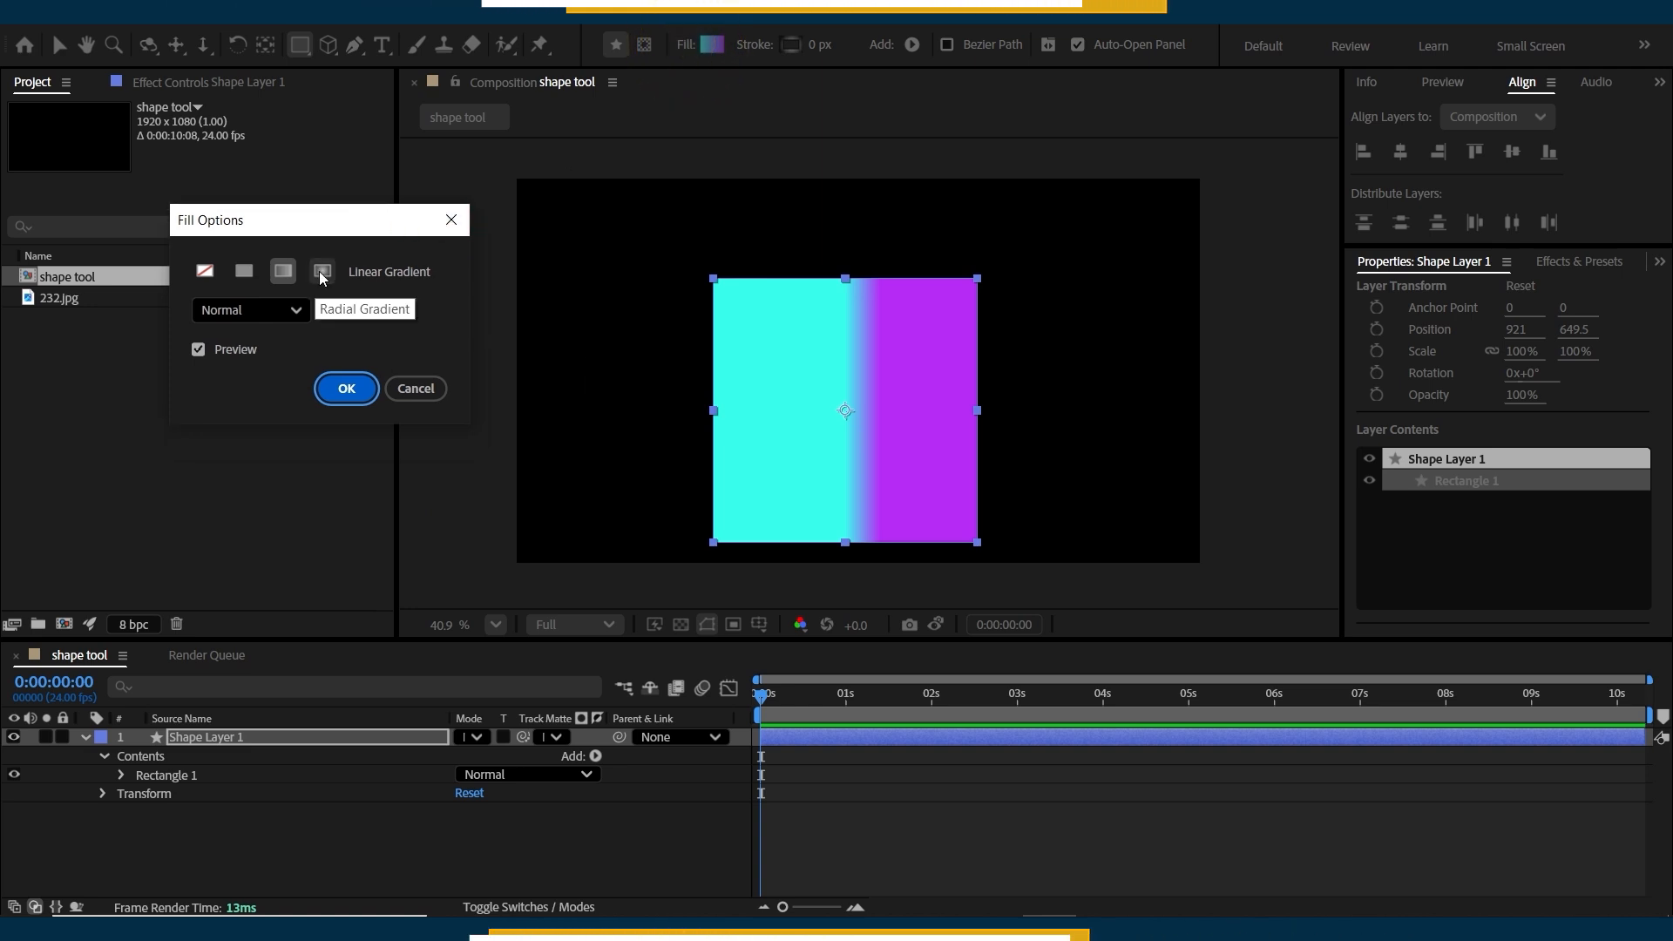
click(322, 273)
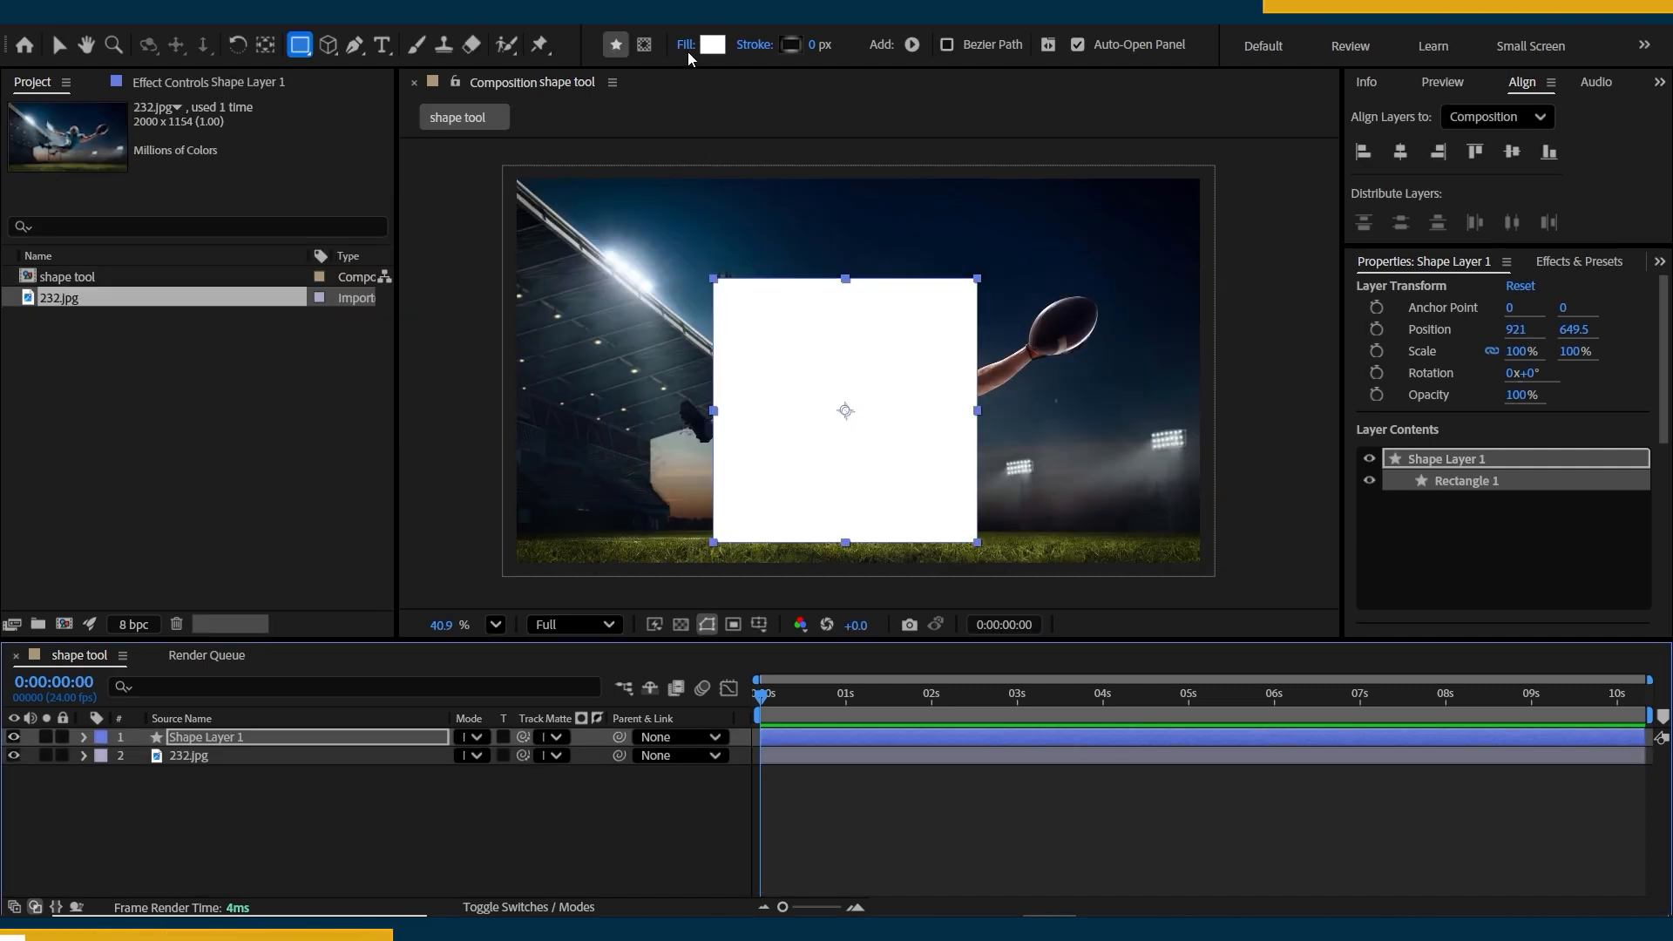
Set the white square's solid fill opacity to 50%.
click(688, 44)
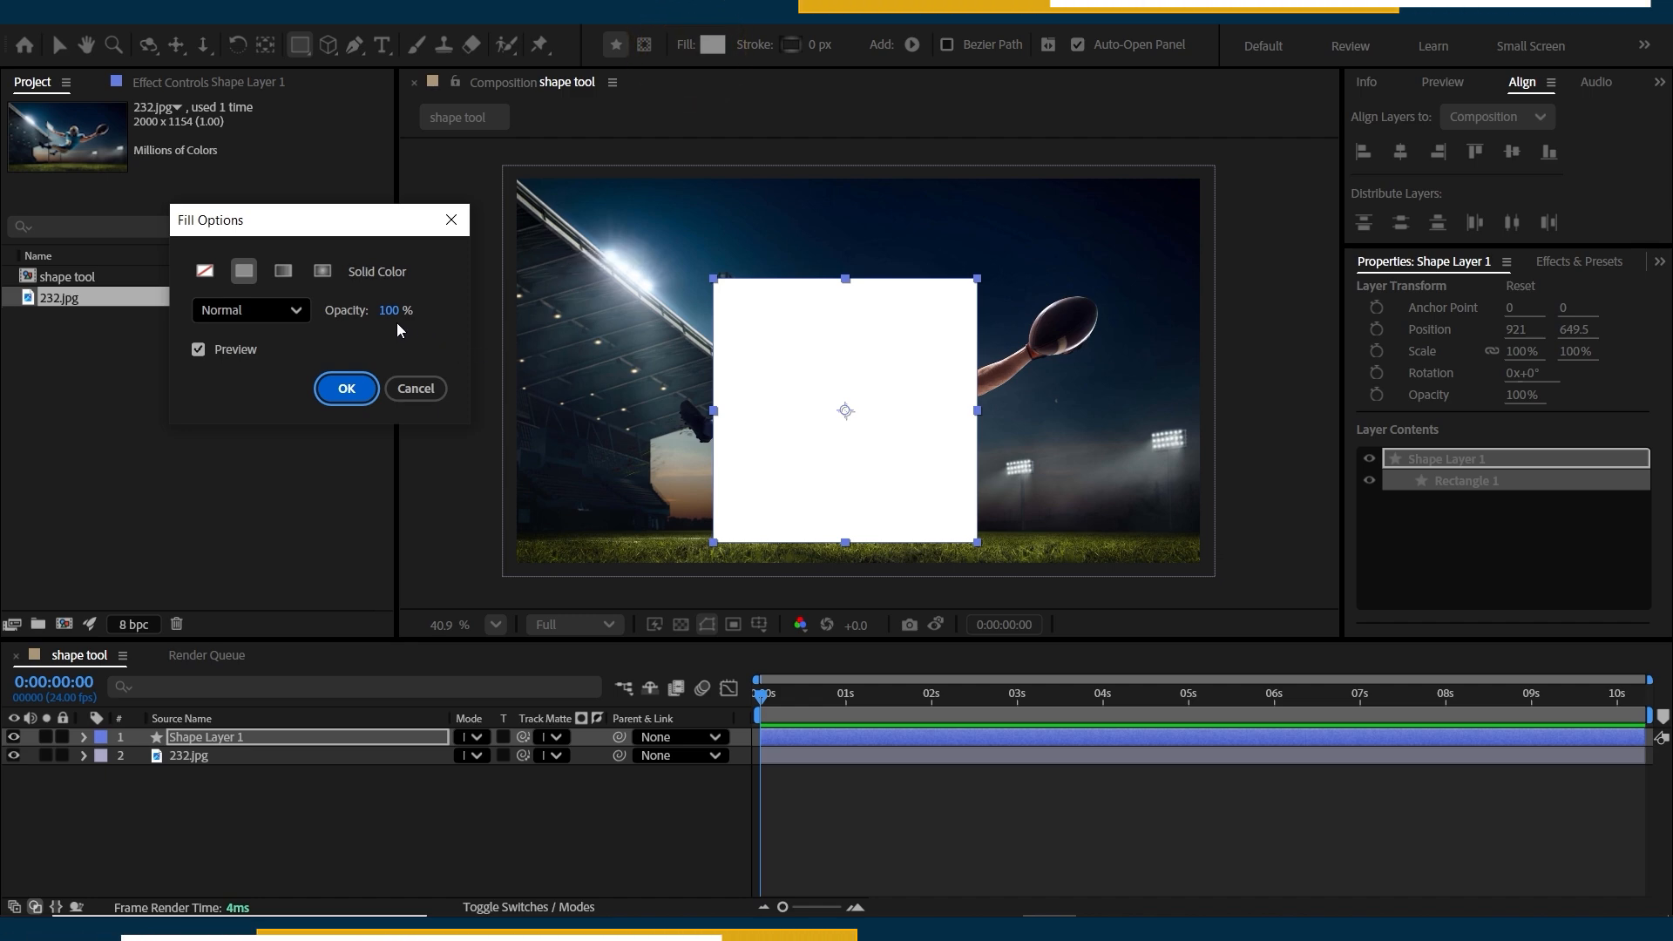
mouse_move(389, 311)
mouse_down()
mouse_move(278, 309)
mouse_move(416, 308)
mouse_move(403, 319)
mouse_up()
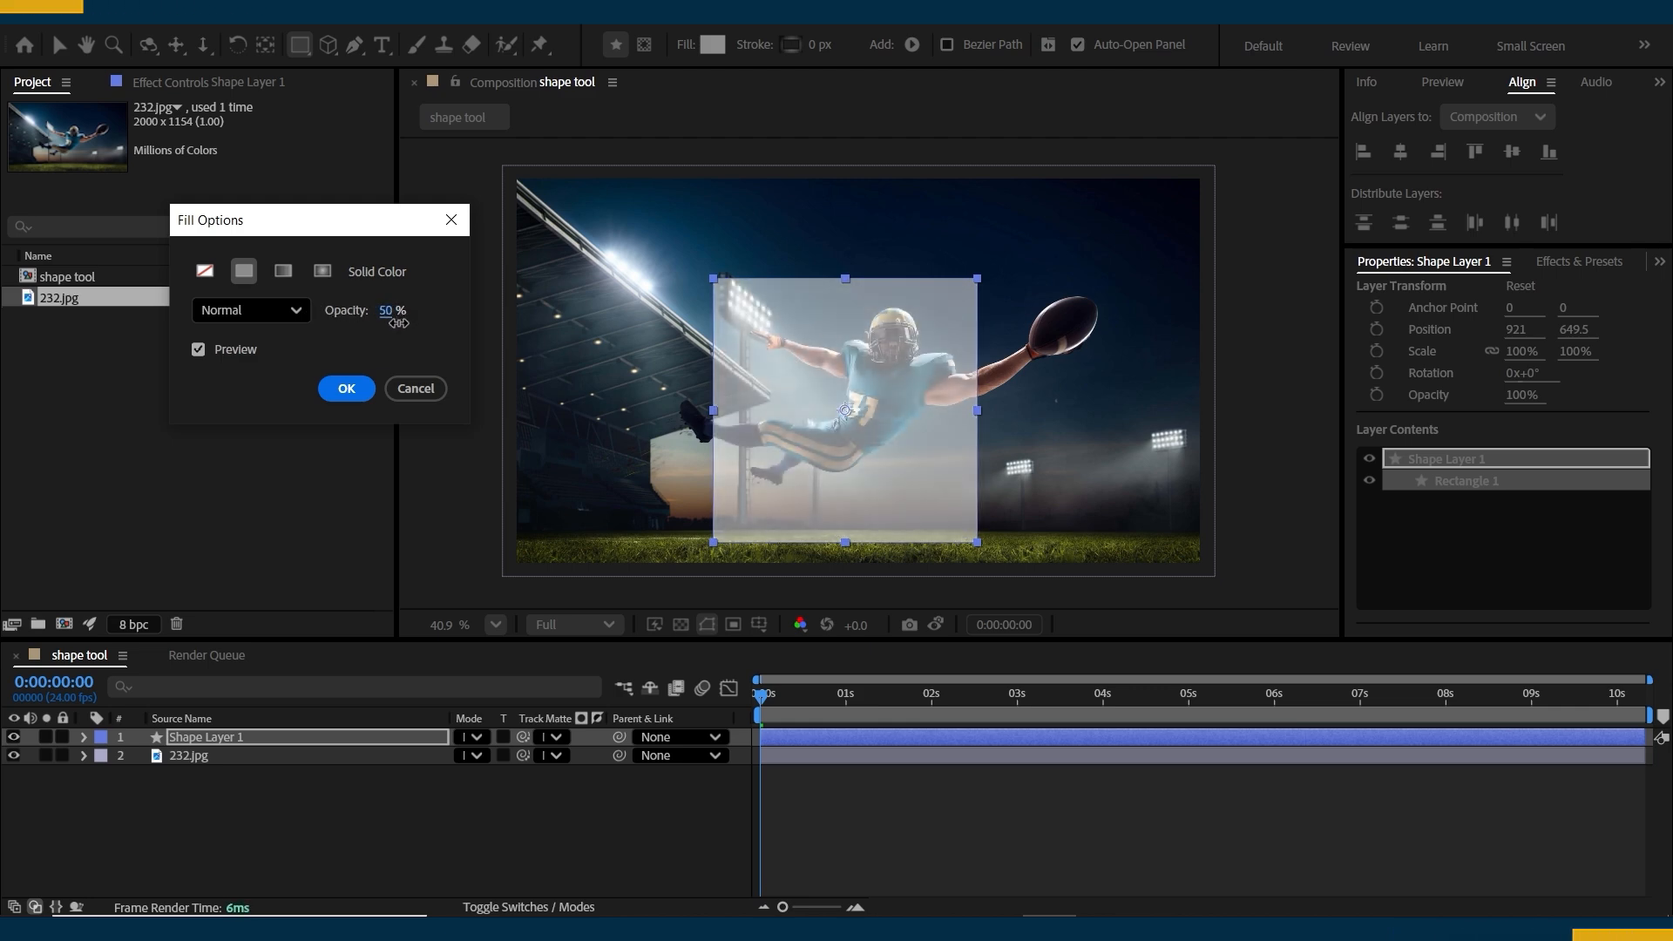
click(346, 387)
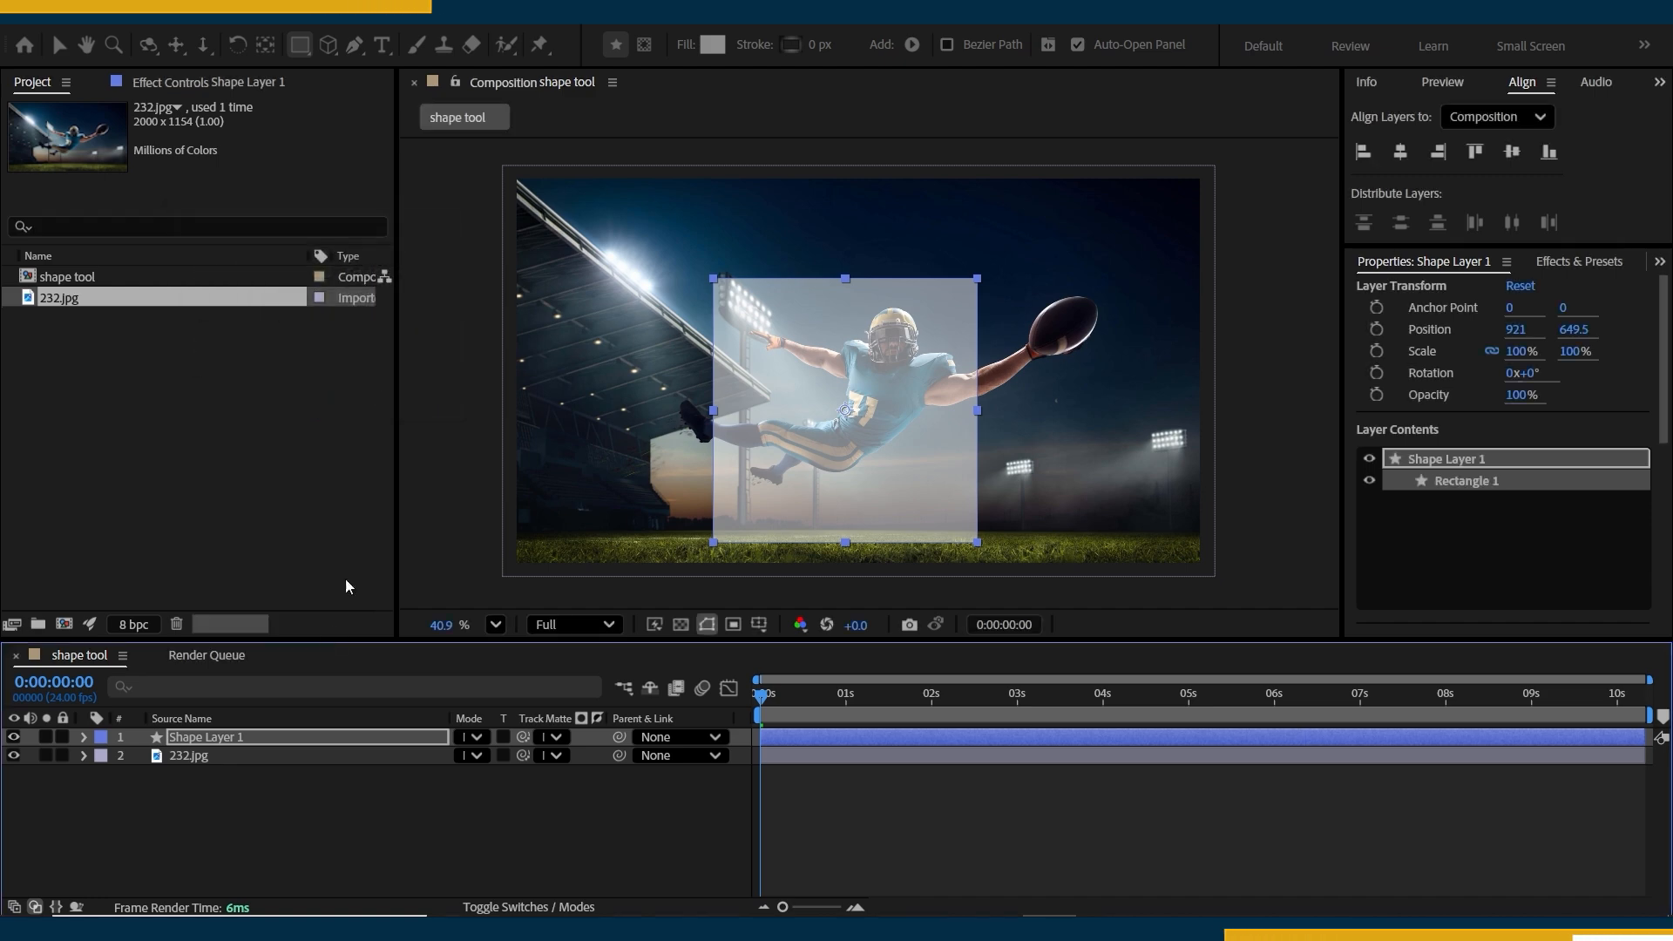
Reveal the shape layer's Opacity property in the timeline and collapse the layer again.
click(300, 737)
key(t)
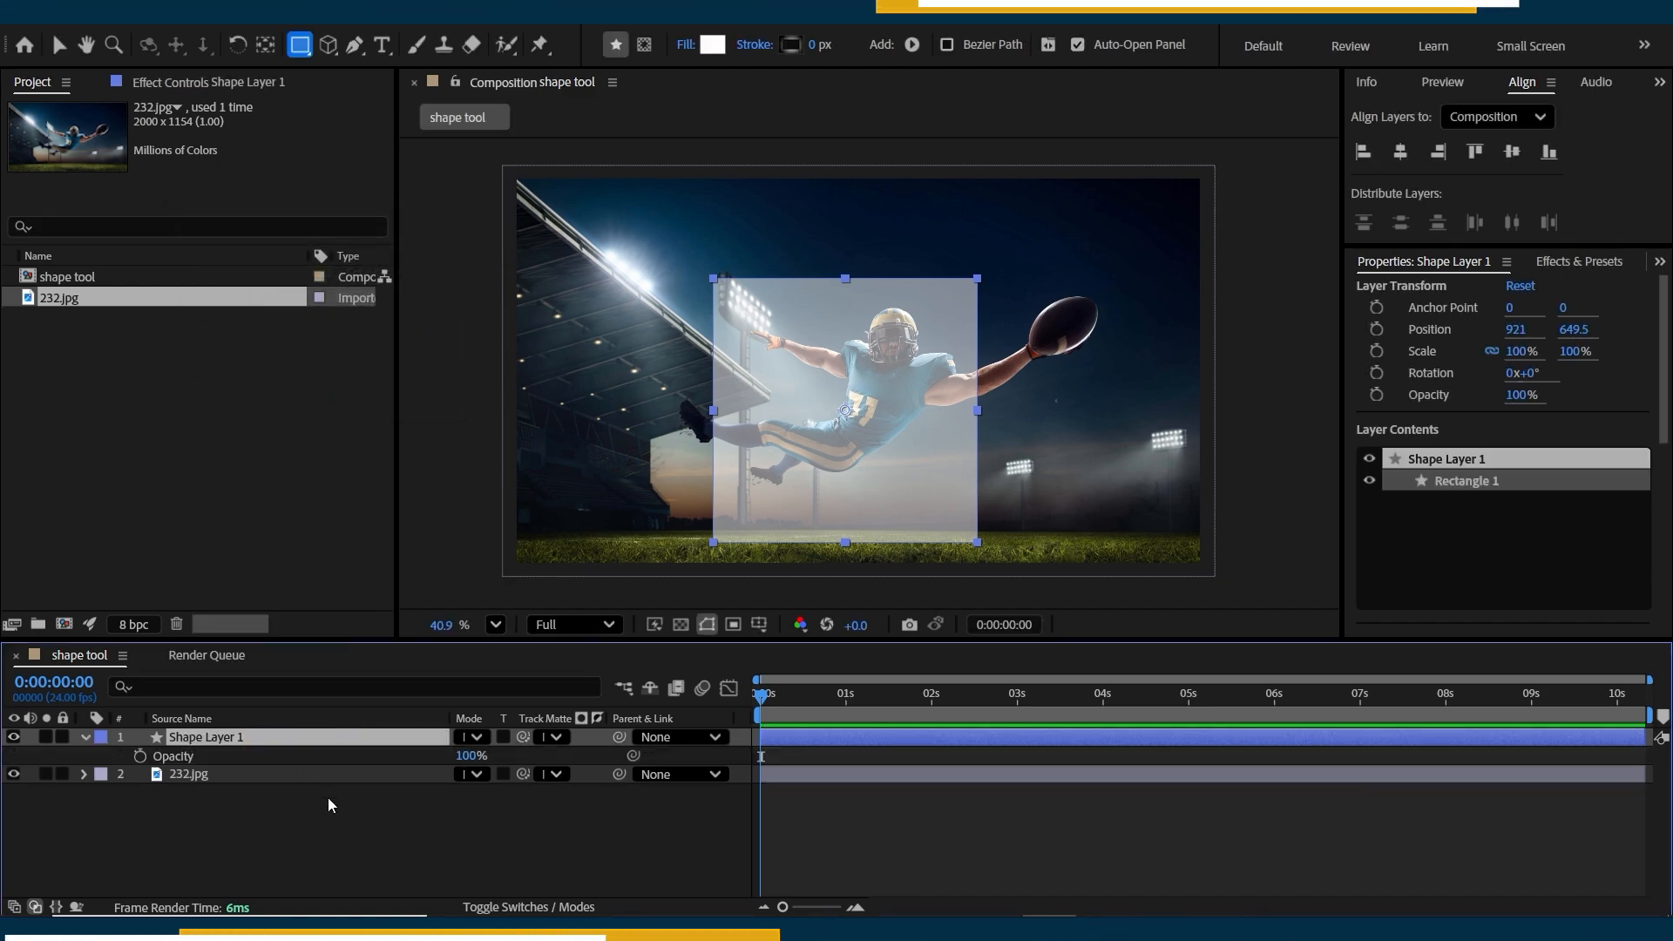
click(85, 737)
Give the square a solid blue stroke with a width of 50 px.
click(791, 44)
click(244, 271)
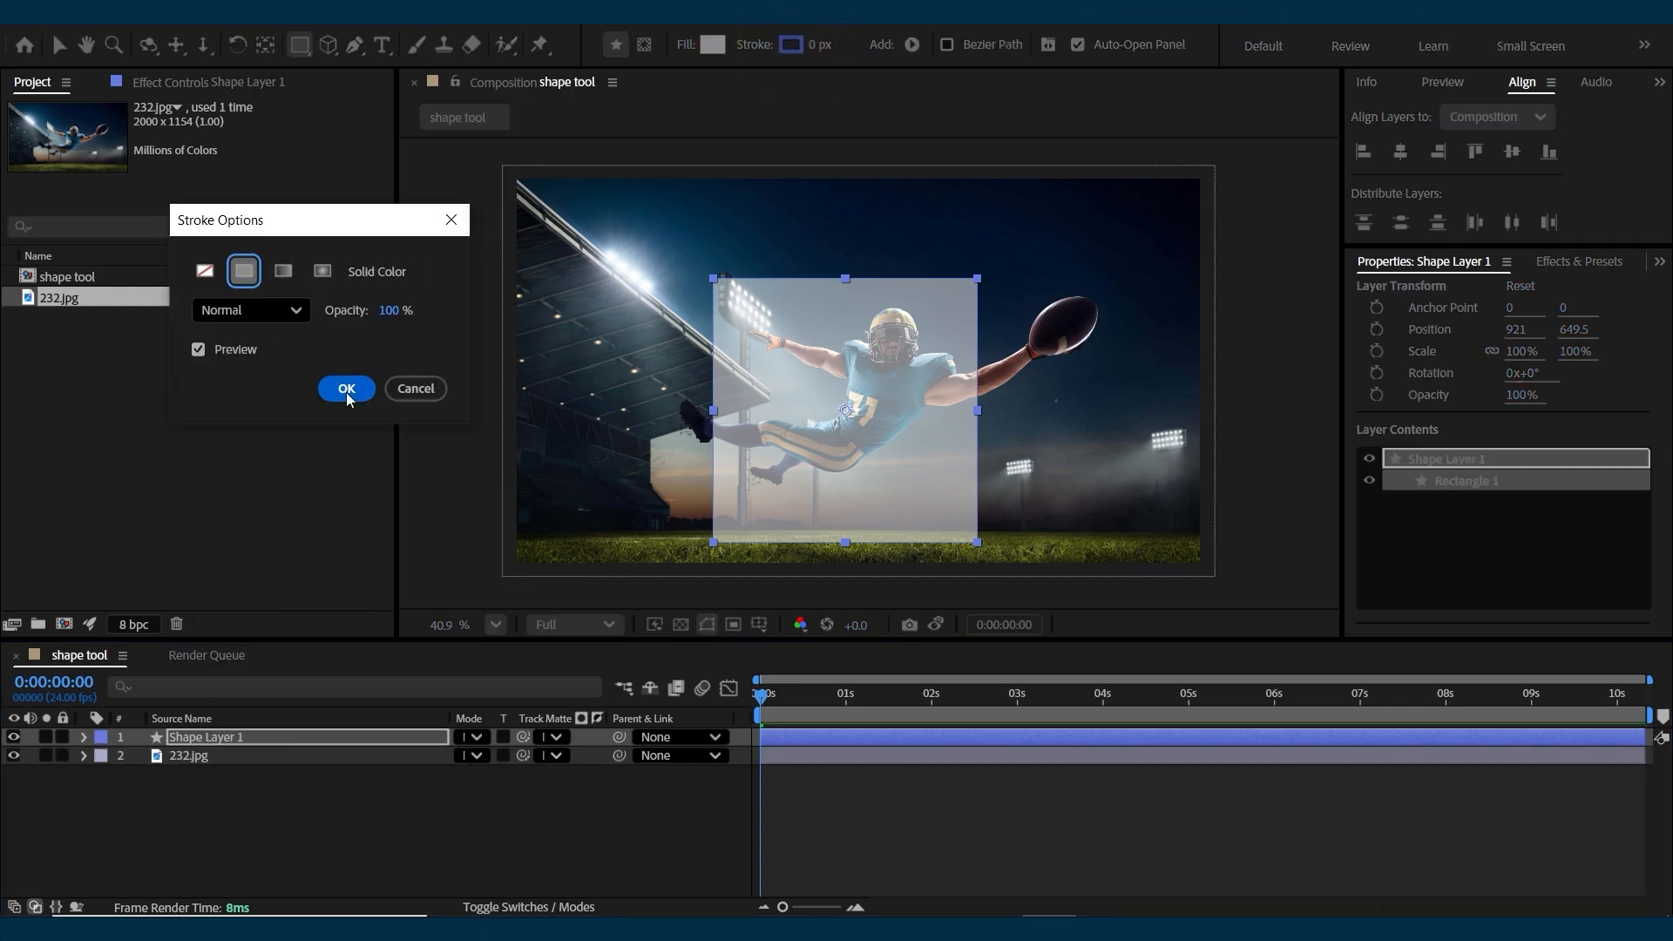
click(347, 388)
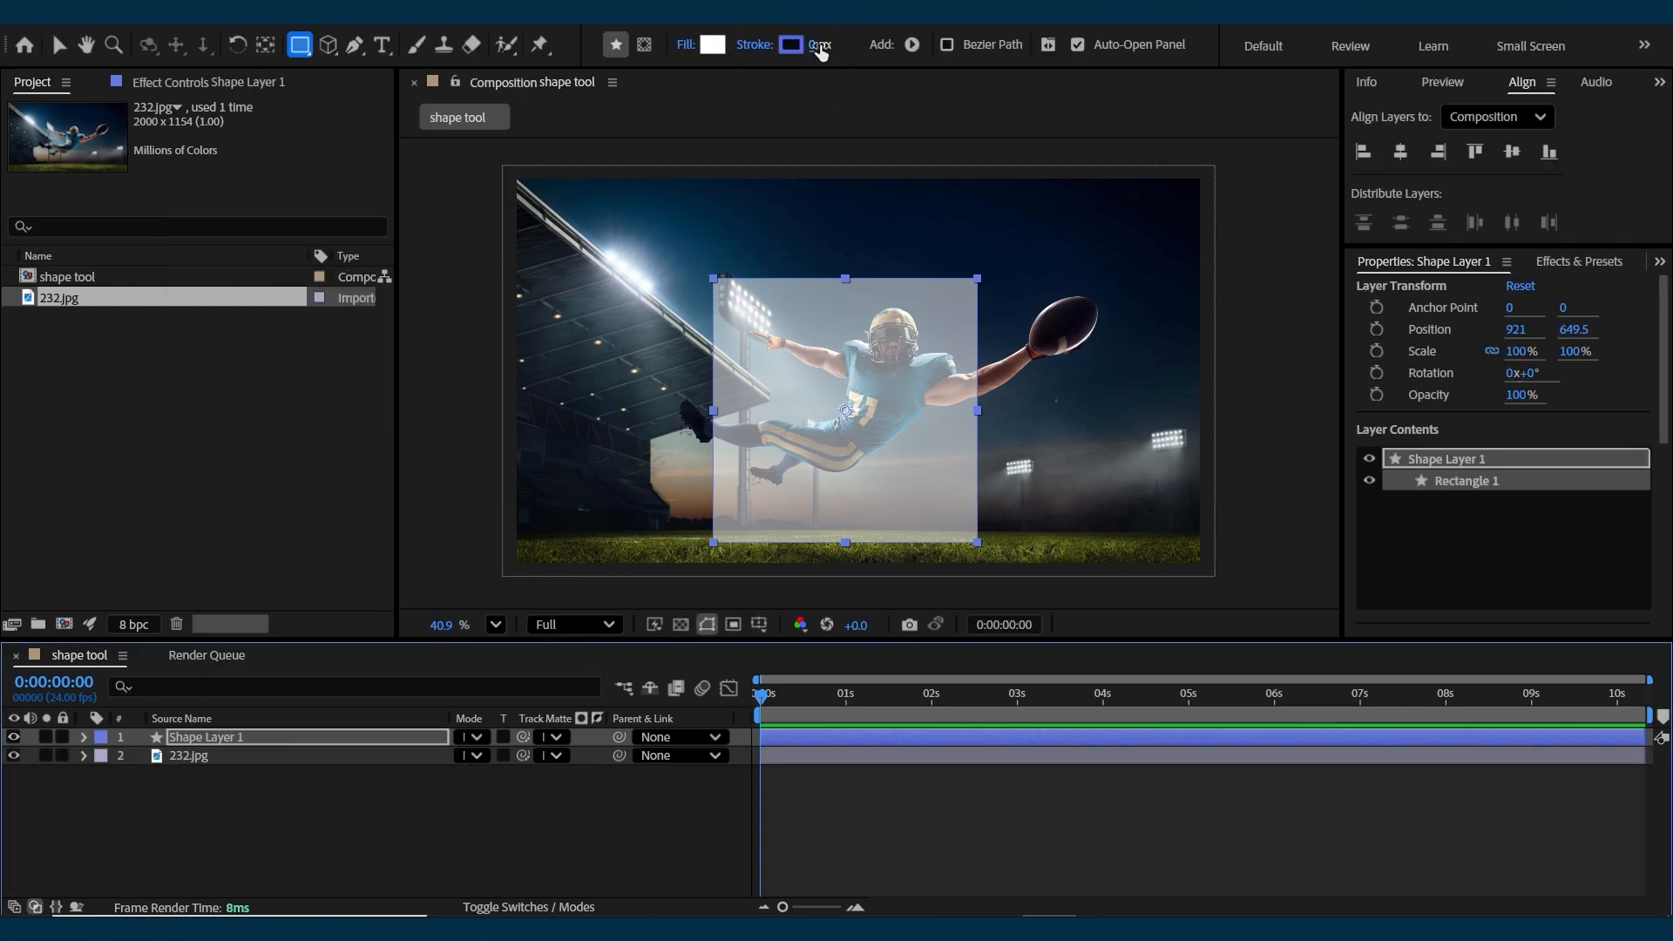
drag(820, 53, 871, 52)
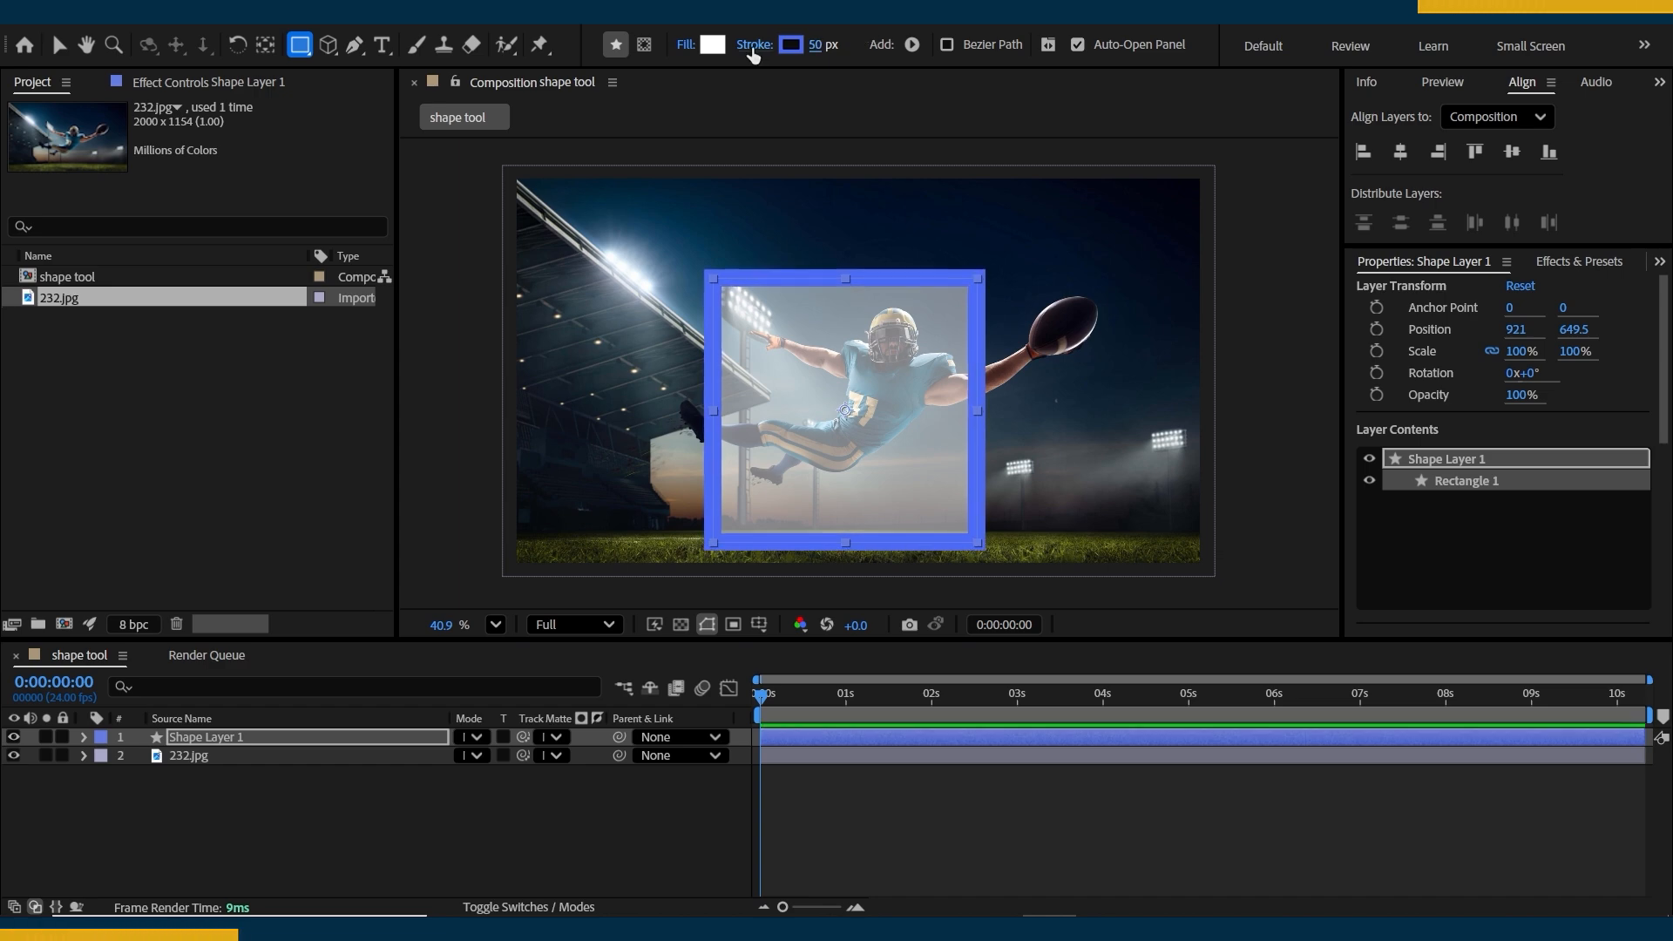
Try adjusting the opacity of the square's blue stroke.
click(751, 49)
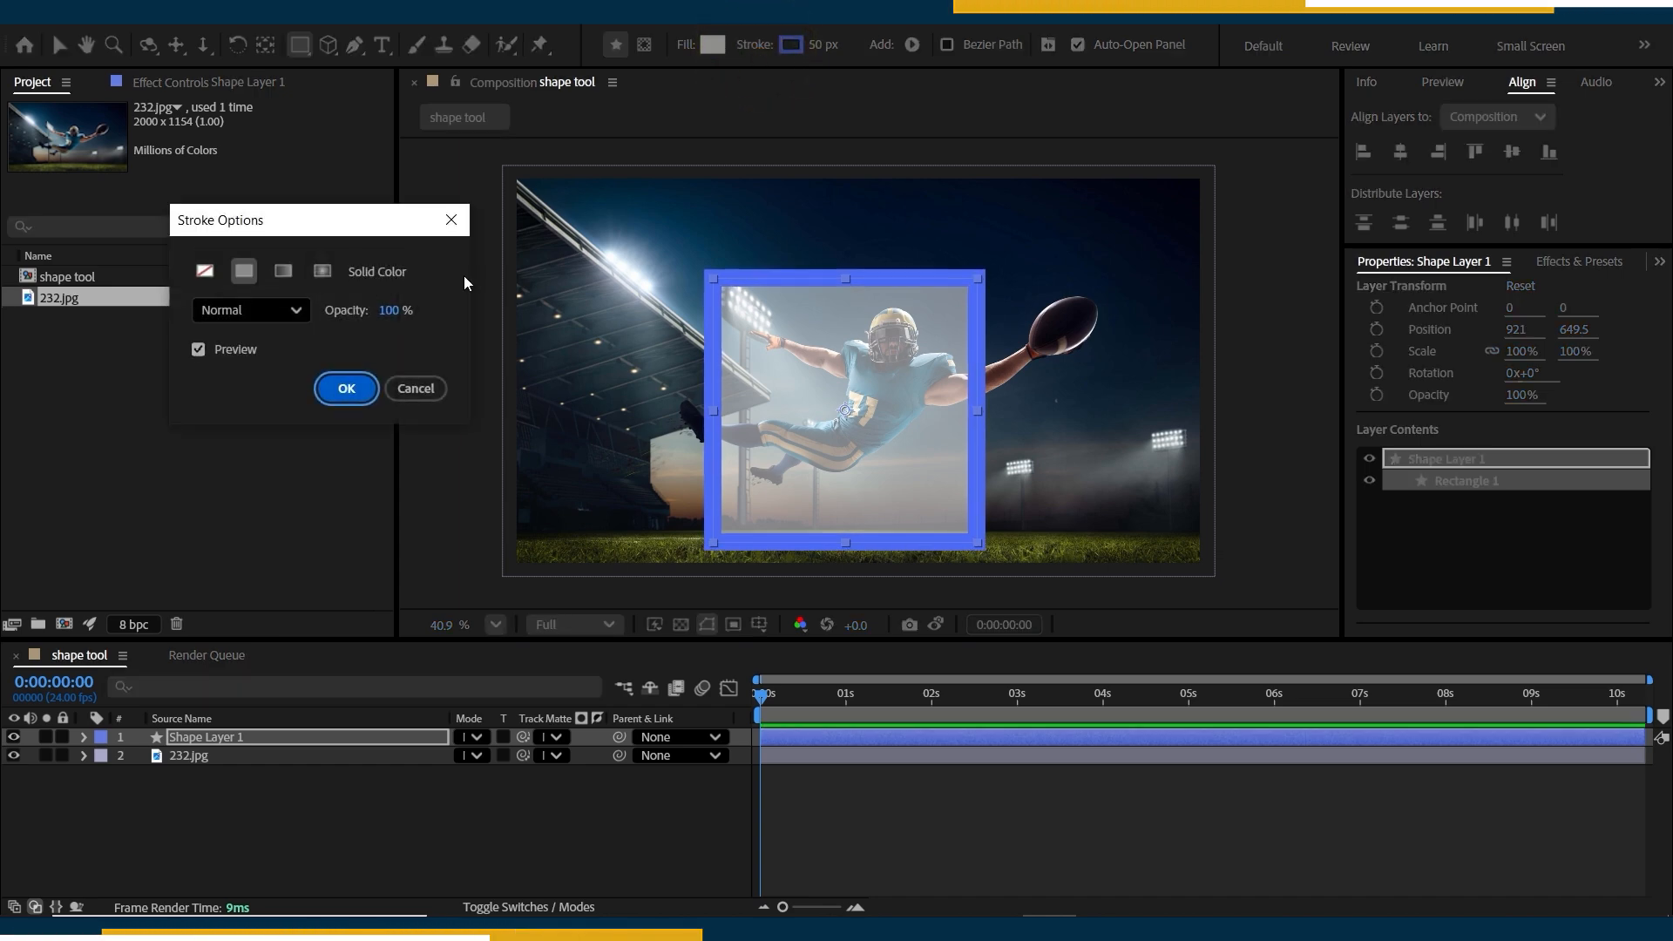
mouse_move(394, 312)
mouse_down()
mouse_move(305, 313)
mouse_move(523, 321)
mouse_up()
click(346, 387)
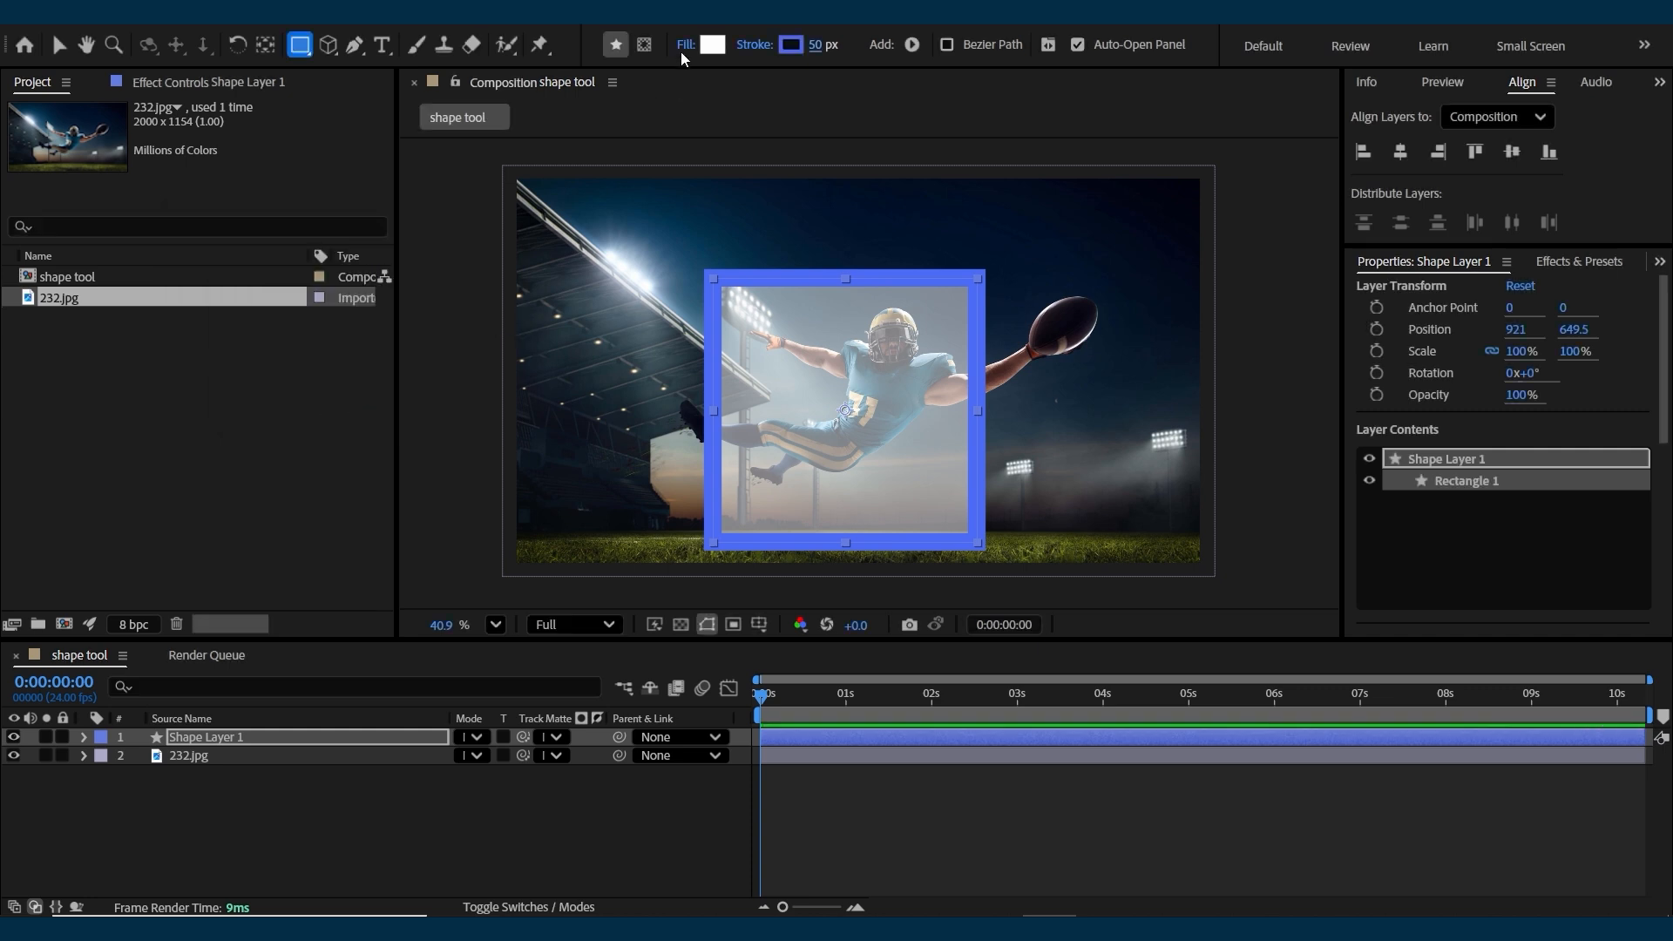
Set the square's fill opacity to 0%, keeping only its stroke.
click(712, 45)
mouse_move(388, 310)
mouse_down()
mouse_move(515, 291)
mouse_move(395, 301)
mouse_up()
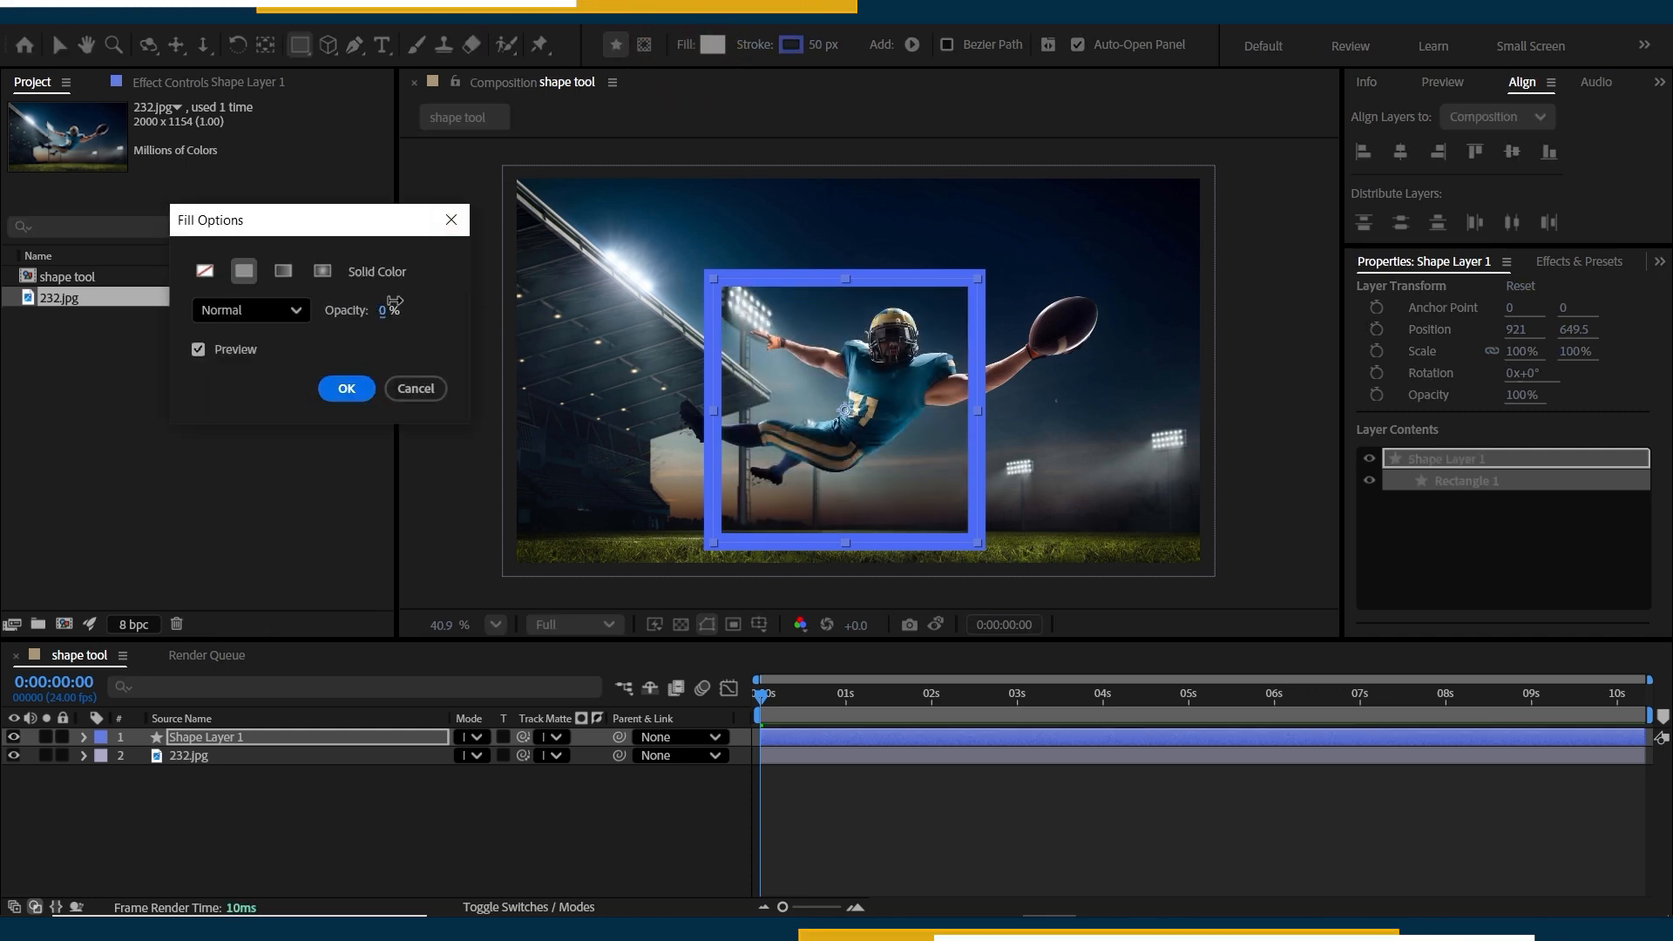
click(389, 391)
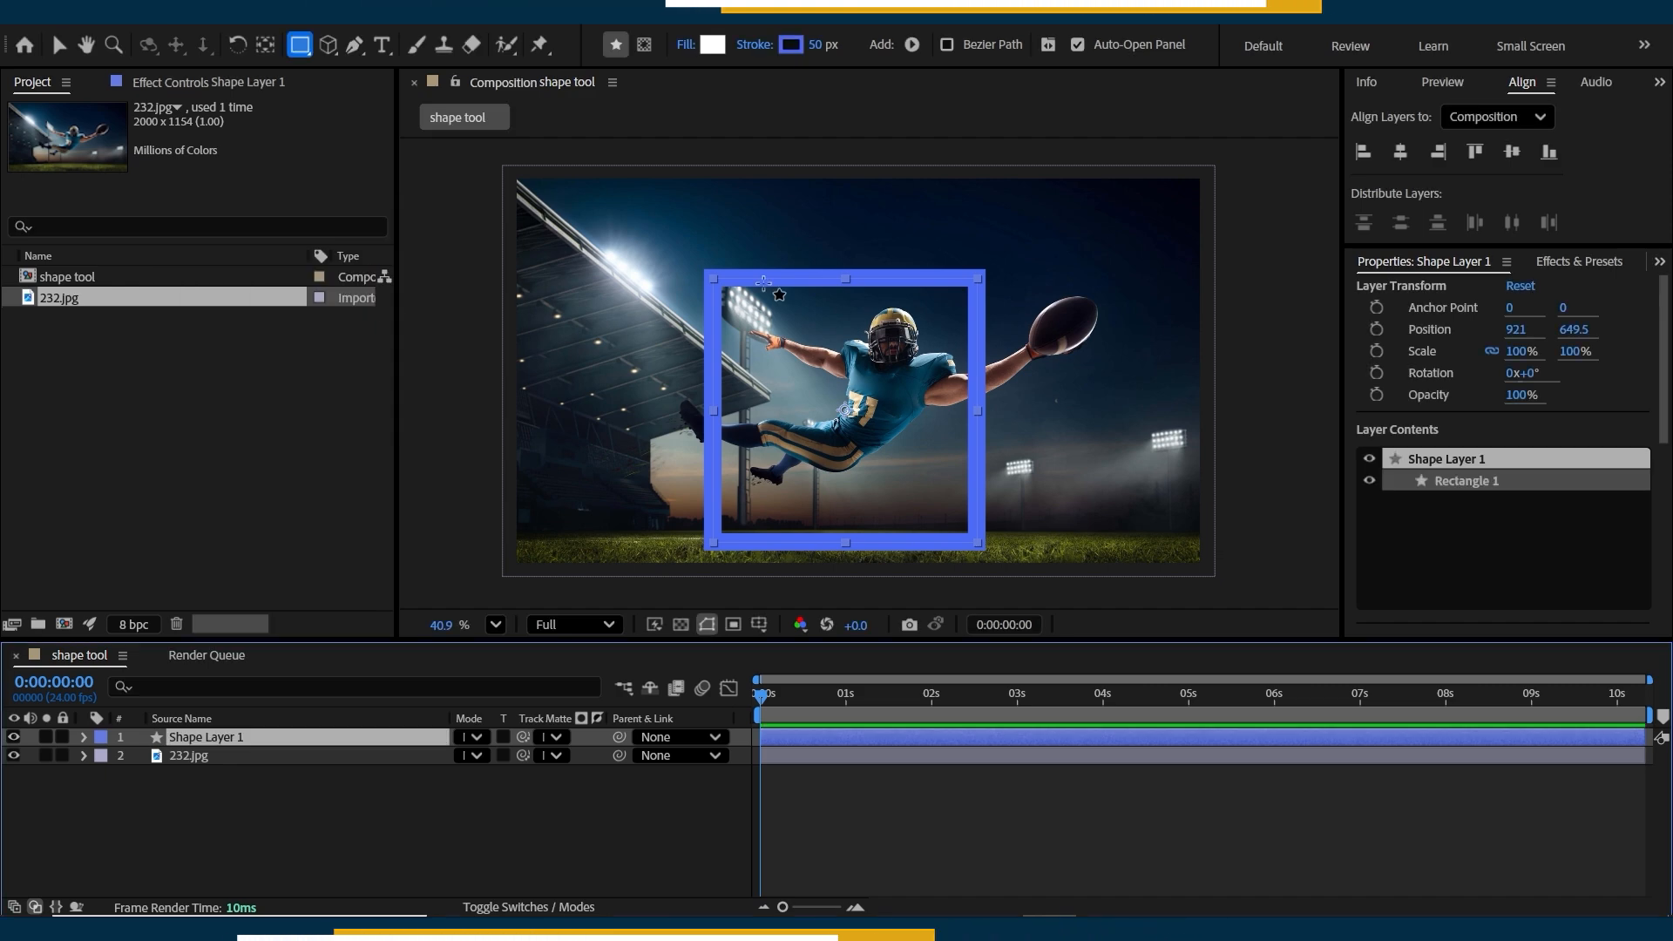
Set the square's fill opacity to 50% and its stroke opacity to 50%.
click(684, 45)
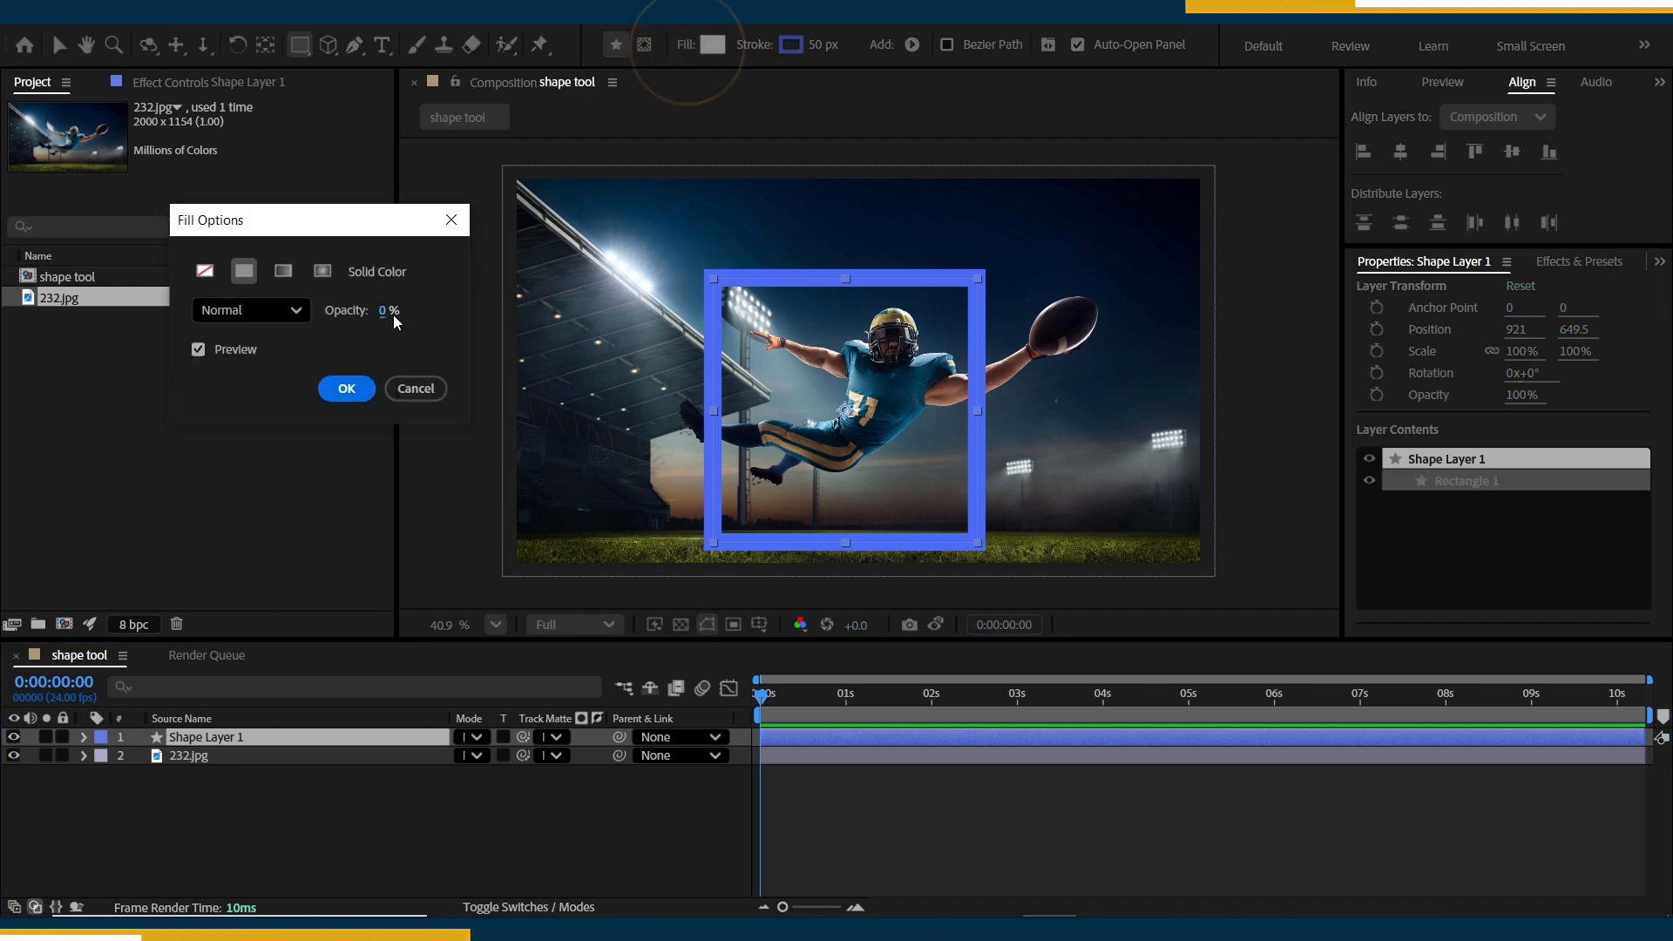
click(392, 311)
text(50)
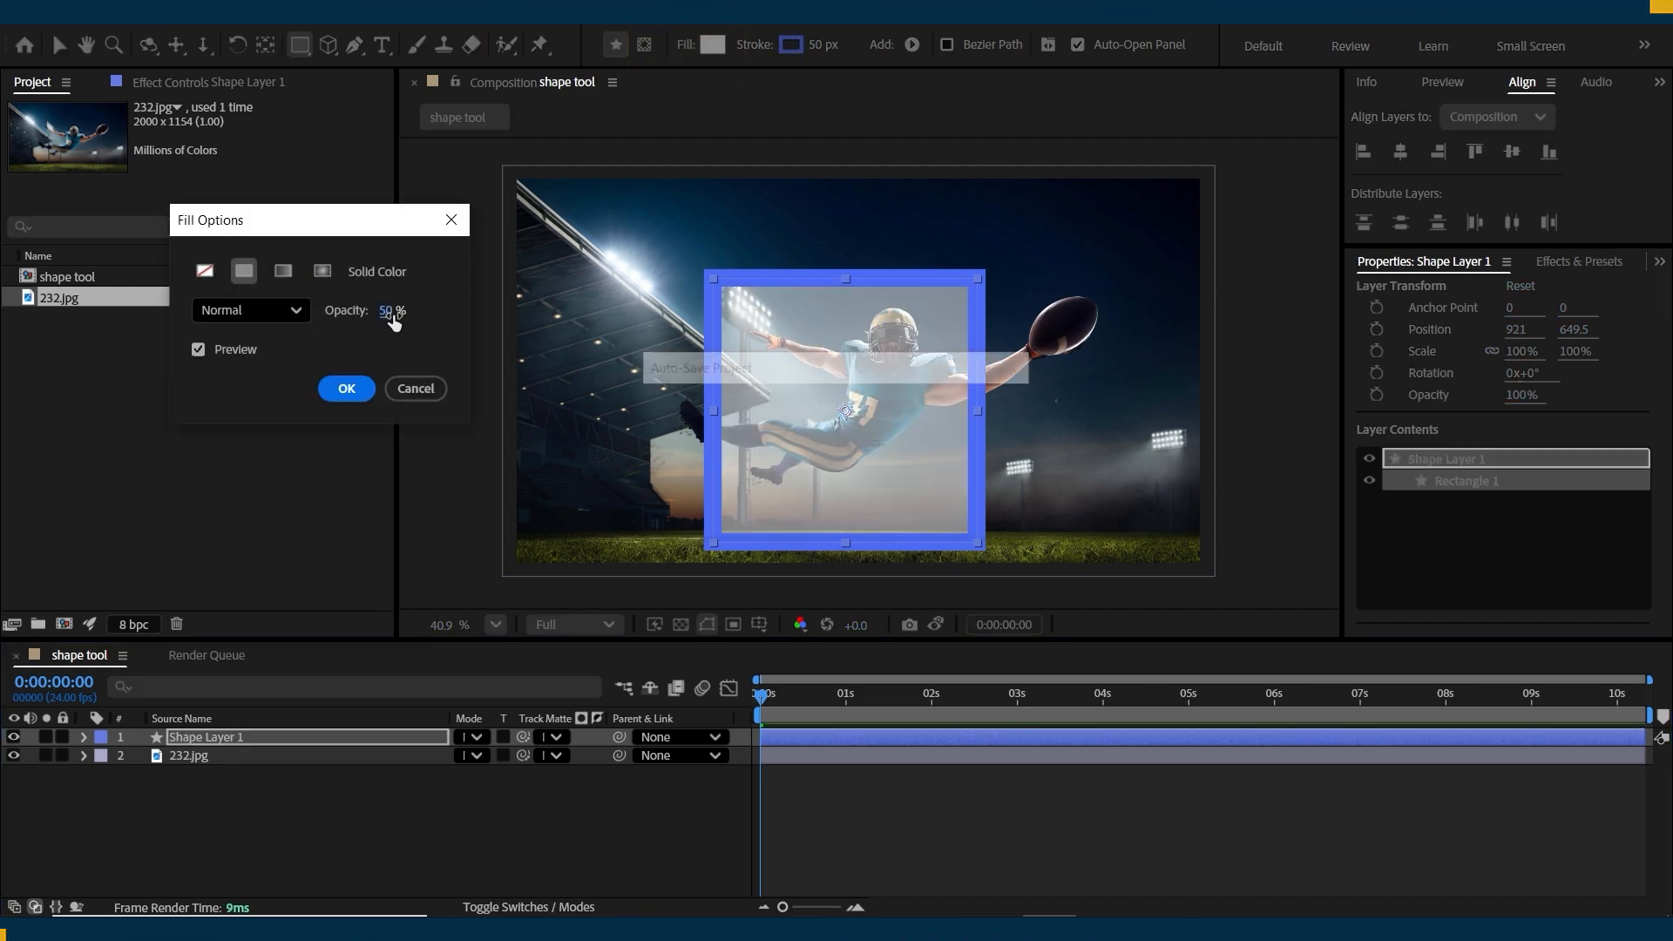
key(Return)
click(751, 45)
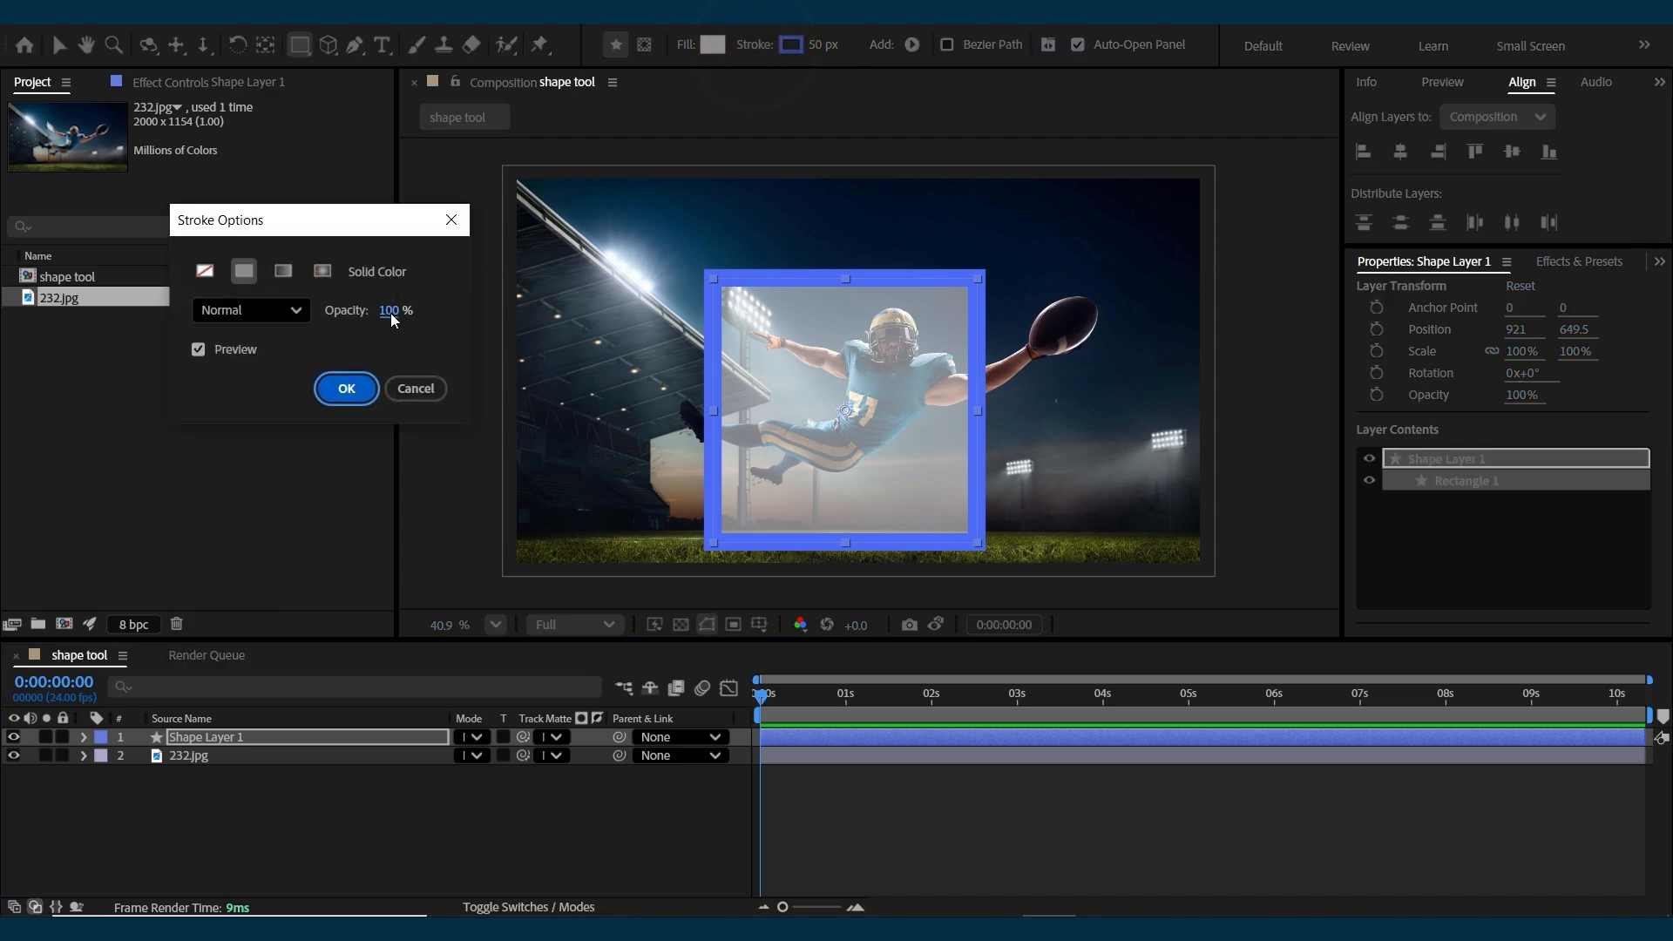
text(50)
key(Return)
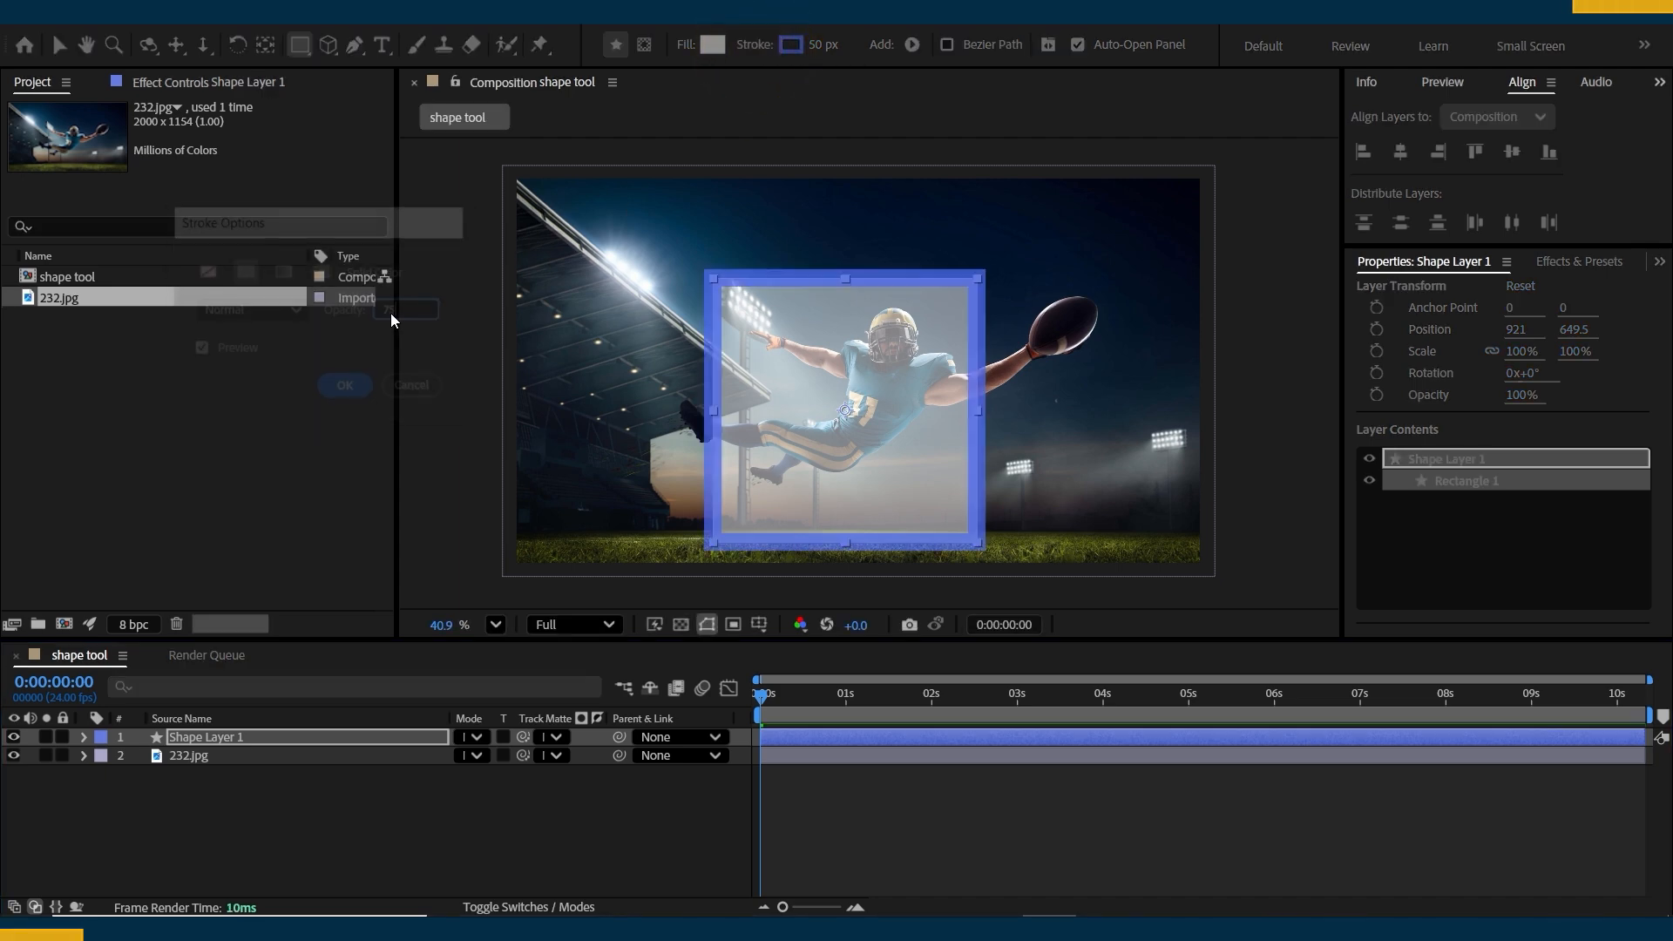
Reveal the shape layer's Opacity property, try changing the whole layer's opacity and undo the change.
key(t)
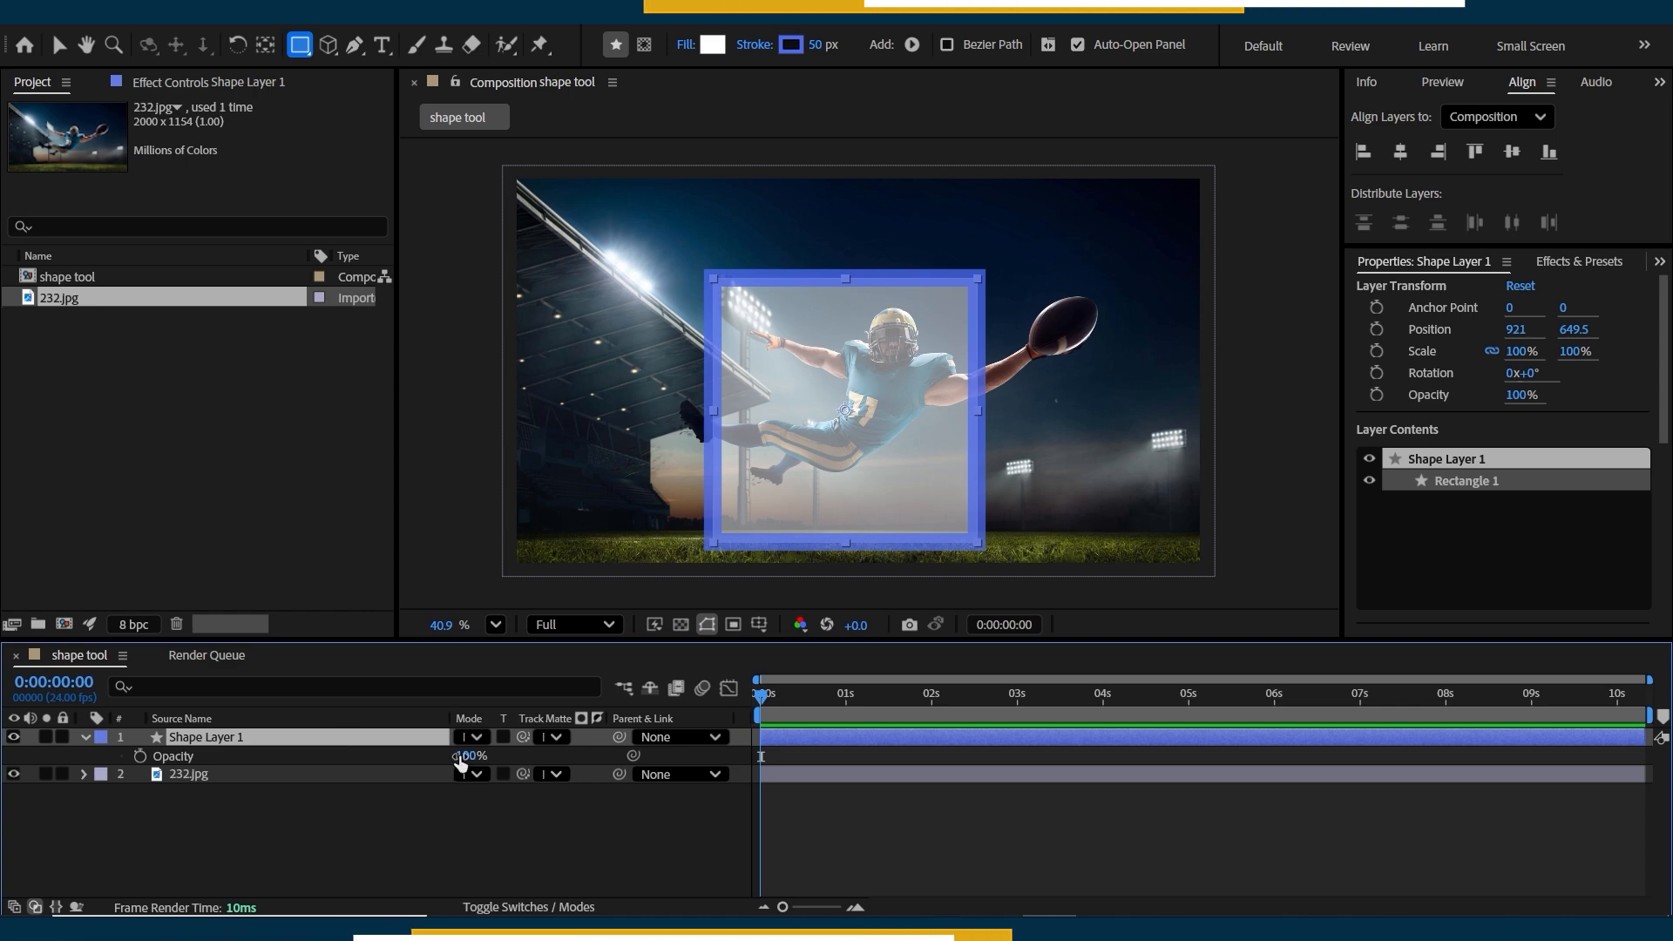
mouse_move(469, 755)
mouse_down()
mouse_move(329, 755)
mouse_move(468, 756)
mouse_up()
key(ctrl+z)
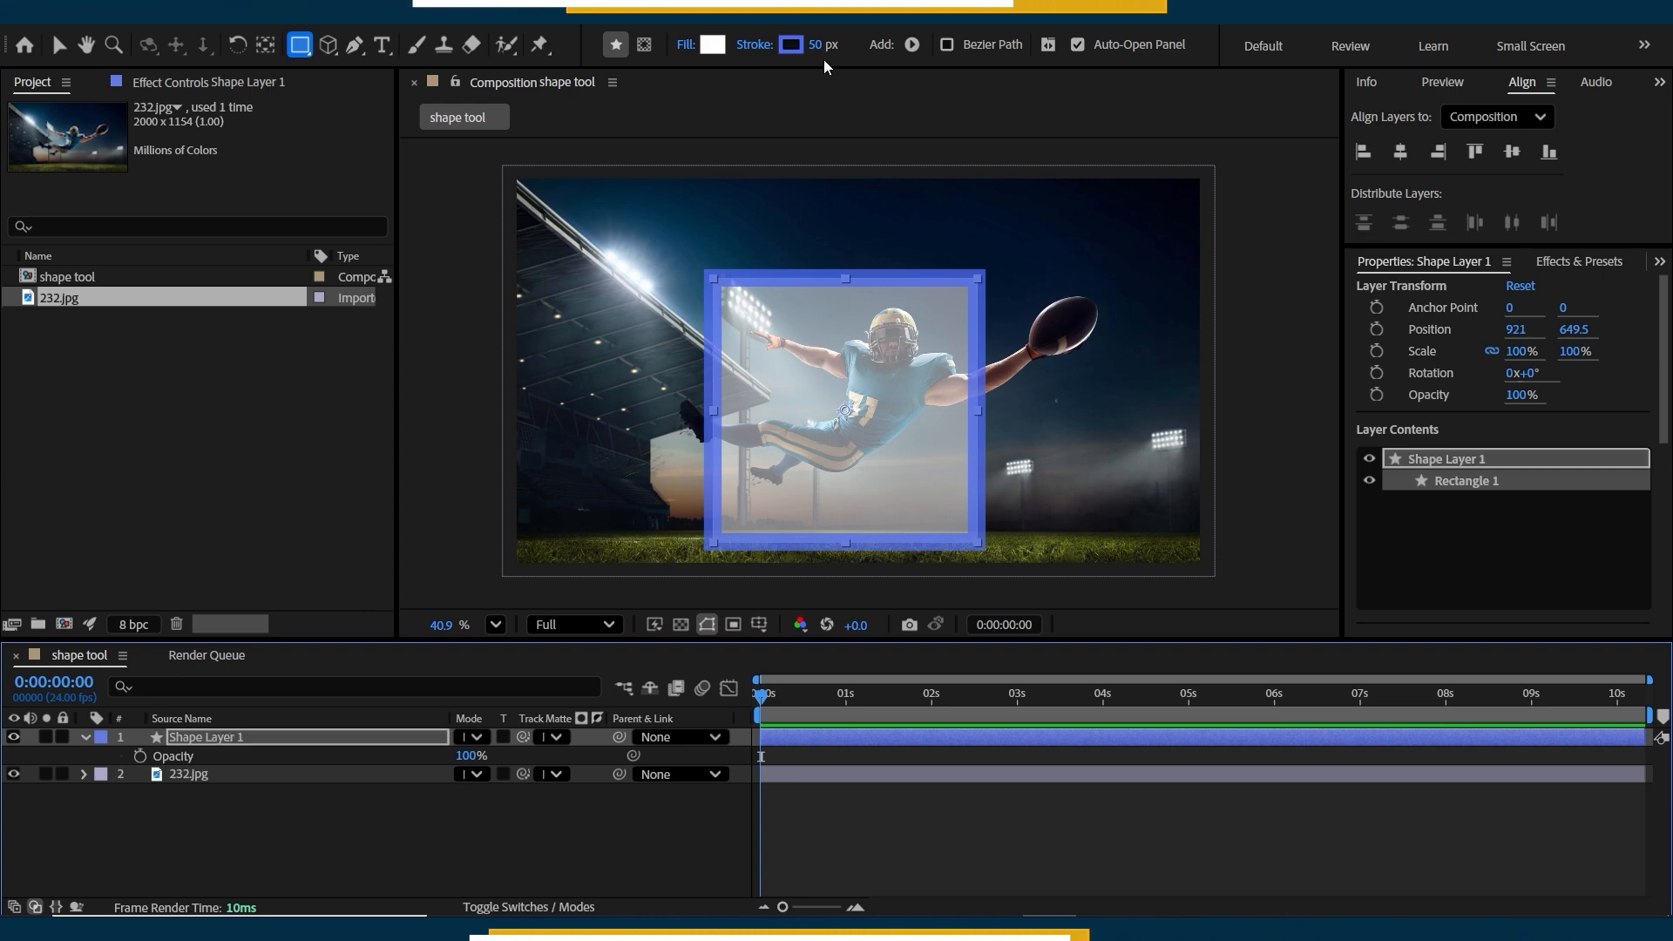
Set the square's stroke width to 0 px and switch its fill to a linear gradient at 100% opacity.
drag(813, 48, 760, 48)
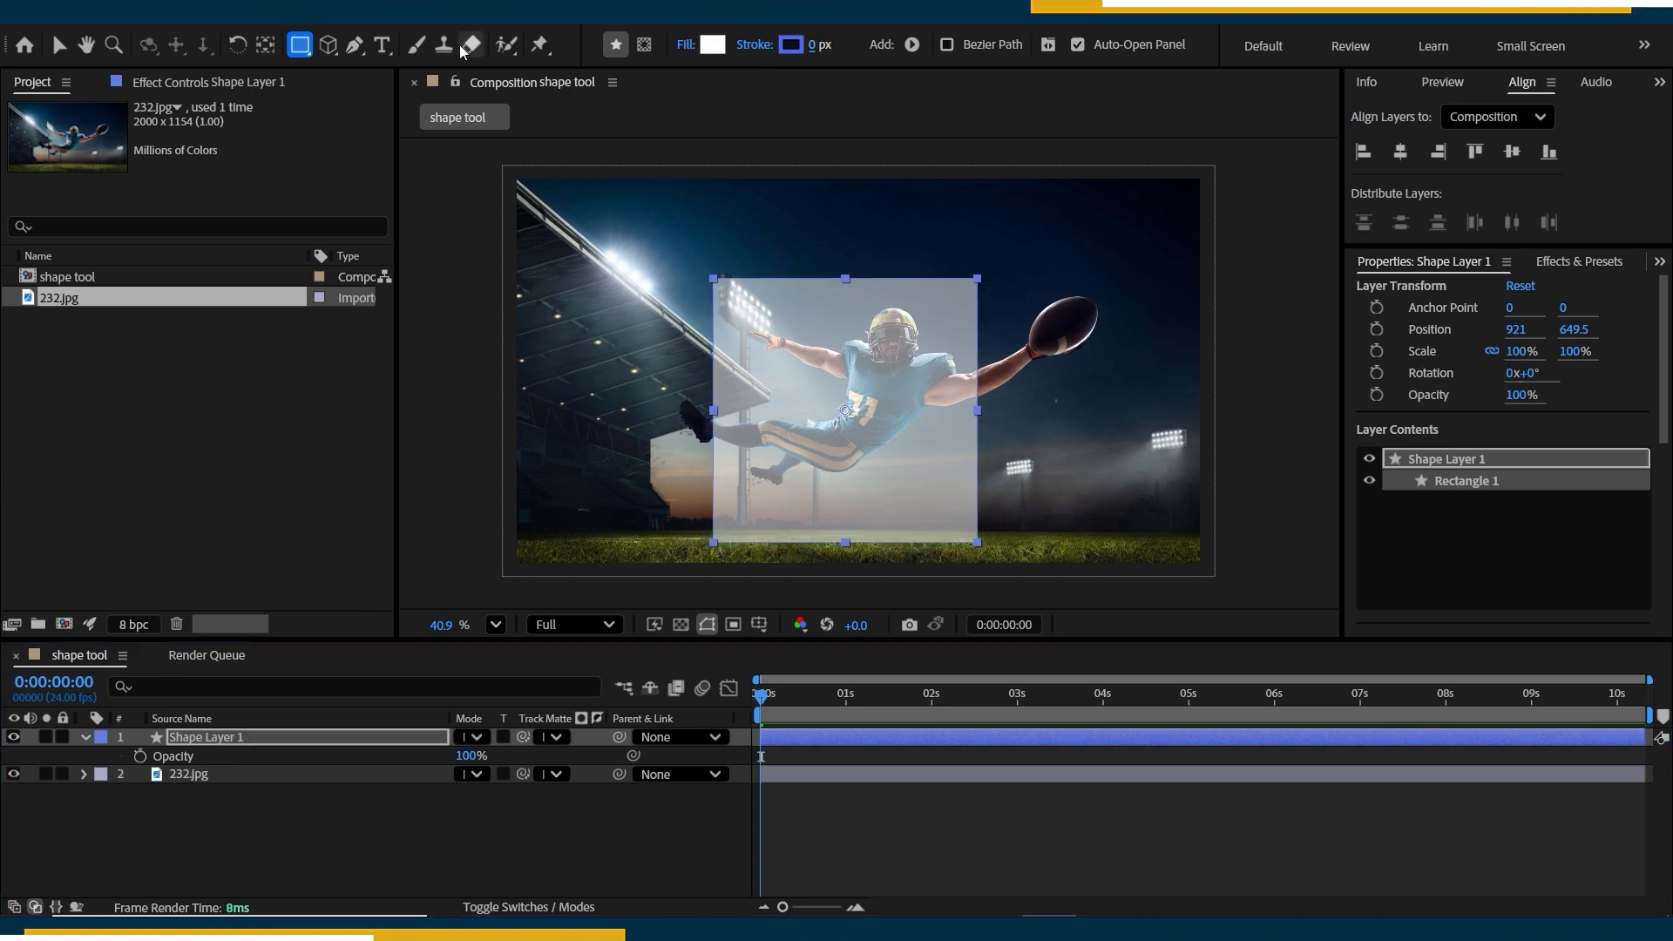
click(686, 46)
drag(387, 311, 608, 280)
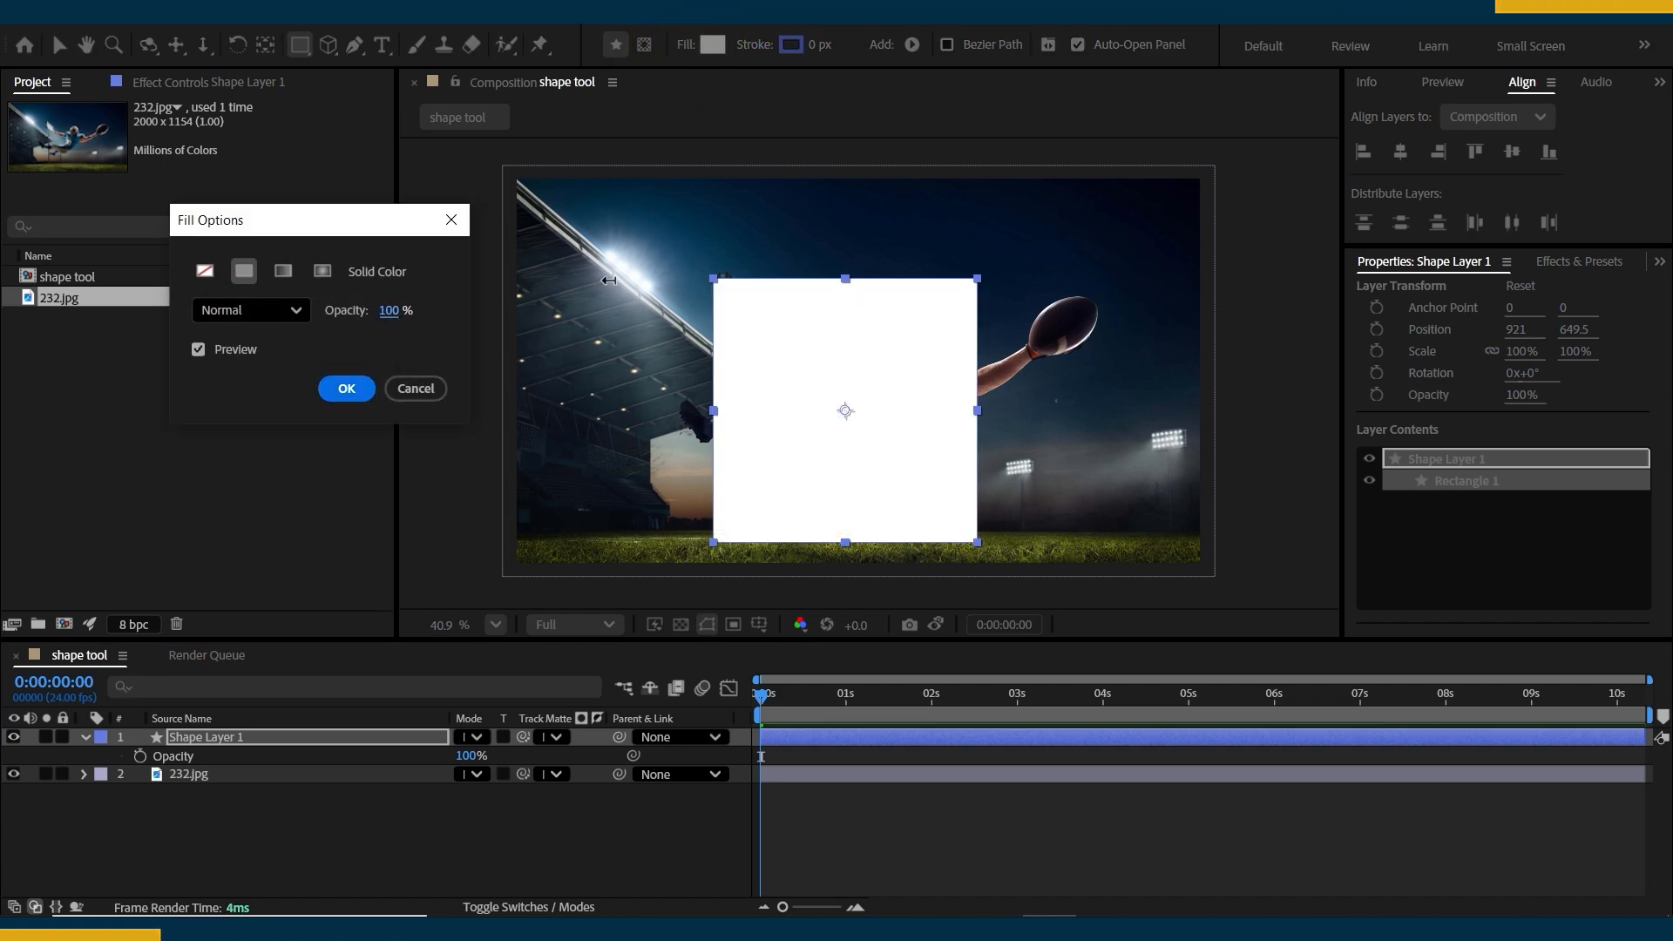
click(284, 271)
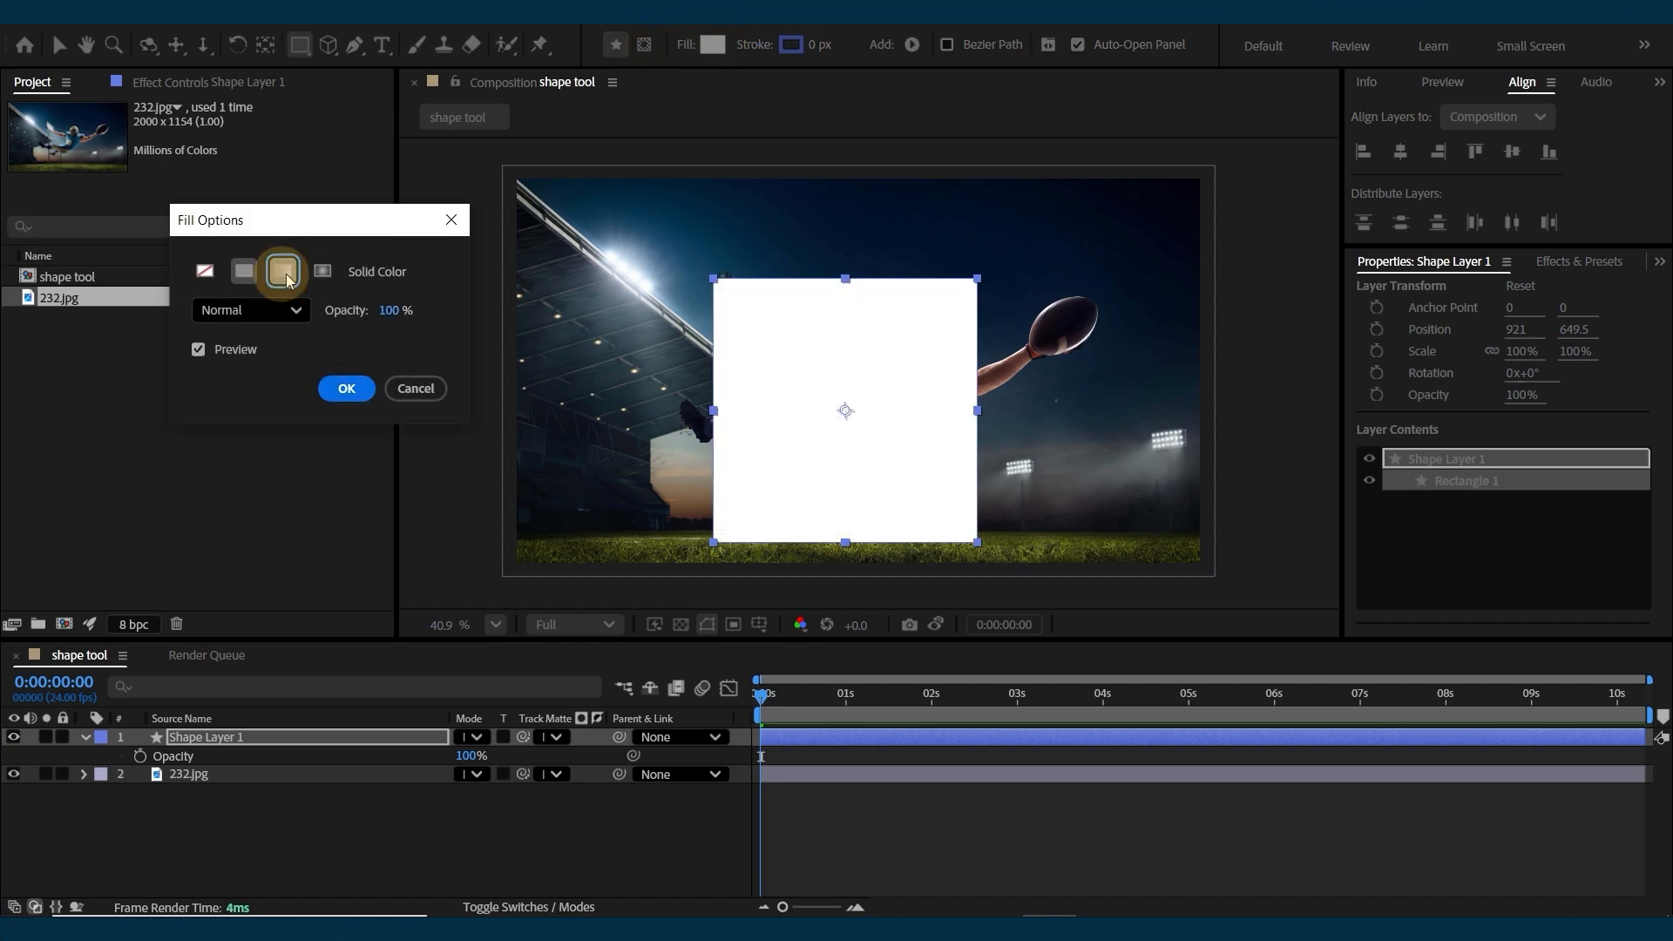
click(344, 386)
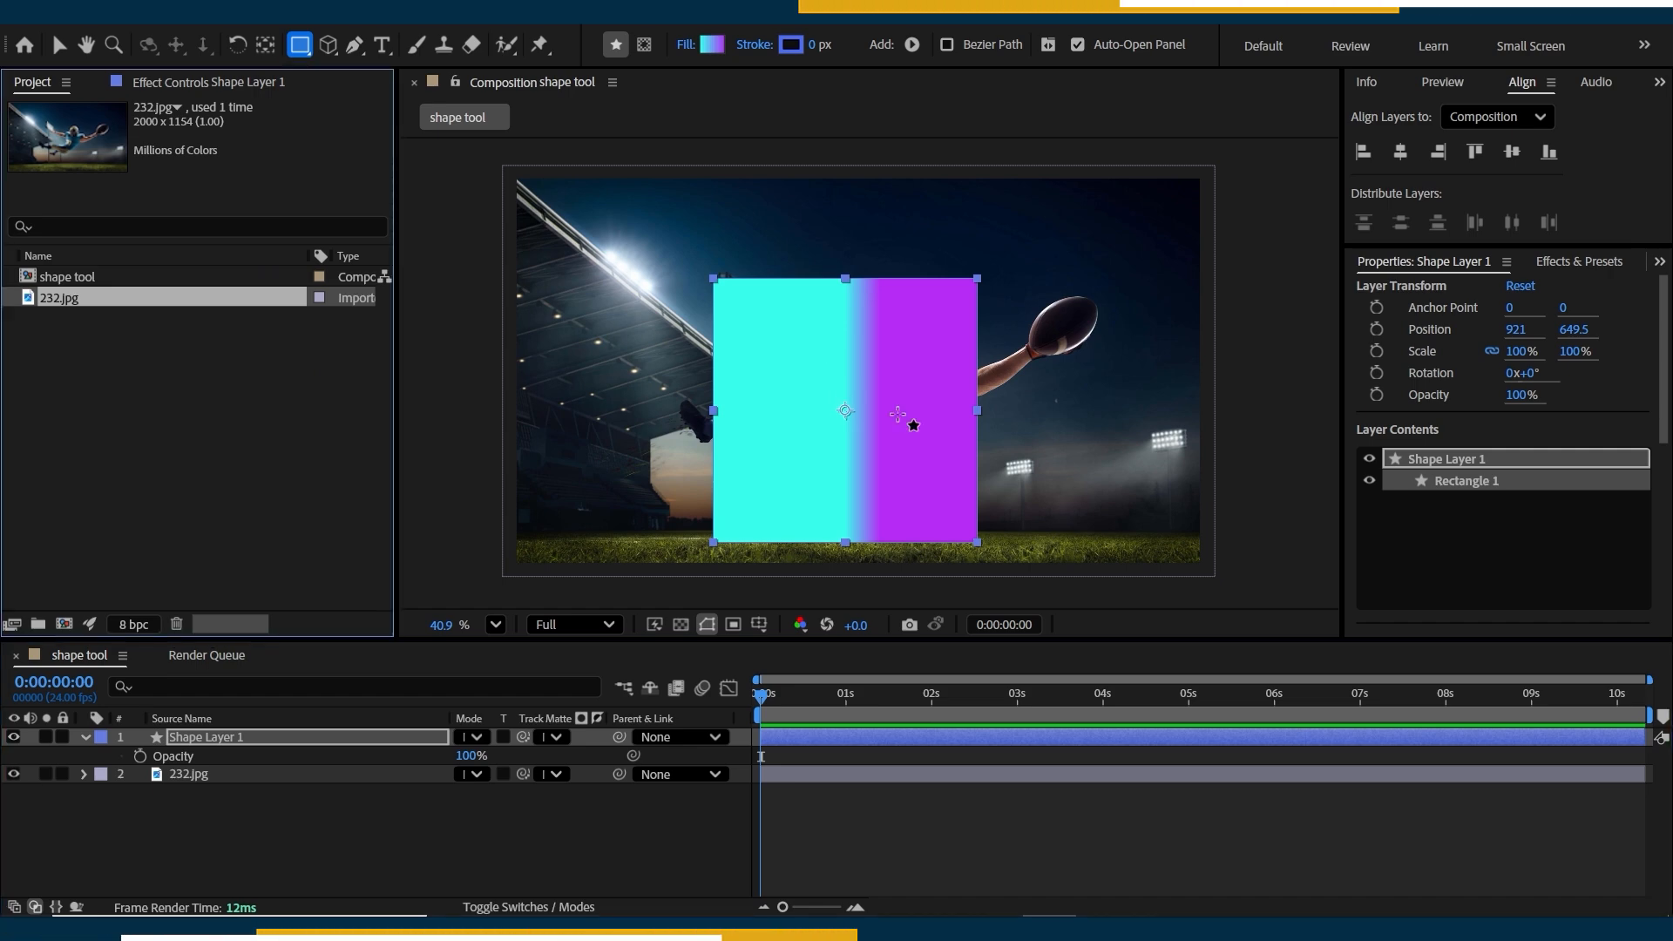
Recolour the linear gradient with a yellow-green start stop (CFE022) and a muted purple end stop (744789).
click(713, 46)
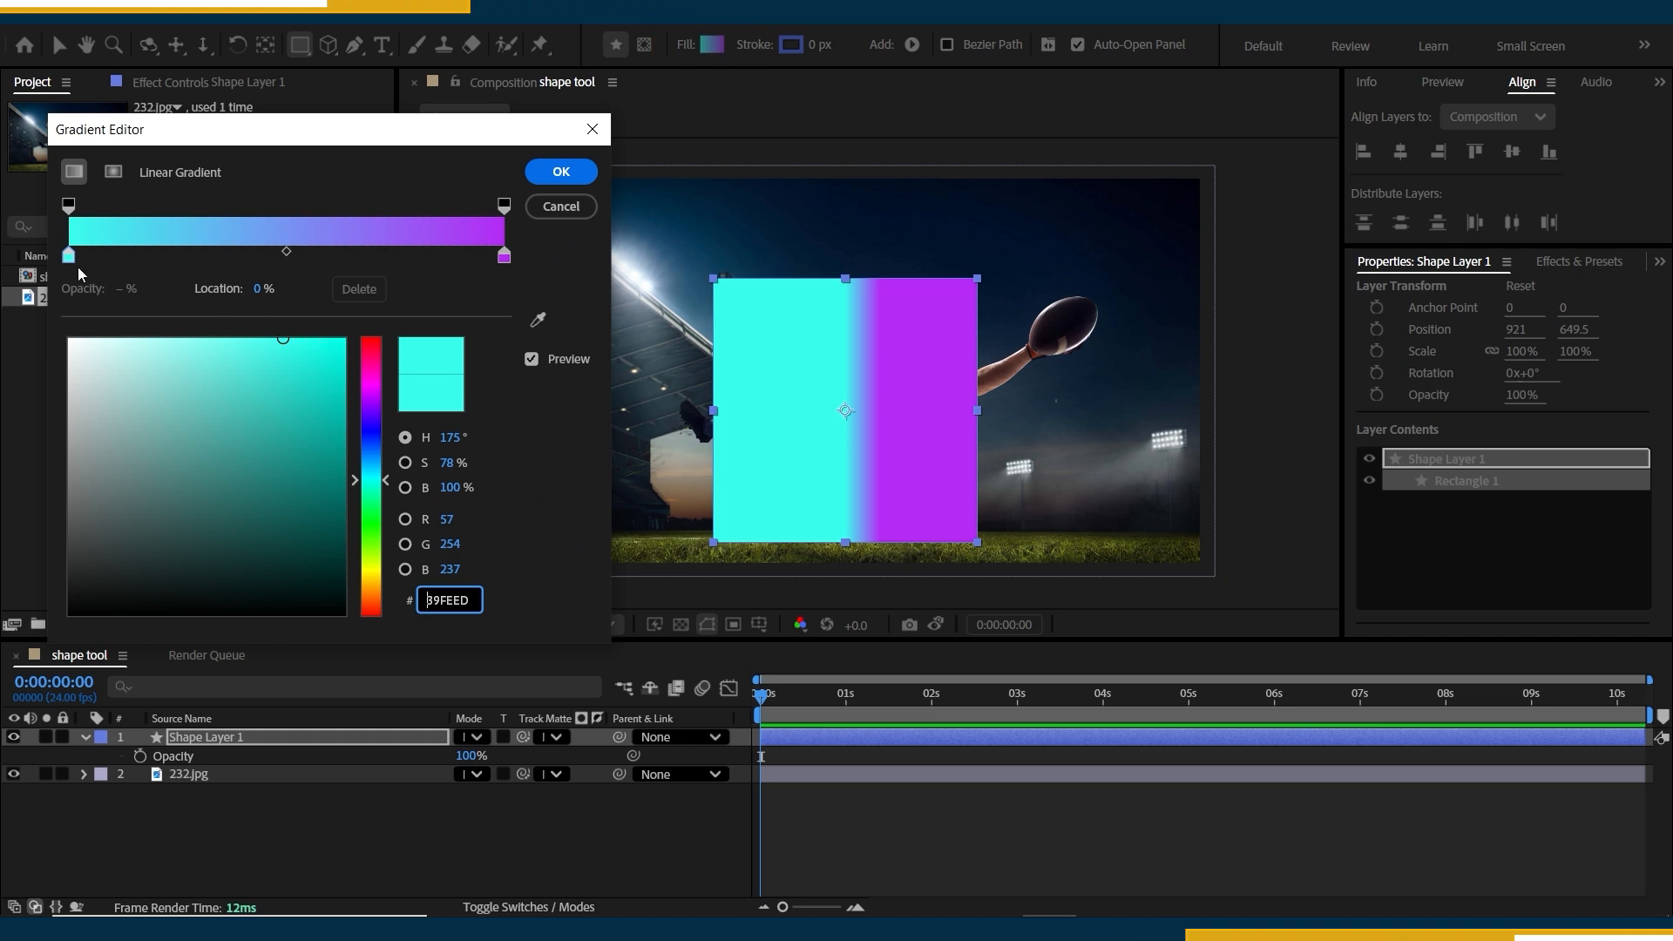
click(69, 258)
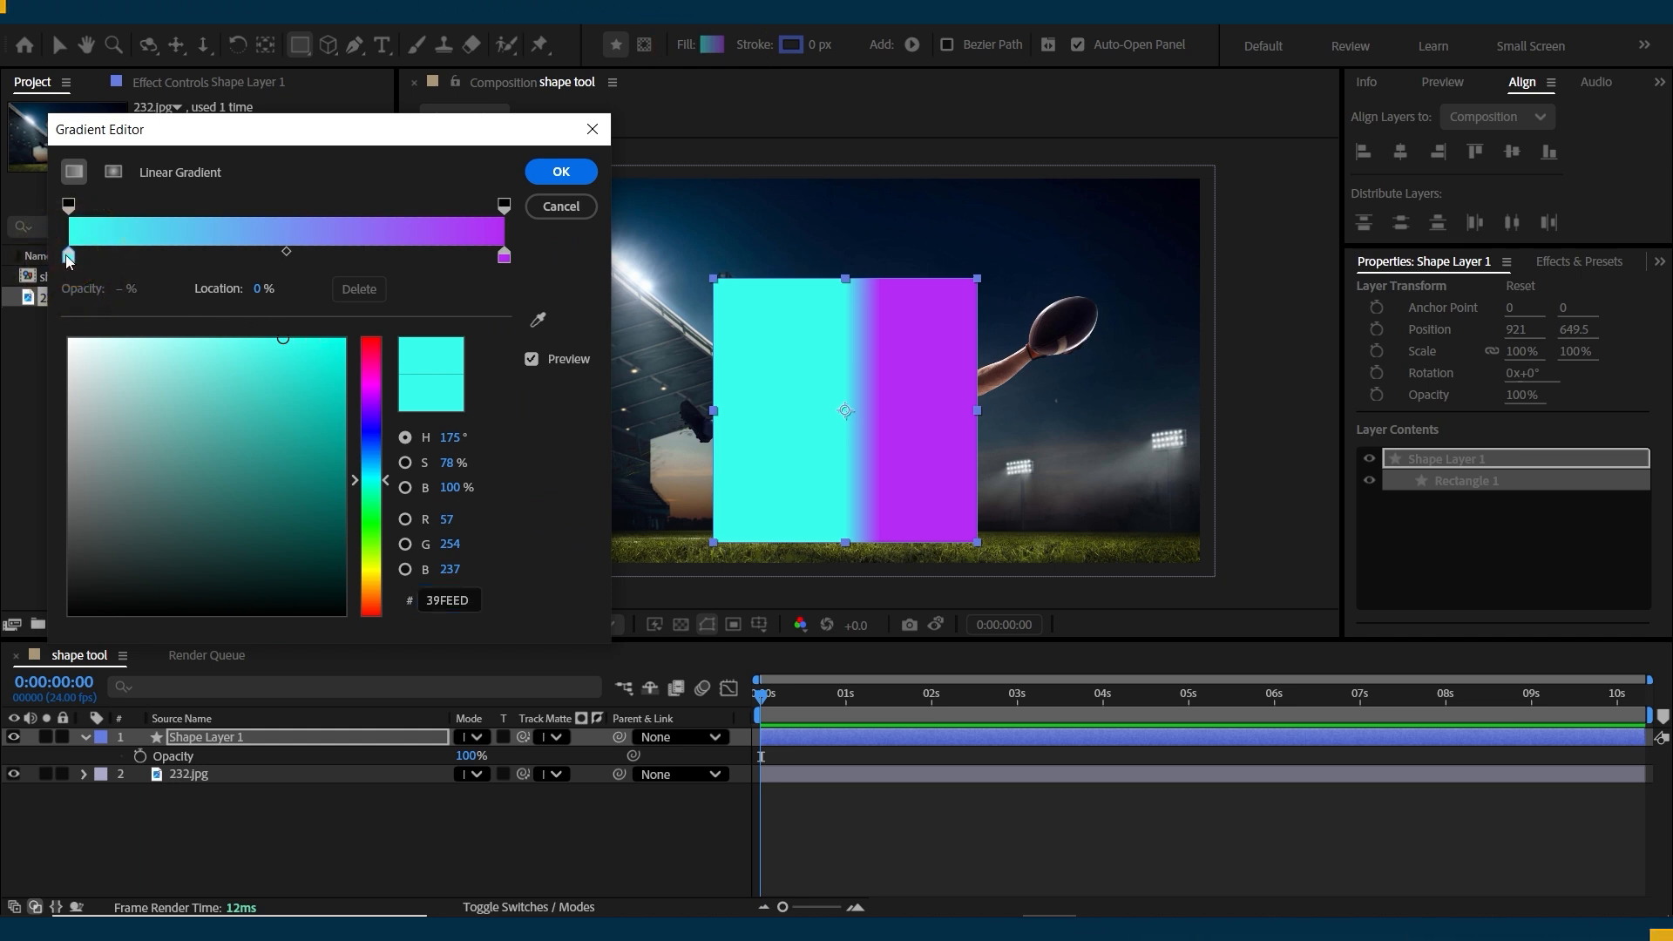
mouse_move(270, 378)
mouse_down()
mouse_move(306, 377)
mouse_move(198, 418)
mouse_move(253, 531)
mouse_move(133, 510)
mouse_up()
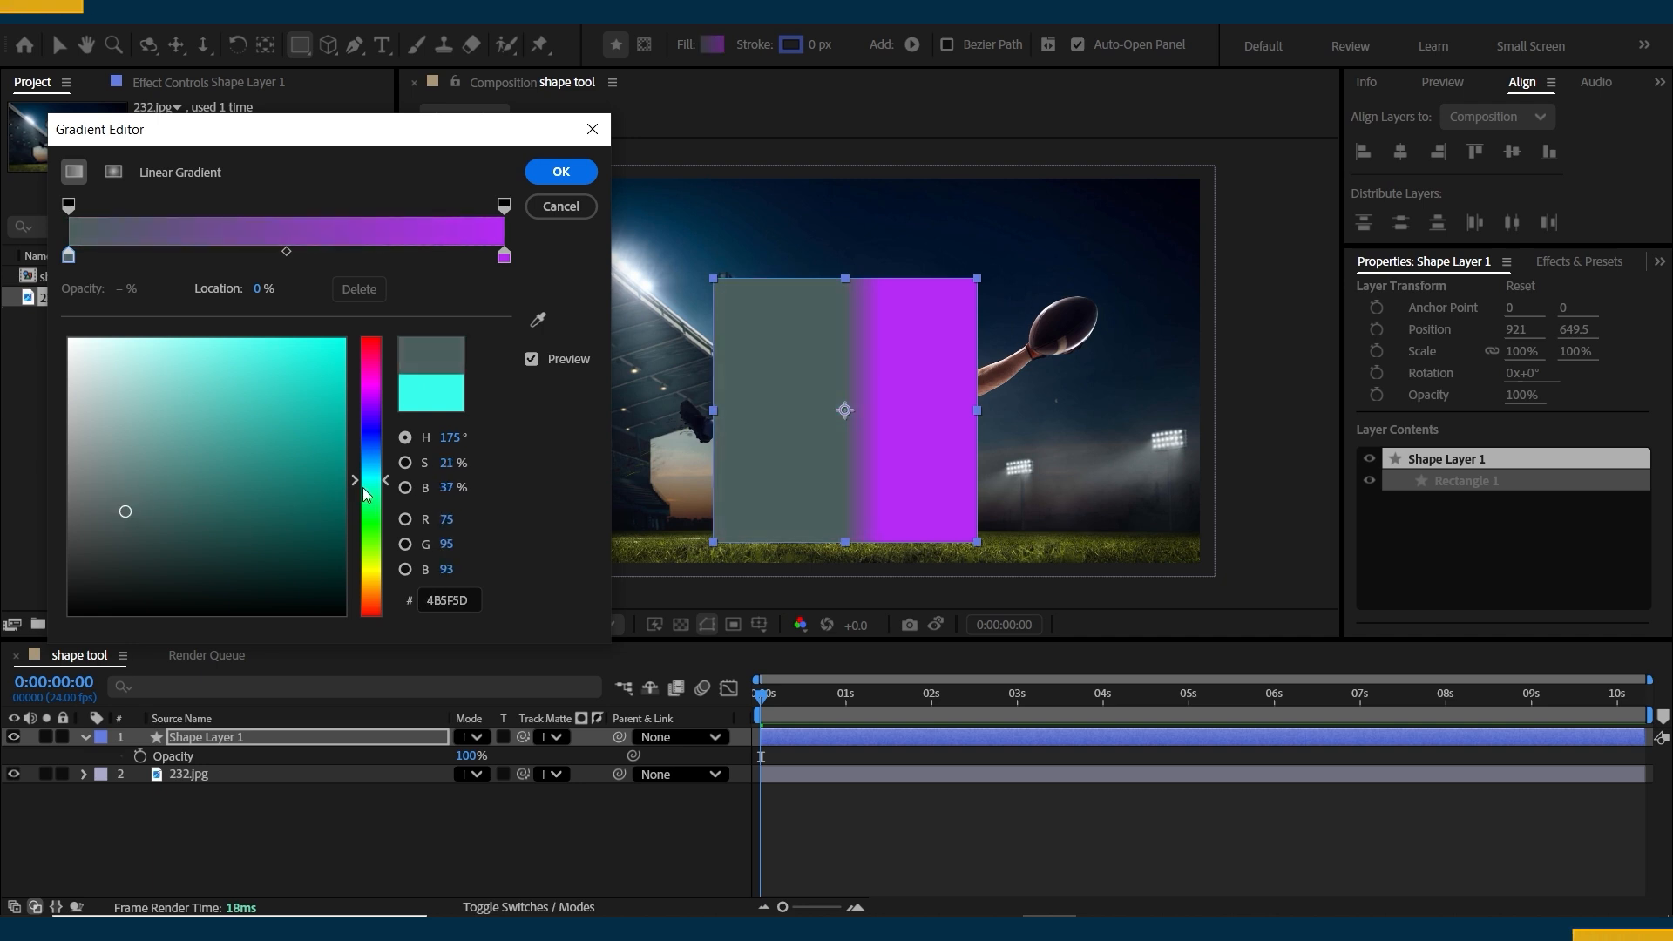
drag(364, 484, 377, 571)
drag(273, 384, 303, 370)
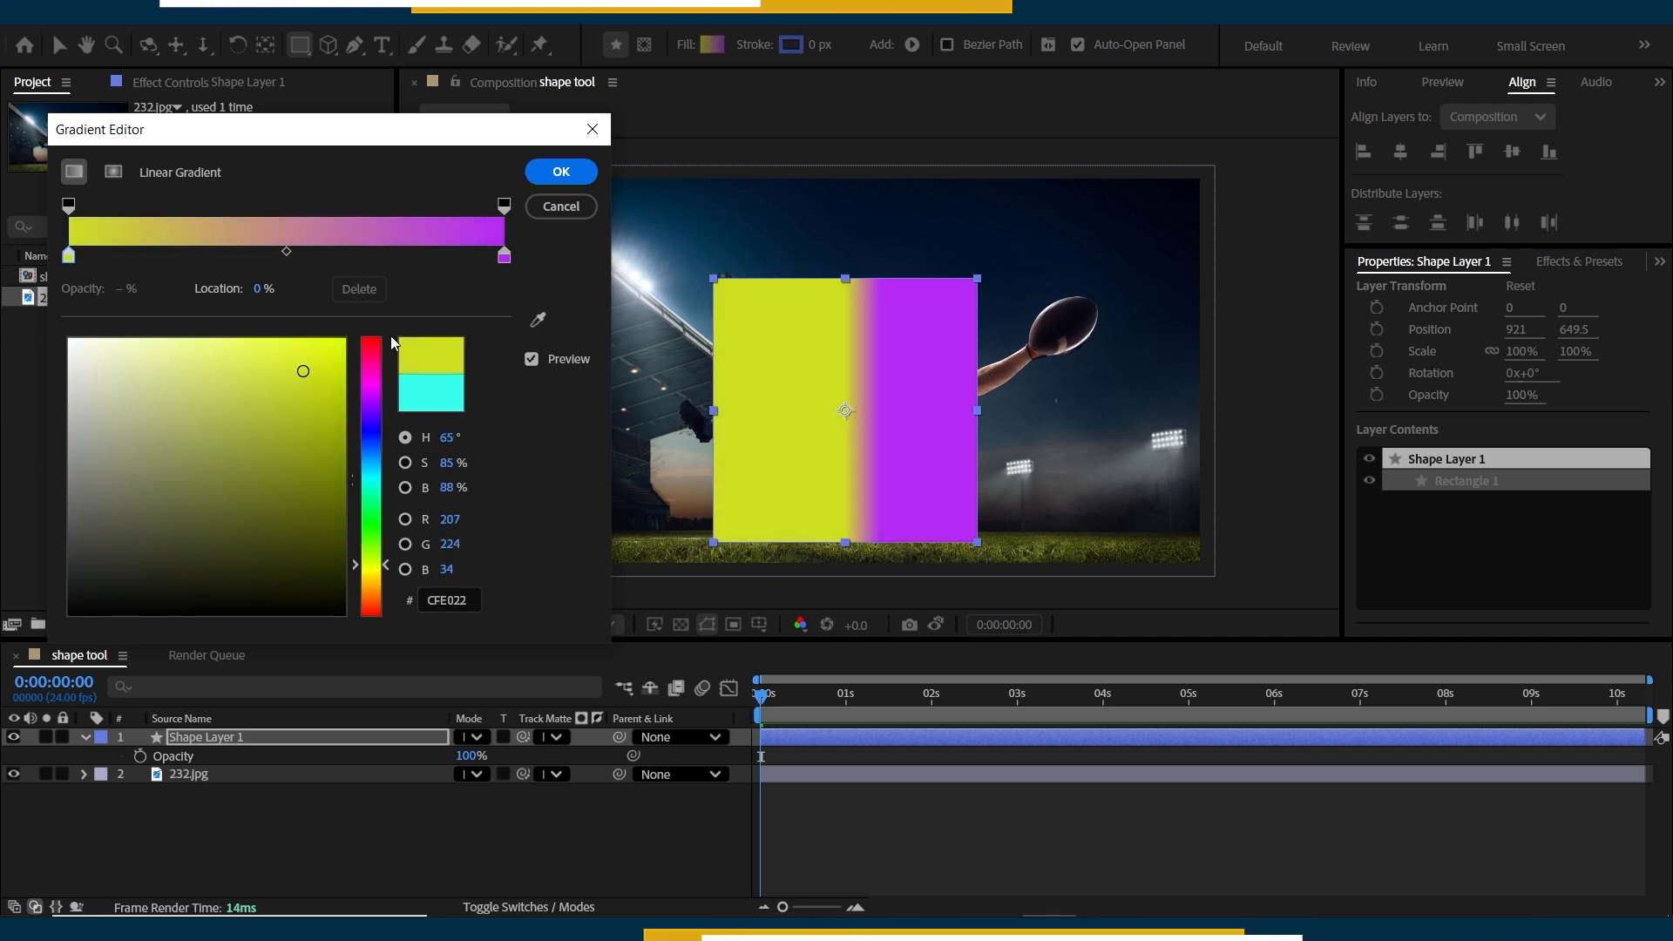
click(504, 256)
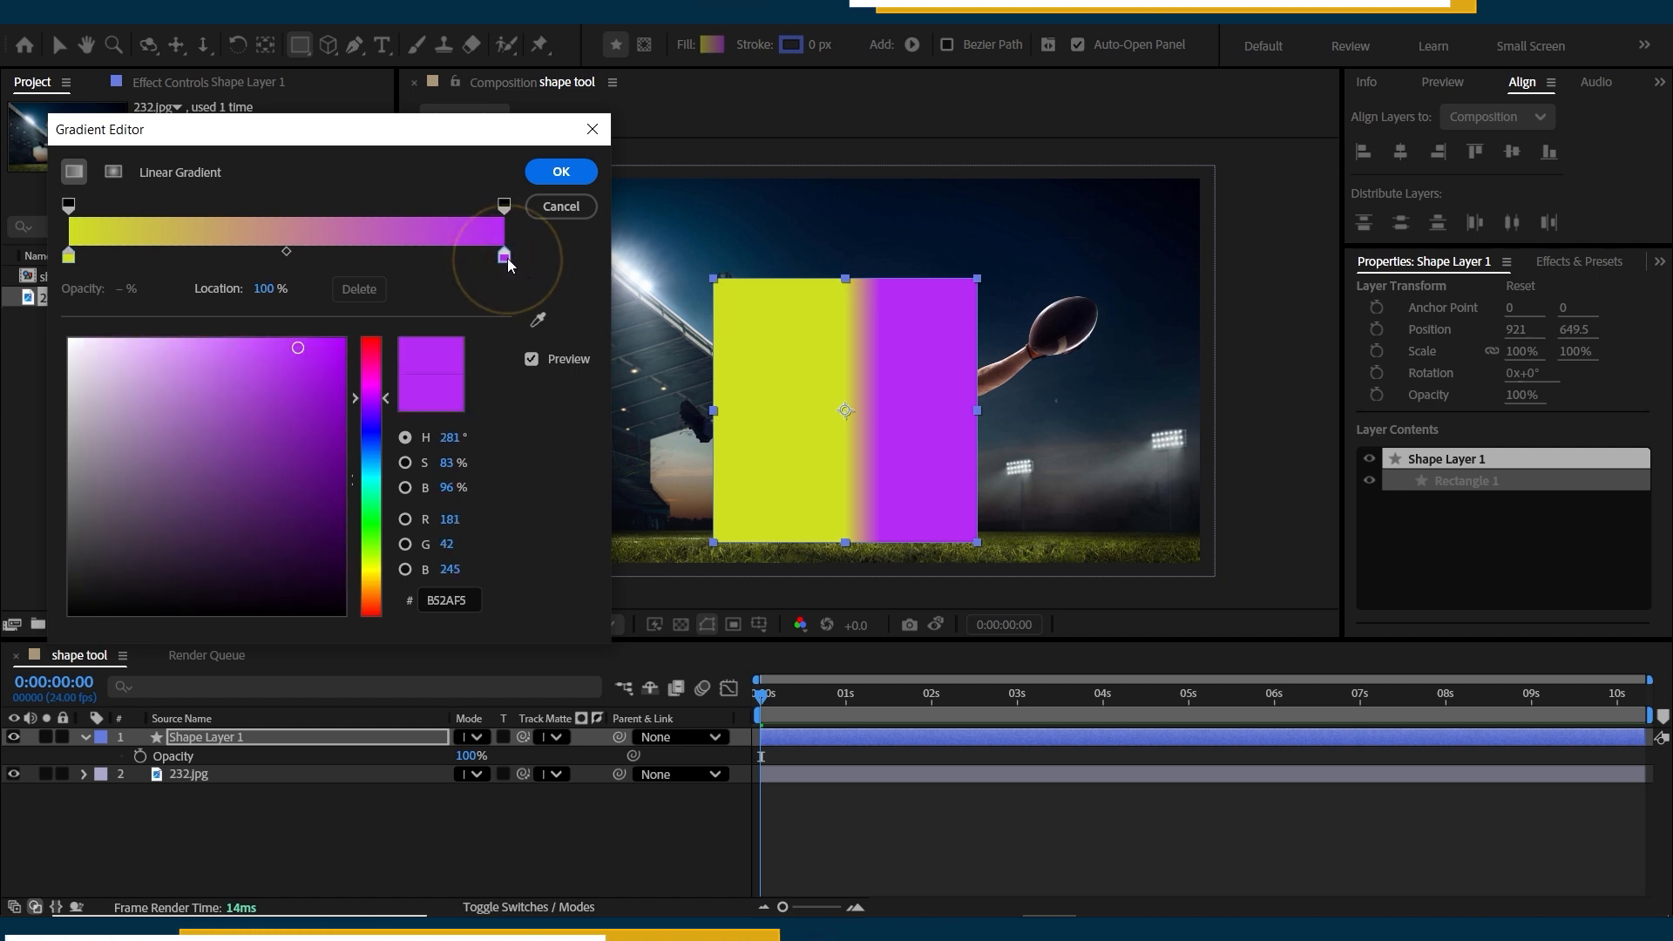
mouse_move(174, 601)
mouse_down()
mouse_move(156, 614)
mouse_move(256, 566)
mouse_move(196, 494)
mouse_up()
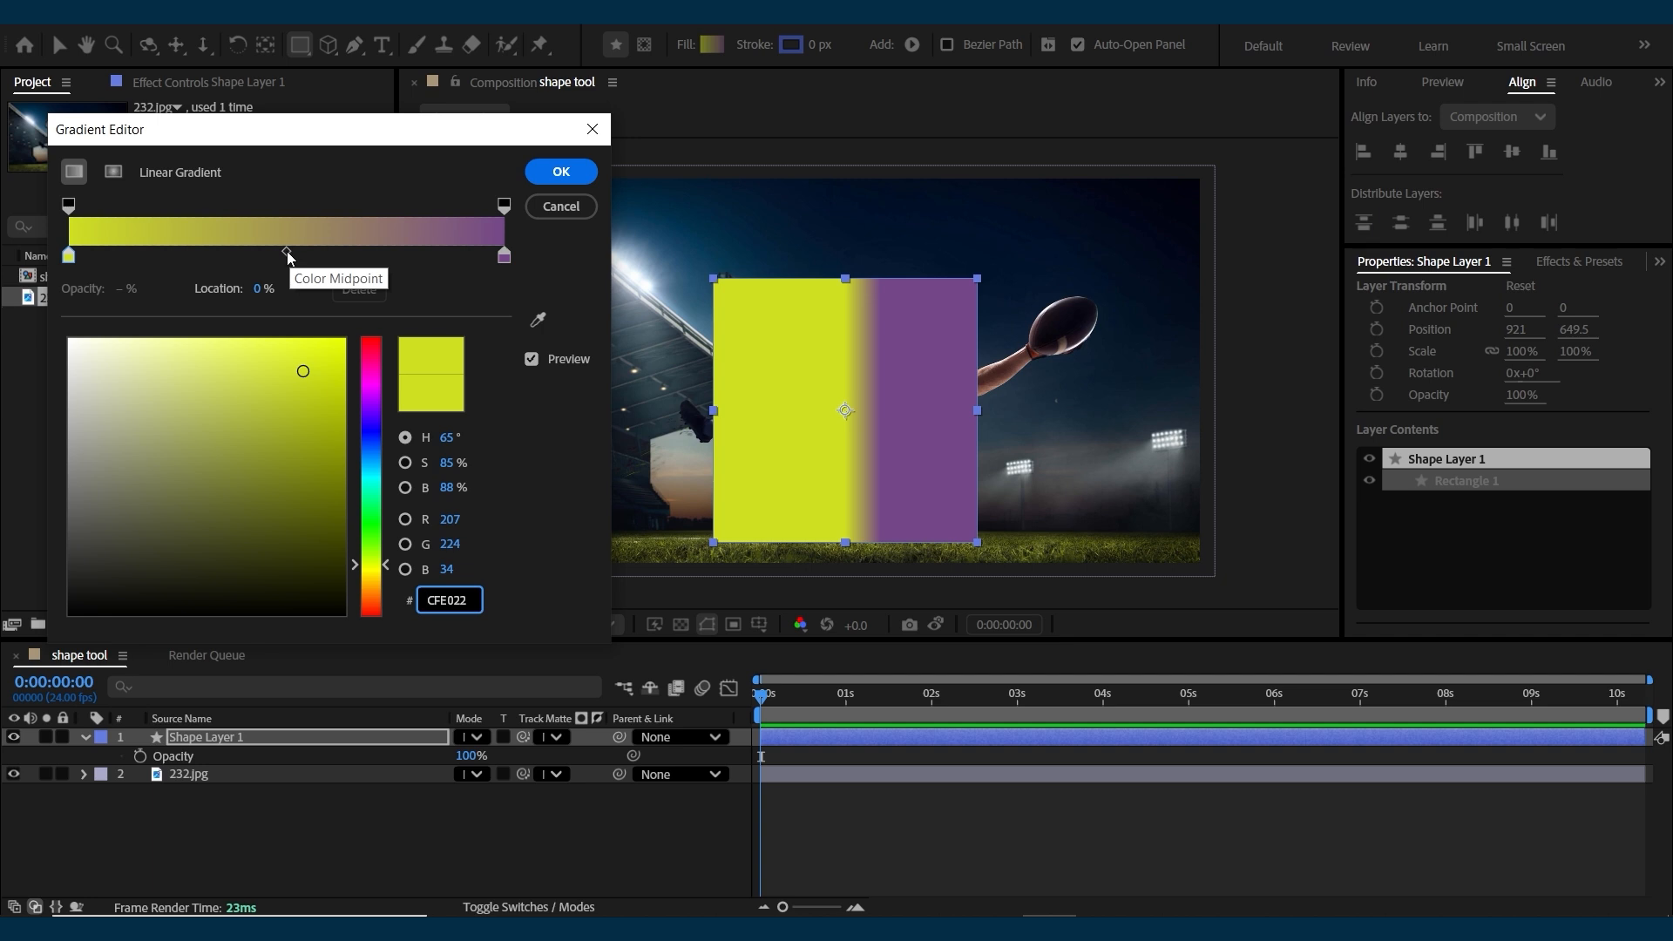
Shift the gradient's colour midpoint to 92.4% and back to 12.4%, and add a purple colour stop (6223B4) at 70.6%.
drag(286, 251, 467, 257)
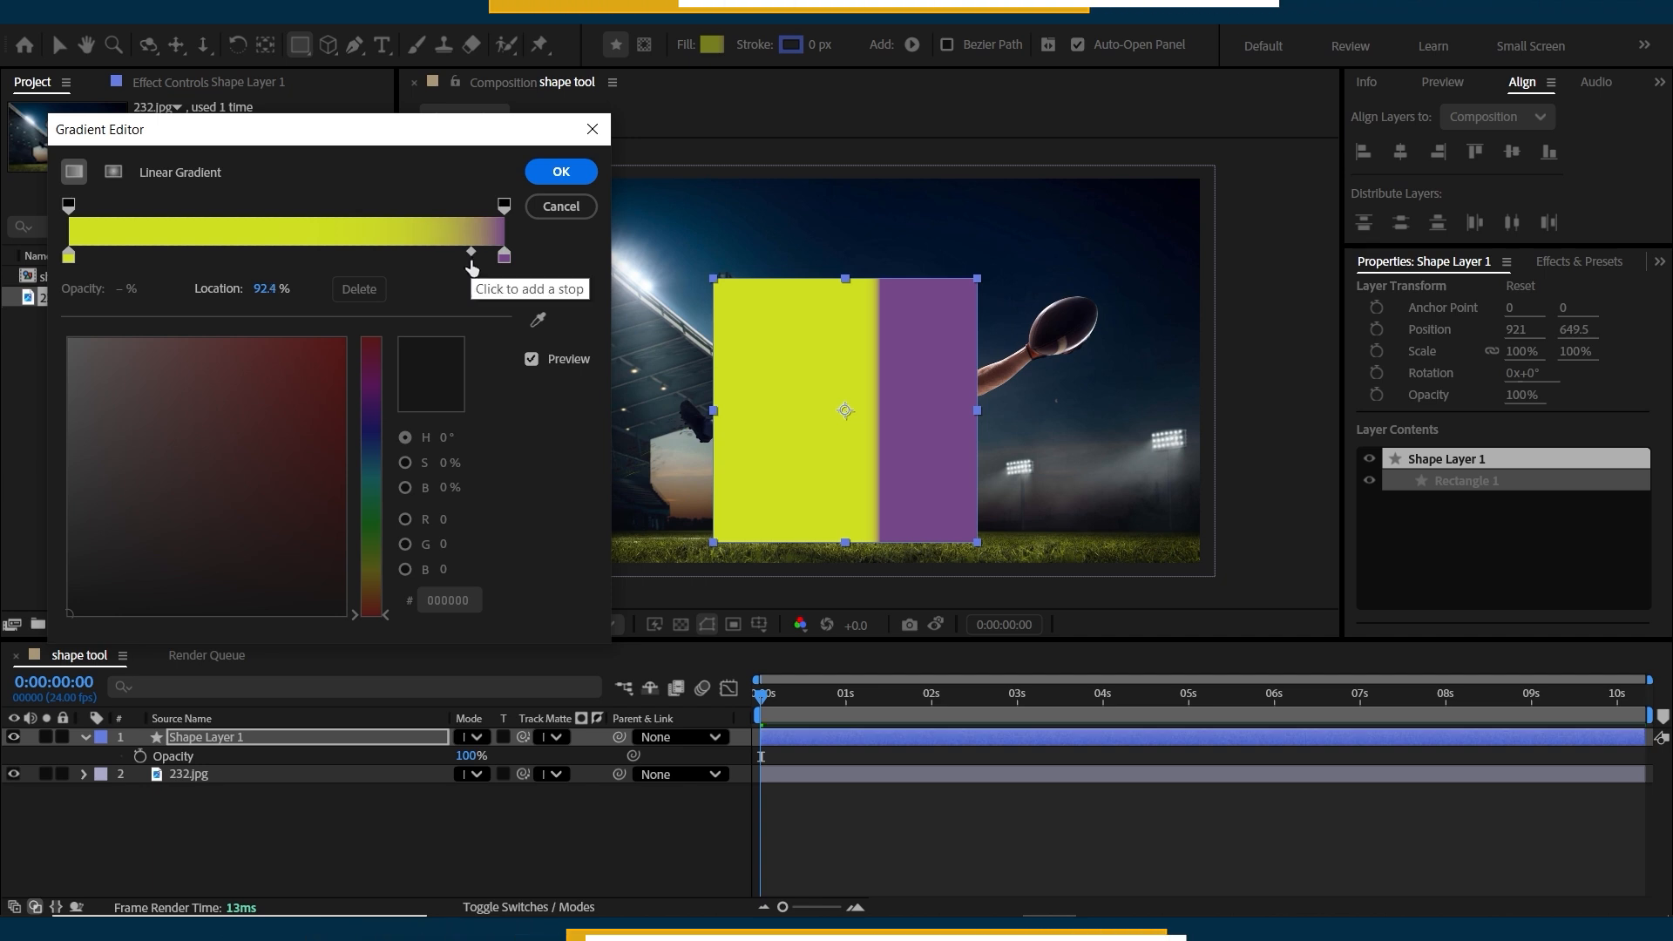
drag(470, 256, 123, 252)
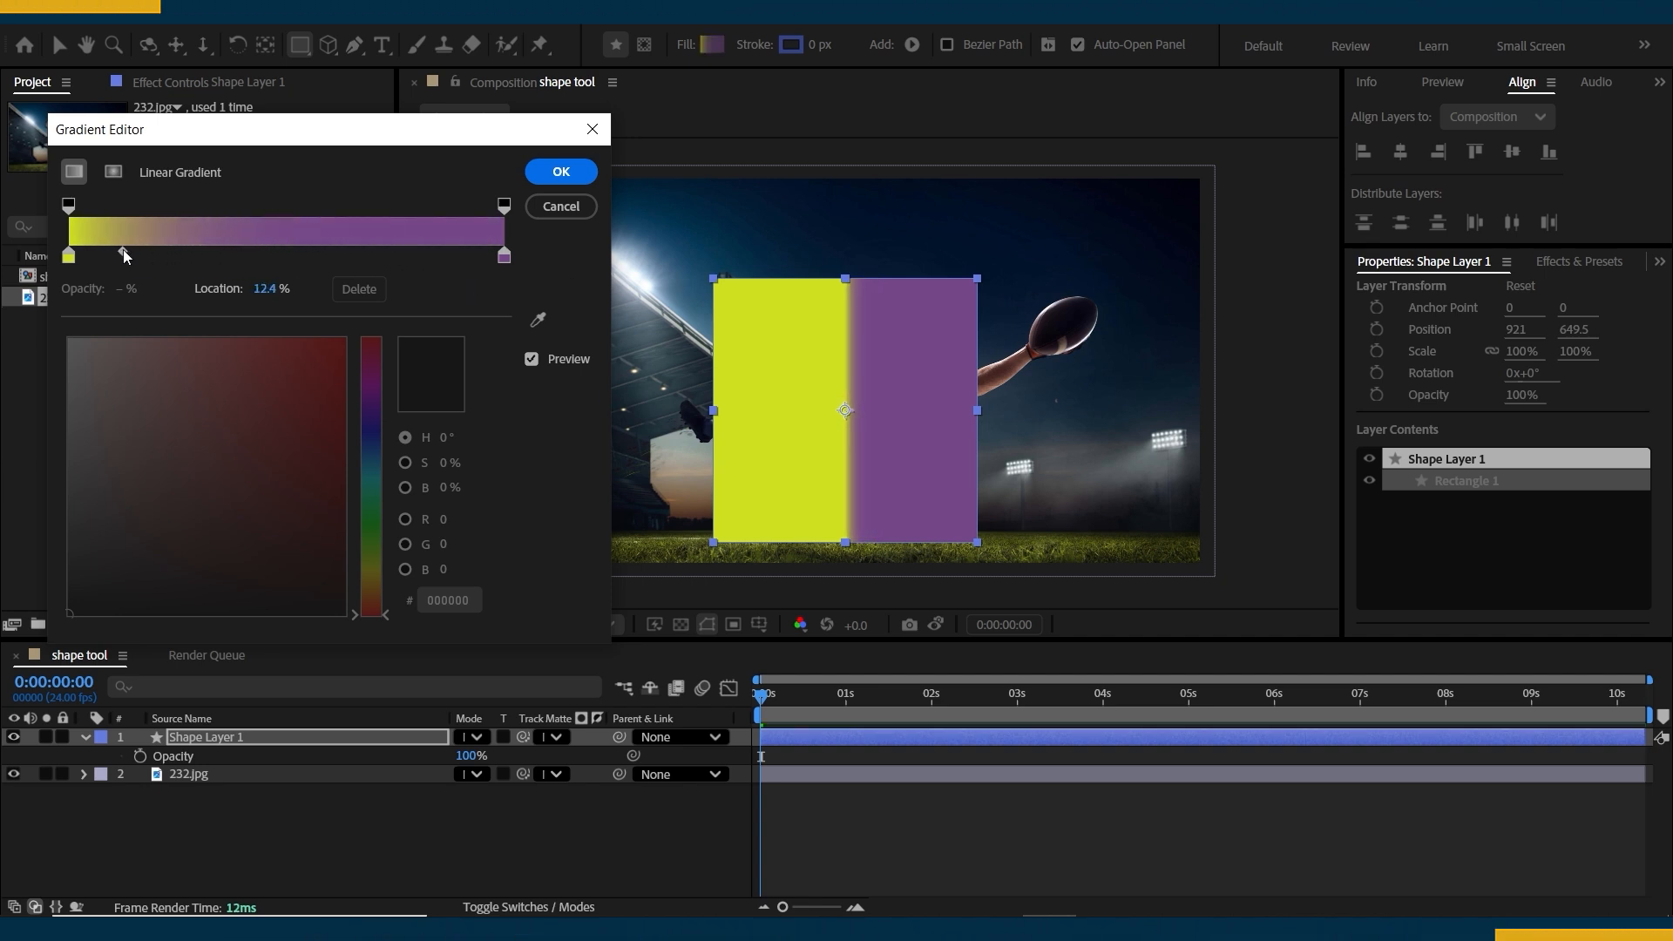
click(376, 252)
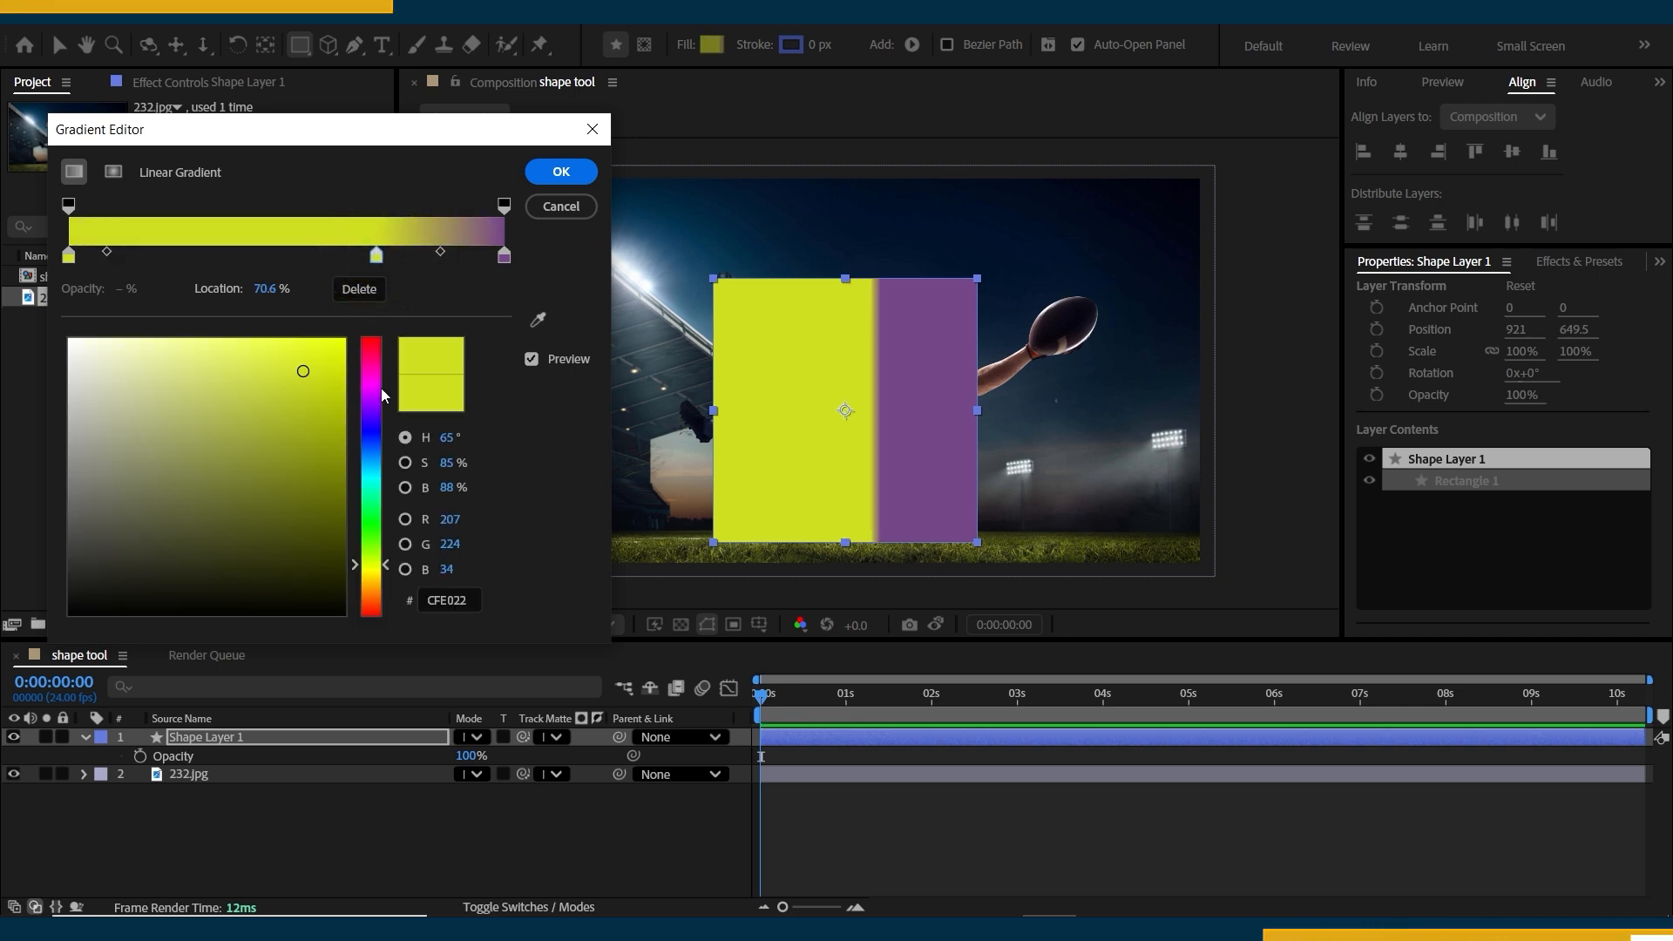
click(371, 410)
mouse_move(279, 392)
mouse_down()
mouse_move(231, 404)
mouse_move(291, 419)
mouse_up()
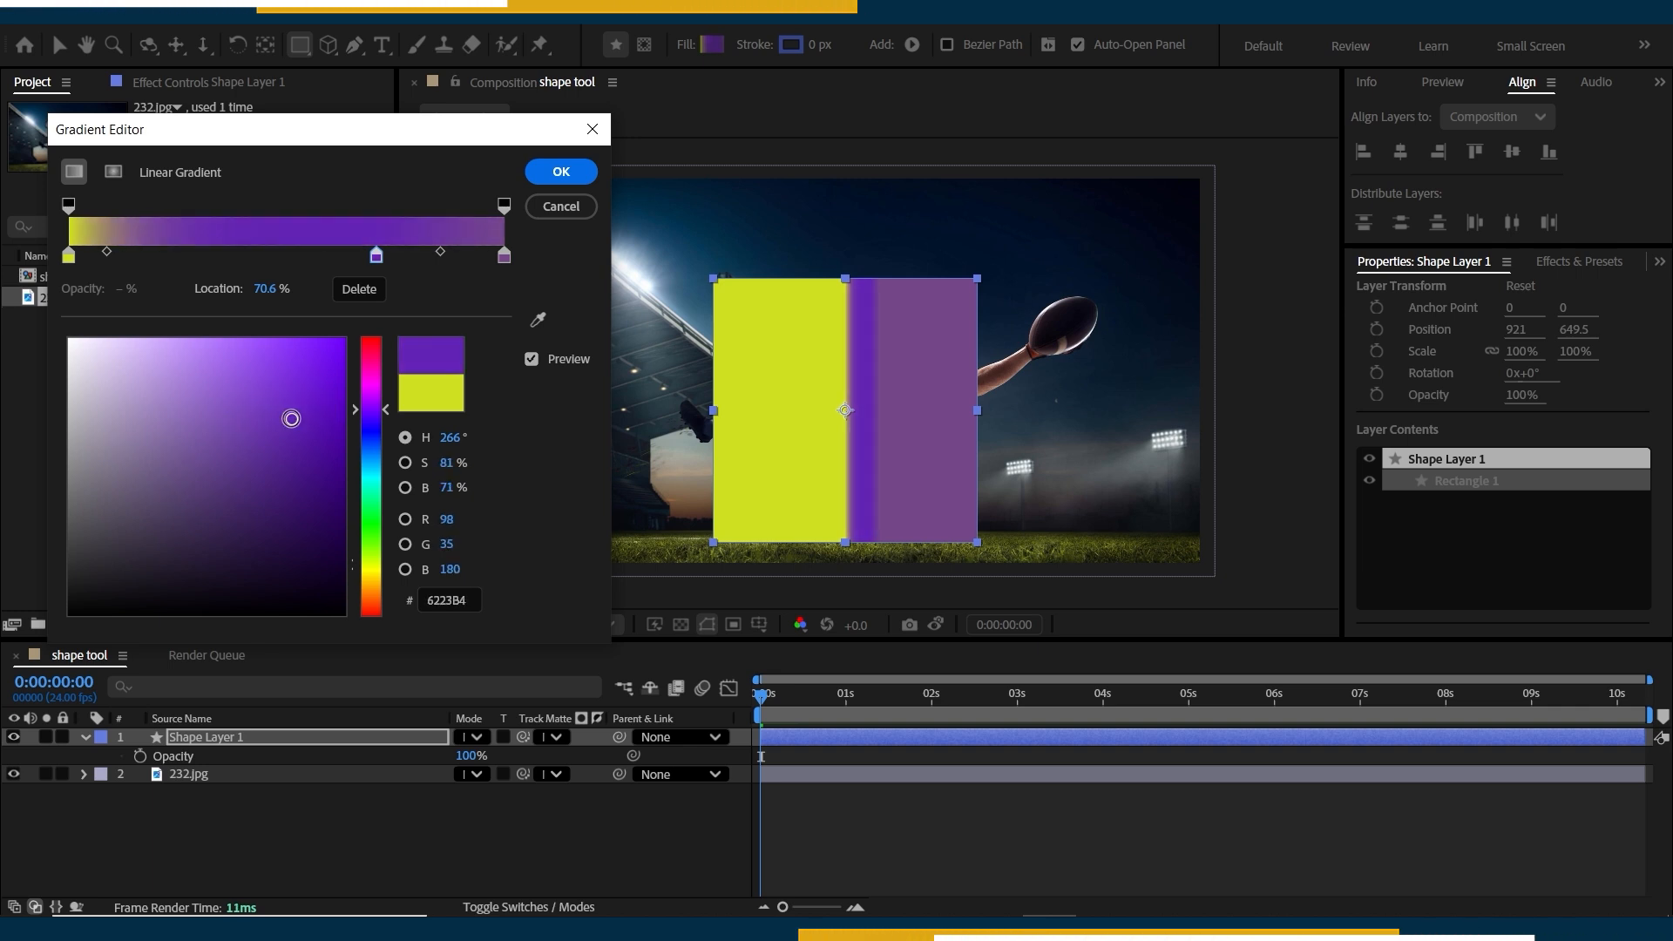
Try sliding the gradient's colour stops along the bar and delete the added purple middle stop.
mouse_move(376, 255)
mouse_down()
mouse_move(315, 259)
mouse_move(427, 265)
mouse_move(364, 263)
mouse_up()
drag(504, 258, 483, 260)
mouse_move(68, 258)
mouse_down()
mouse_move(170, 263)
mouse_move(68, 259)
mouse_up()
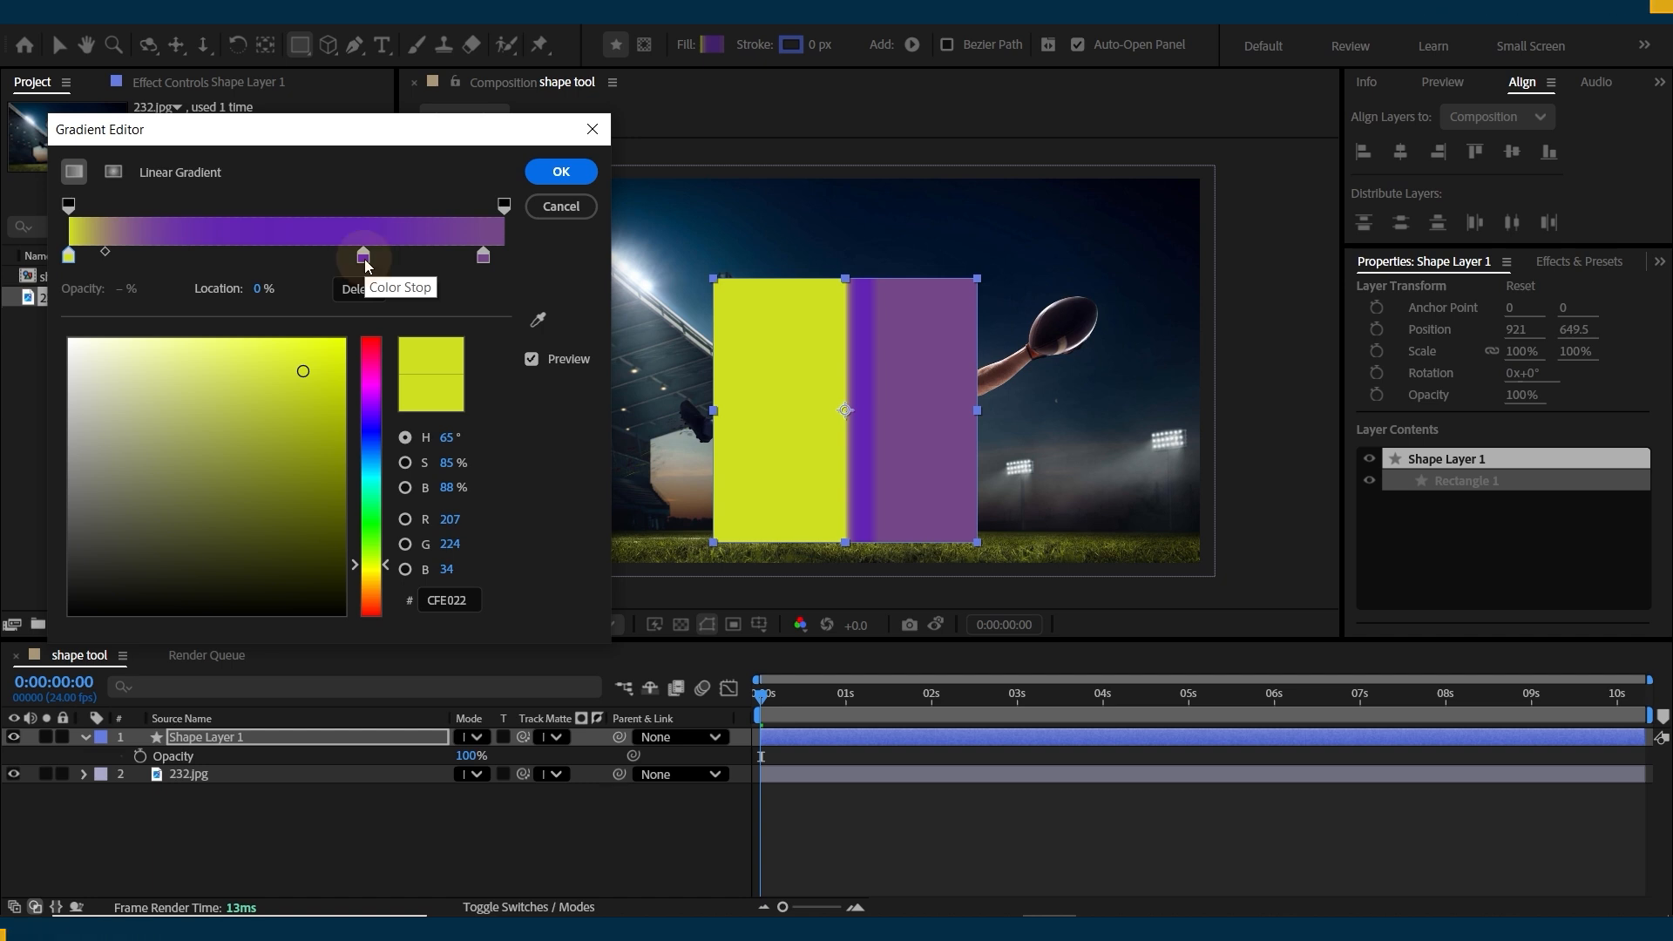
click(364, 261)
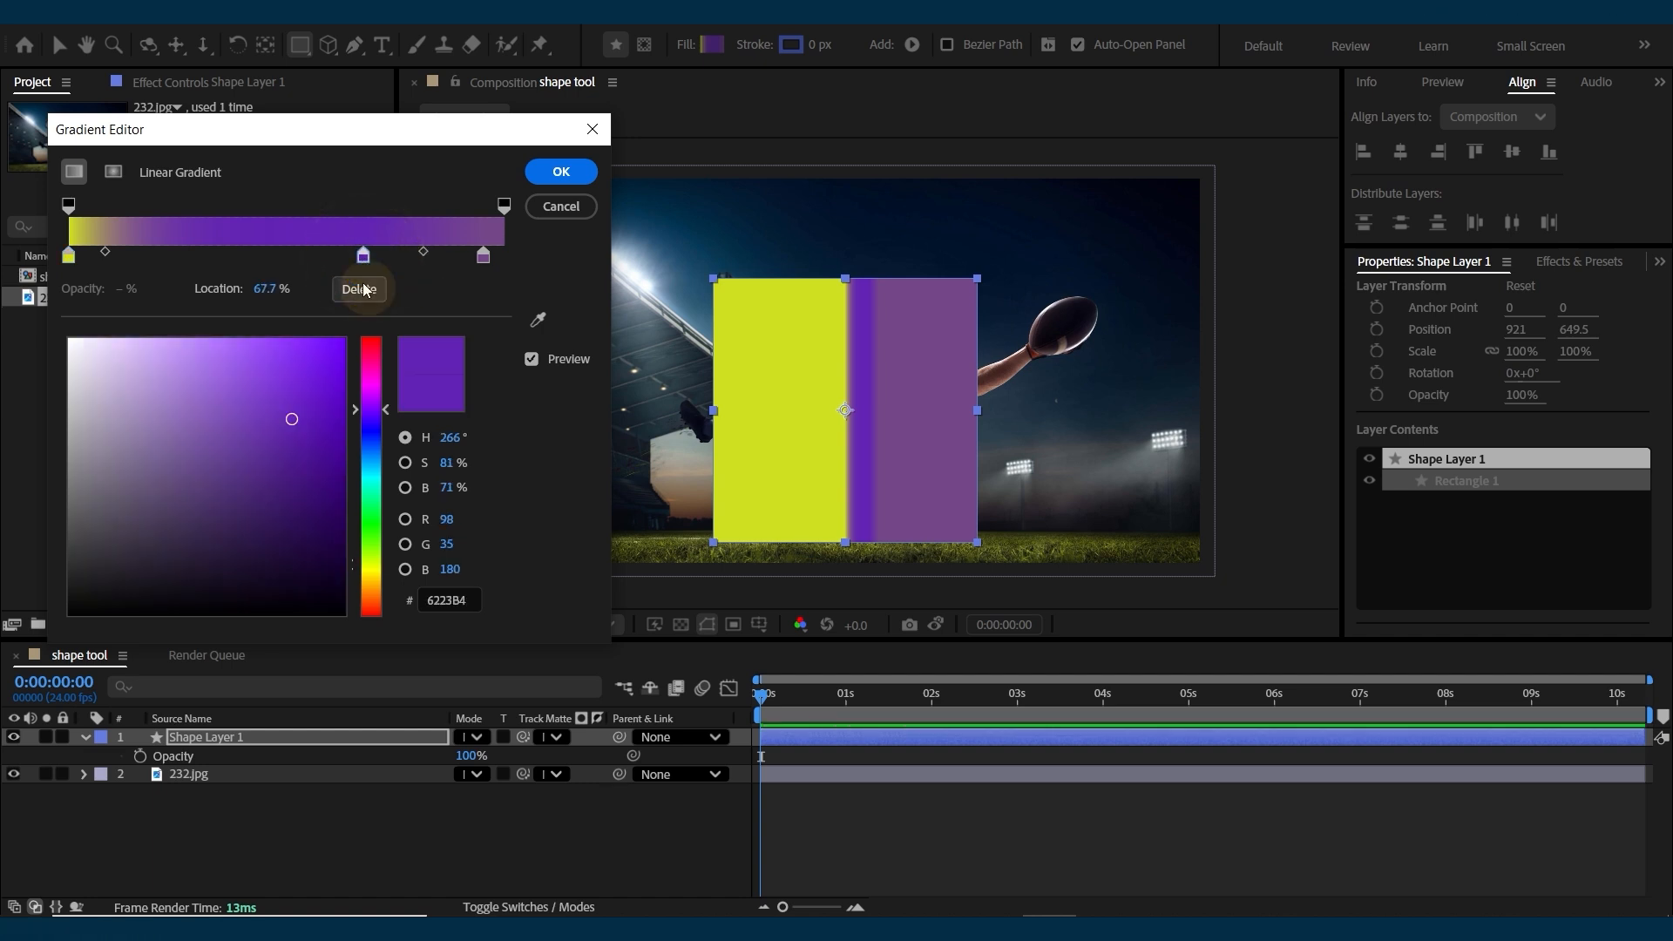
click(363, 287)
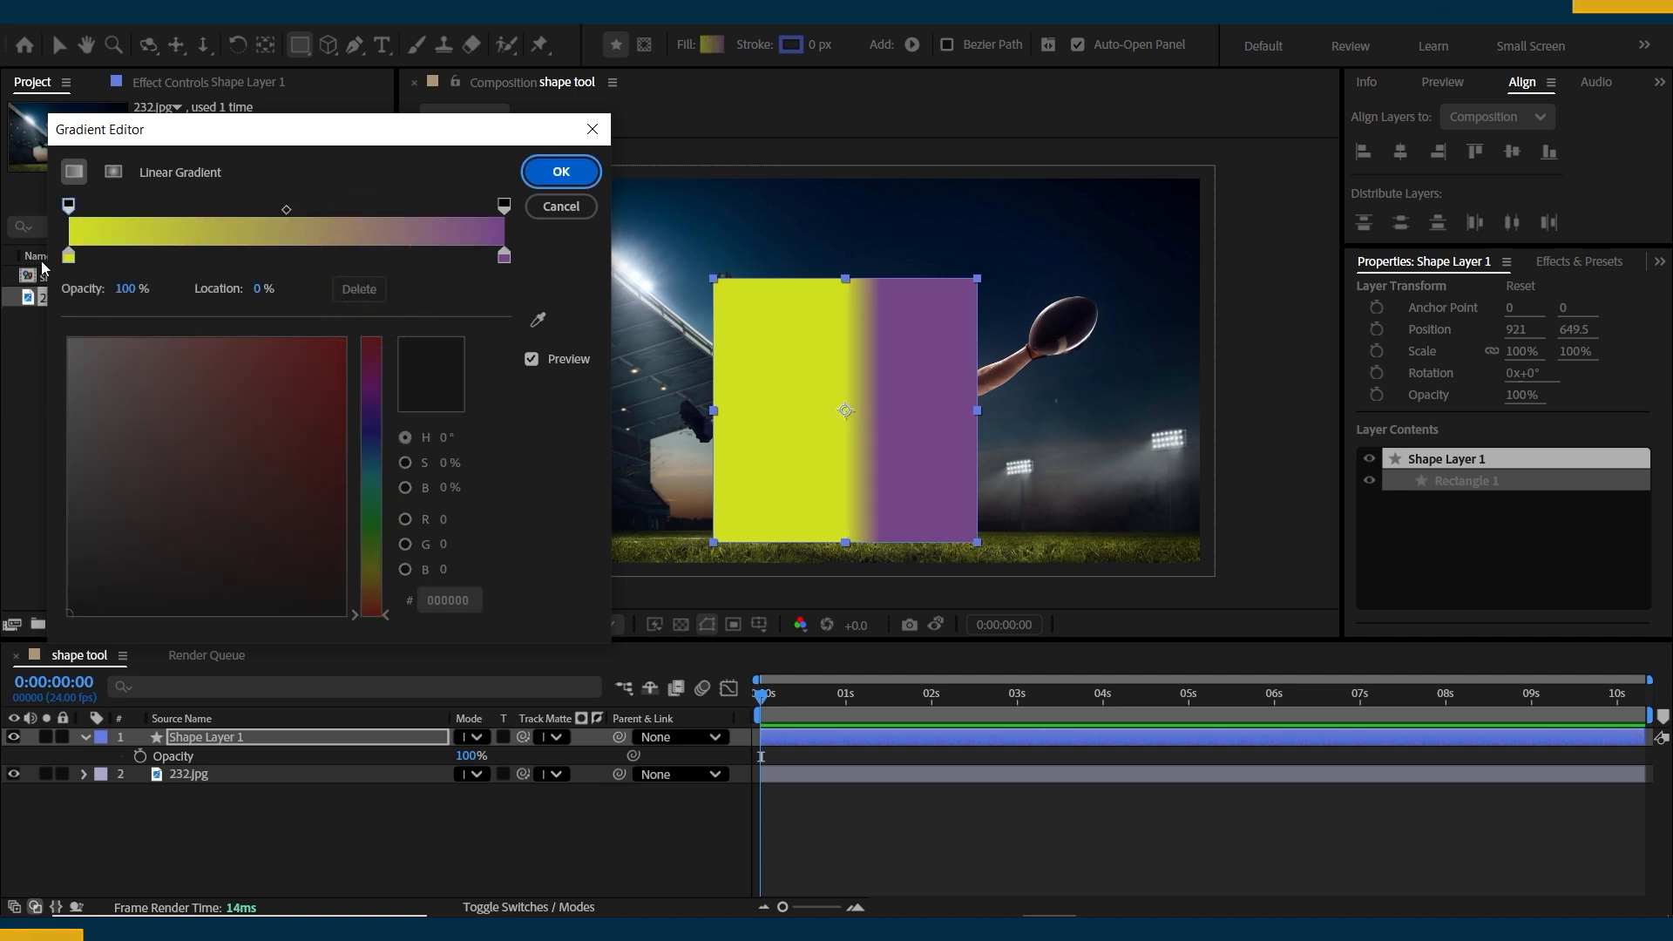
Try lowering the opacity of the gradient's start and end opacity stops, undoing each change.
click(68, 204)
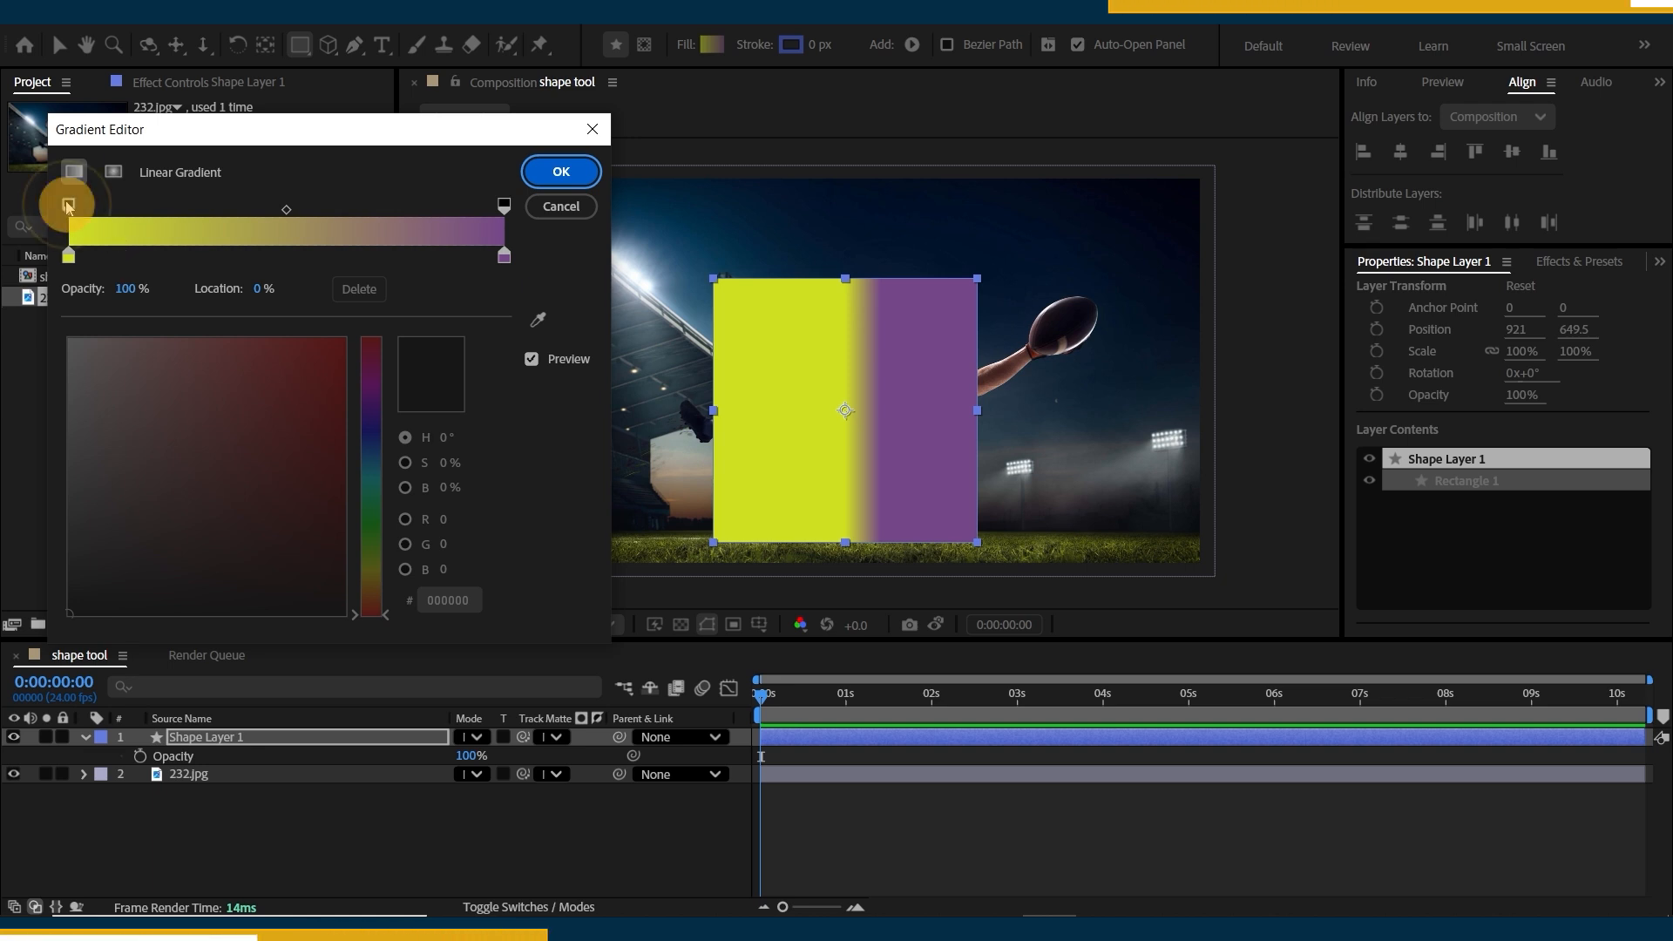
drag(128, 289, 5, 275)
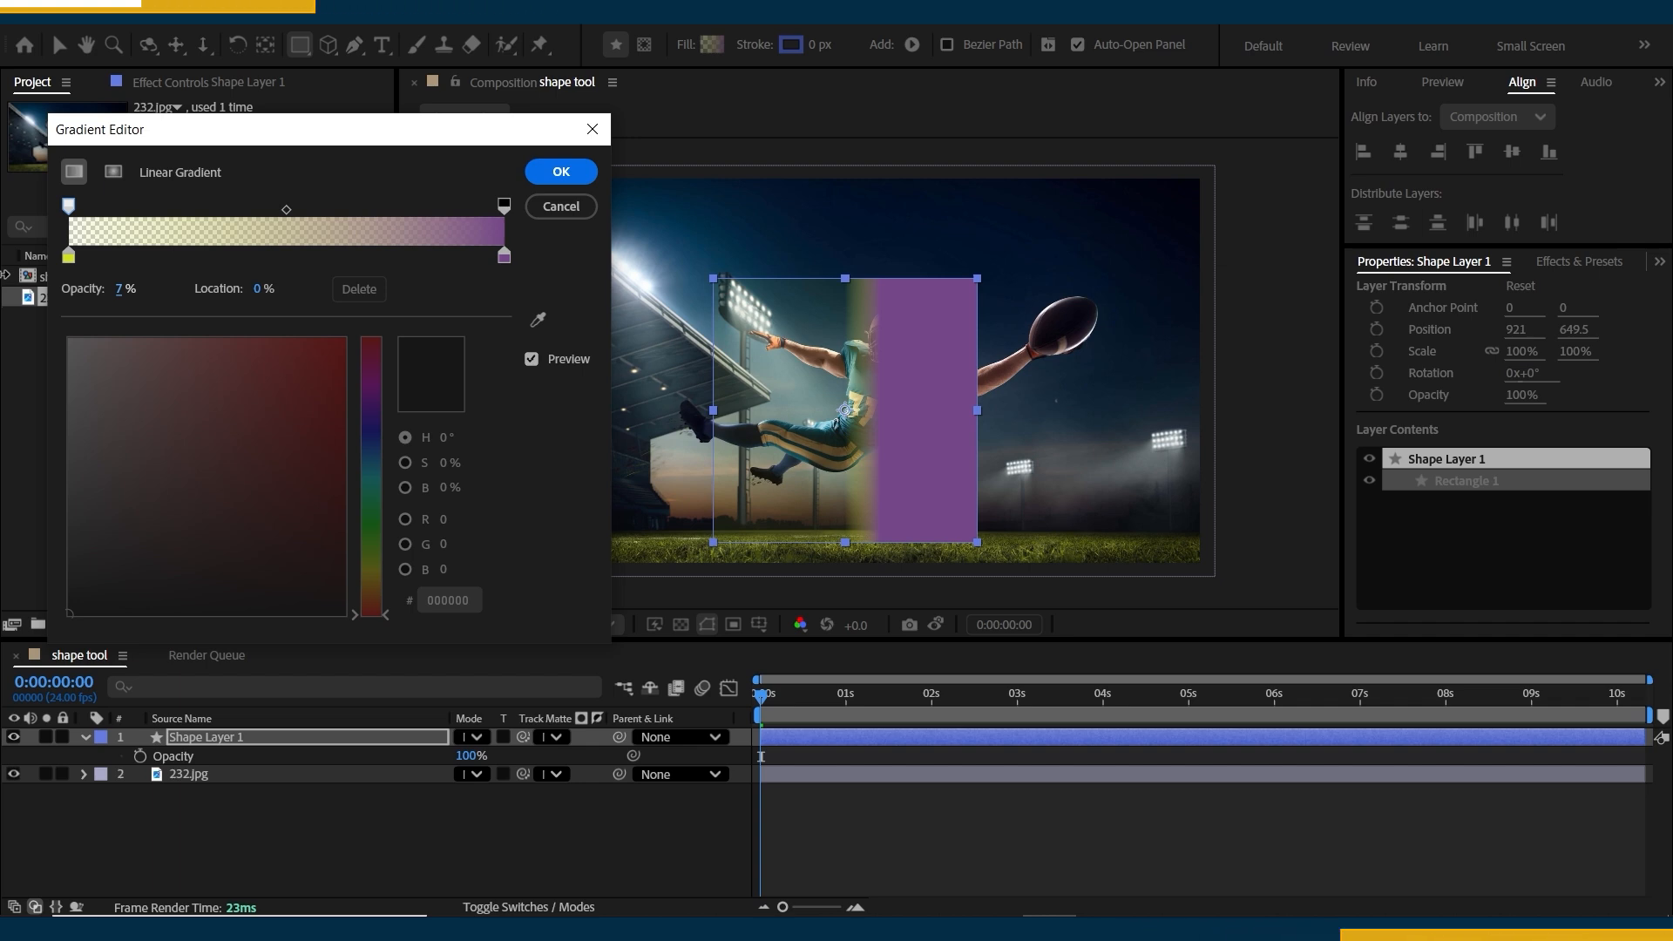
key(ctrl+z)
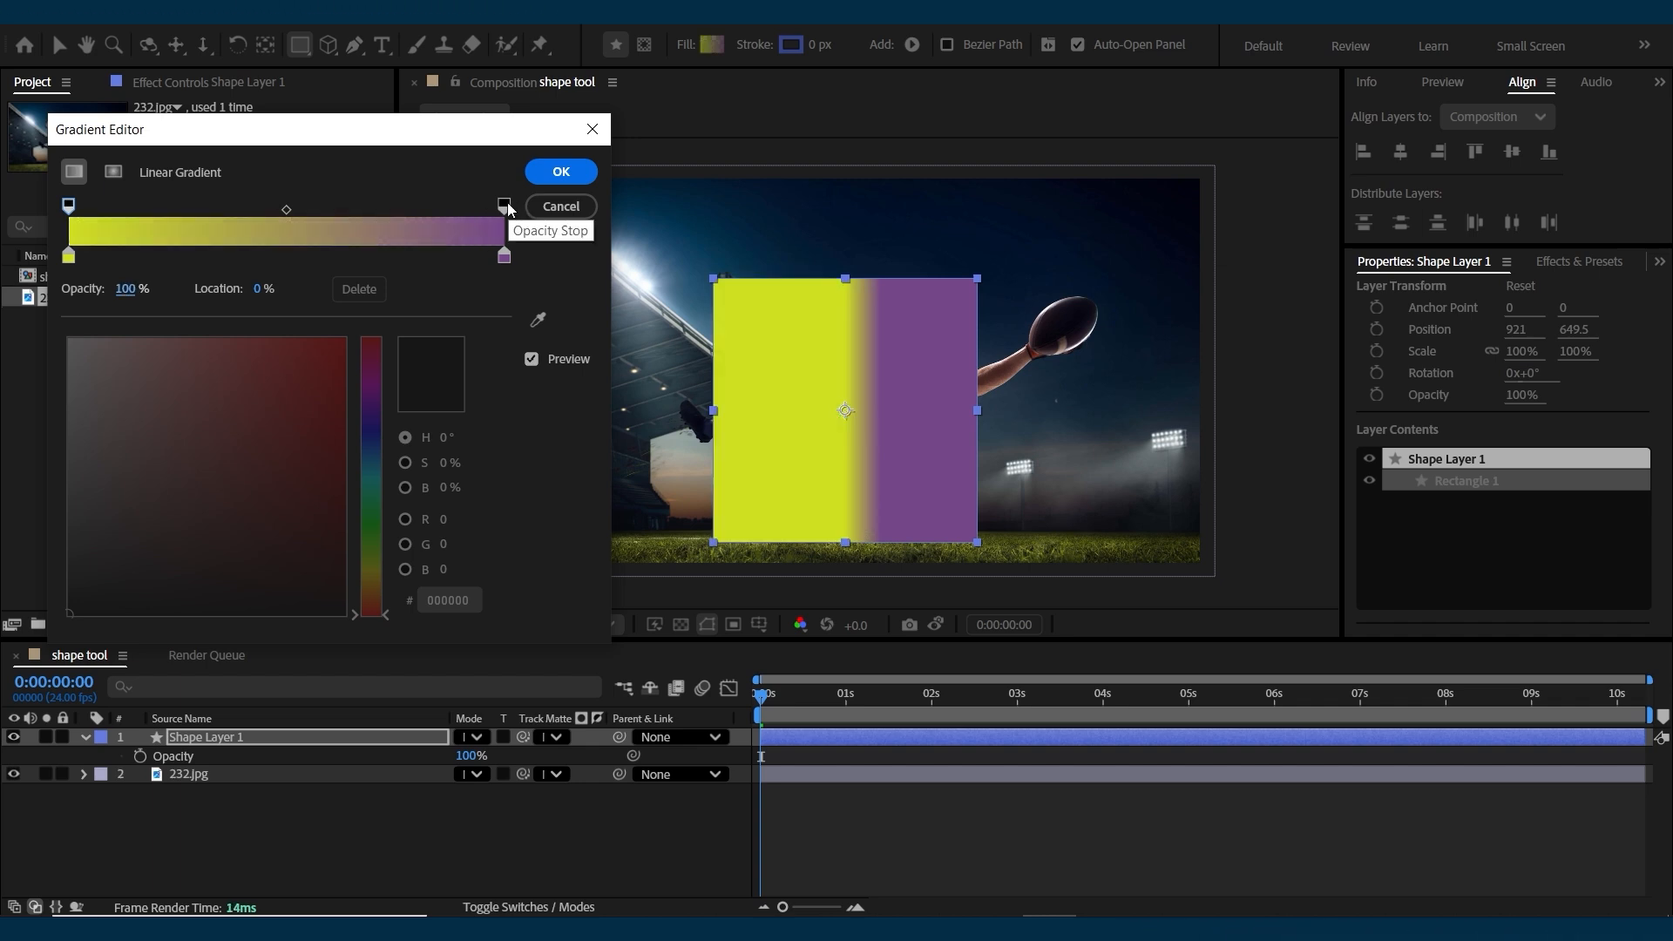
click(504, 205)
drag(126, 289, 17, 287)
key(ctrl+z)
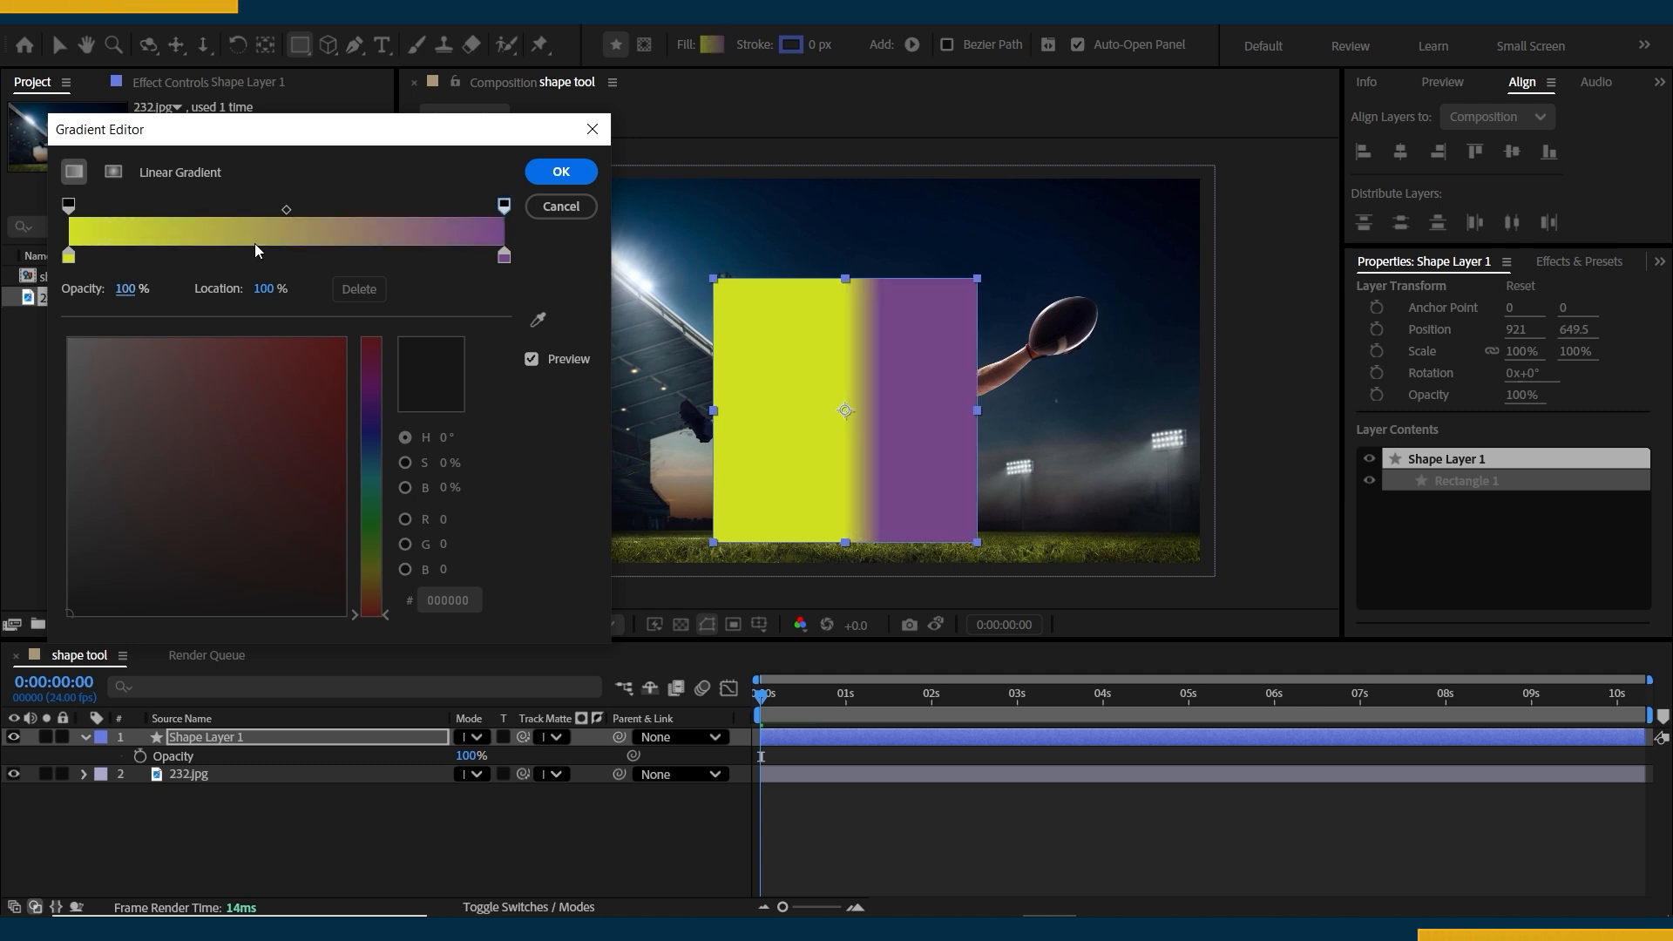
Change the square's fill to a radial gradient and check the gradient type in its Fill Options.
click(115, 172)
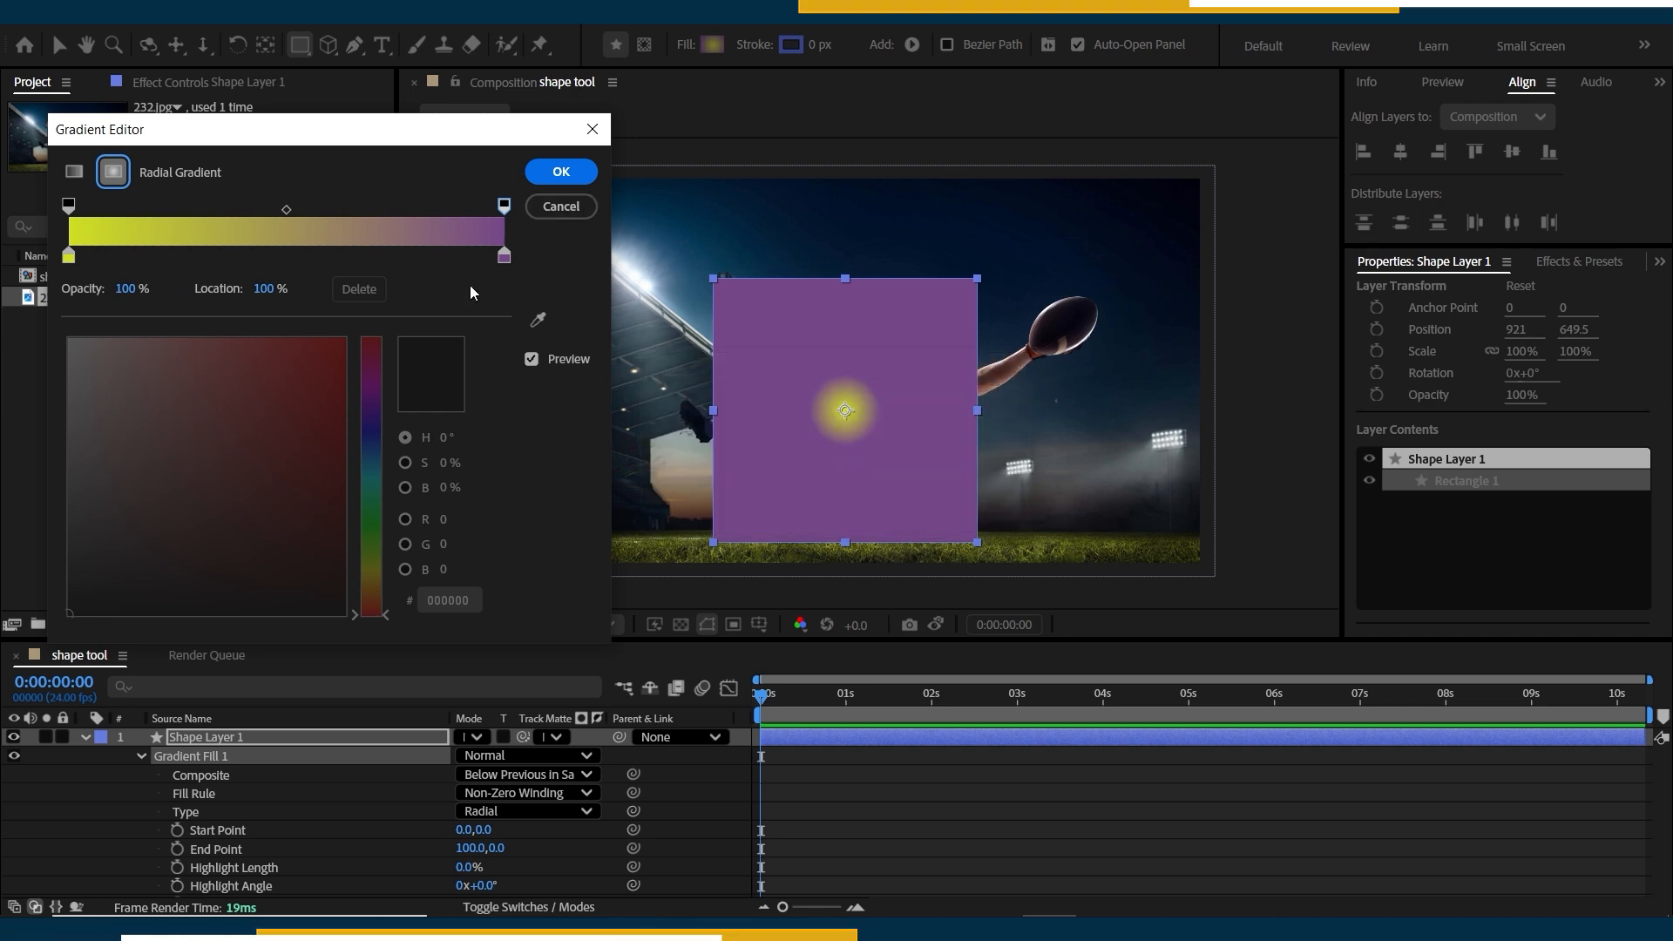
key(Return)
key(v)
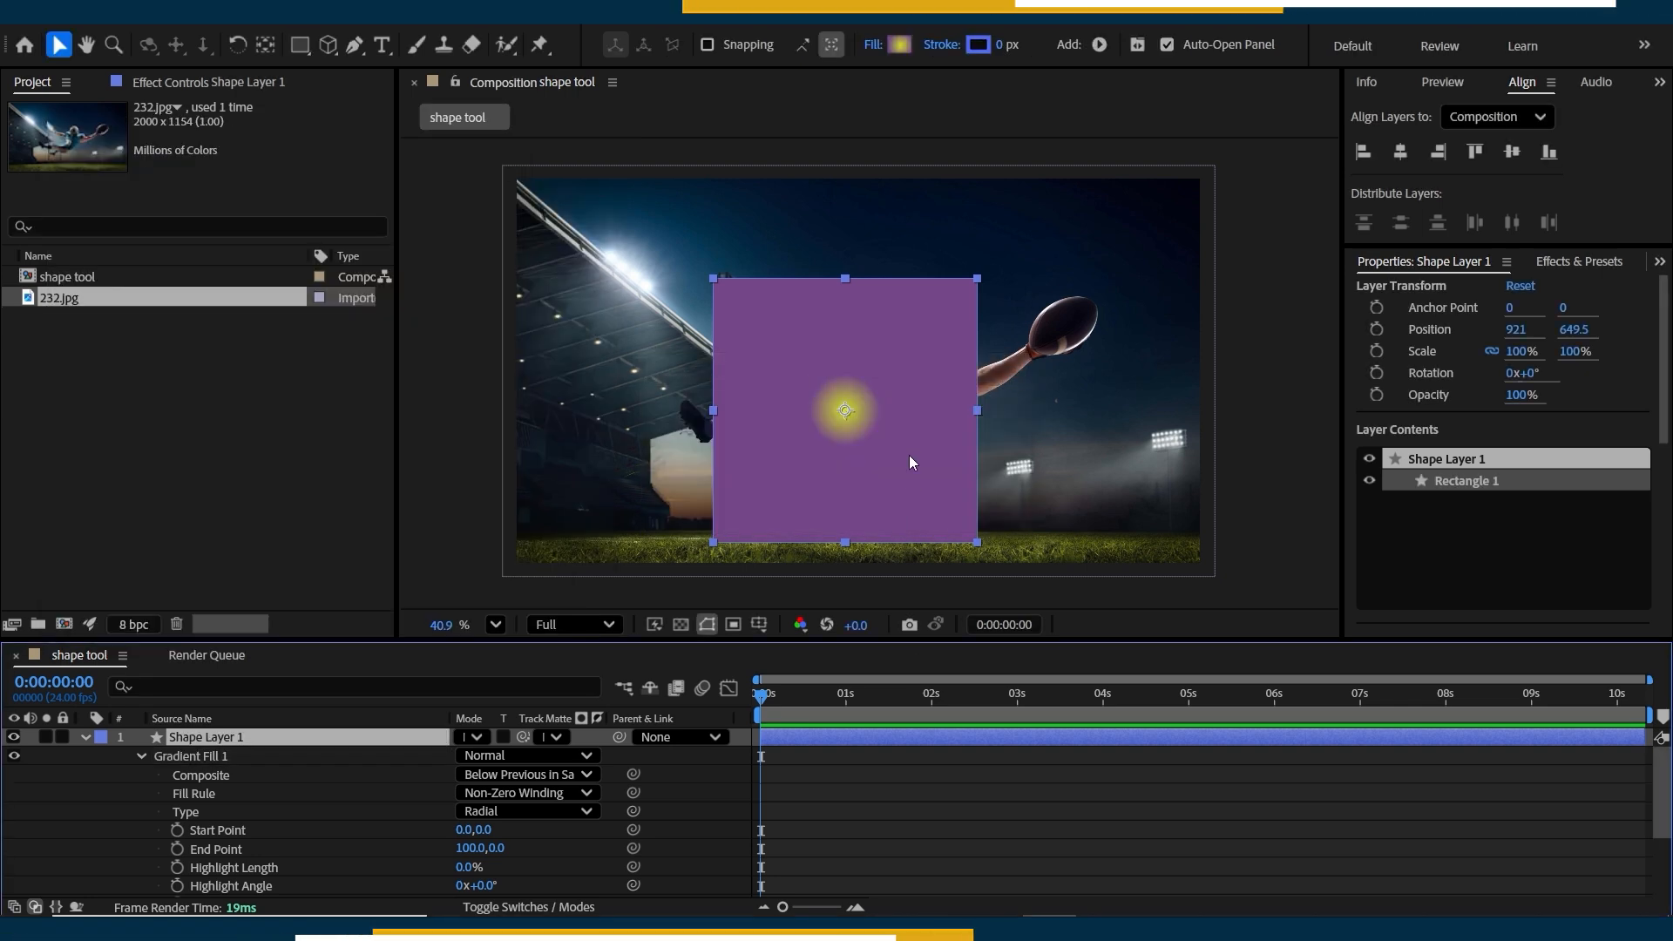
click(872, 44)
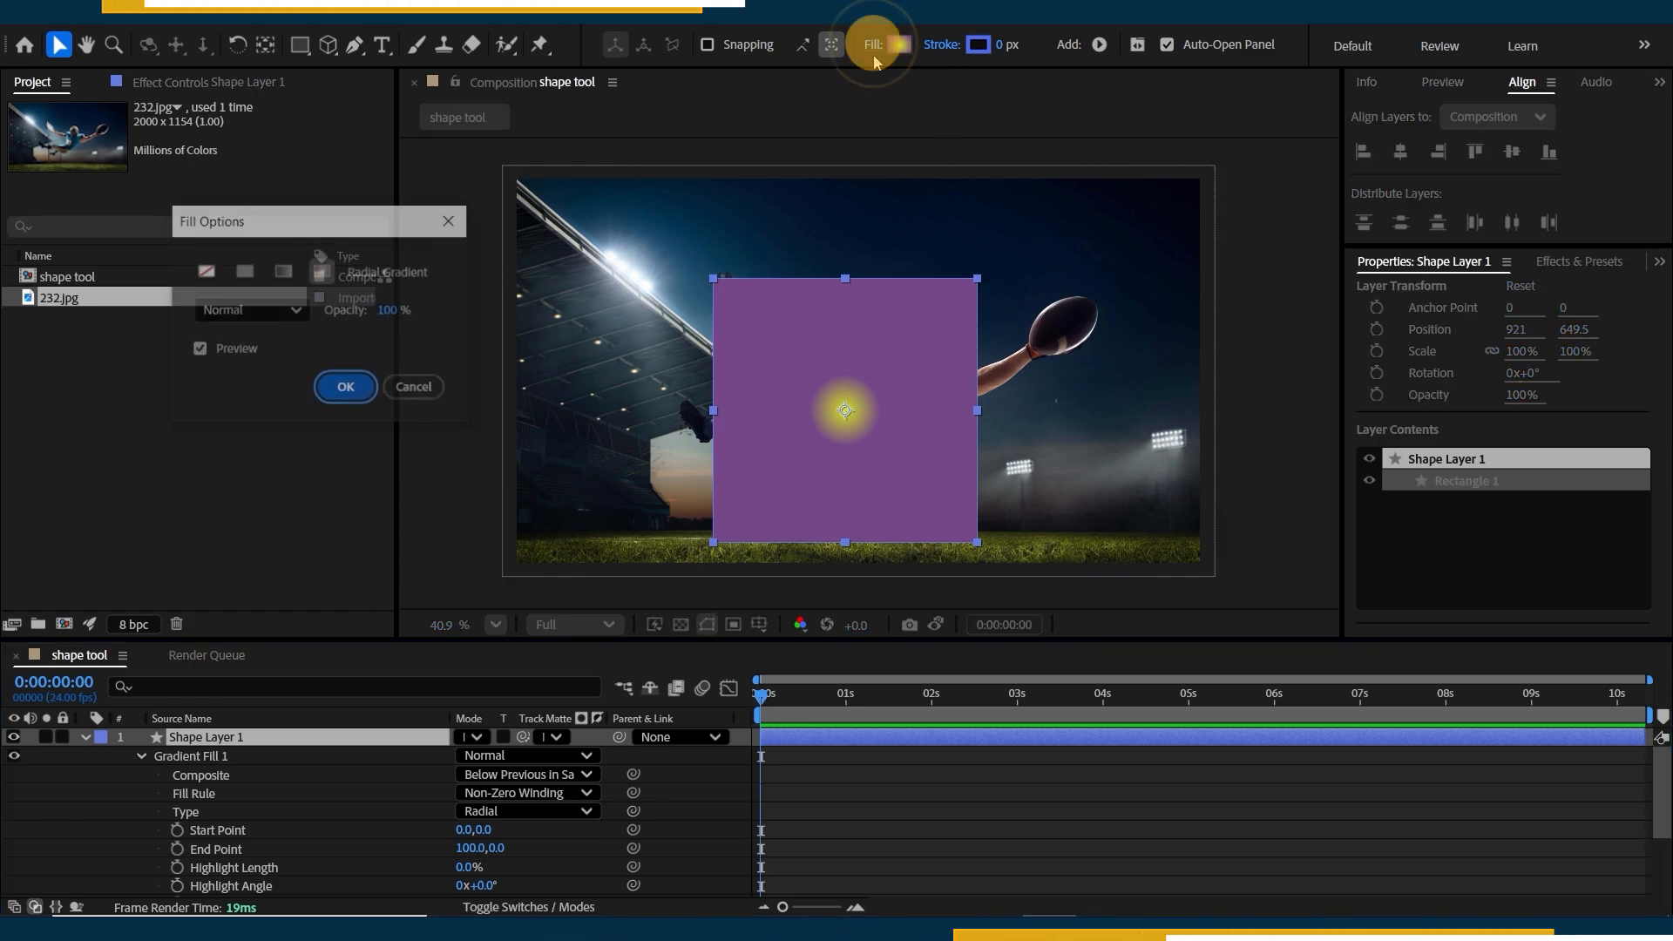
click(319, 390)
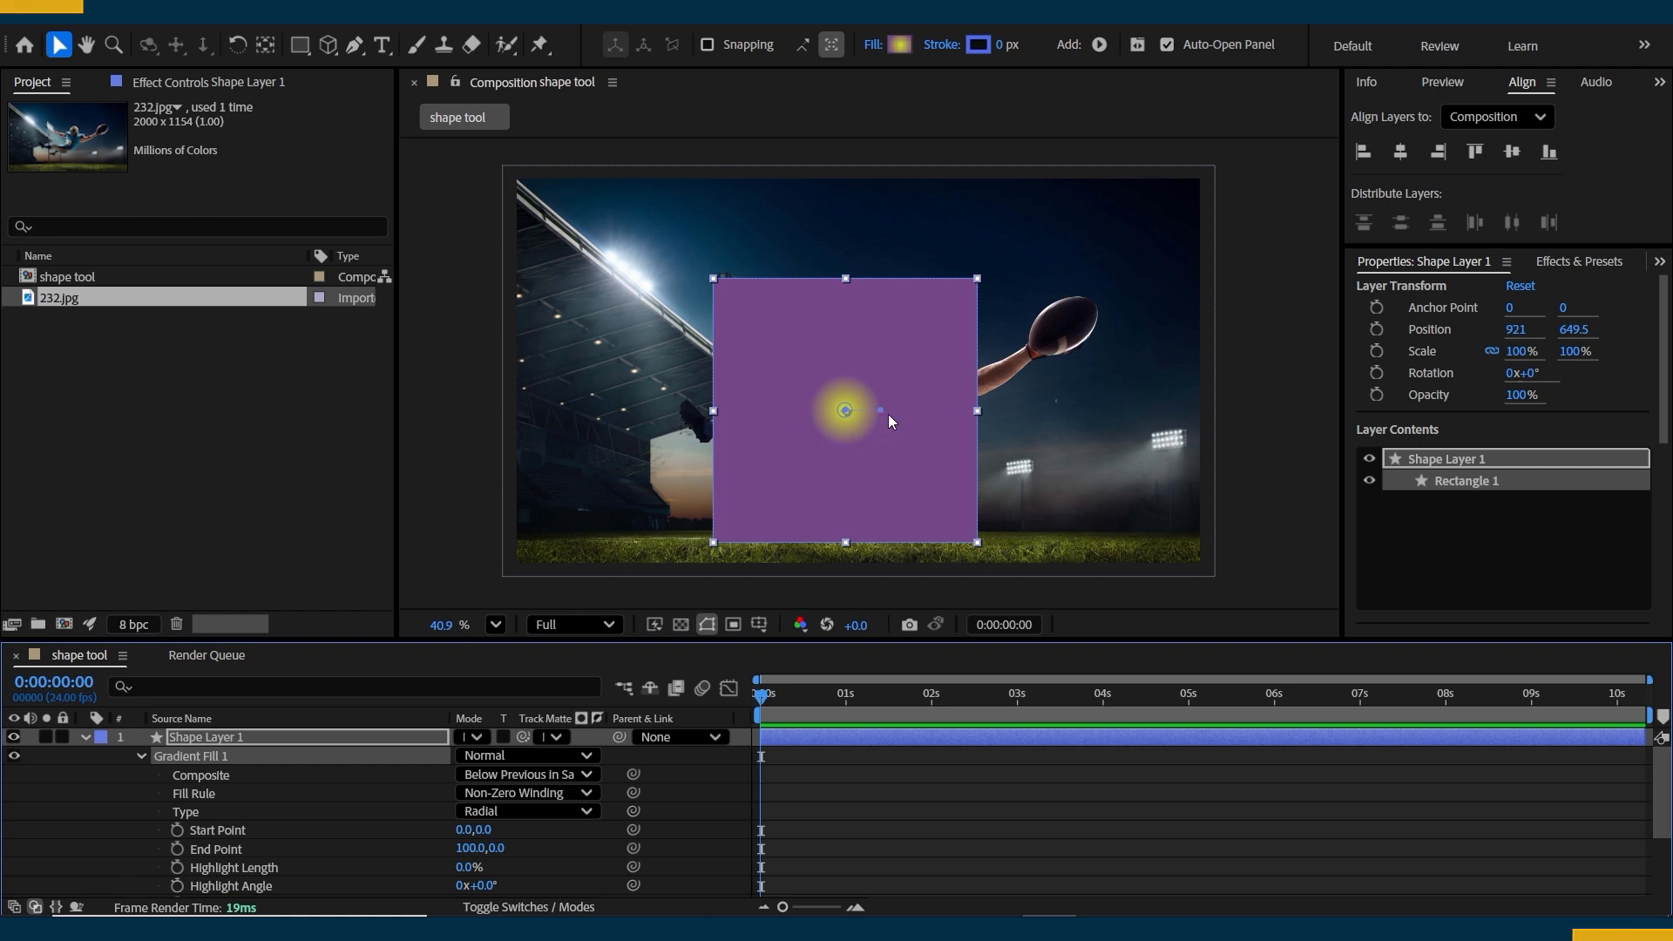
Extend the radial gradient by moving its end point beyond the square's edge to about 677, -257.
drag(879, 412, 1125, 420)
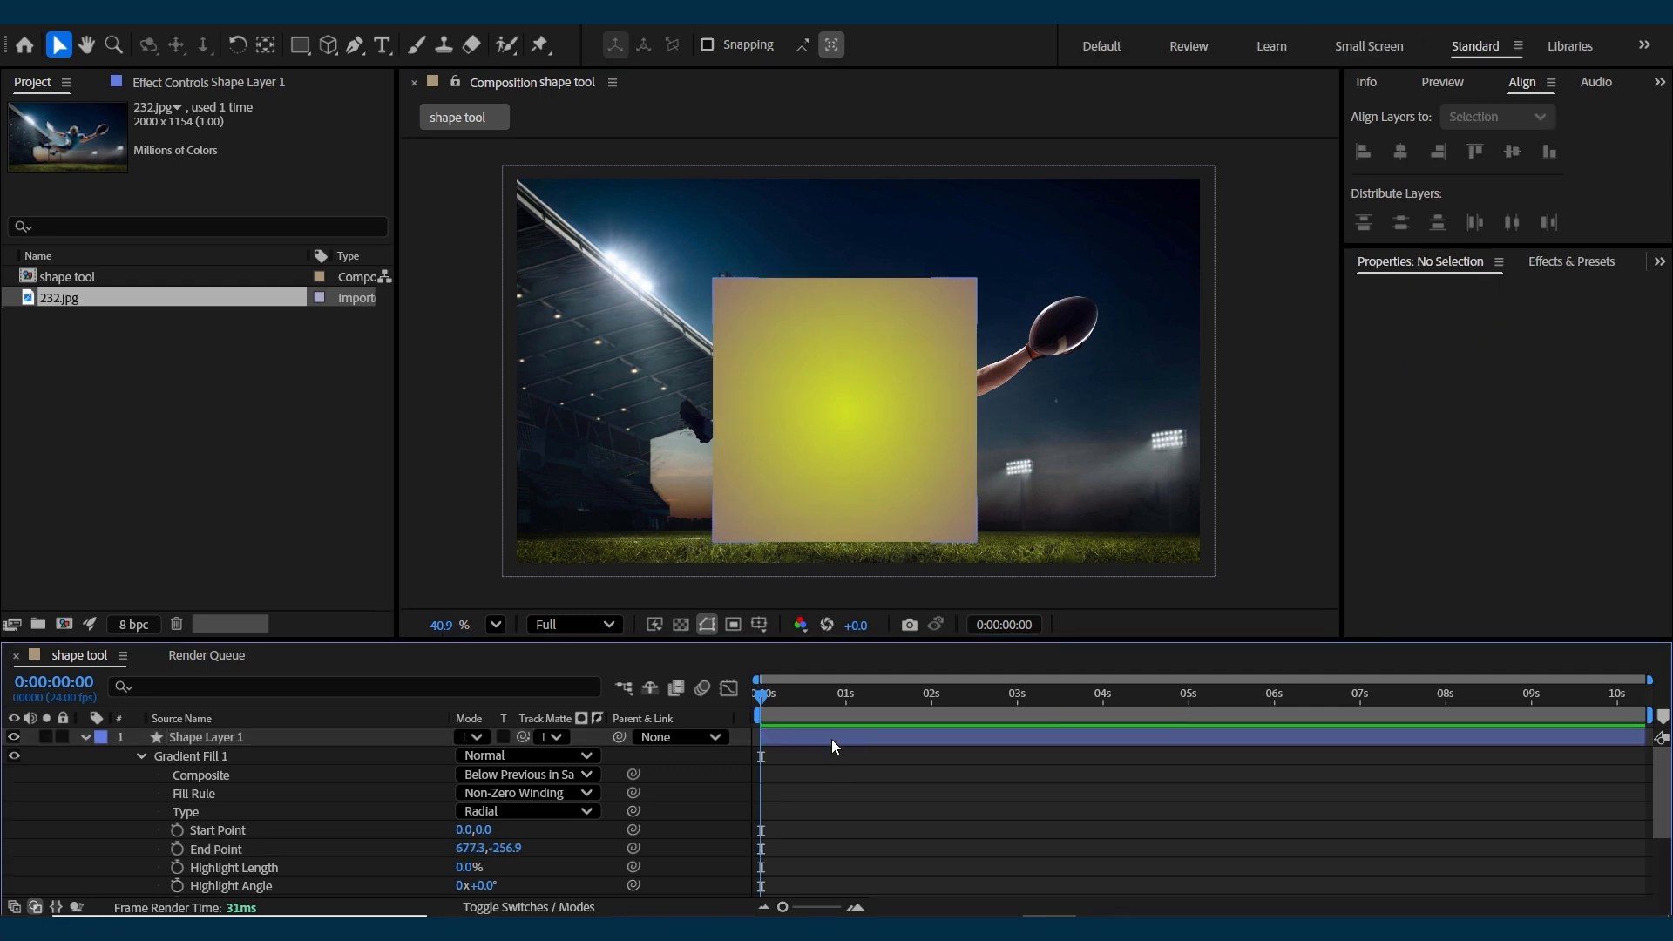
click(831, 737)
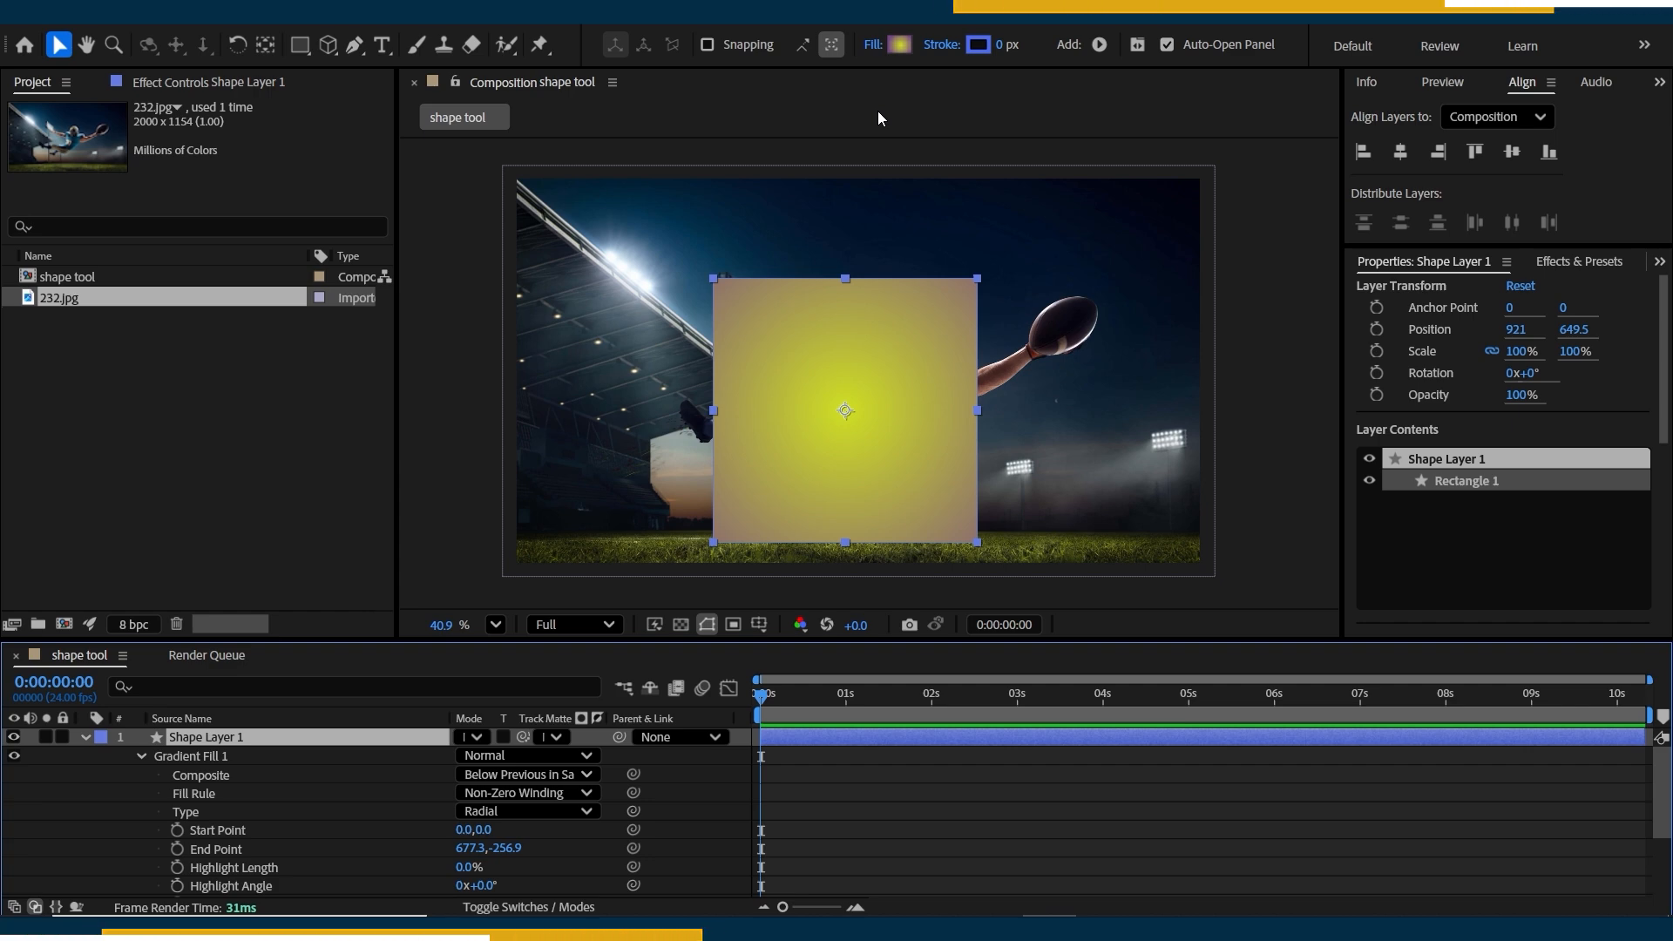
Swap the radial gradient's colour stops so purple is at the centre and yellow-green at the outside.
click(897, 46)
drag(504, 255, 177, 256)
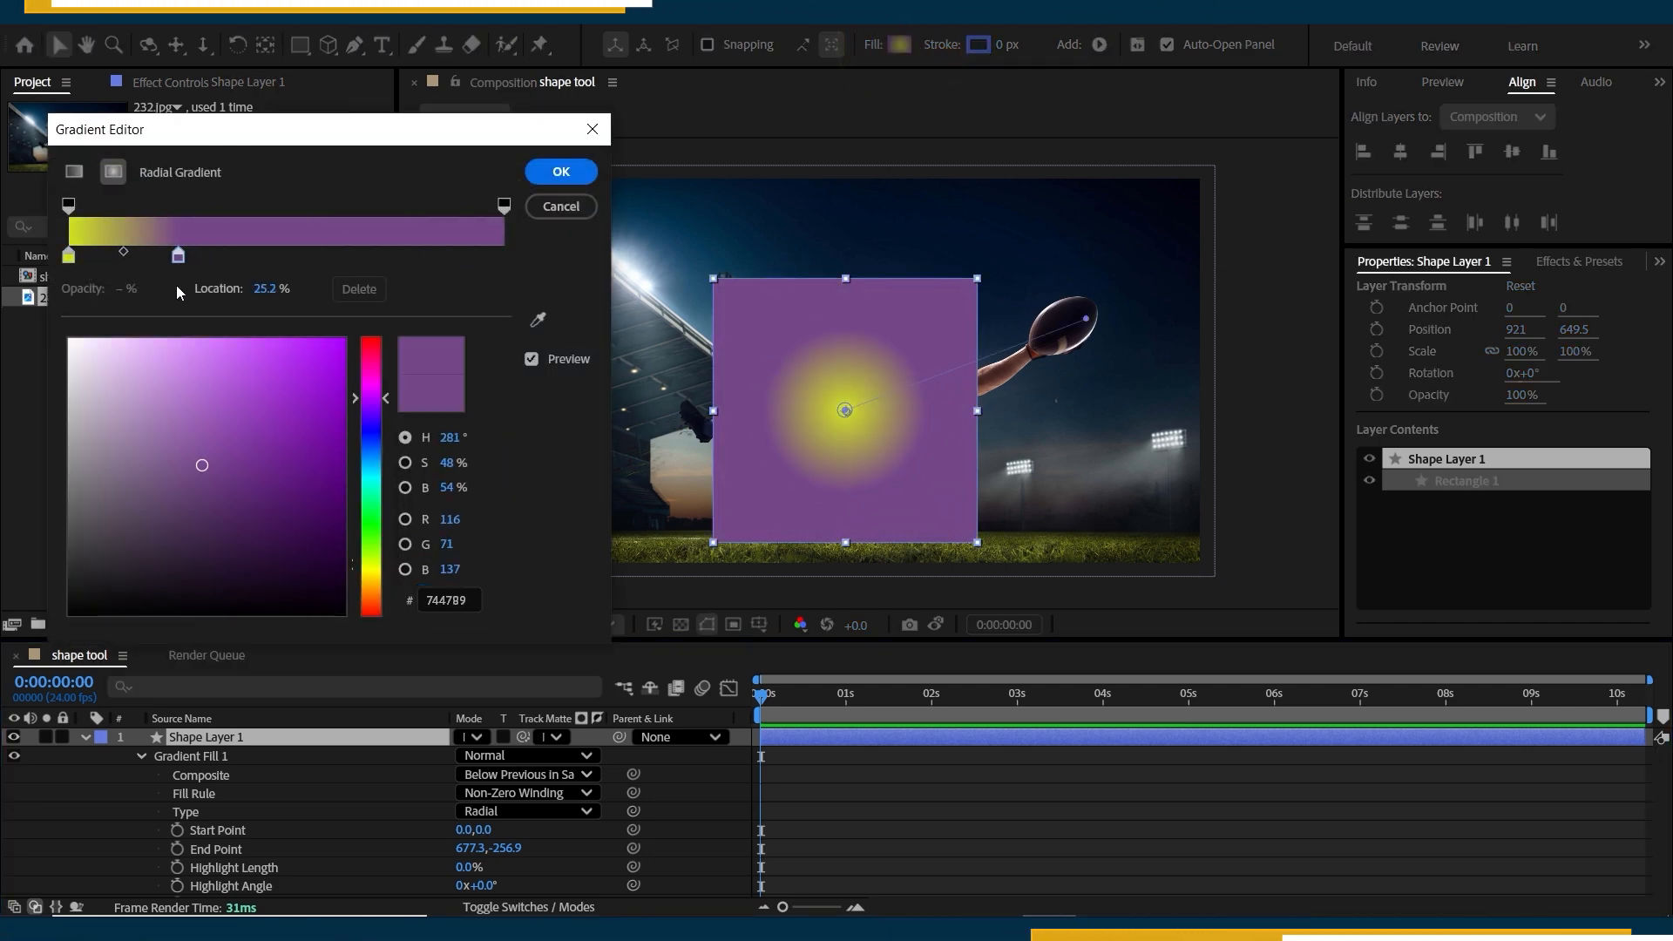
drag(68, 256, 503, 255)
drag(177, 256, 69, 256)
click(561, 171)
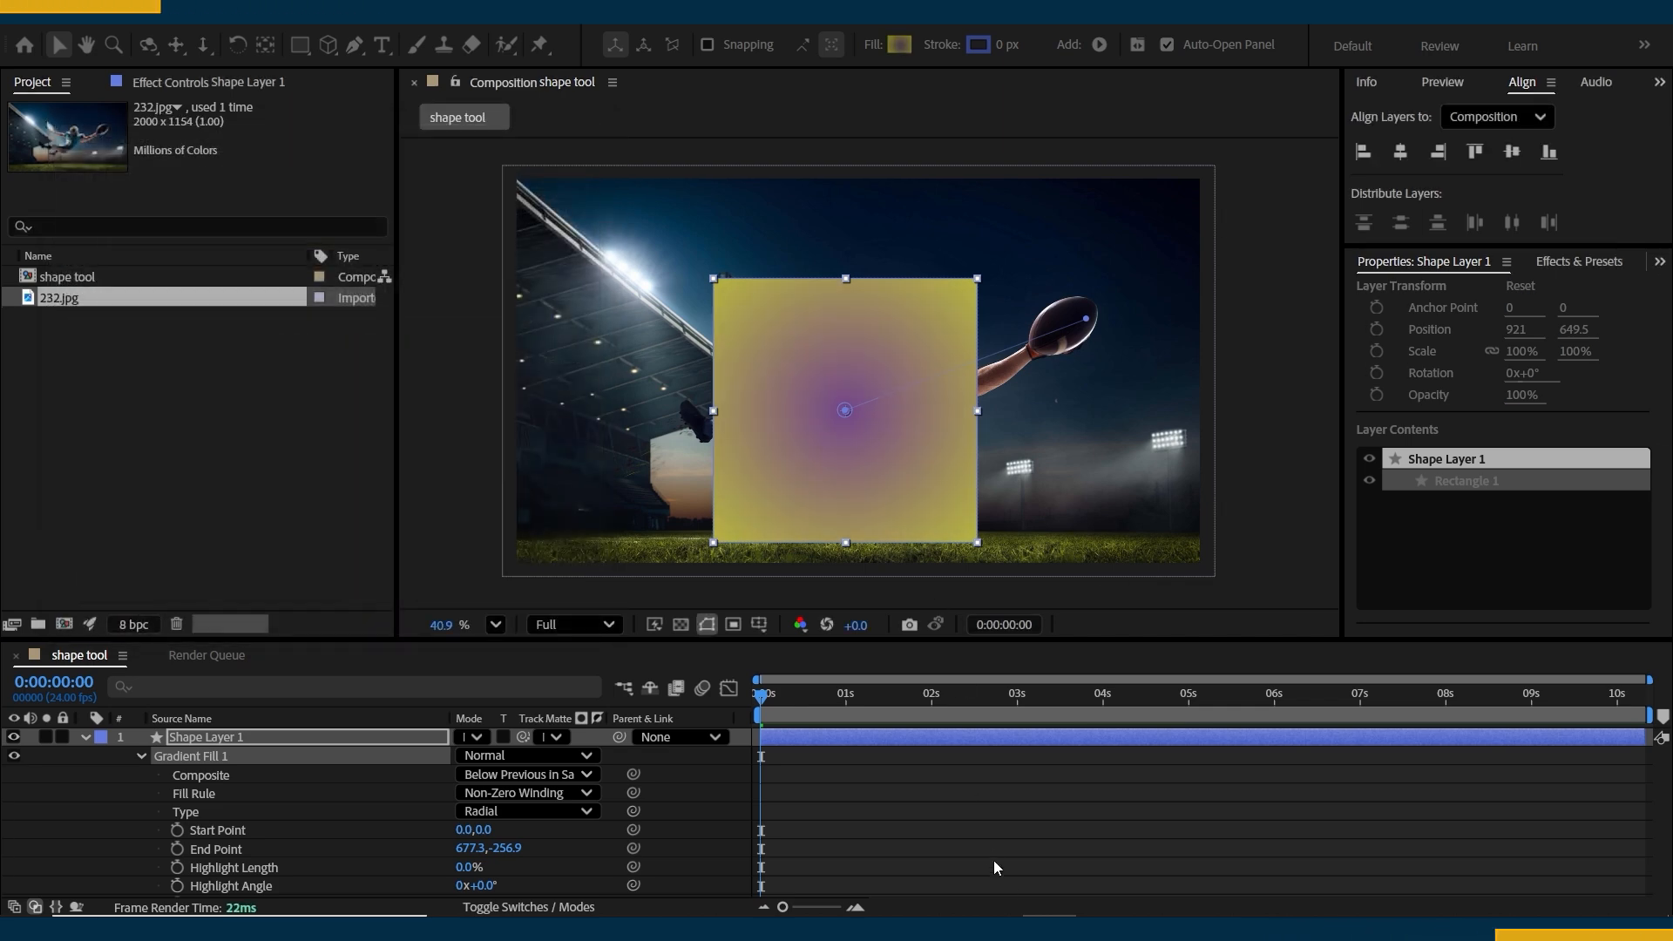
Change the square's stroke to a radial gradient with Normal blending and 100% opacity.
click(958, 803)
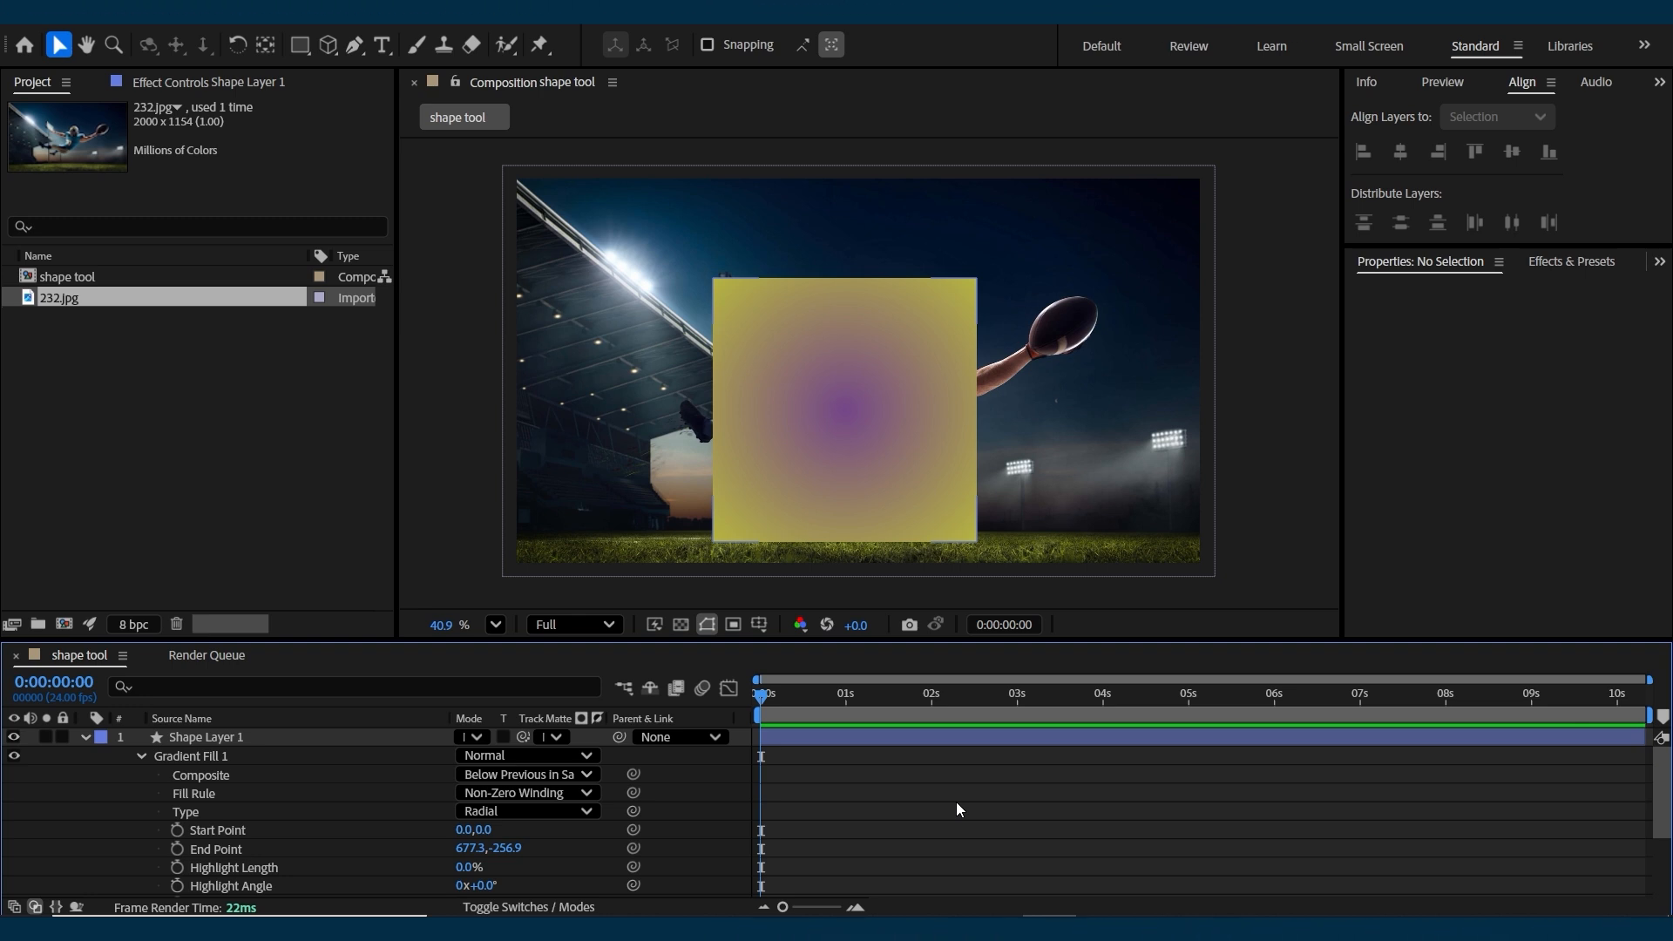
click(859, 354)
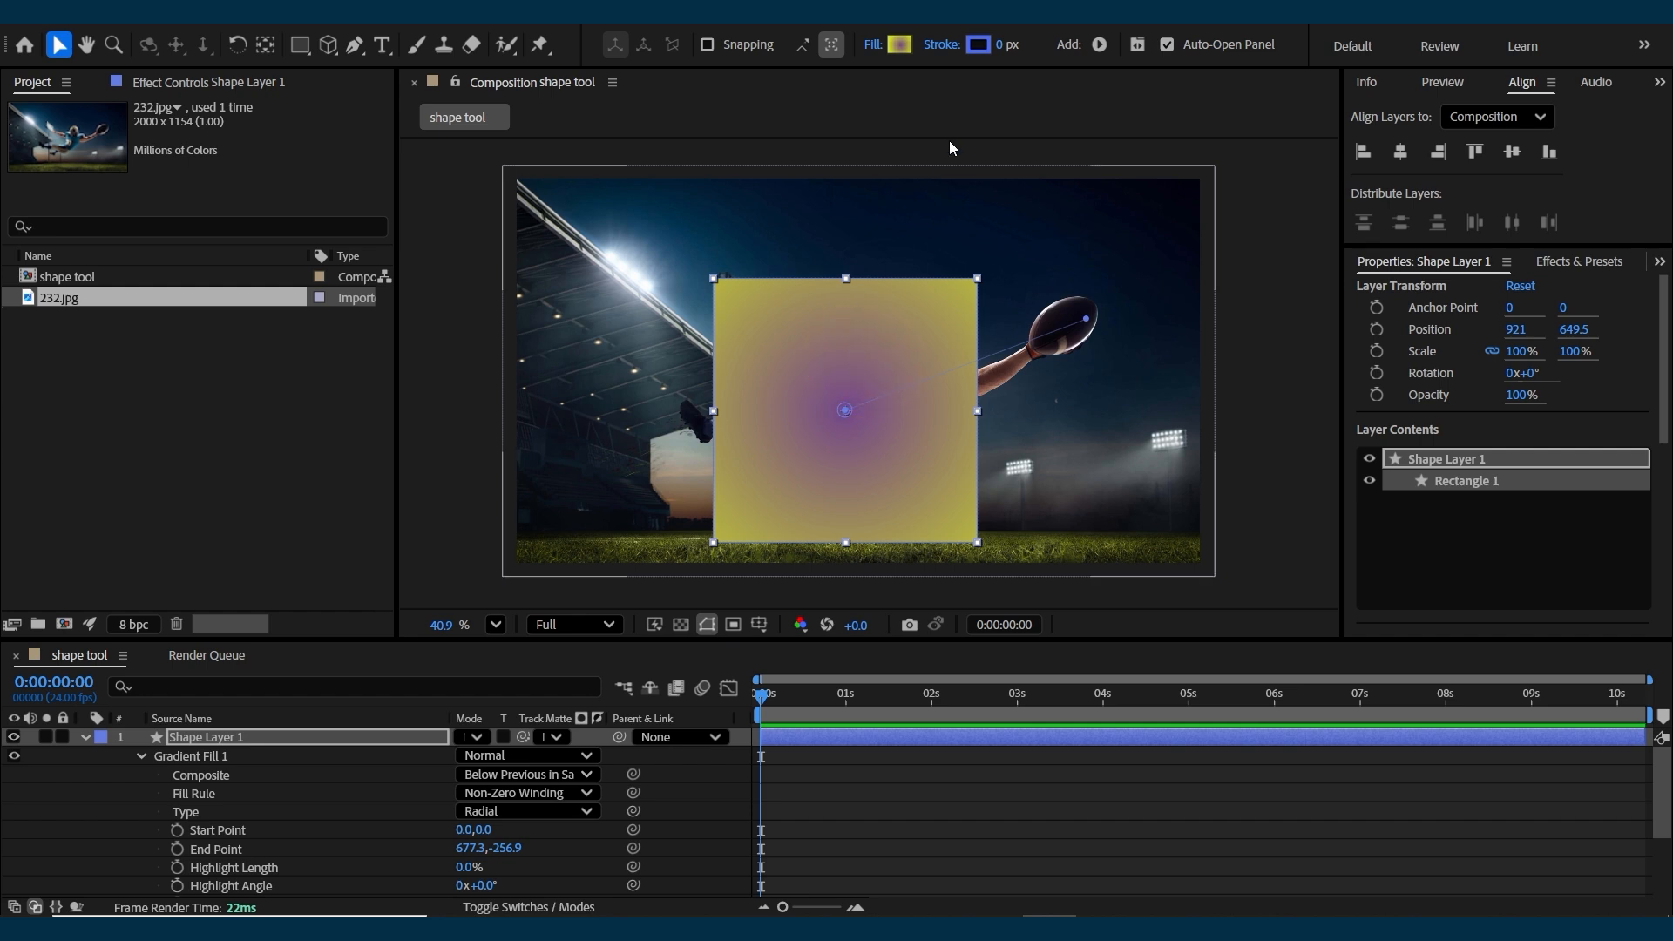
click(942, 44)
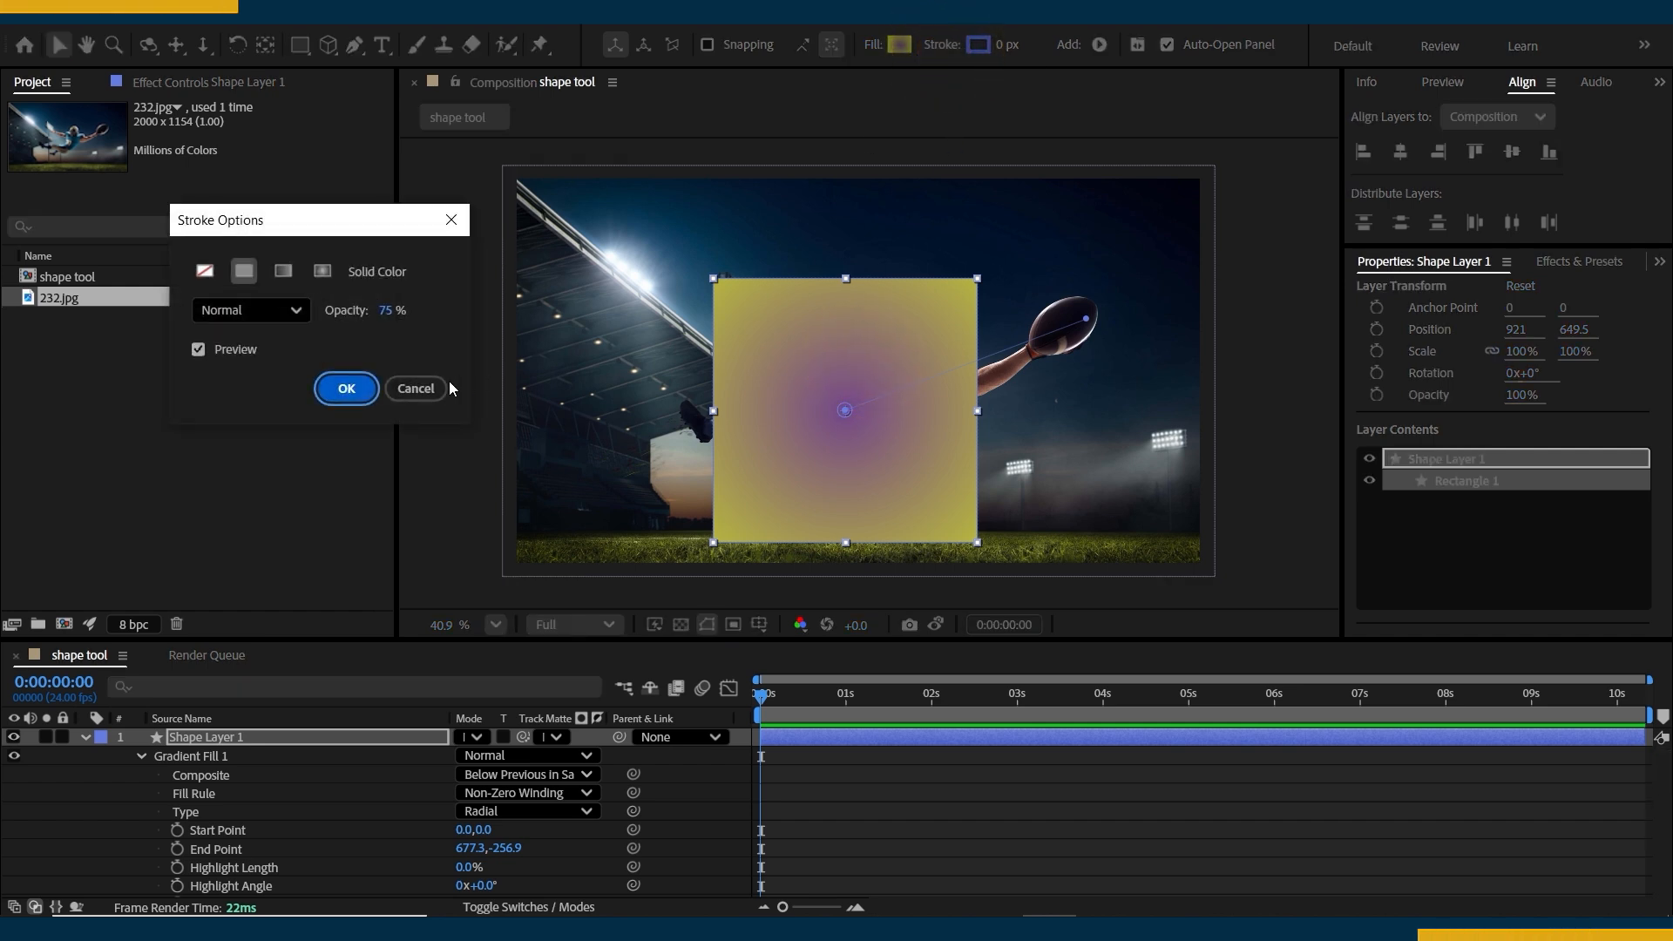
drag(380, 310, 610, 313)
click(296, 311)
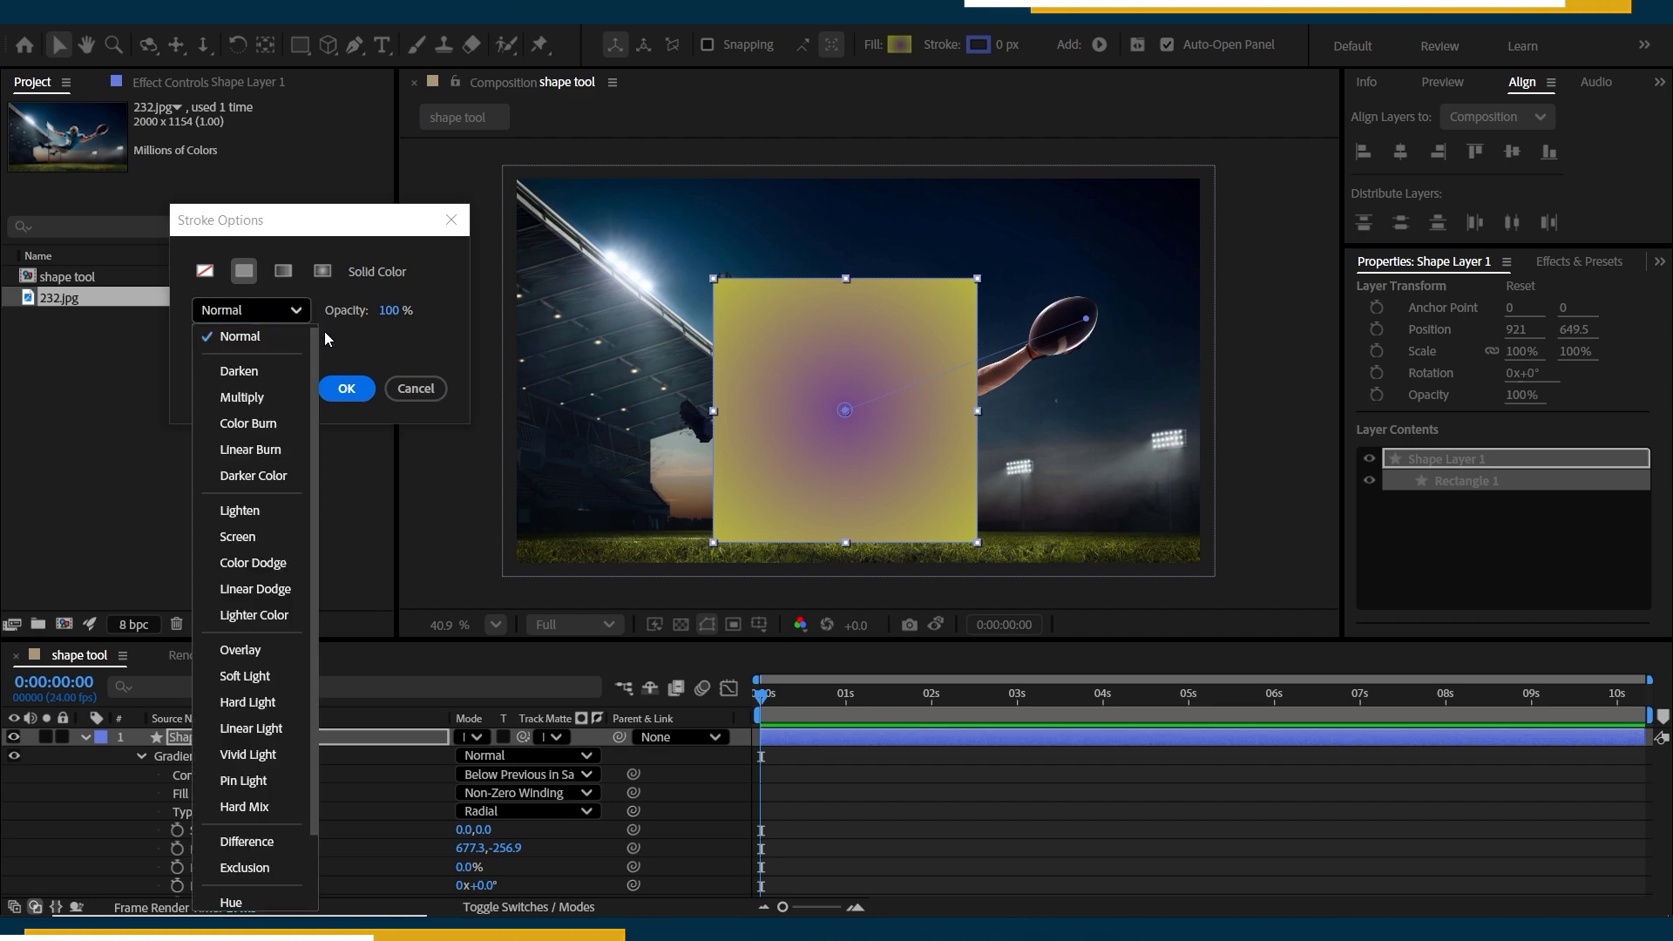
click(281, 271)
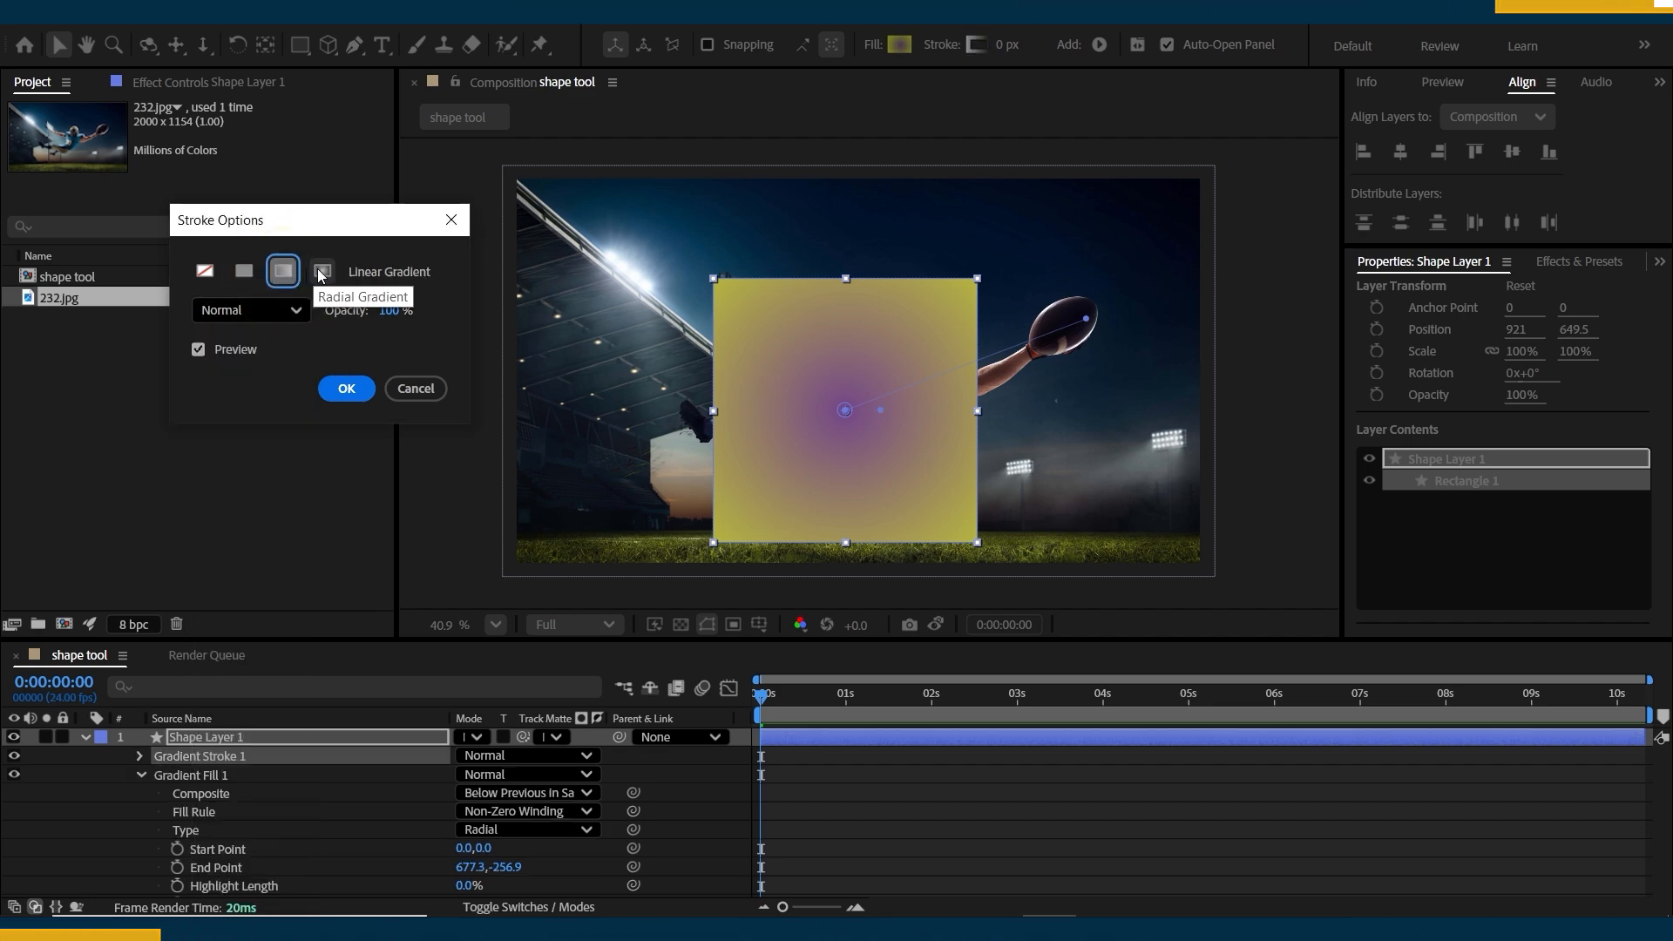
click(320, 272)
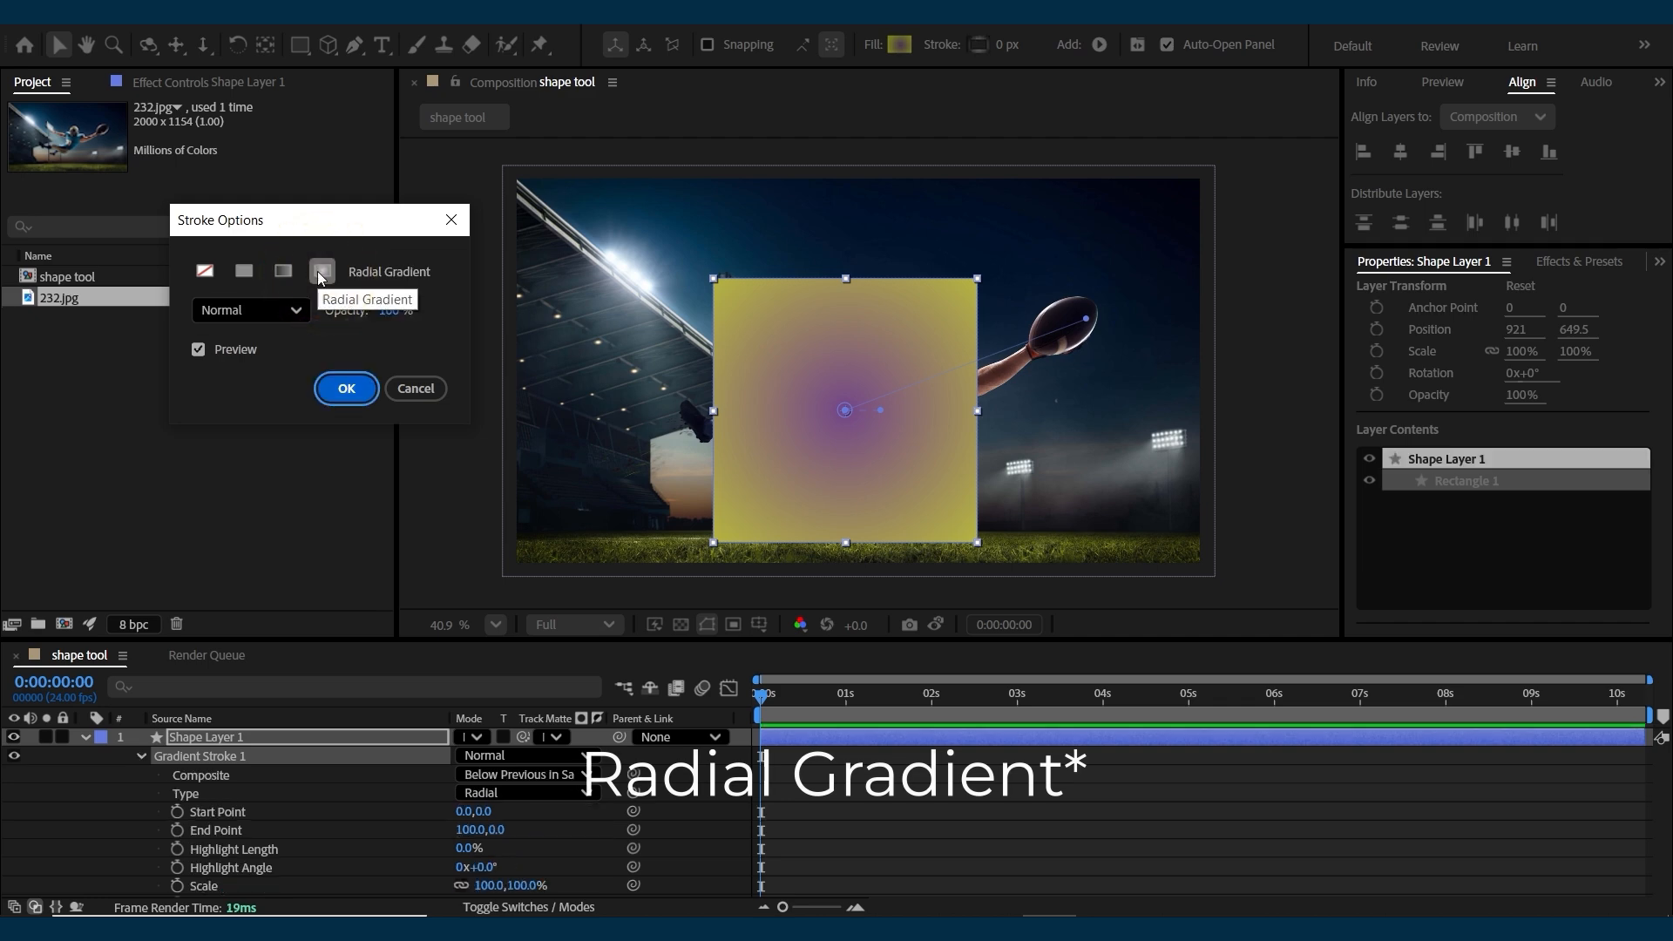
click(341, 388)
Check the stroke's gradient colours without changing them and set the square's stroke width to 88 px.
click(979, 44)
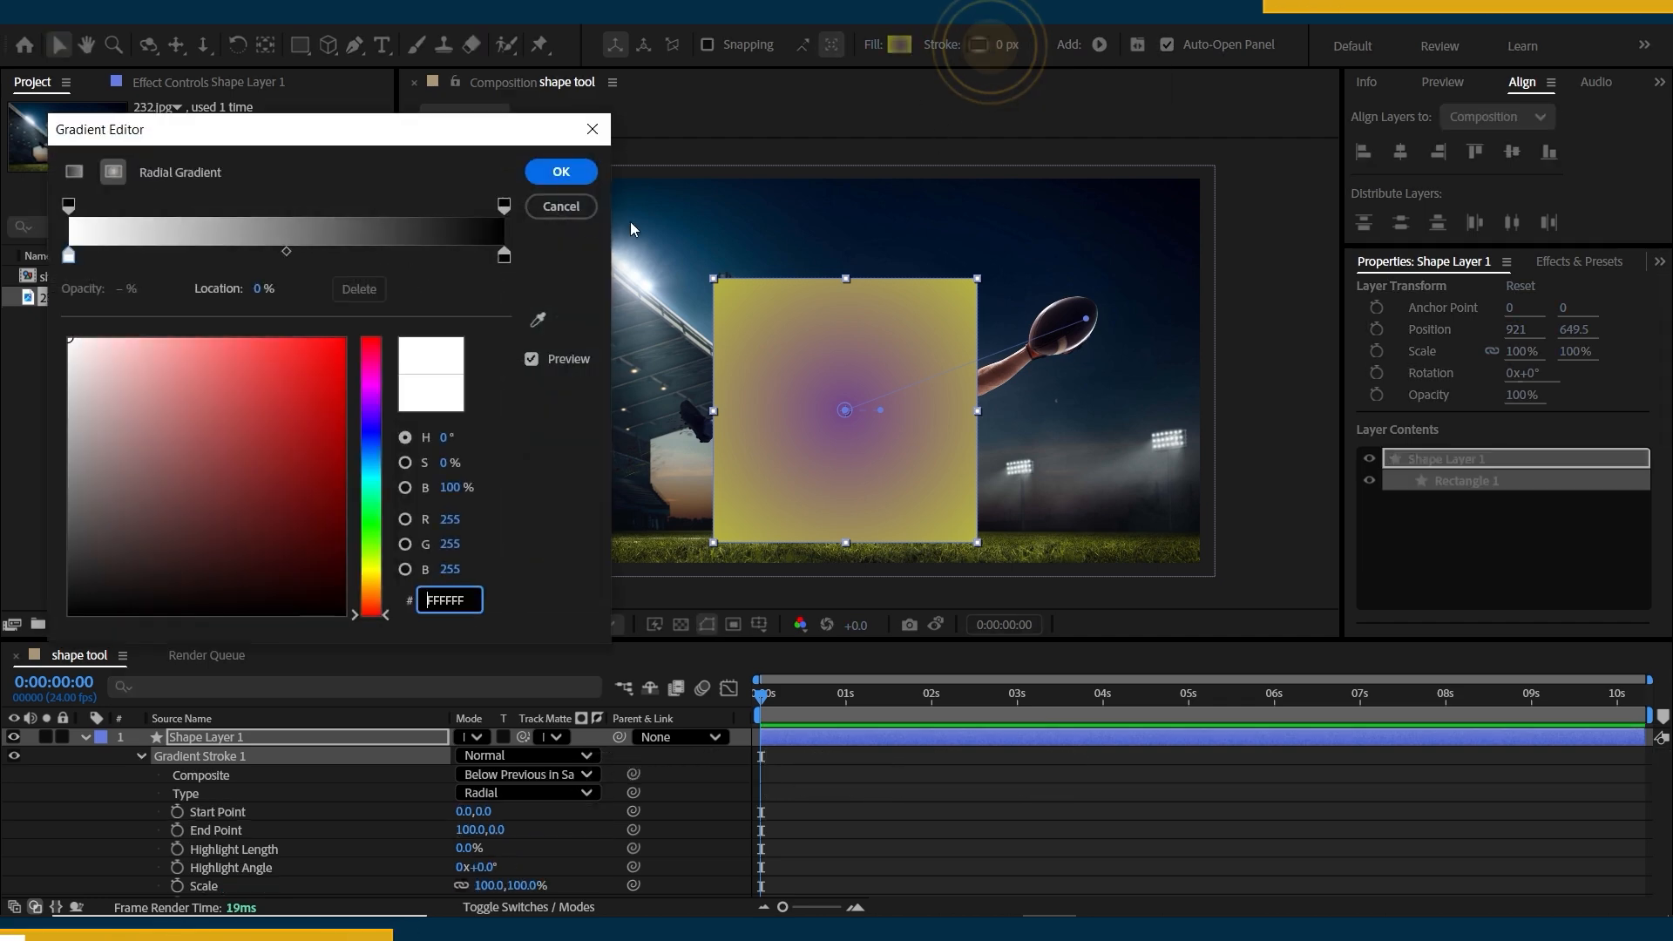
key(Escape)
drag(1008, 49, 1093, 44)
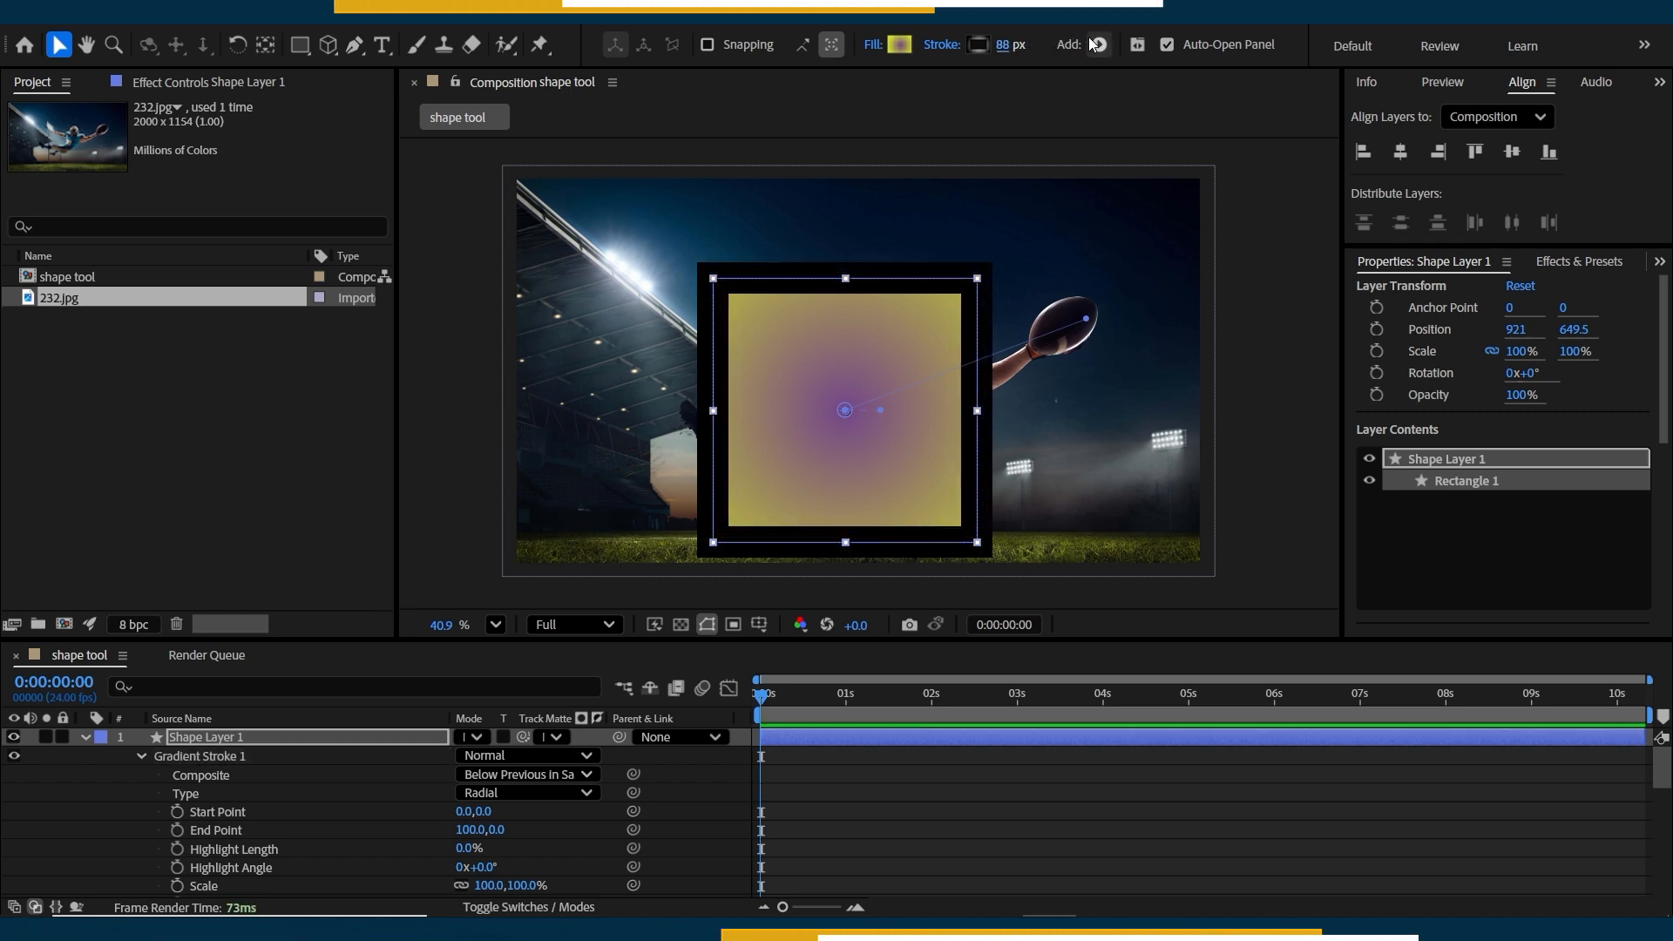
Set the start colour stop of the stroke's radial gradient to bright blue 00BFFF.
click(984, 44)
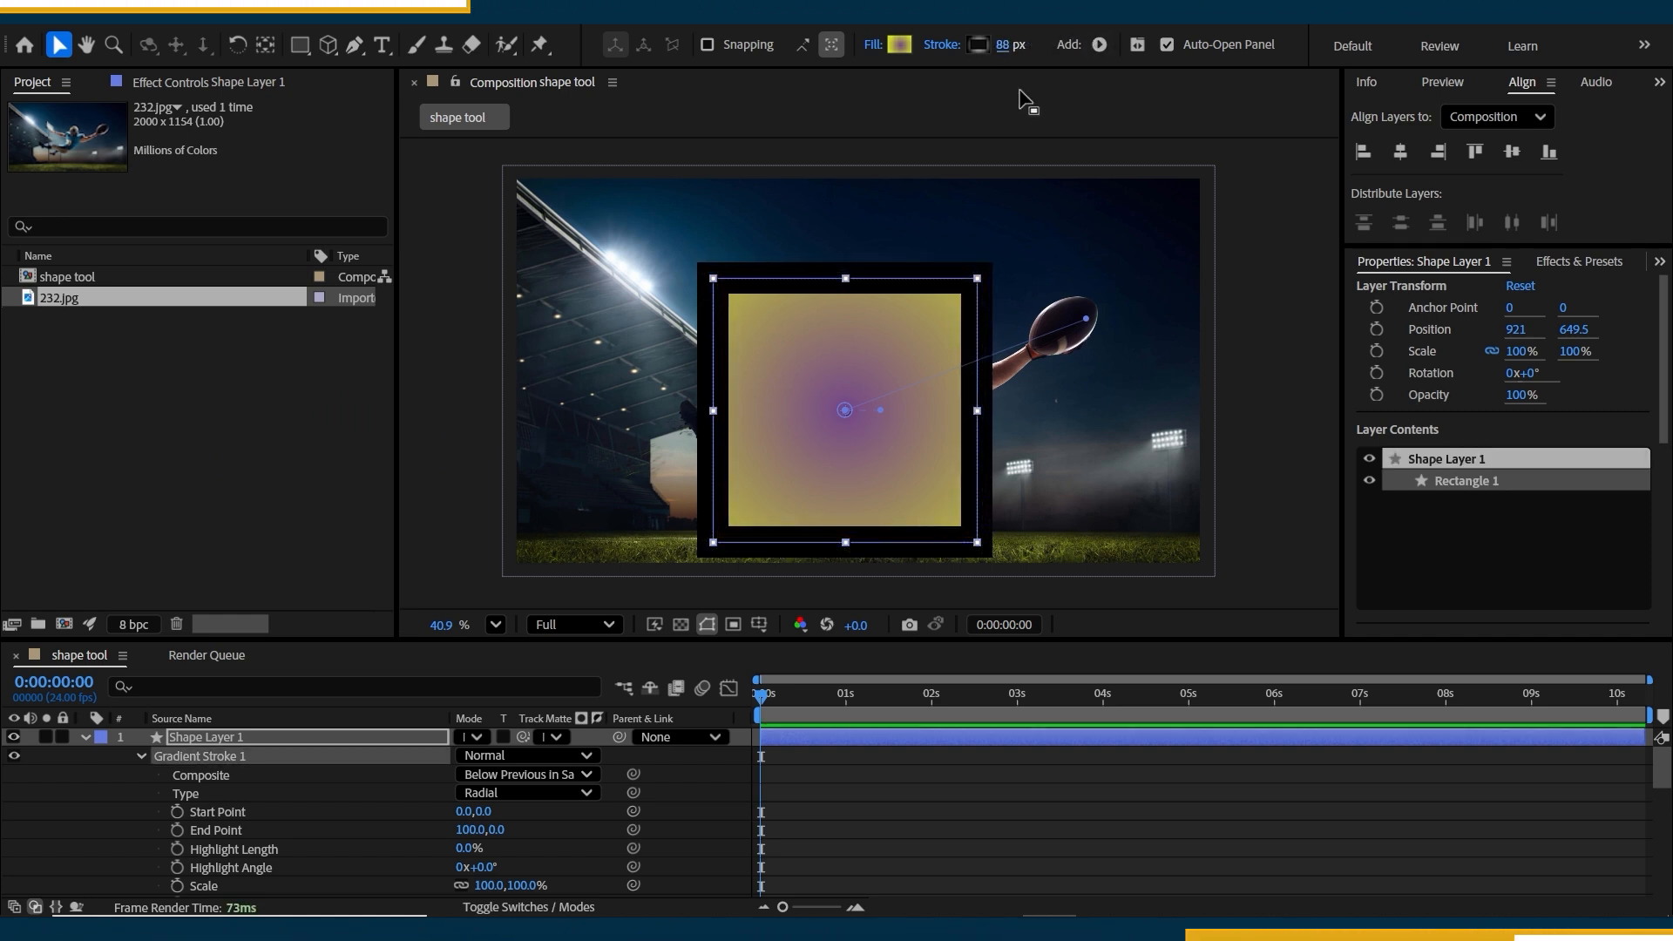
click(979, 49)
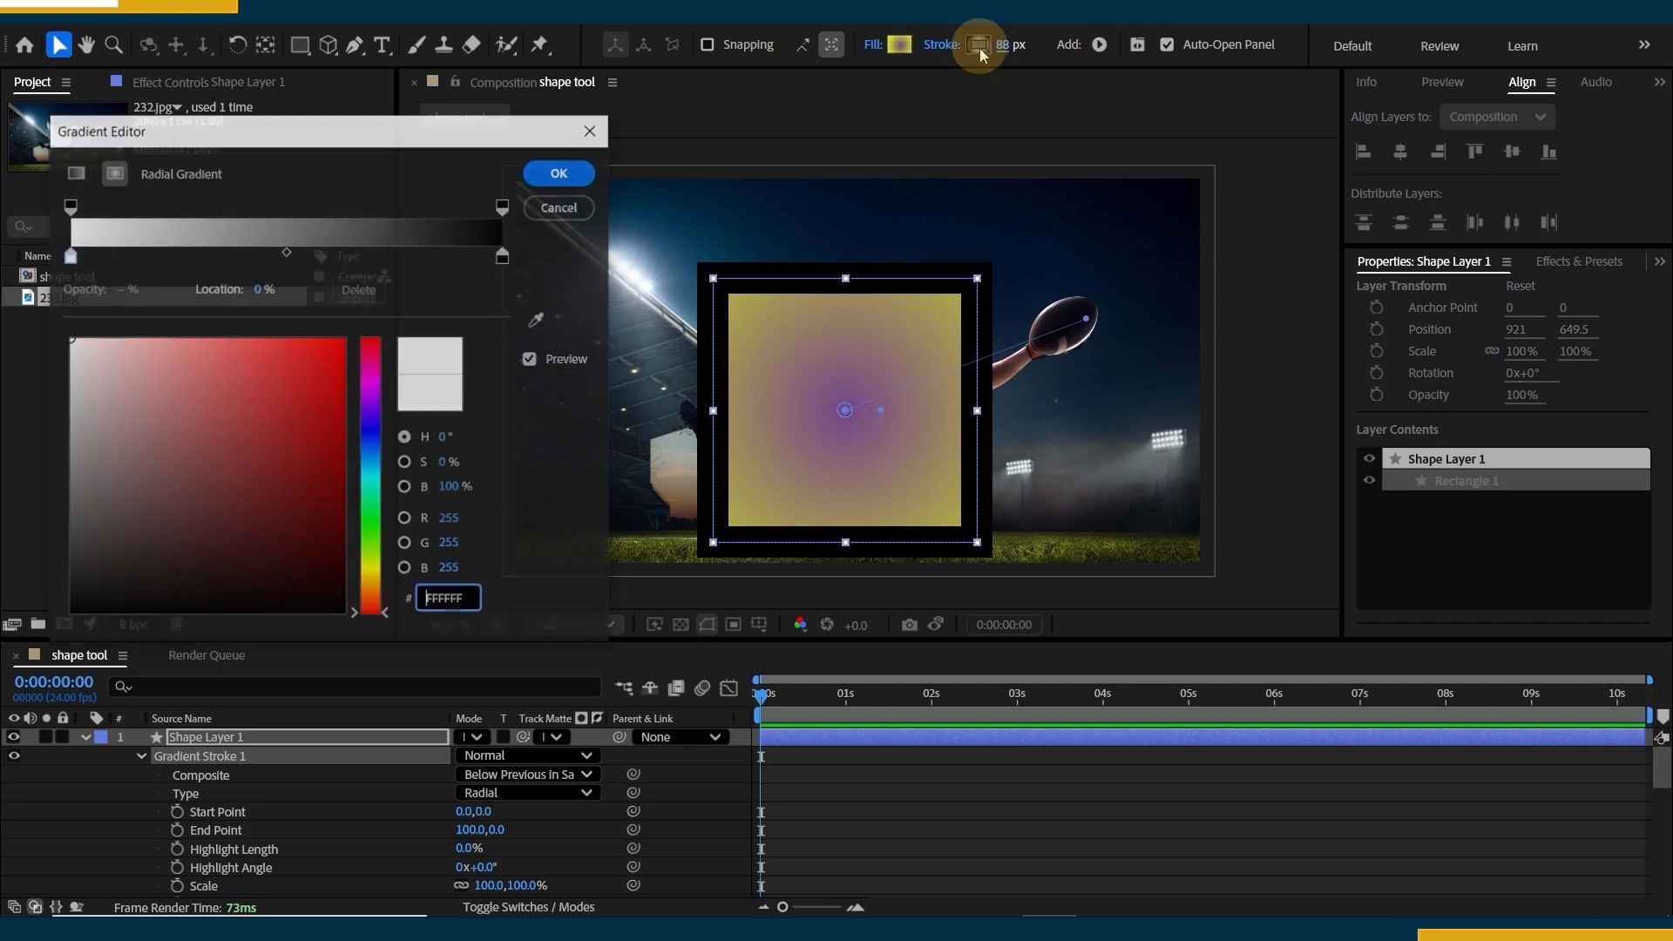
click(69, 257)
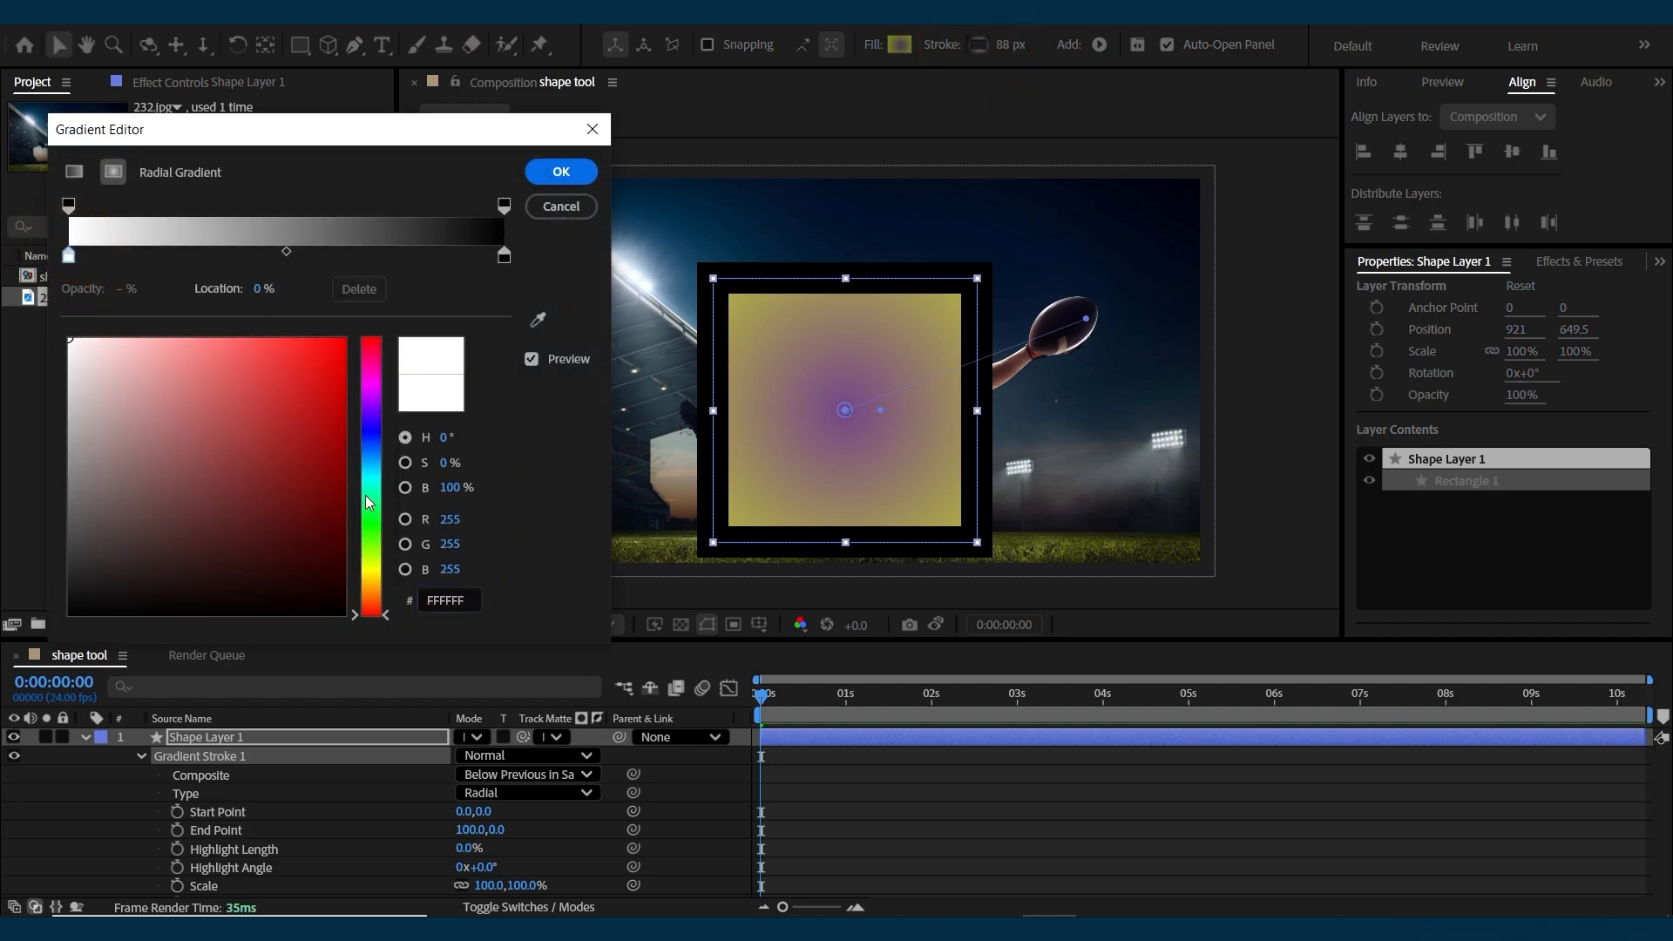
drag(366, 503, 366, 464)
click(344, 339)
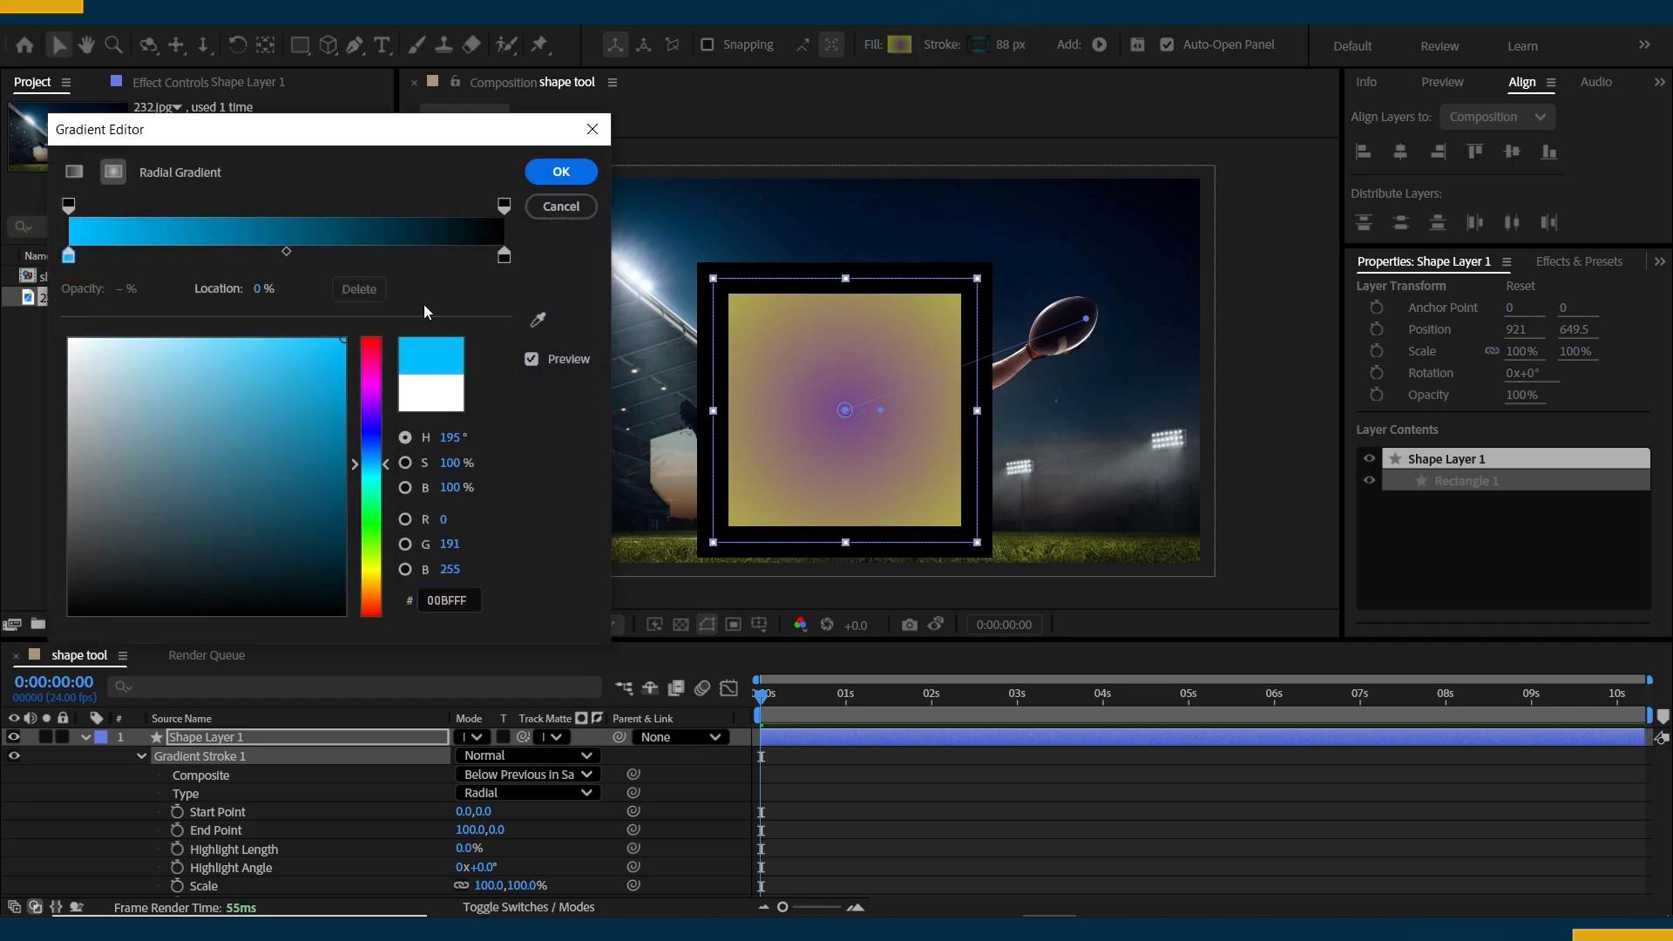
Set the end colour stop of the stroke gradient to a bright lime green and apply the gradient.
click(503, 256)
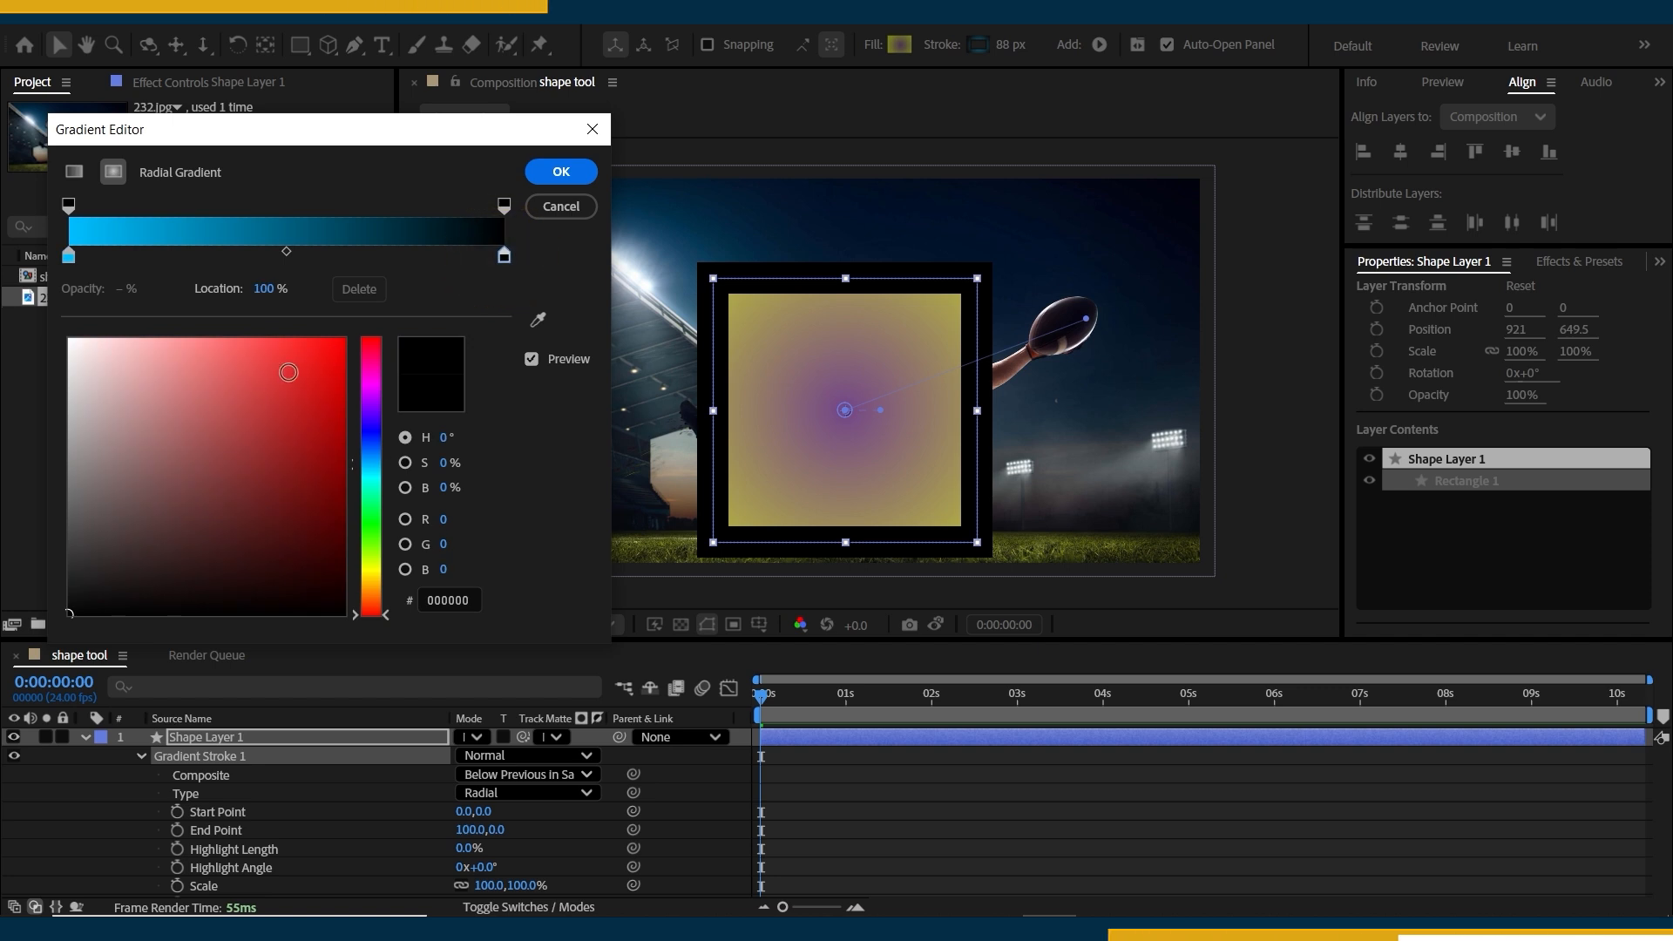
mouse_move(364, 471)
mouse_down()
mouse_move(365, 571)
mouse_move(366, 555)
mouse_up()
click(344, 339)
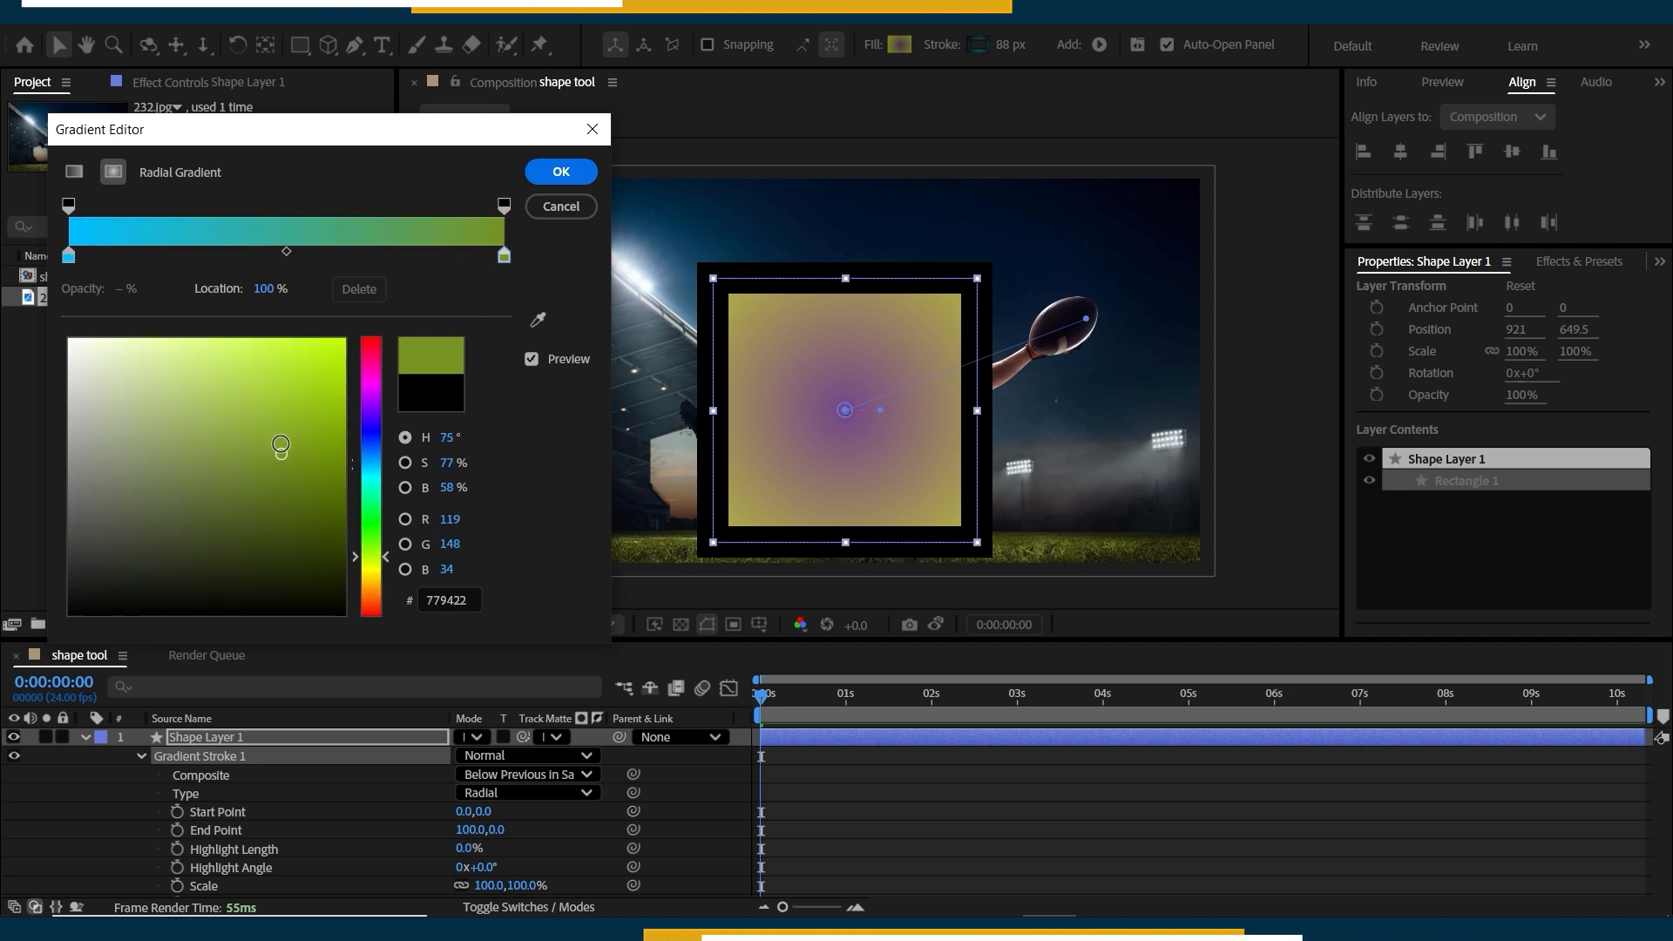
click(561, 172)
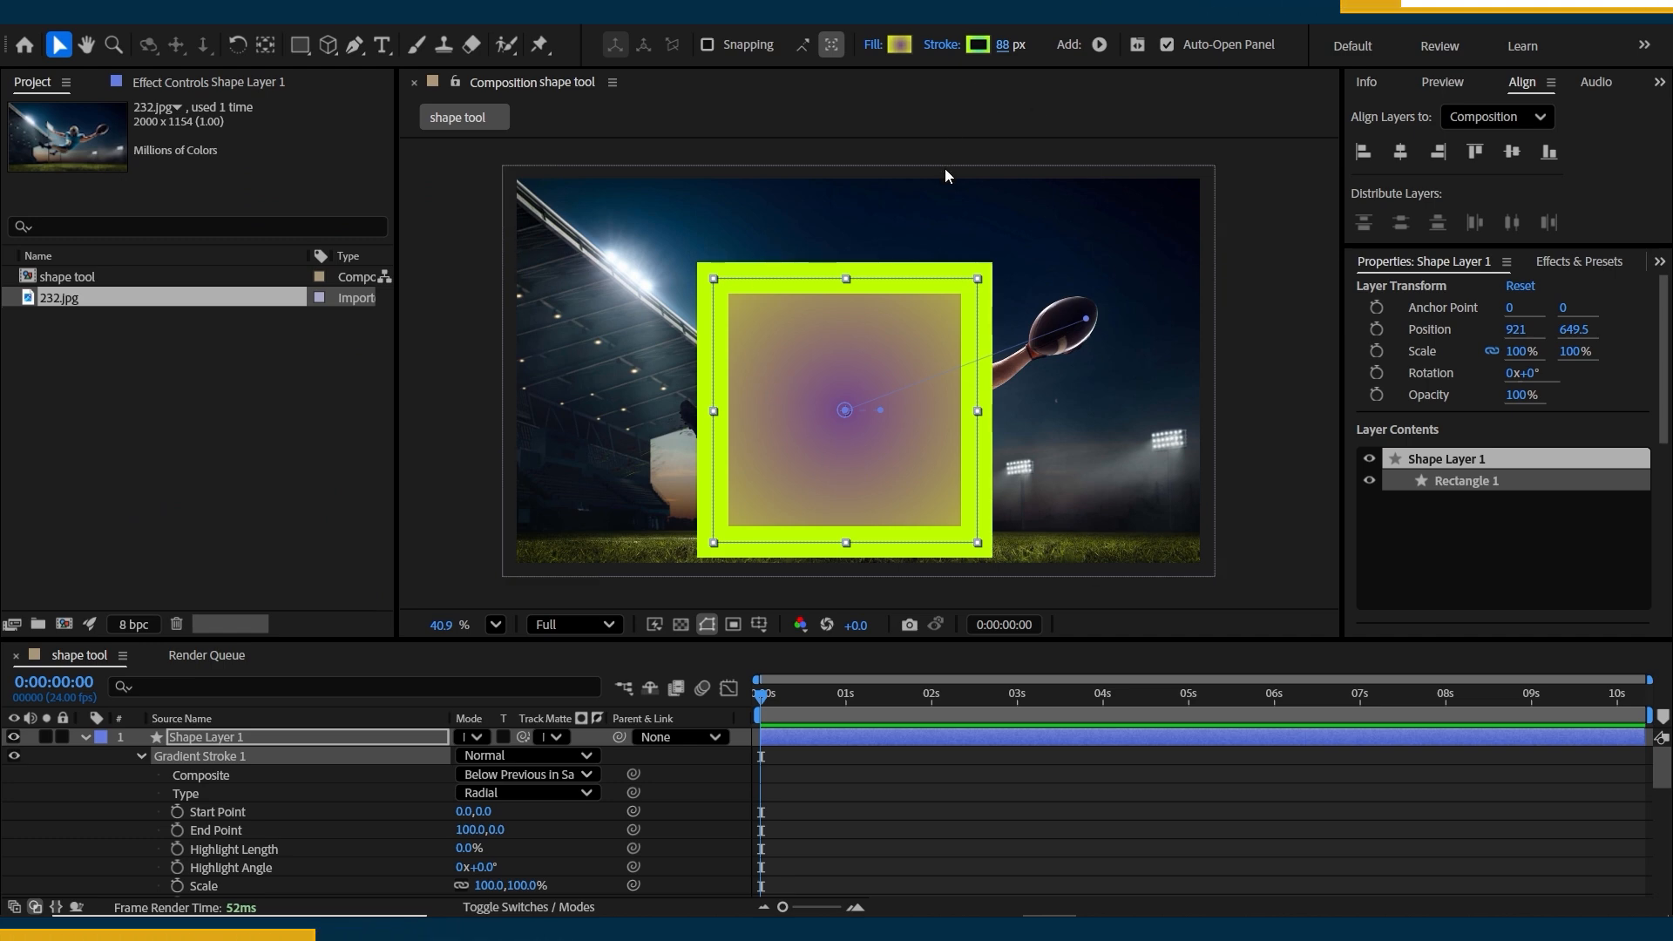
Try moving the stroke gradient's end point to about 565, -550 and to about -426, -152, undoing the moves.
drag(880, 410, 882, 415)
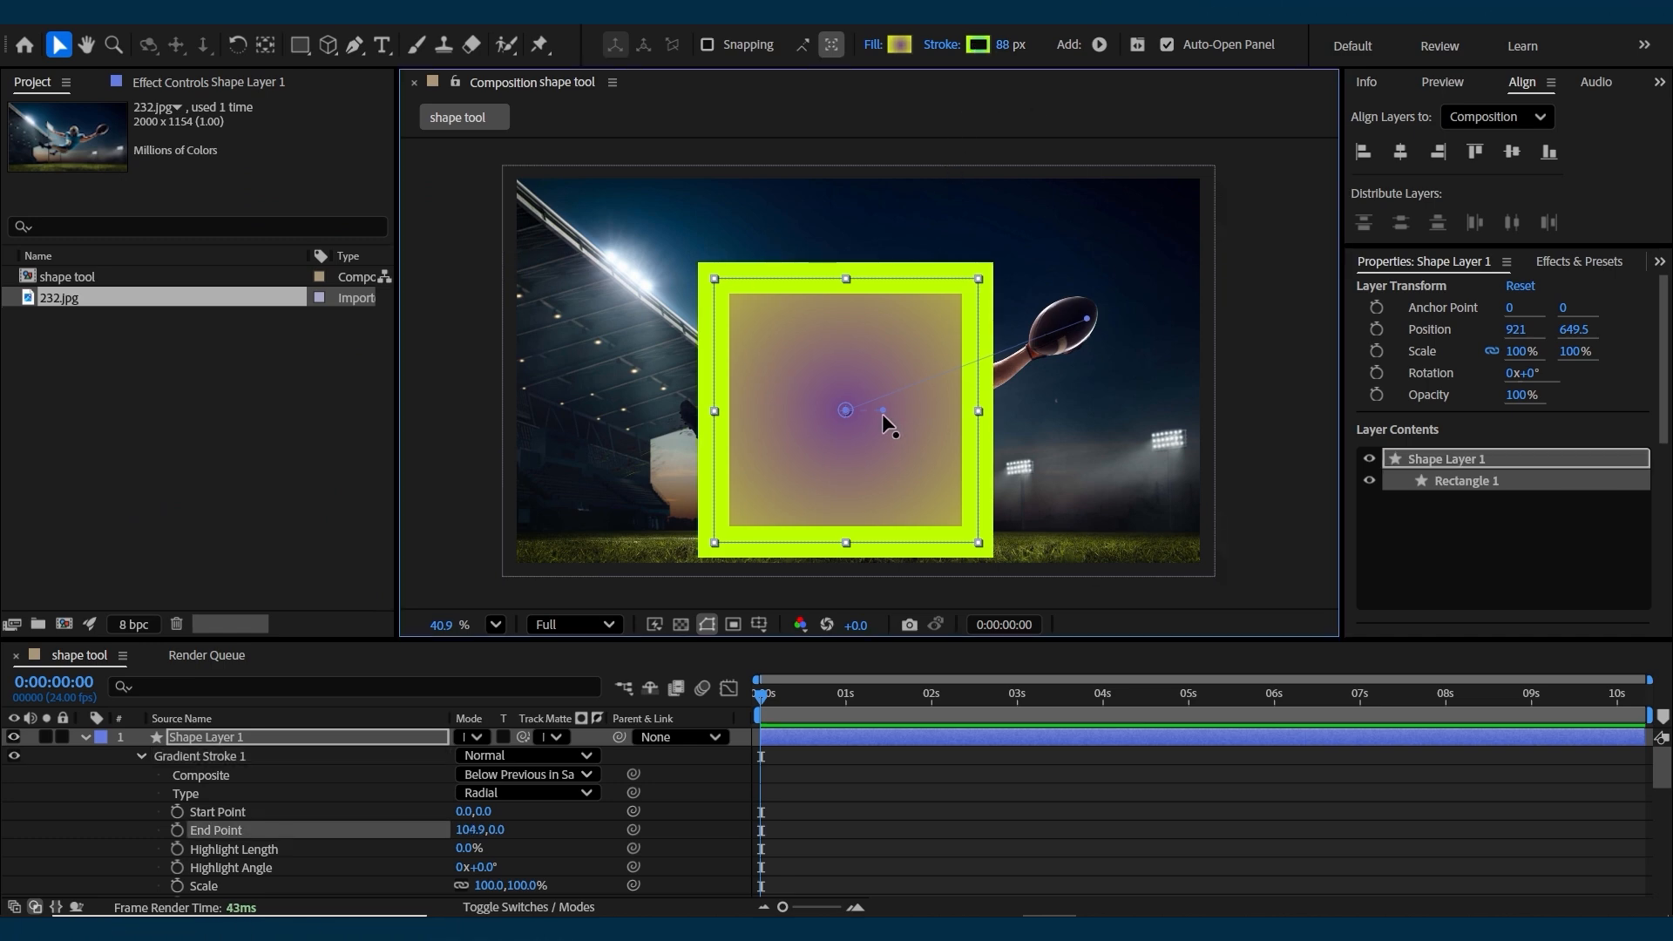
key(ctrl+z)
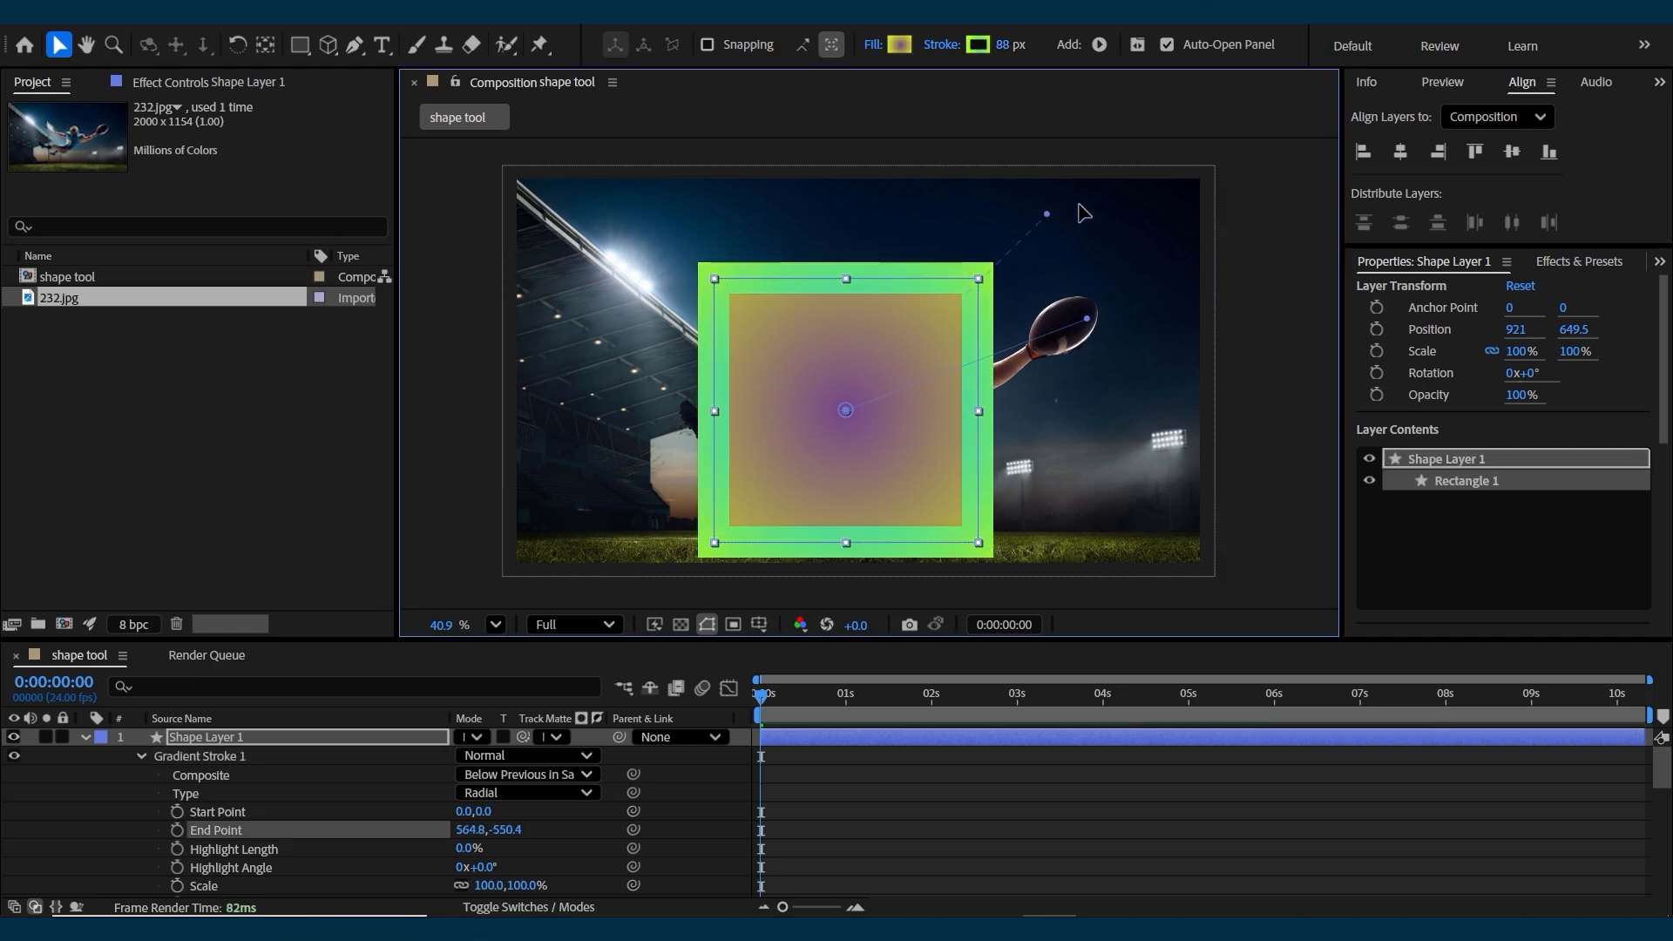
drag(970, 407, 941, 408)
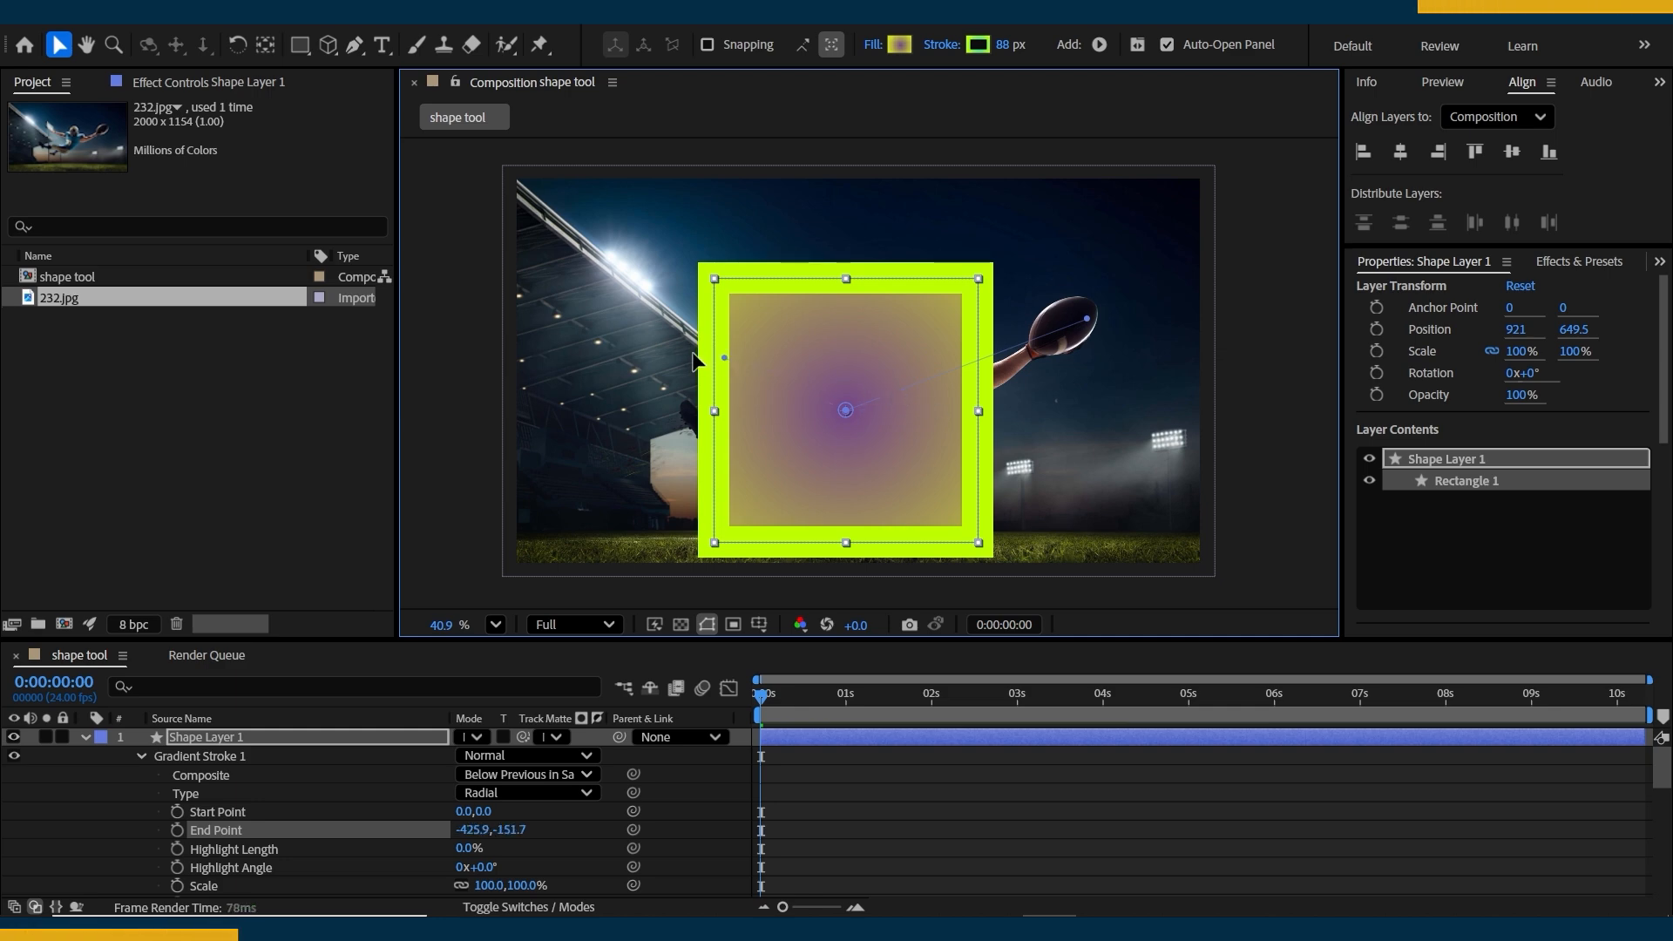
key(ctrl+z)
key(ctrl+shift+z)
key(ctrl+shift+z)
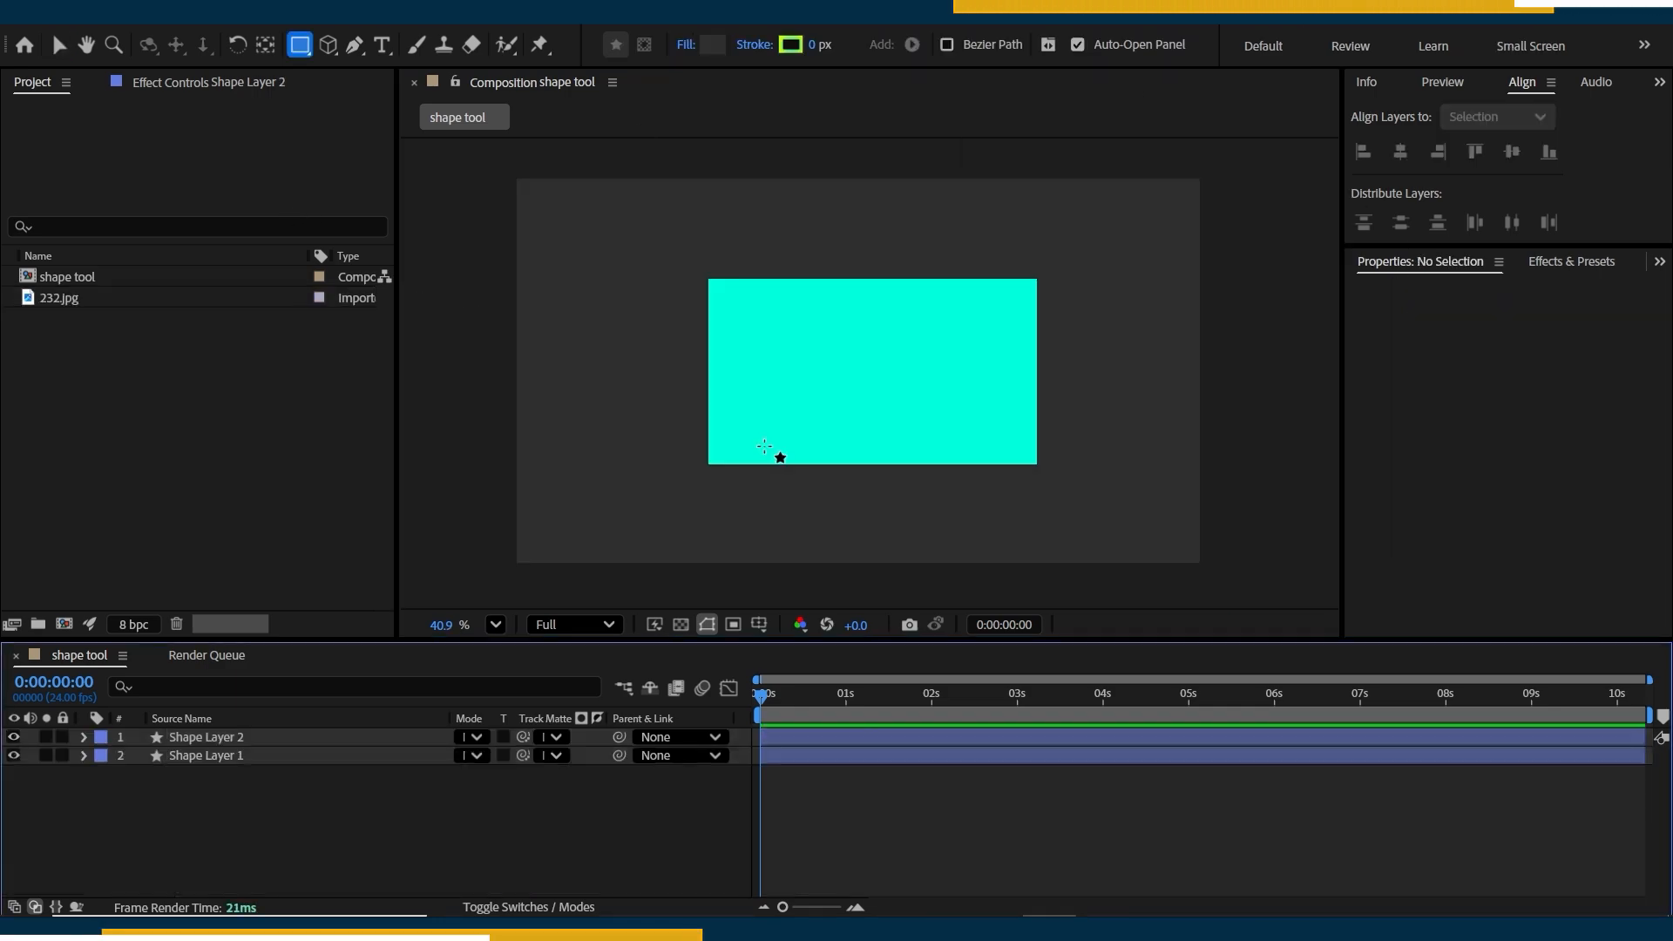
In Shape Layer 2's layer transform, set the anchor point to -89, -6 and the position to 1074.3, 541.8.
click(84, 737)
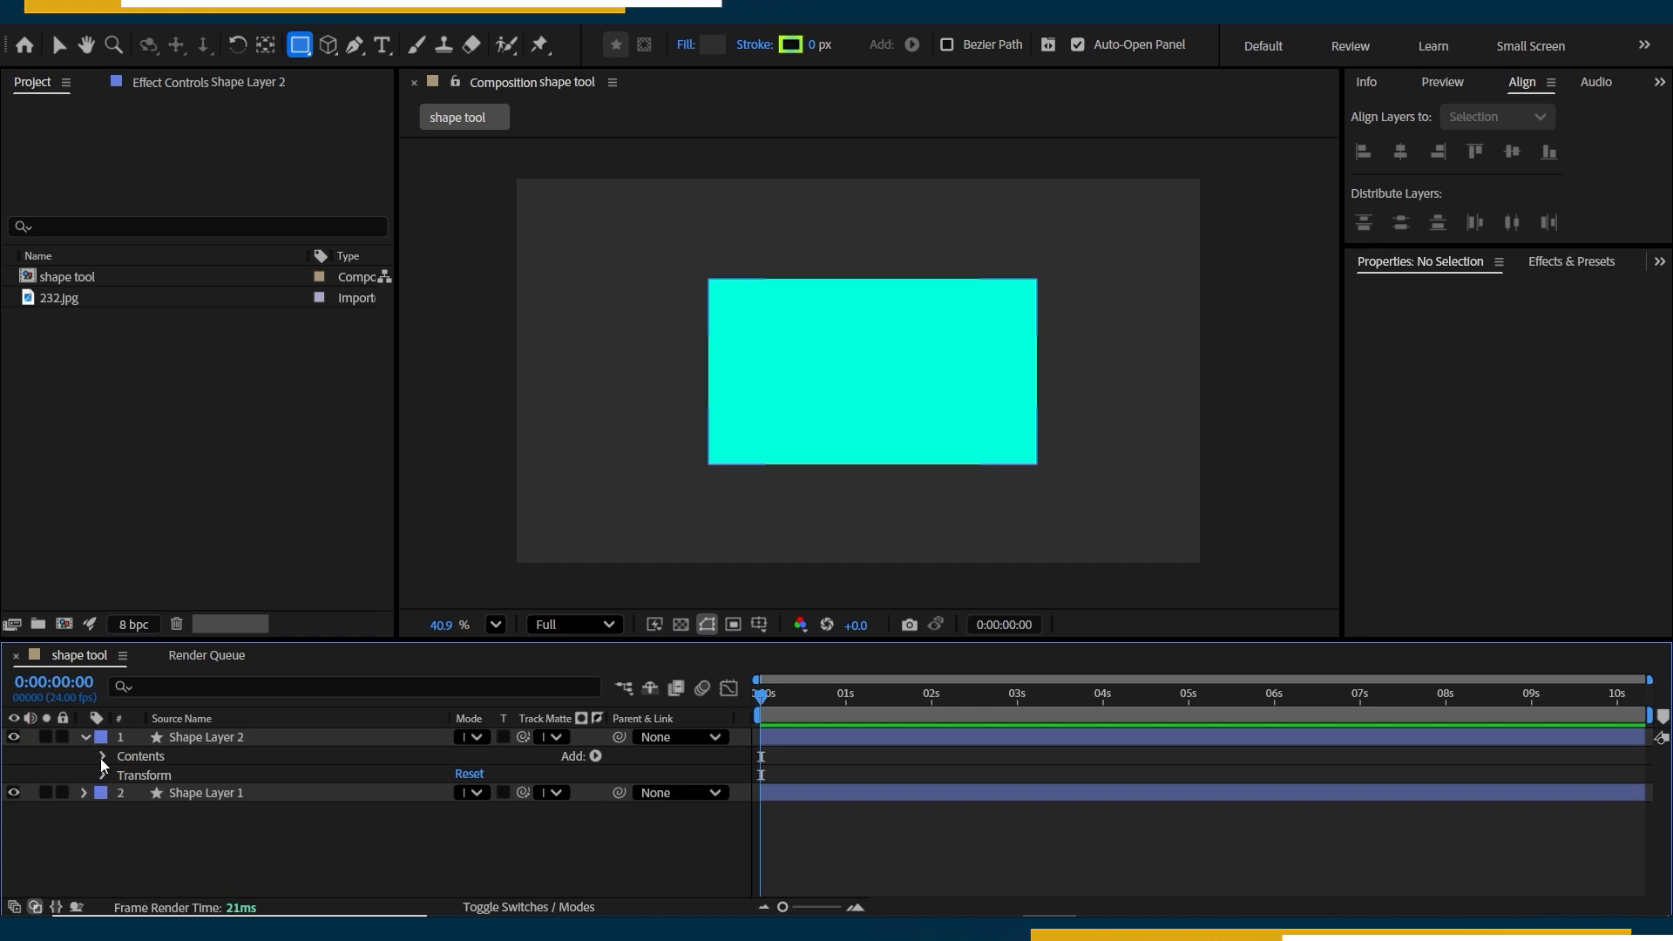
click(103, 772)
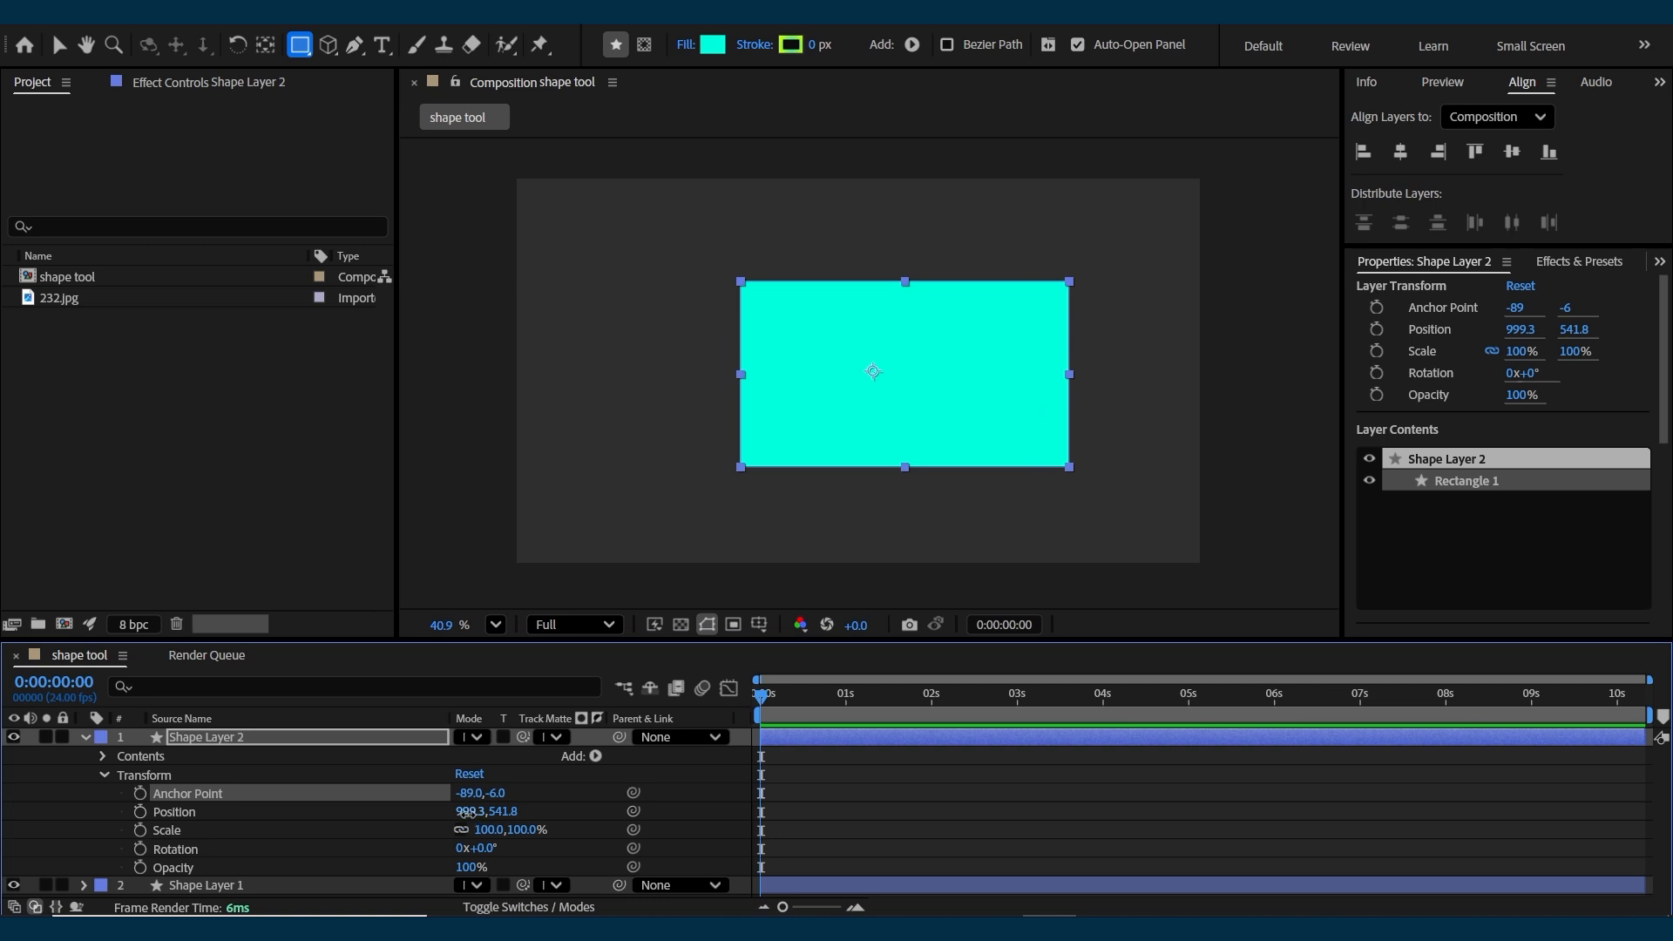
mouse_move(466, 812)
mouse_down()
mouse_move(444, 814)
mouse_move(466, 819)
mouse_up()
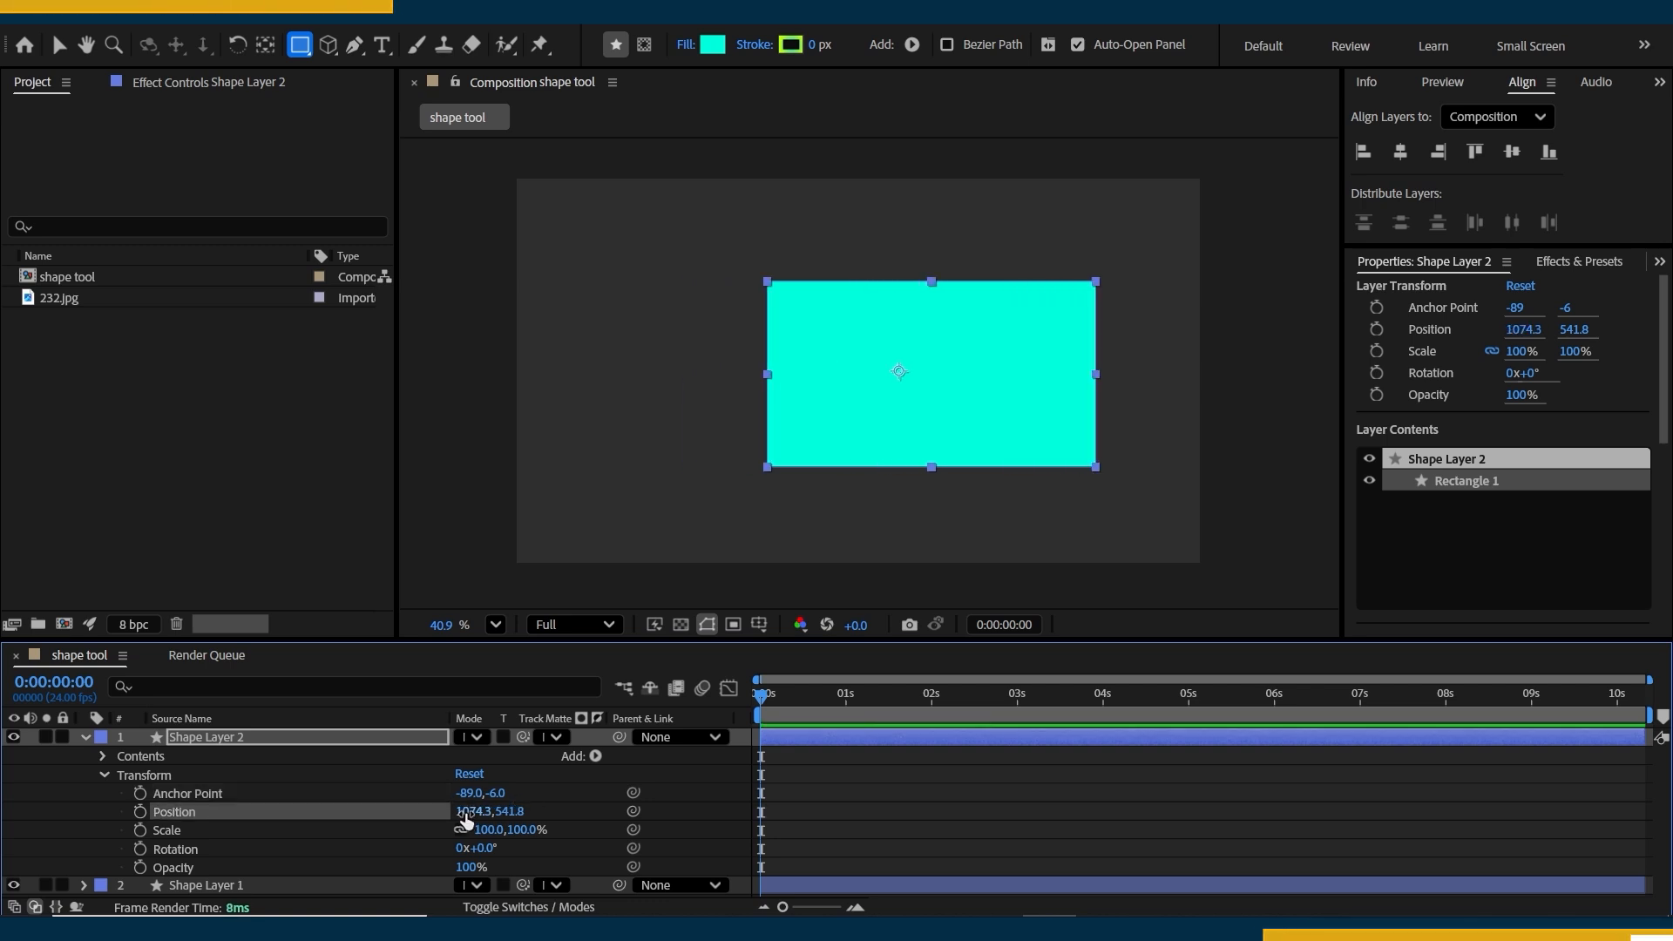
click(373, 830)
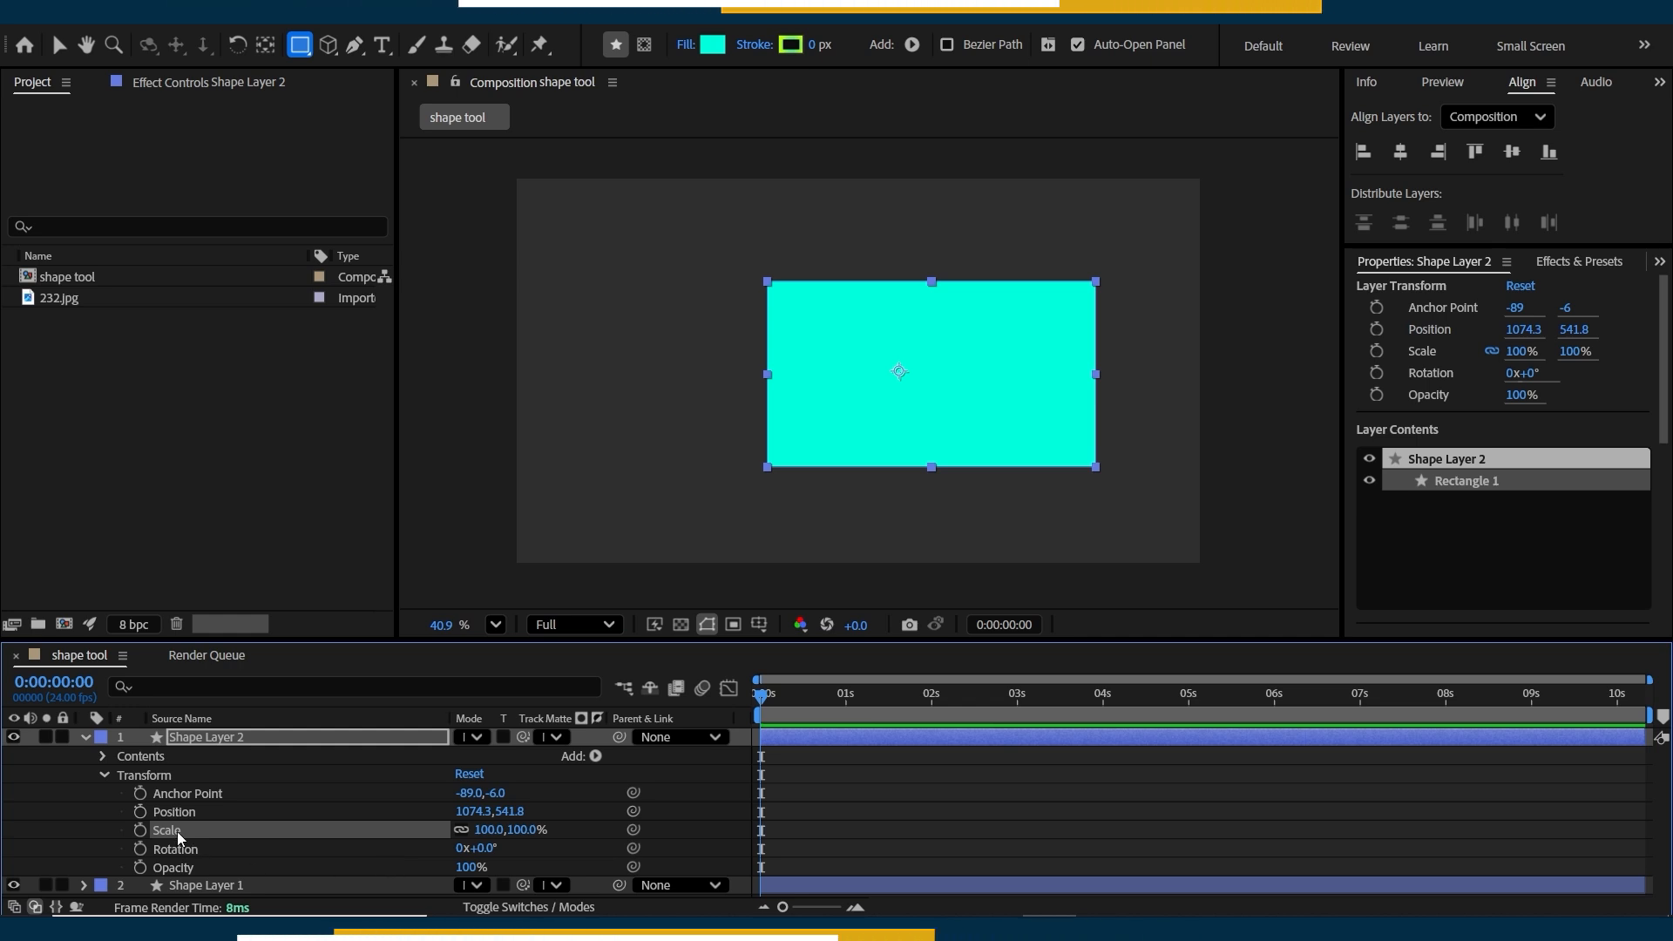
Examine Shape Layer 2's contents, including the path, stroke, fill and own transform properties of Rectangle 1.
click(103, 756)
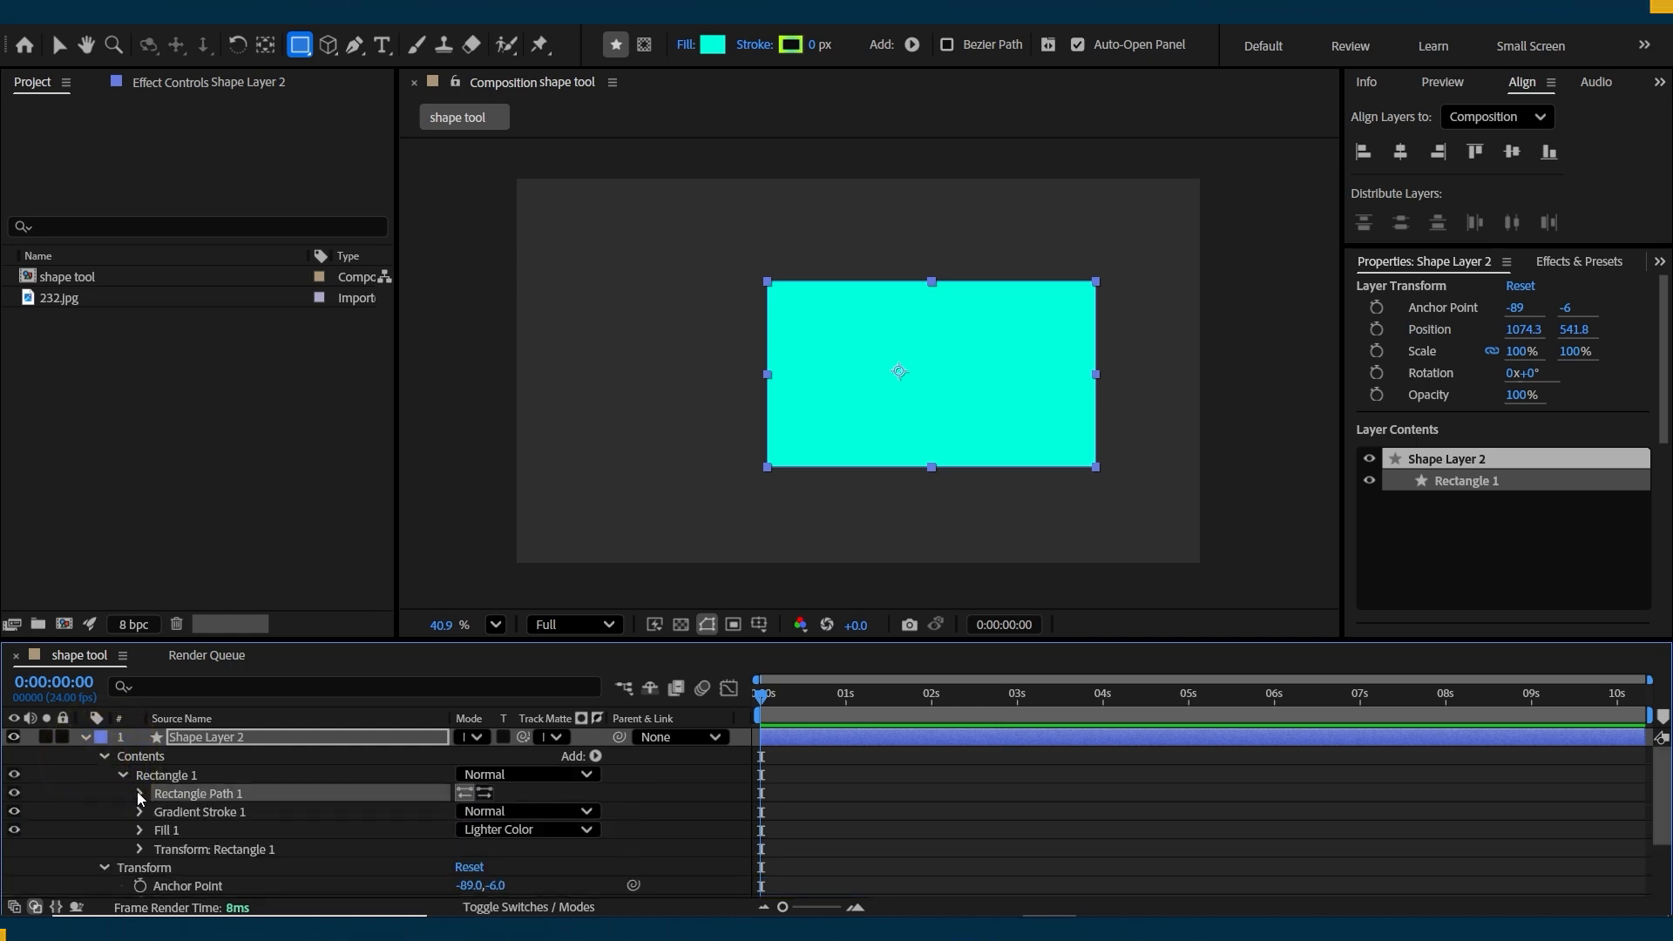
click(140, 849)
click(142, 849)
click(140, 849)
scroll(142, 852, down, 2)
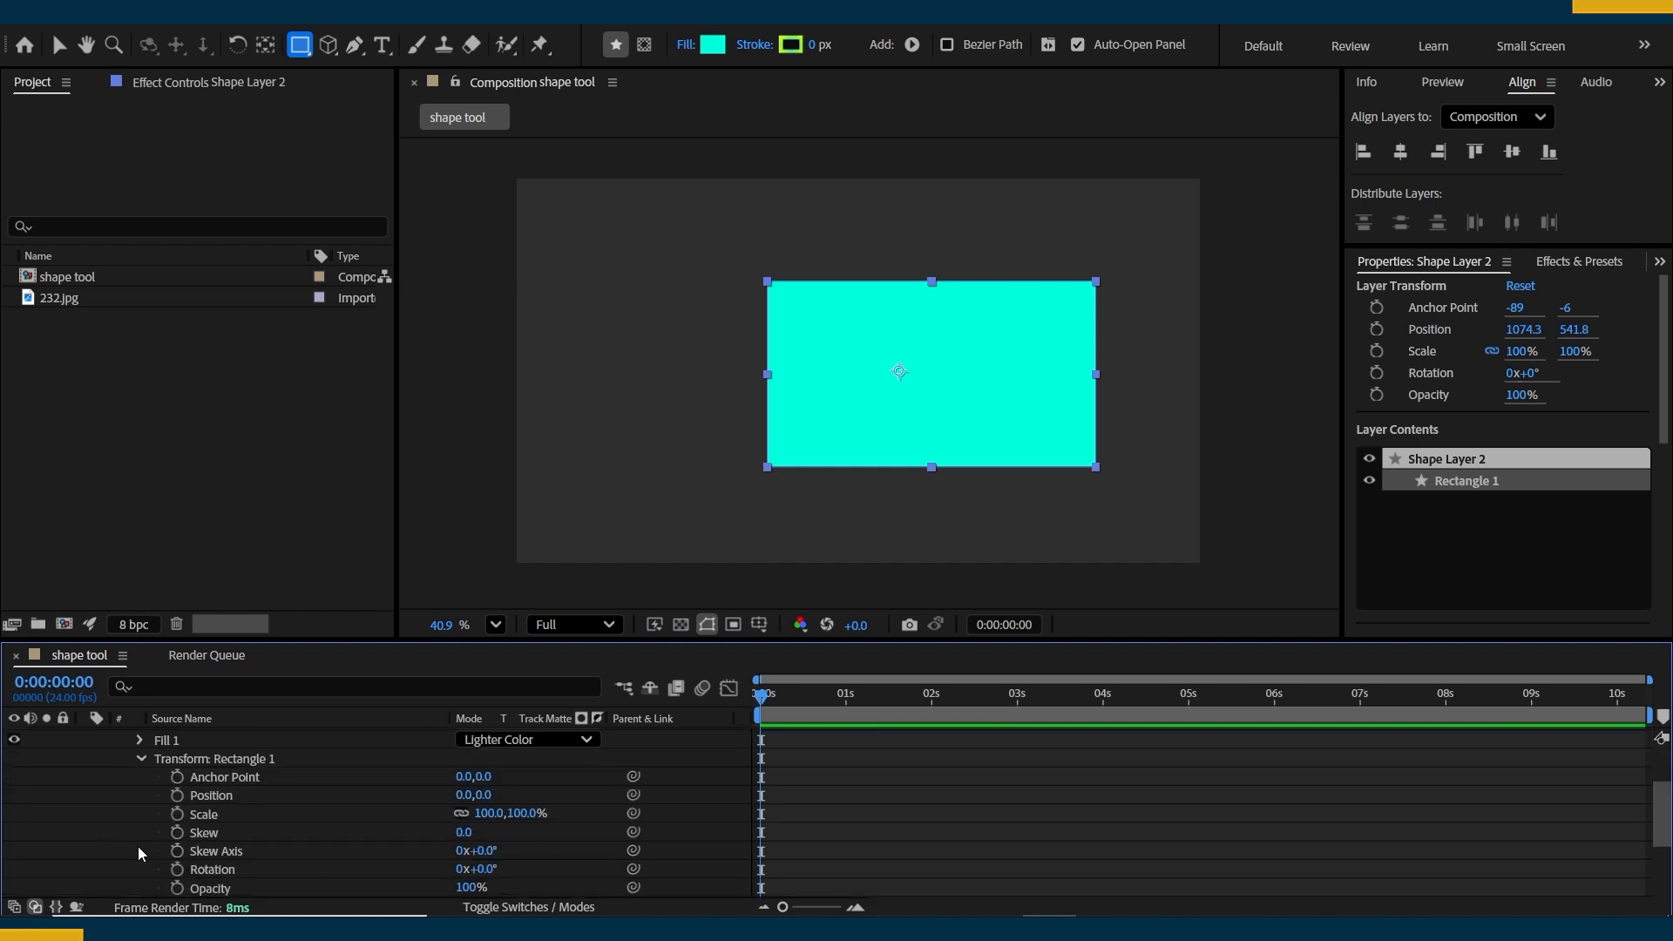
scroll(140, 852, up, 3)
scroll(168, 819, down, 2)
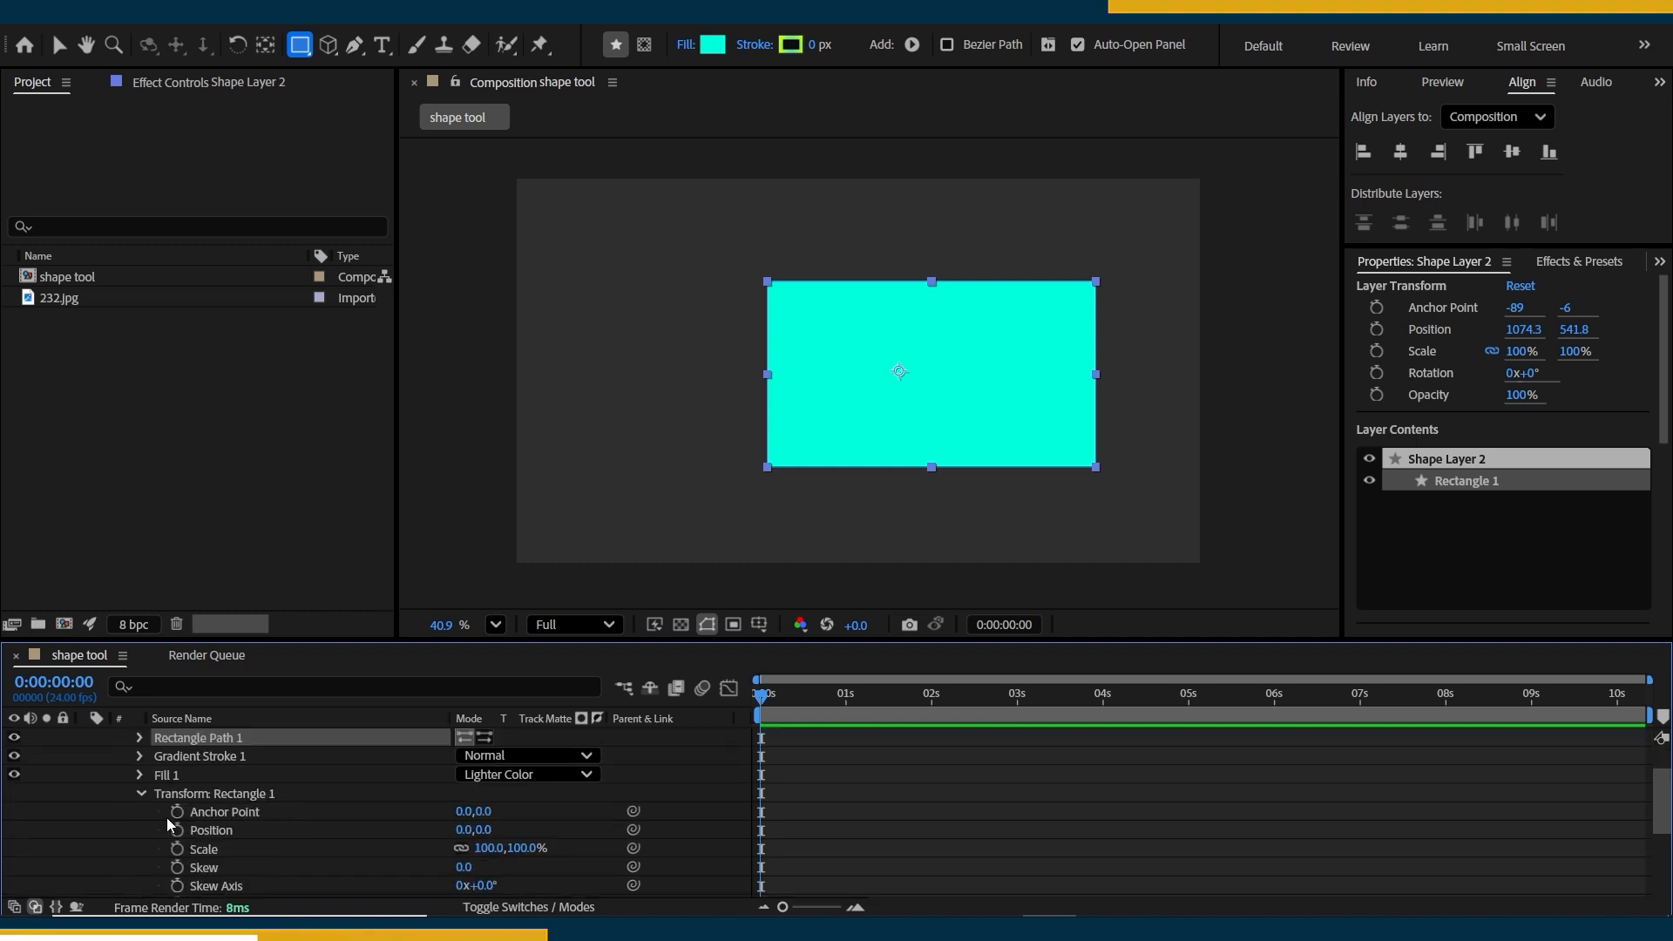
scroll(168, 824, up, 2)
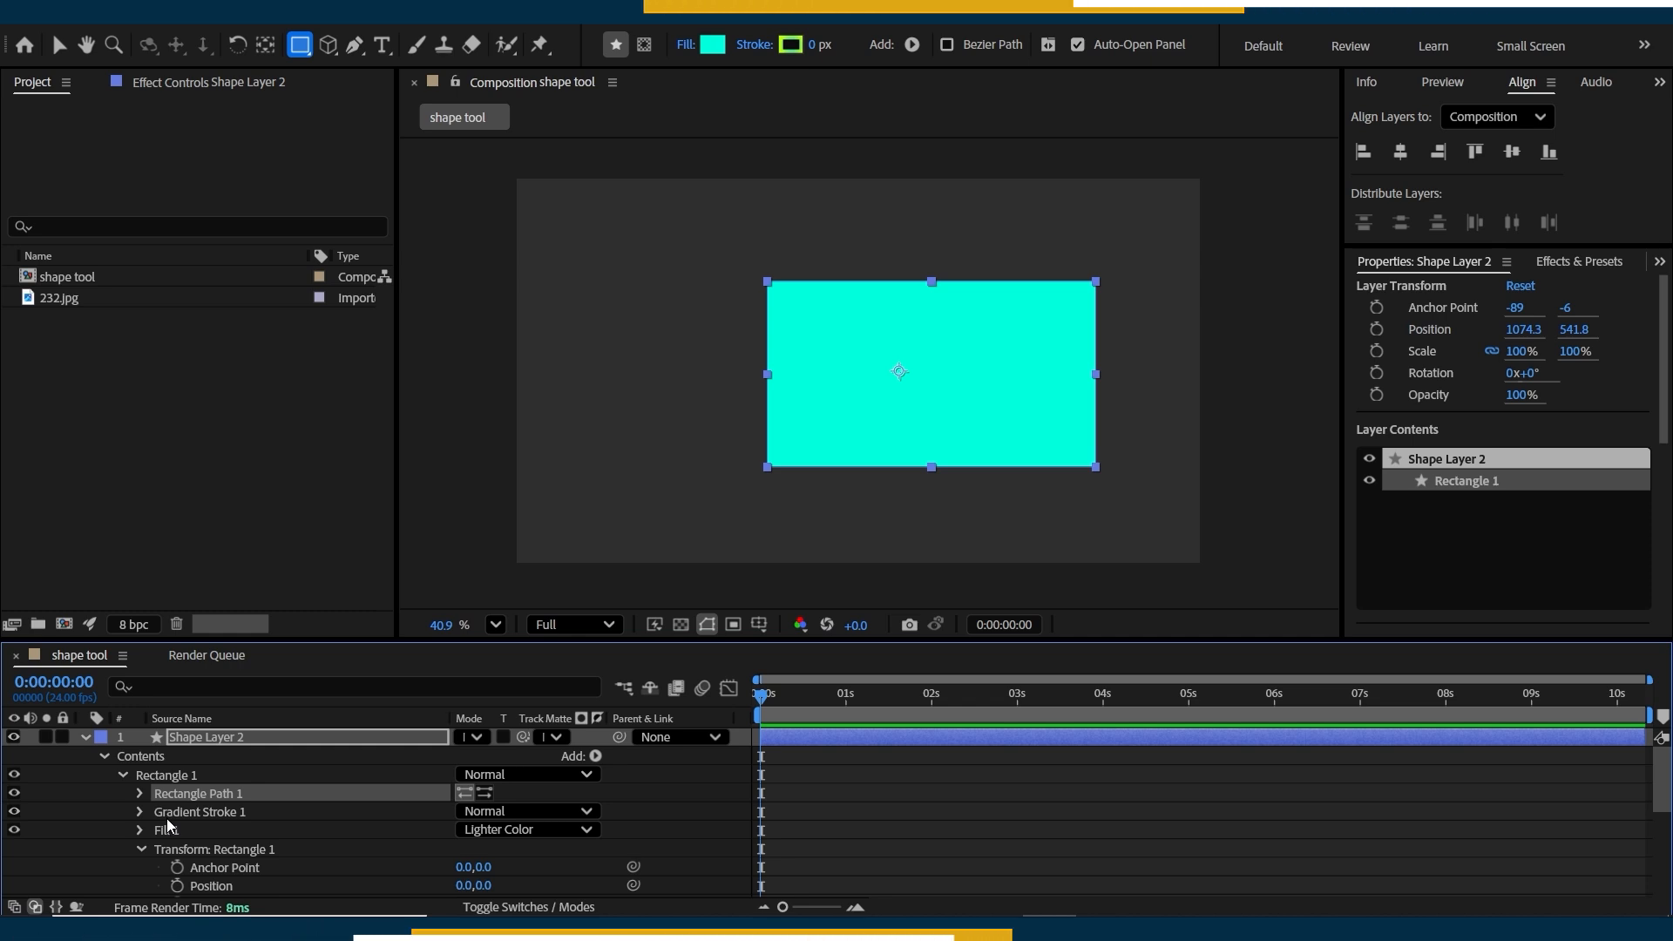
Set the position of Rectangle Path 1 in Shape Layer 2 to -61, 0.
click(140, 793)
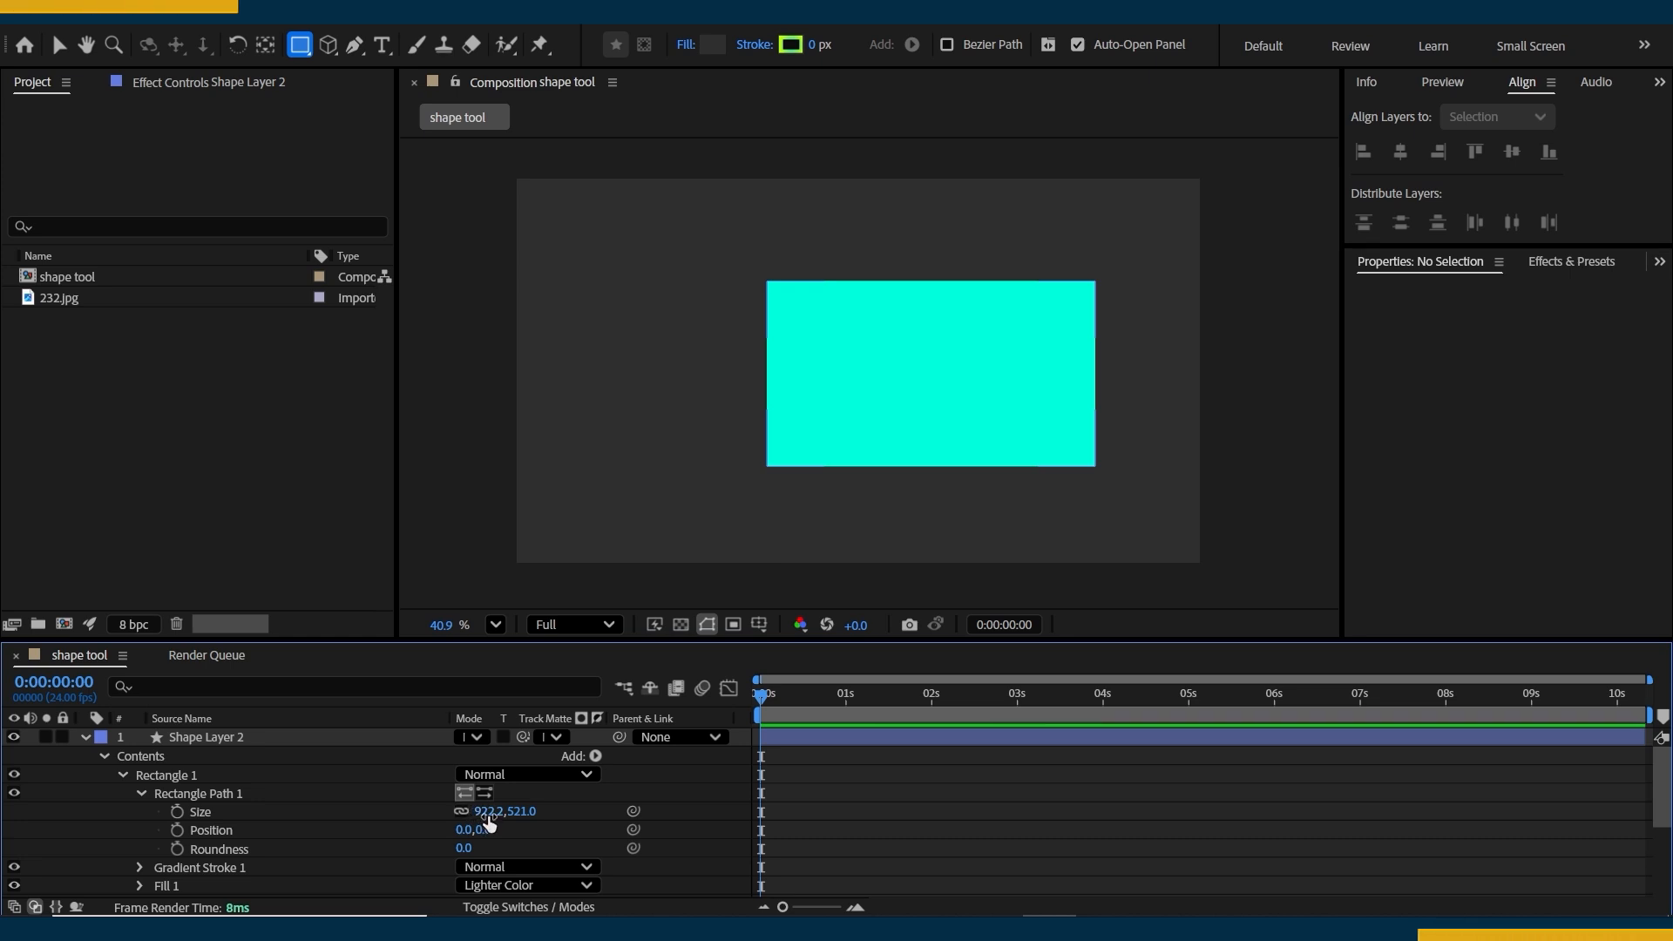
drag(488, 826, 467, 834)
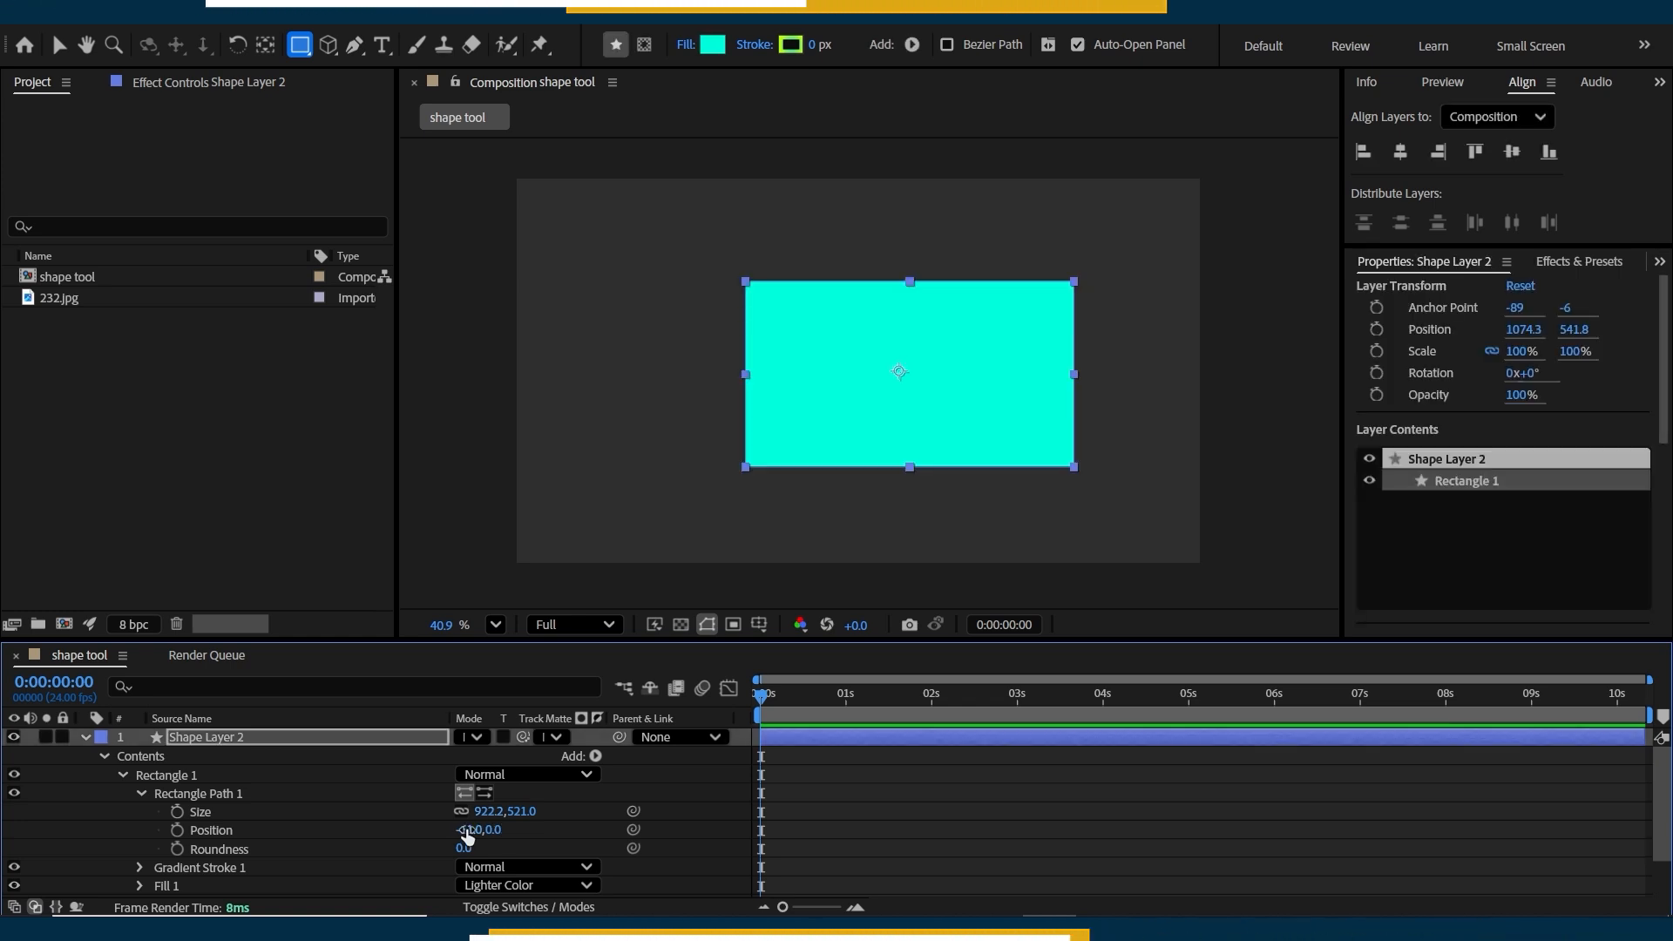
Compare Rectangle 1's own transform properties with the layer's transform, and review the Gradient Stroke 1 settings.
scroll(406, 782, down, 2)
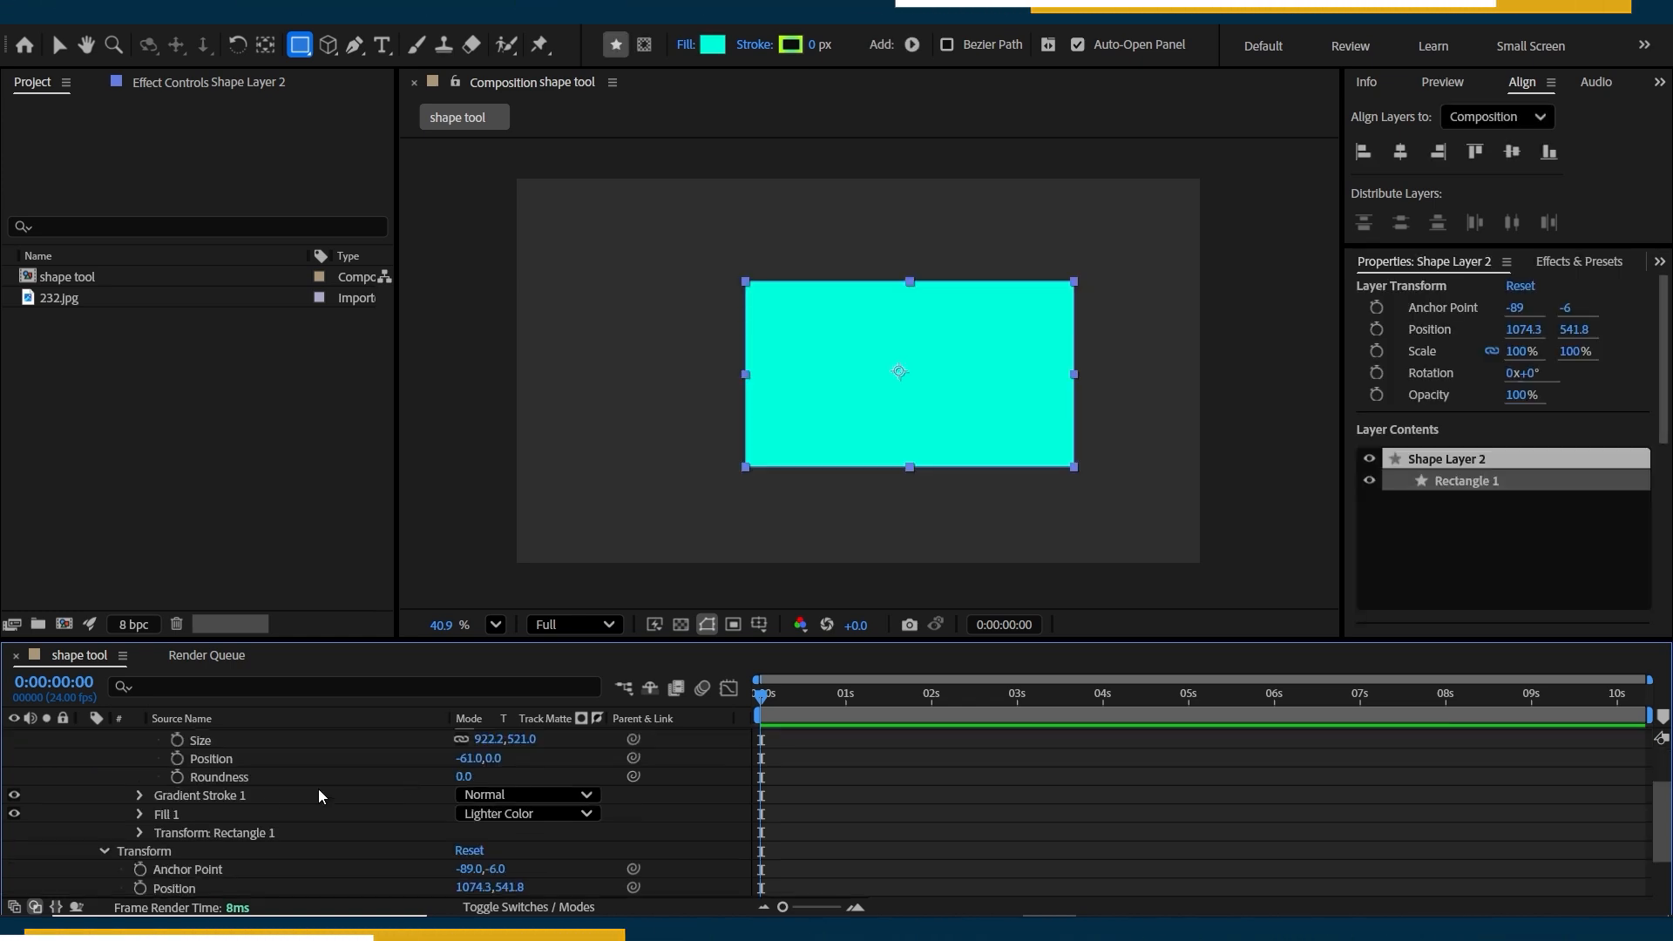
click(140, 833)
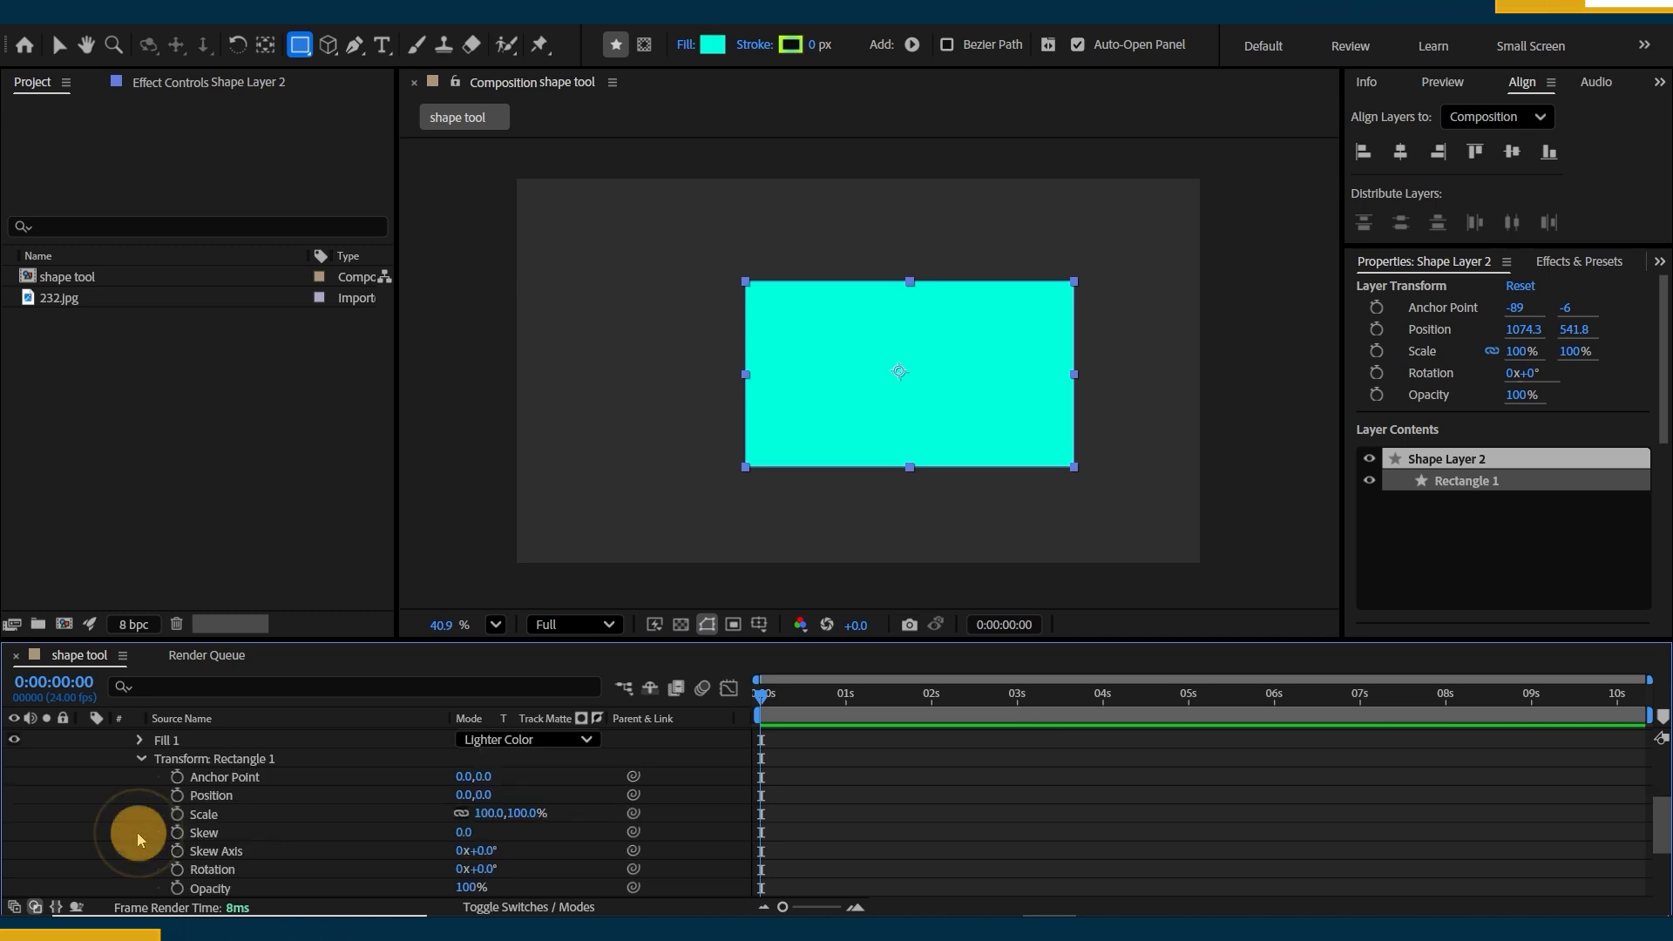
scroll(199, 858, up, 1)
scroll(244, 853, down, 5)
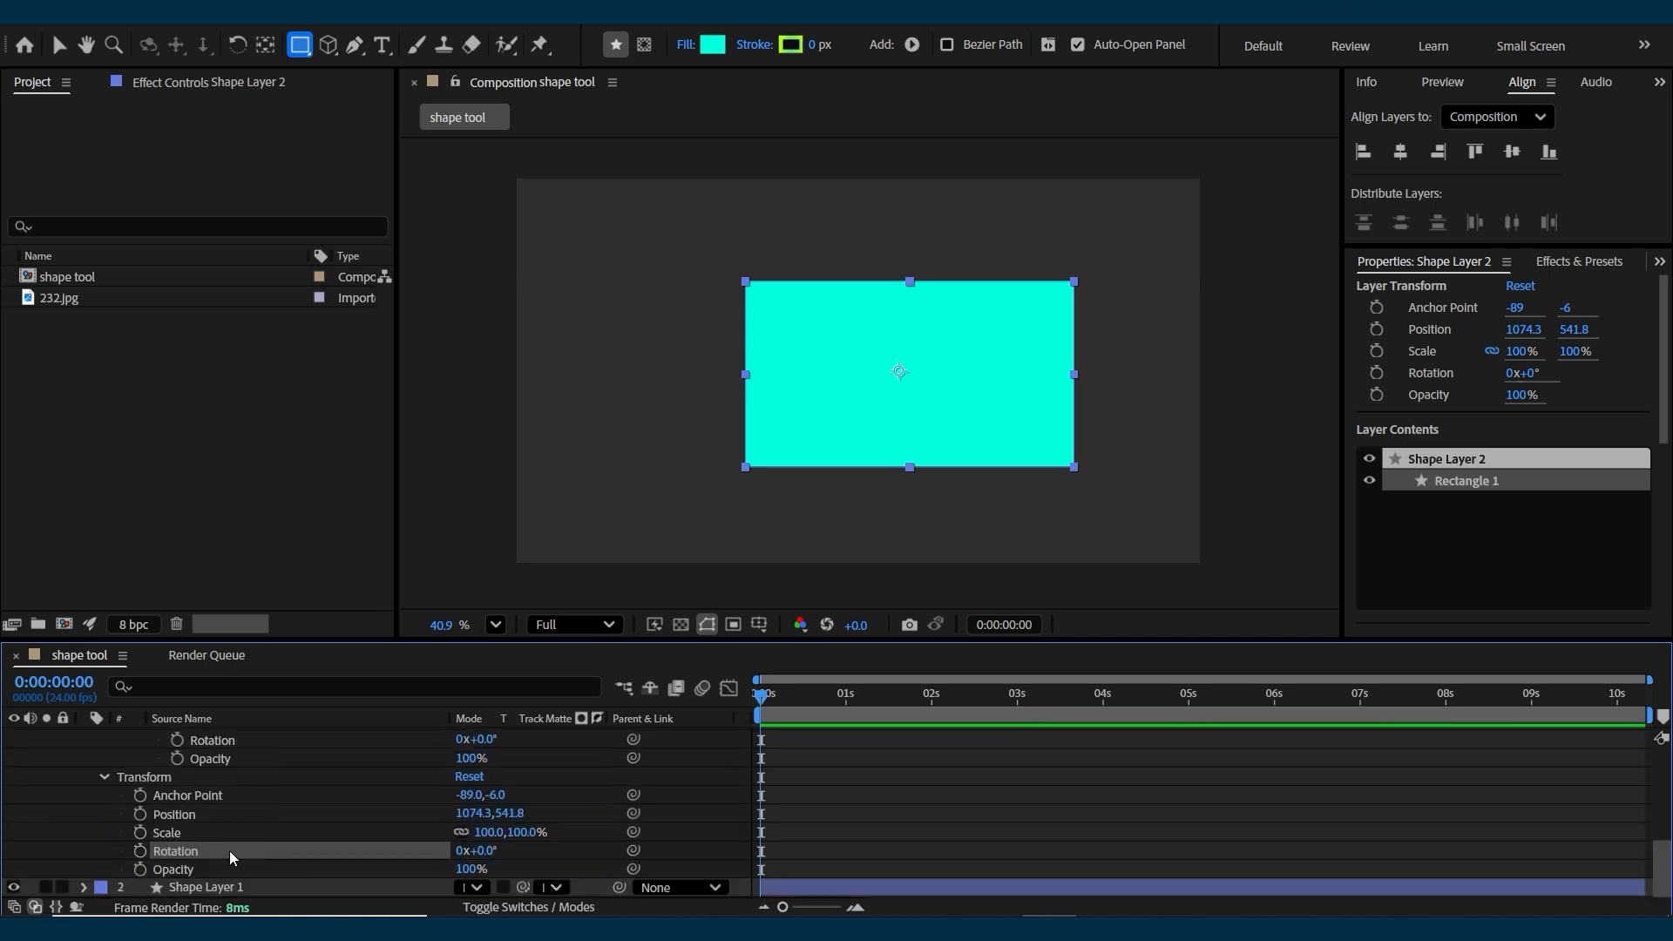
scroll(222, 856, up, 5)
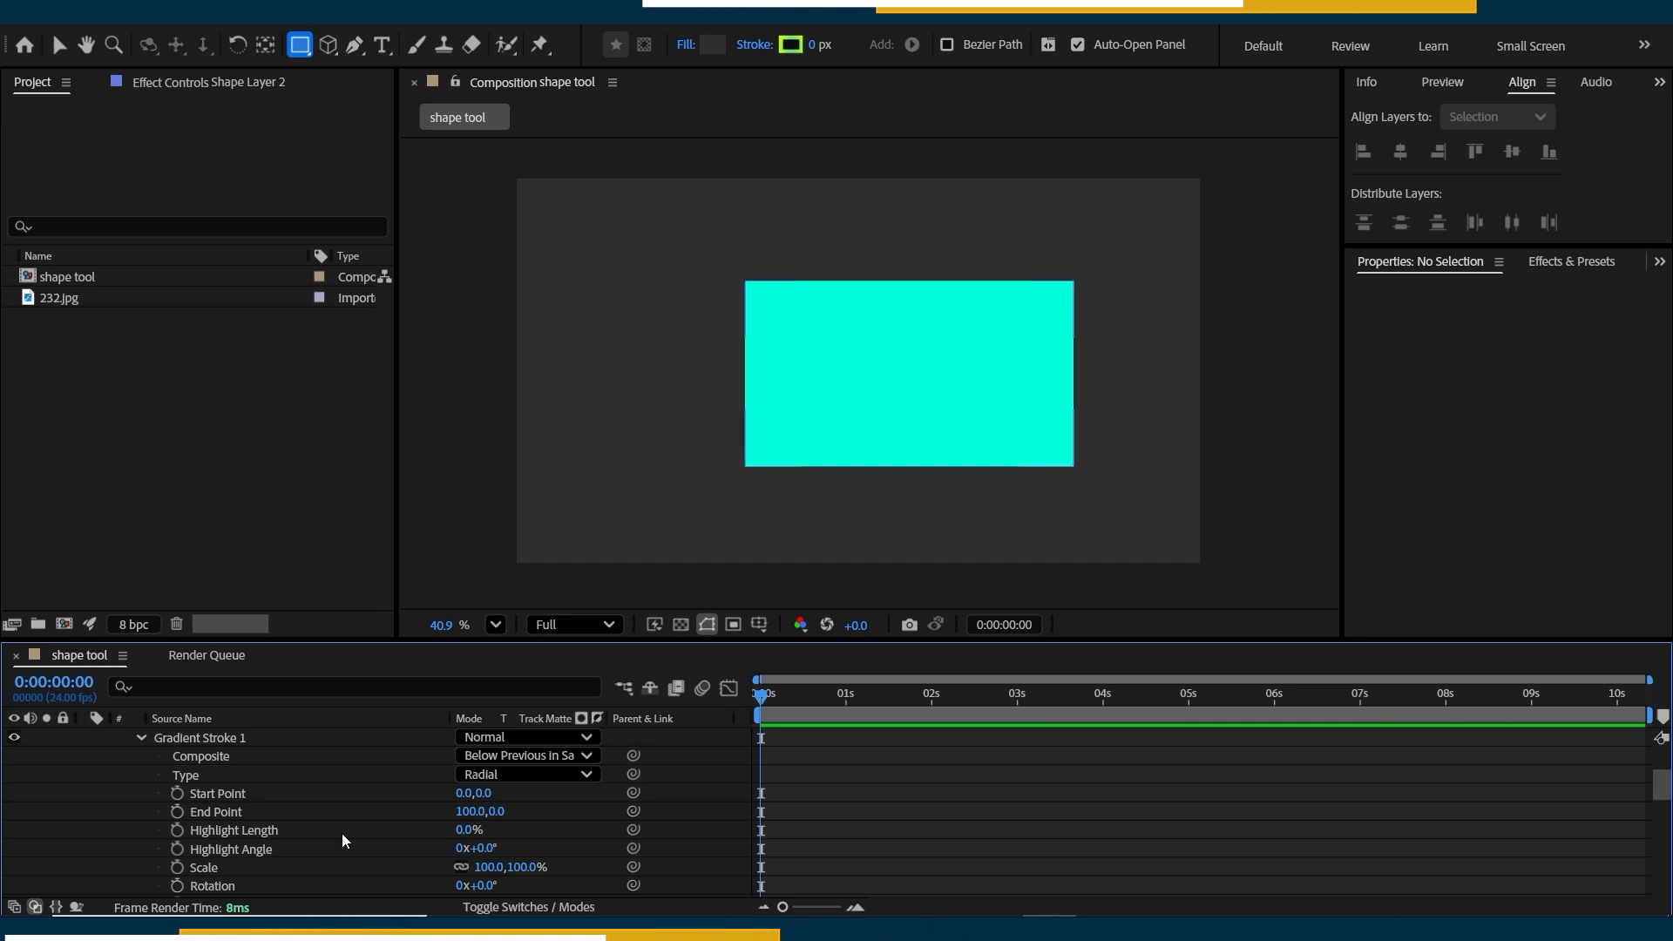
Review the shapes, fills, strokes and path operations that can be added to Shape Layer 2's contents, and collapse the layer.
scroll(344, 841, up, 3)
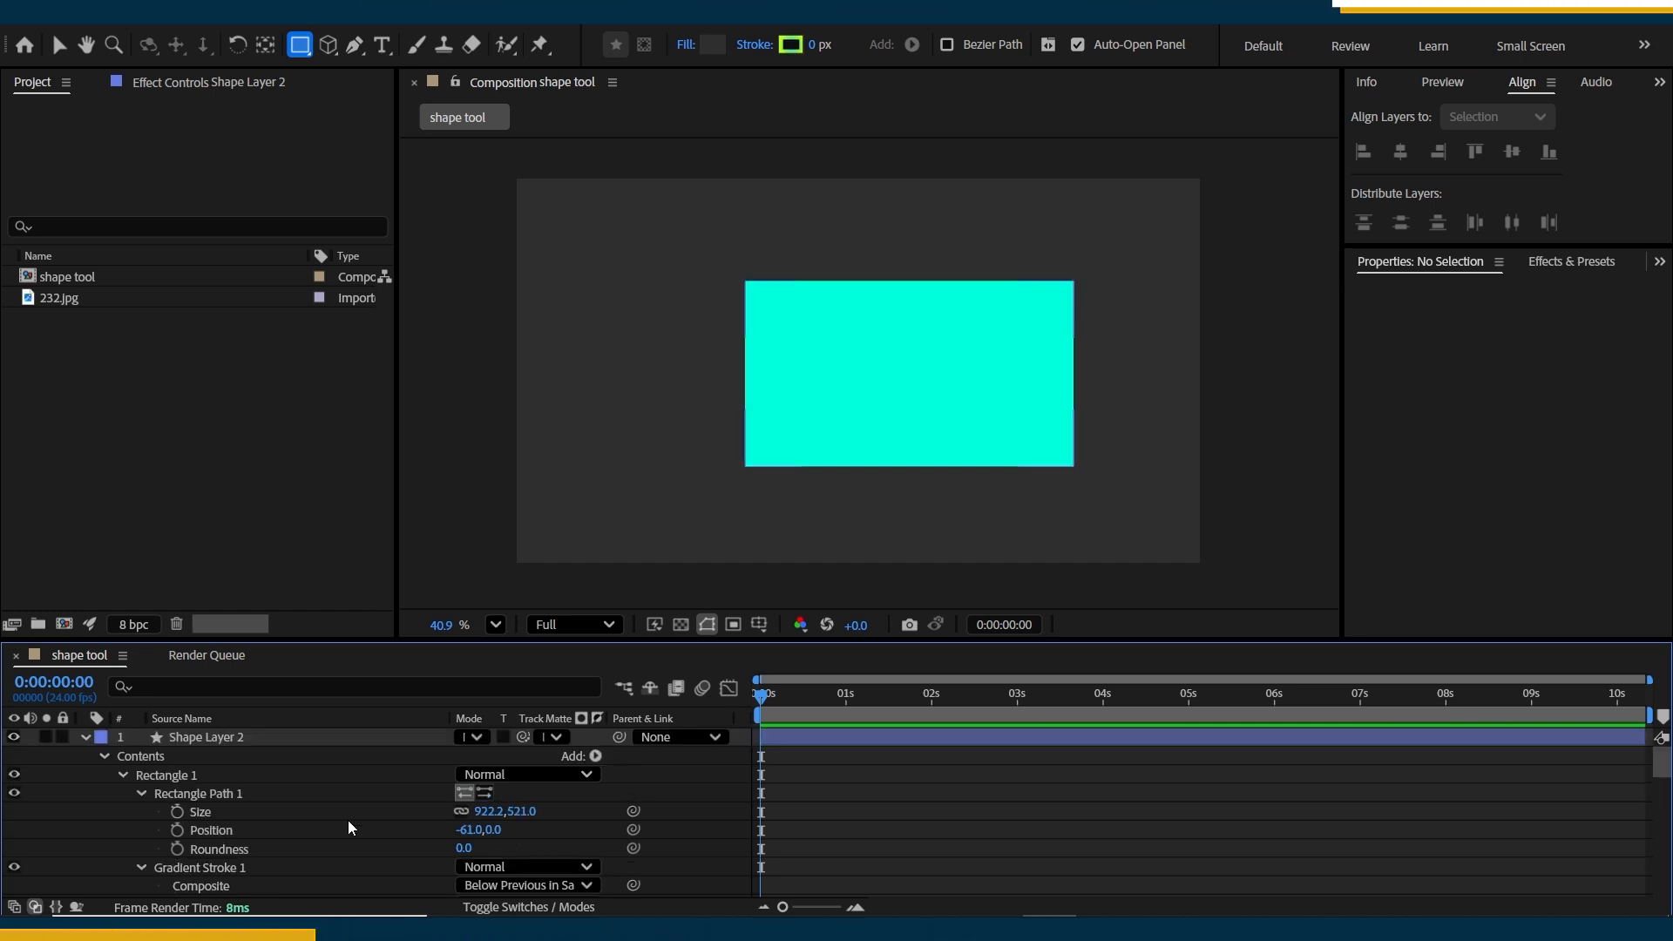
click(597, 757)
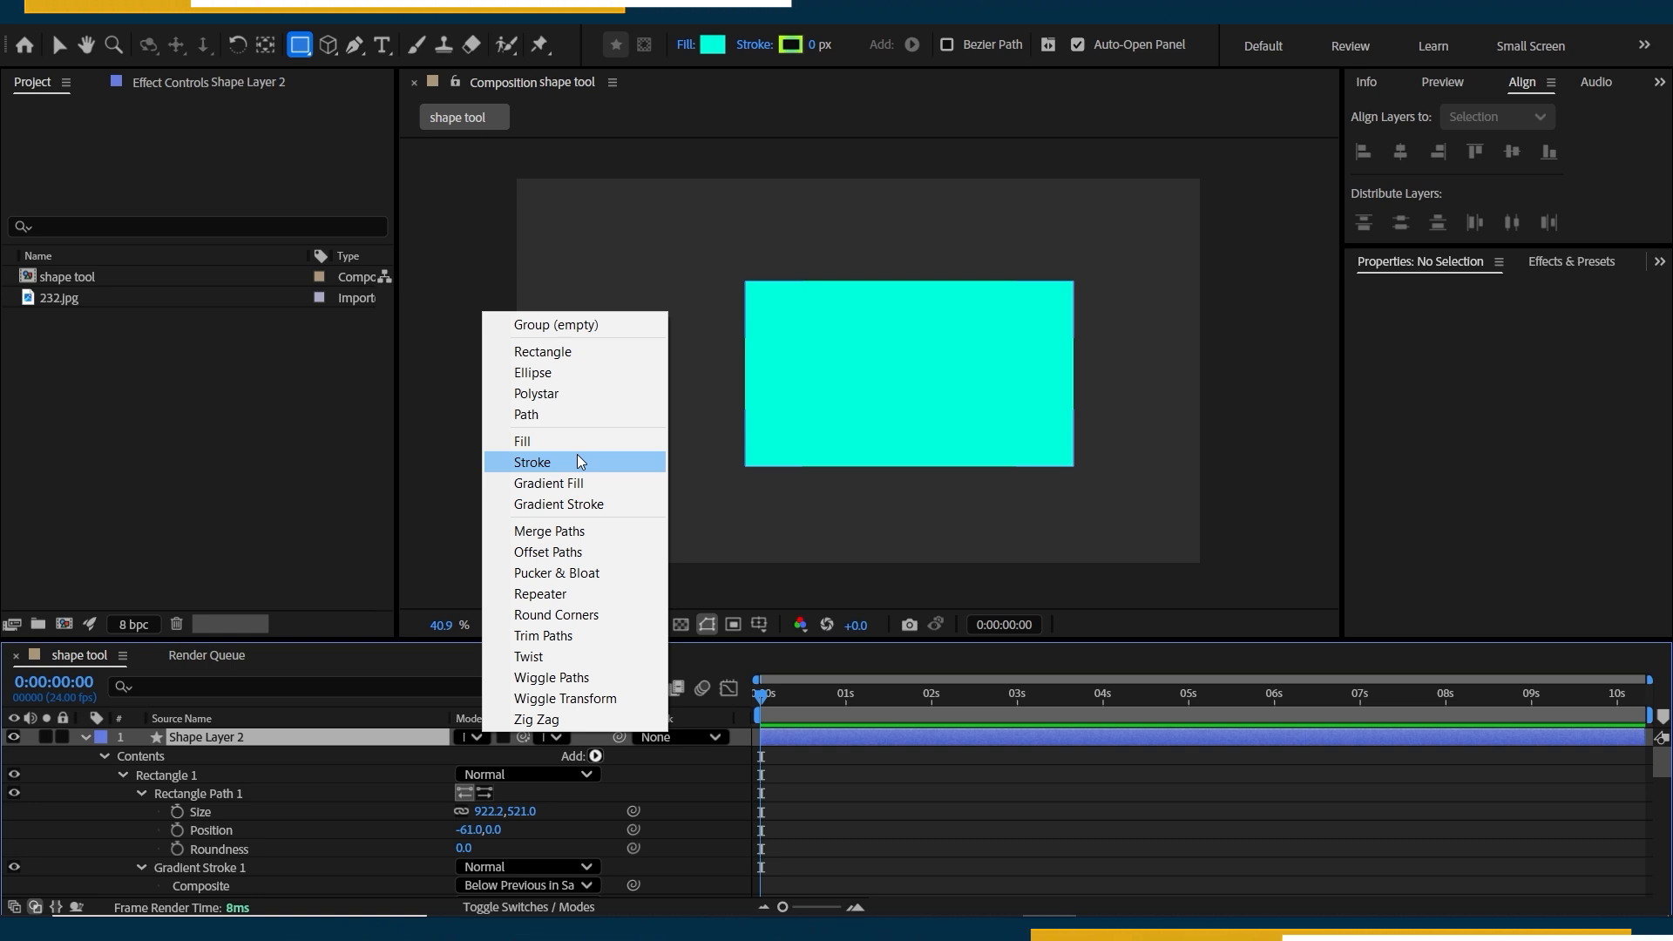
click(69, 814)
click(84, 739)
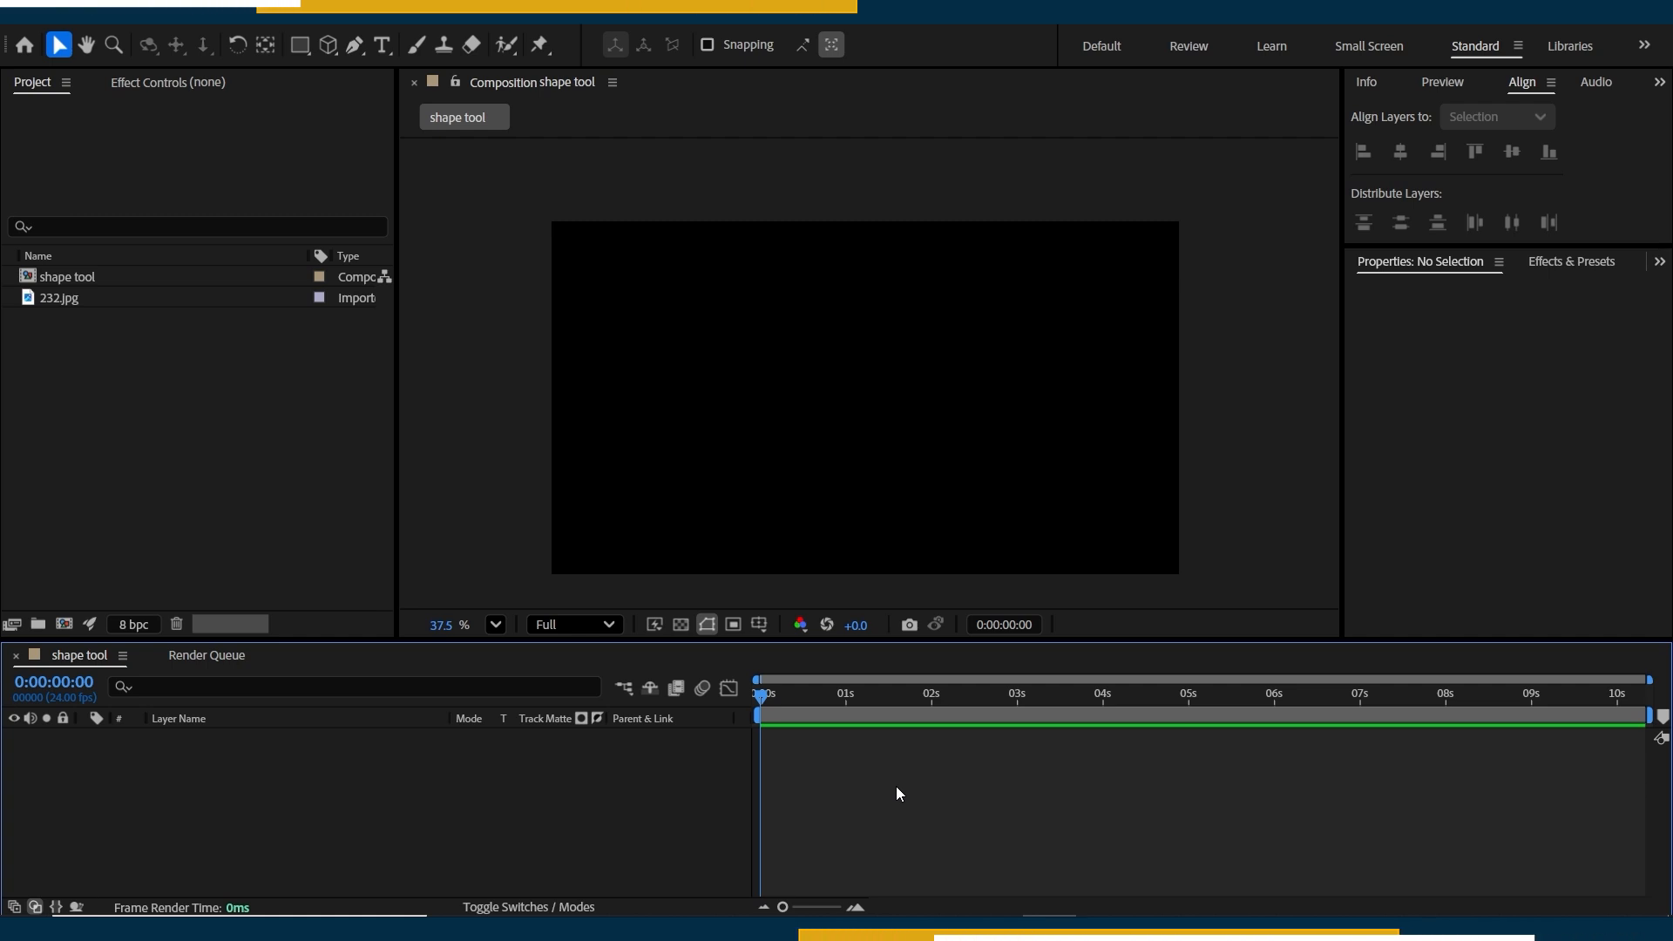
Draw a cube mesh about 536 px in size near the composition's centre and rotate it to orientation 42.8°, 340.4°, 298.3°.
click(327, 44)
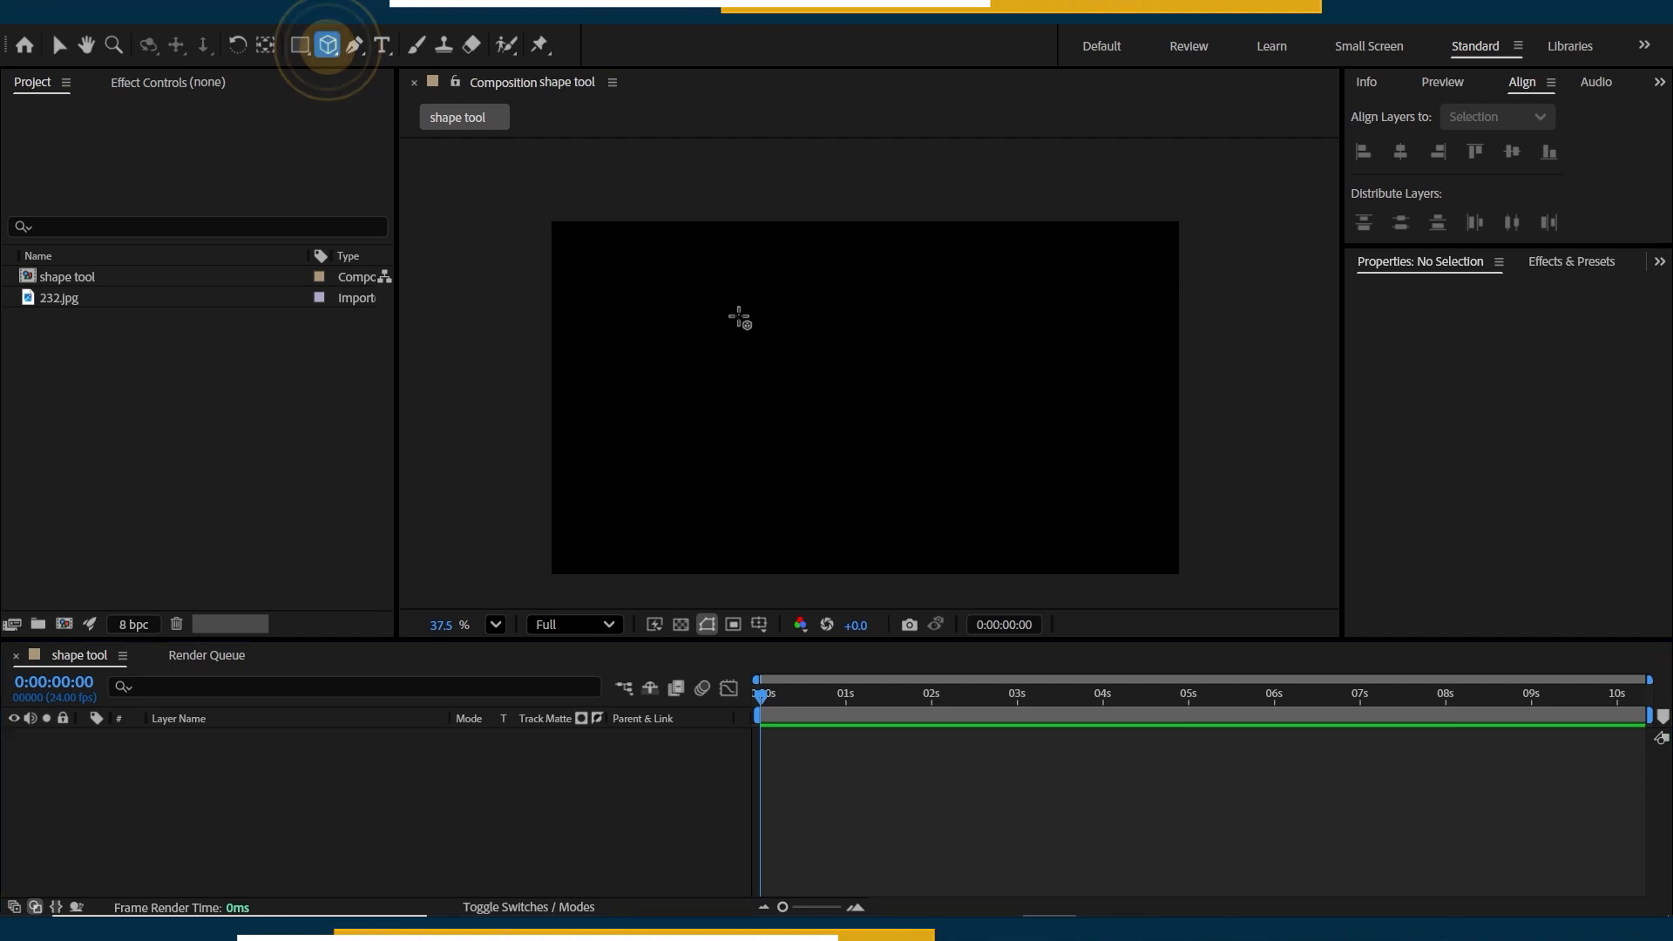
drag(797, 313, 990, 500)
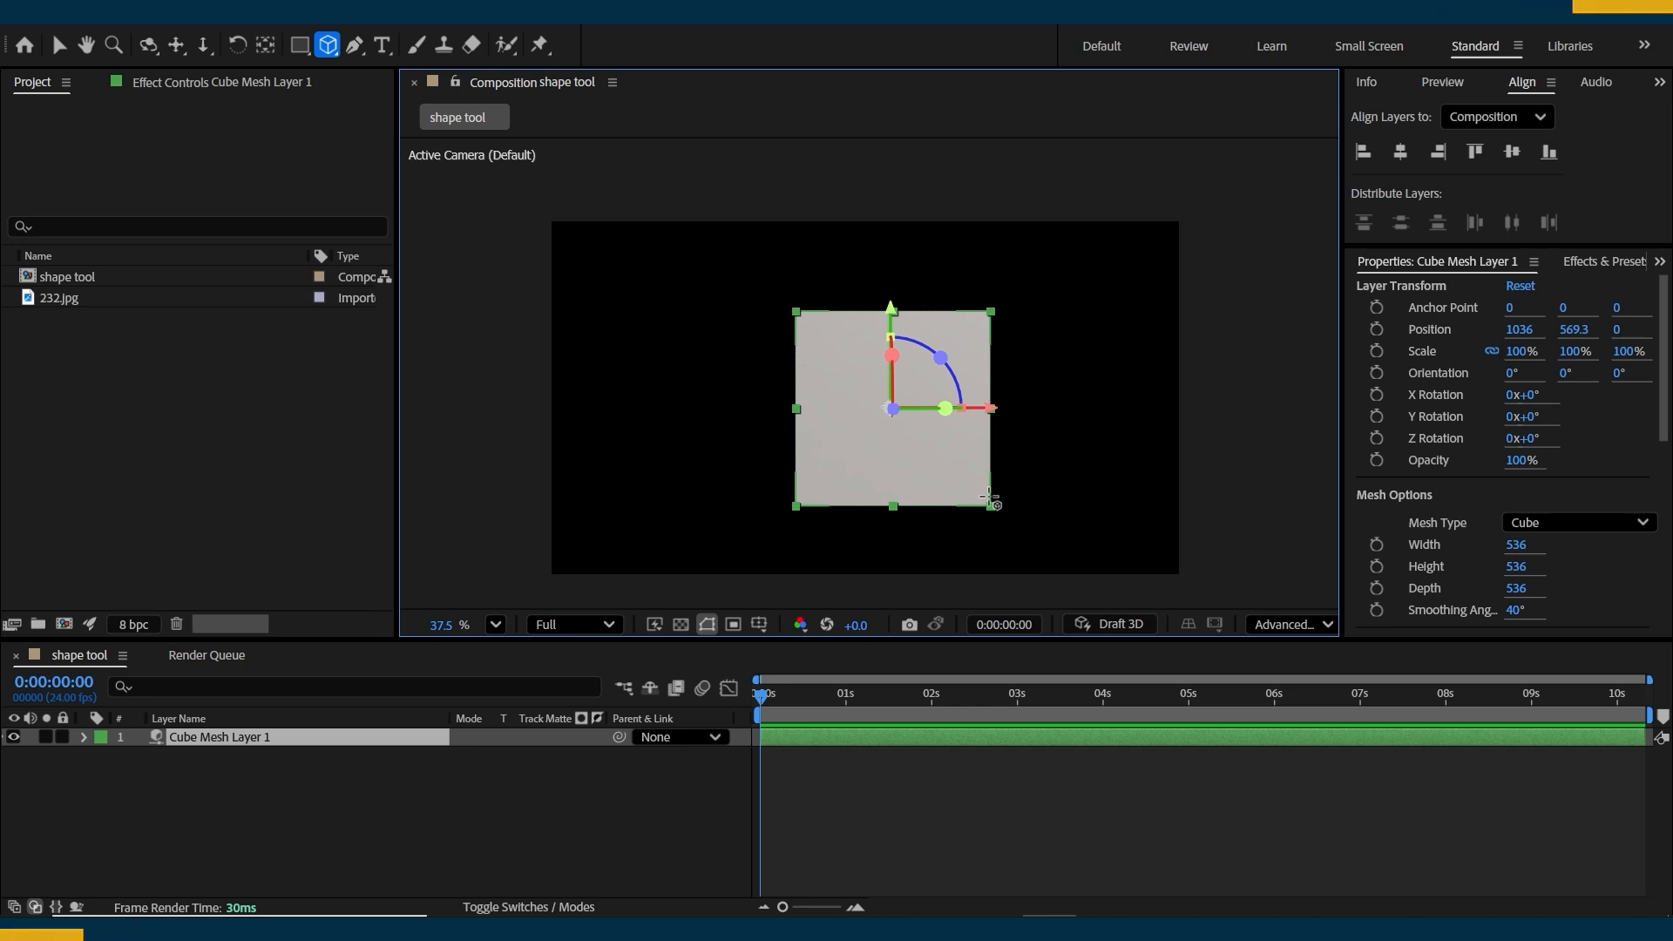
key(v)
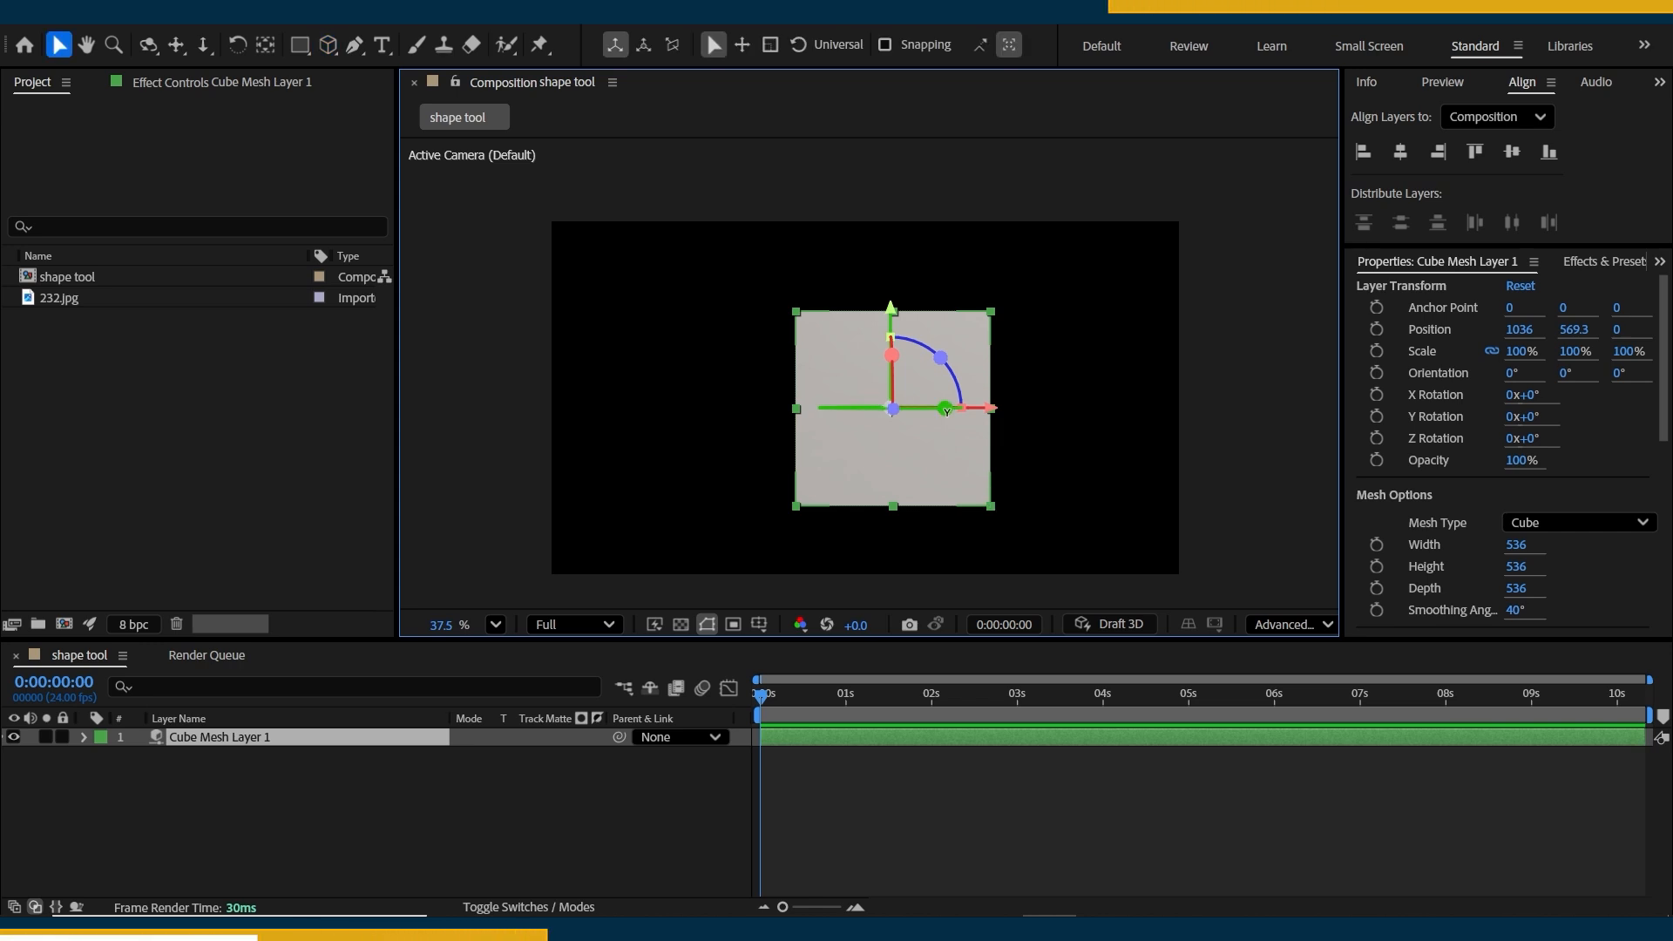
drag(945, 407, 869, 404)
click(857, 788)
click(861, 739)
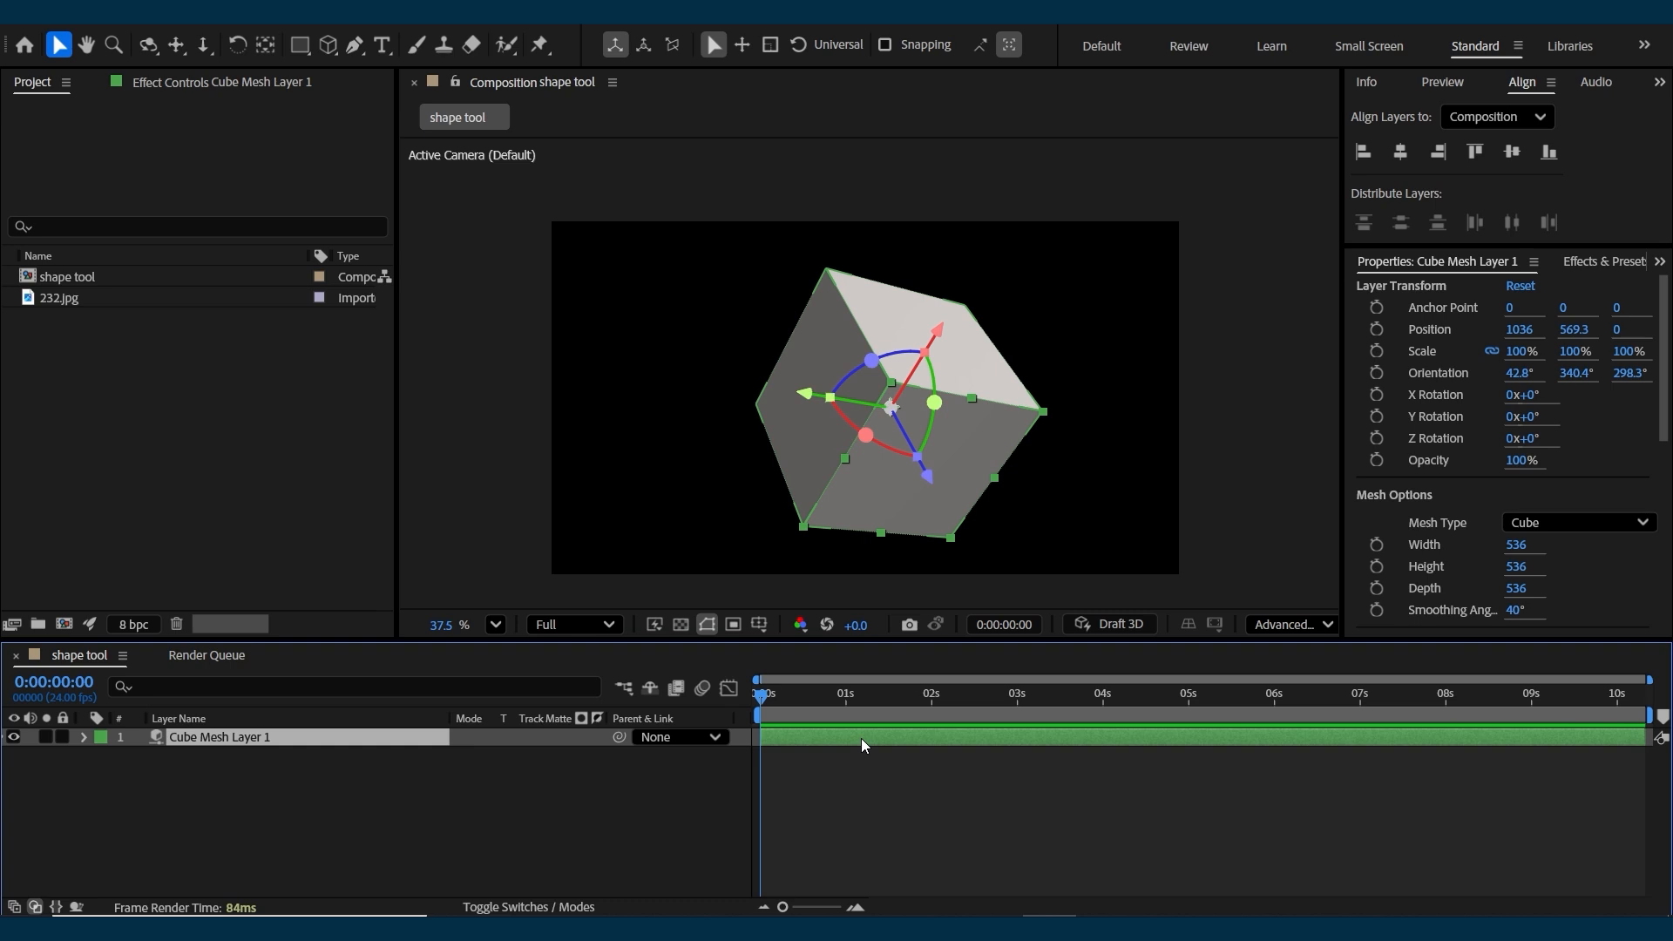
click(810, 784)
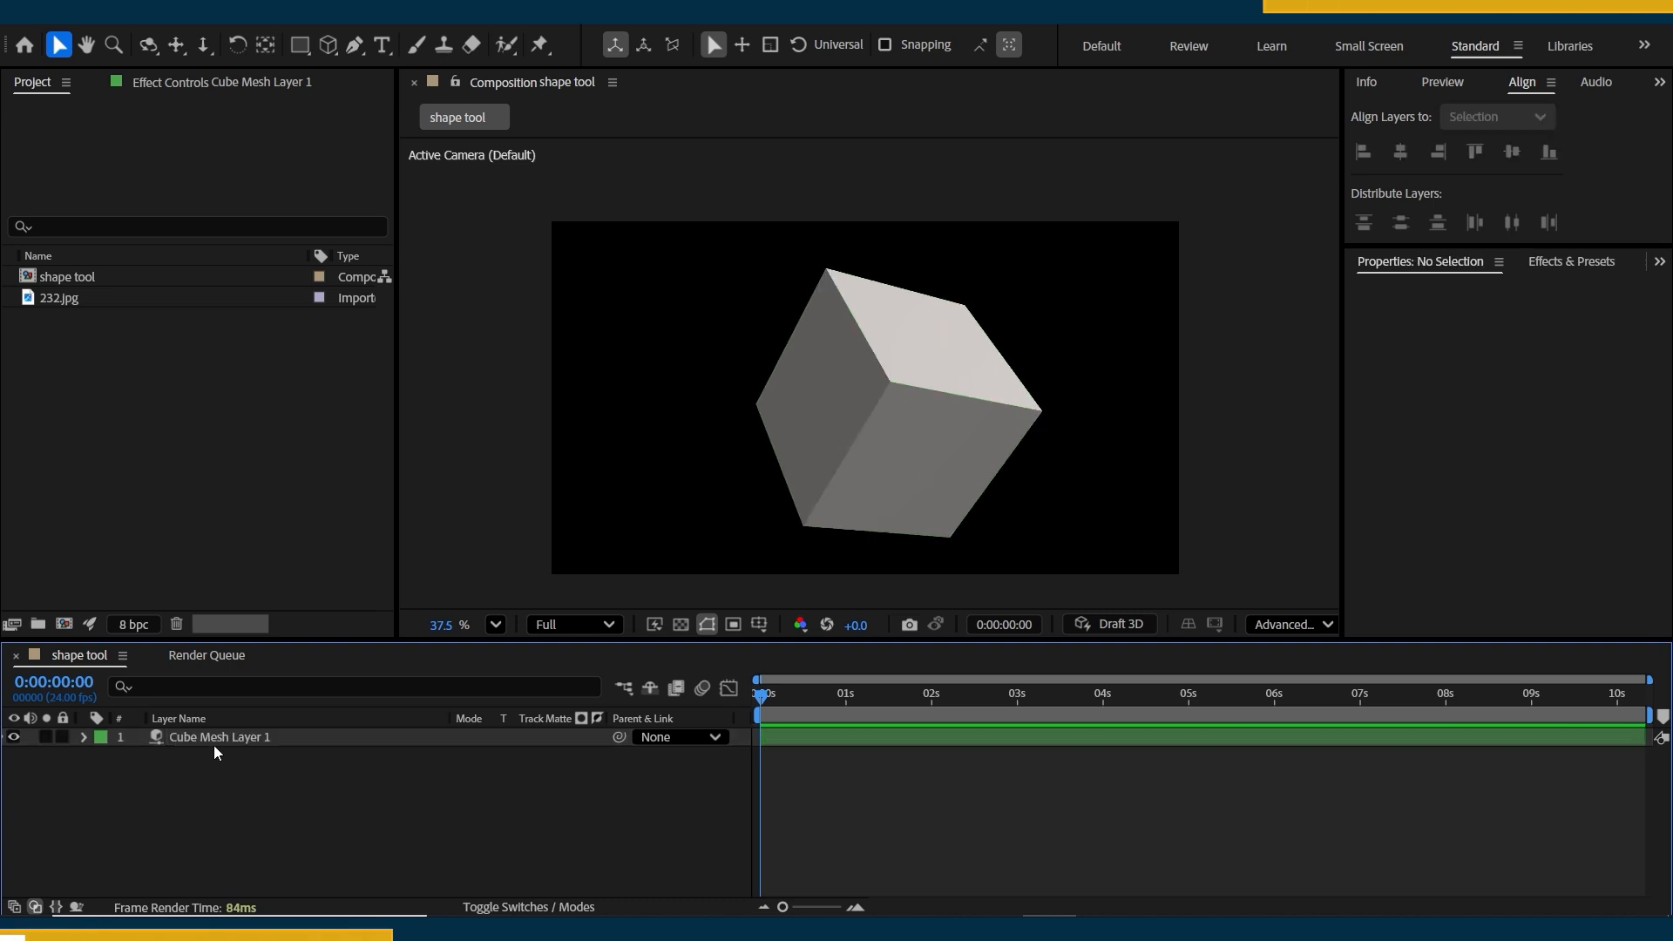
Expand Cube Mesh Layer 1's properties and set X orientation to 204.8°, X rotation to 94°, Y rotation to 85° and Z rotation to 134°.
click(209, 741)
click(82, 737)
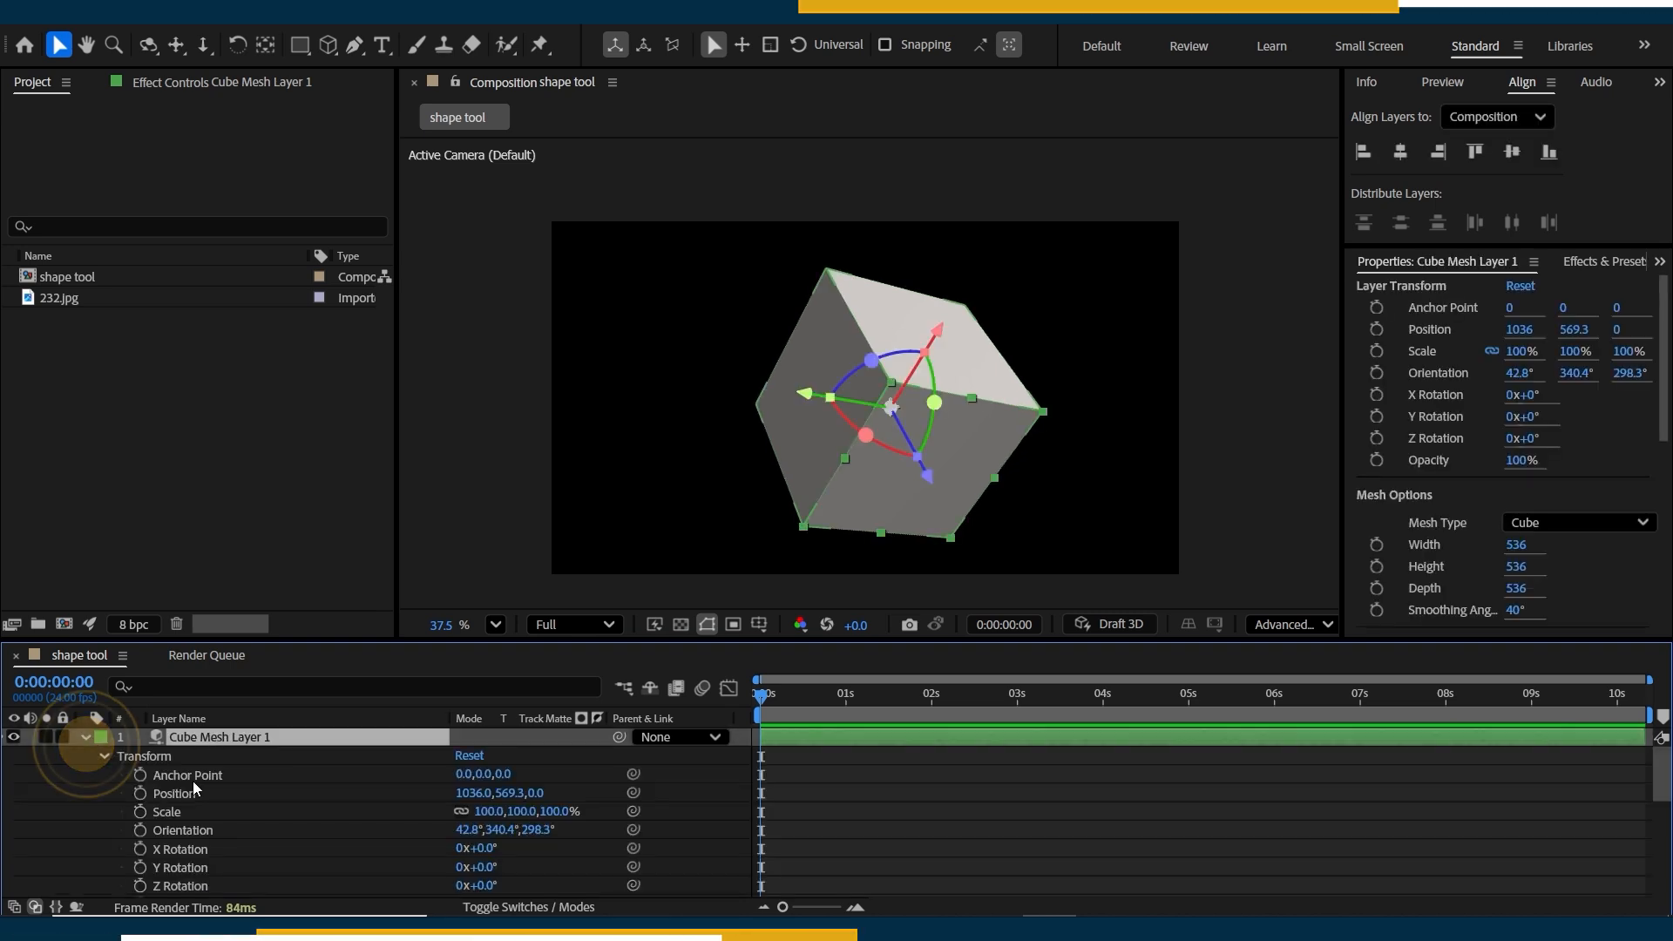
scroll(191, 780, down, 8)
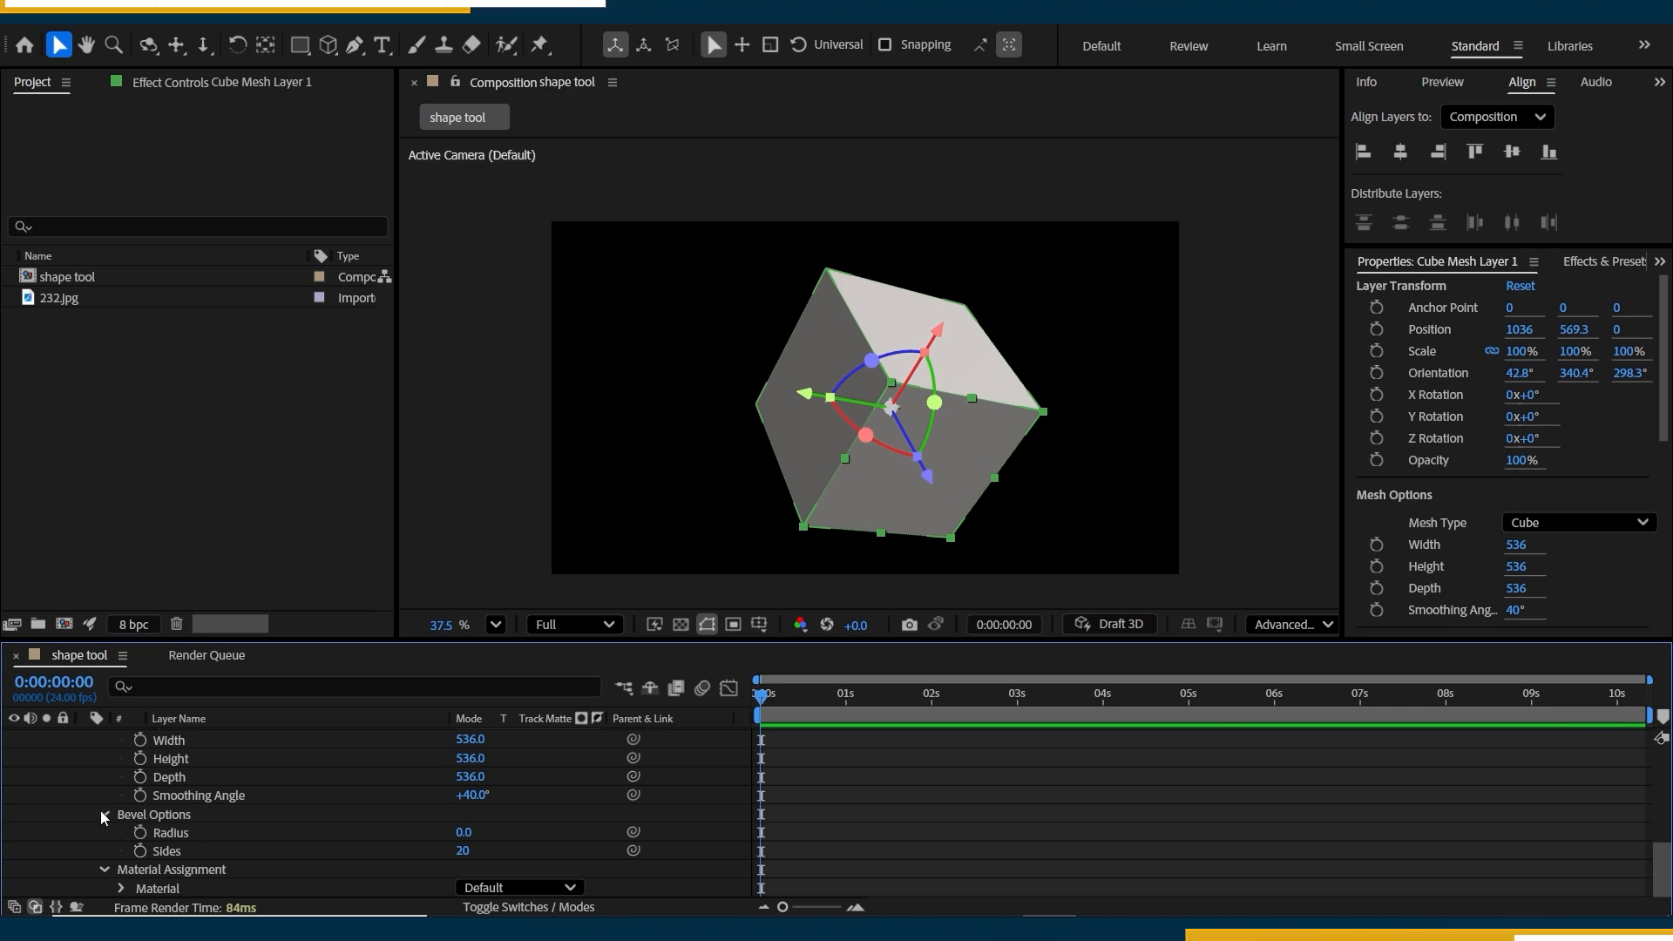
scroll(274, 779, up, 8)
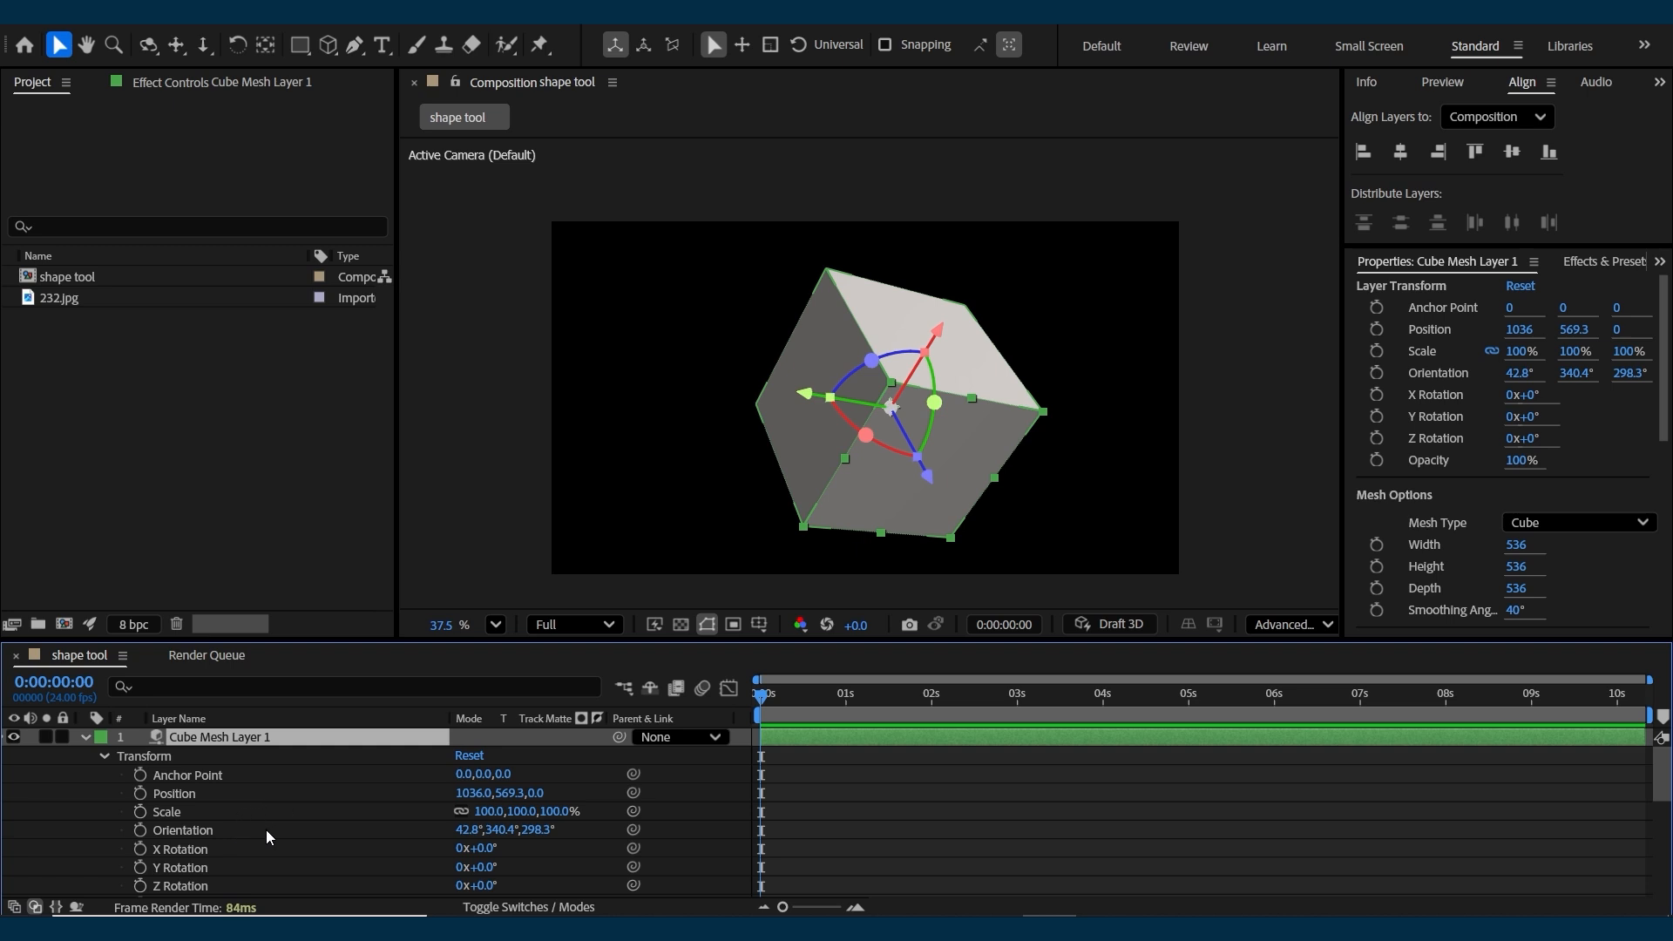
drag(265, 829, 259, 835)
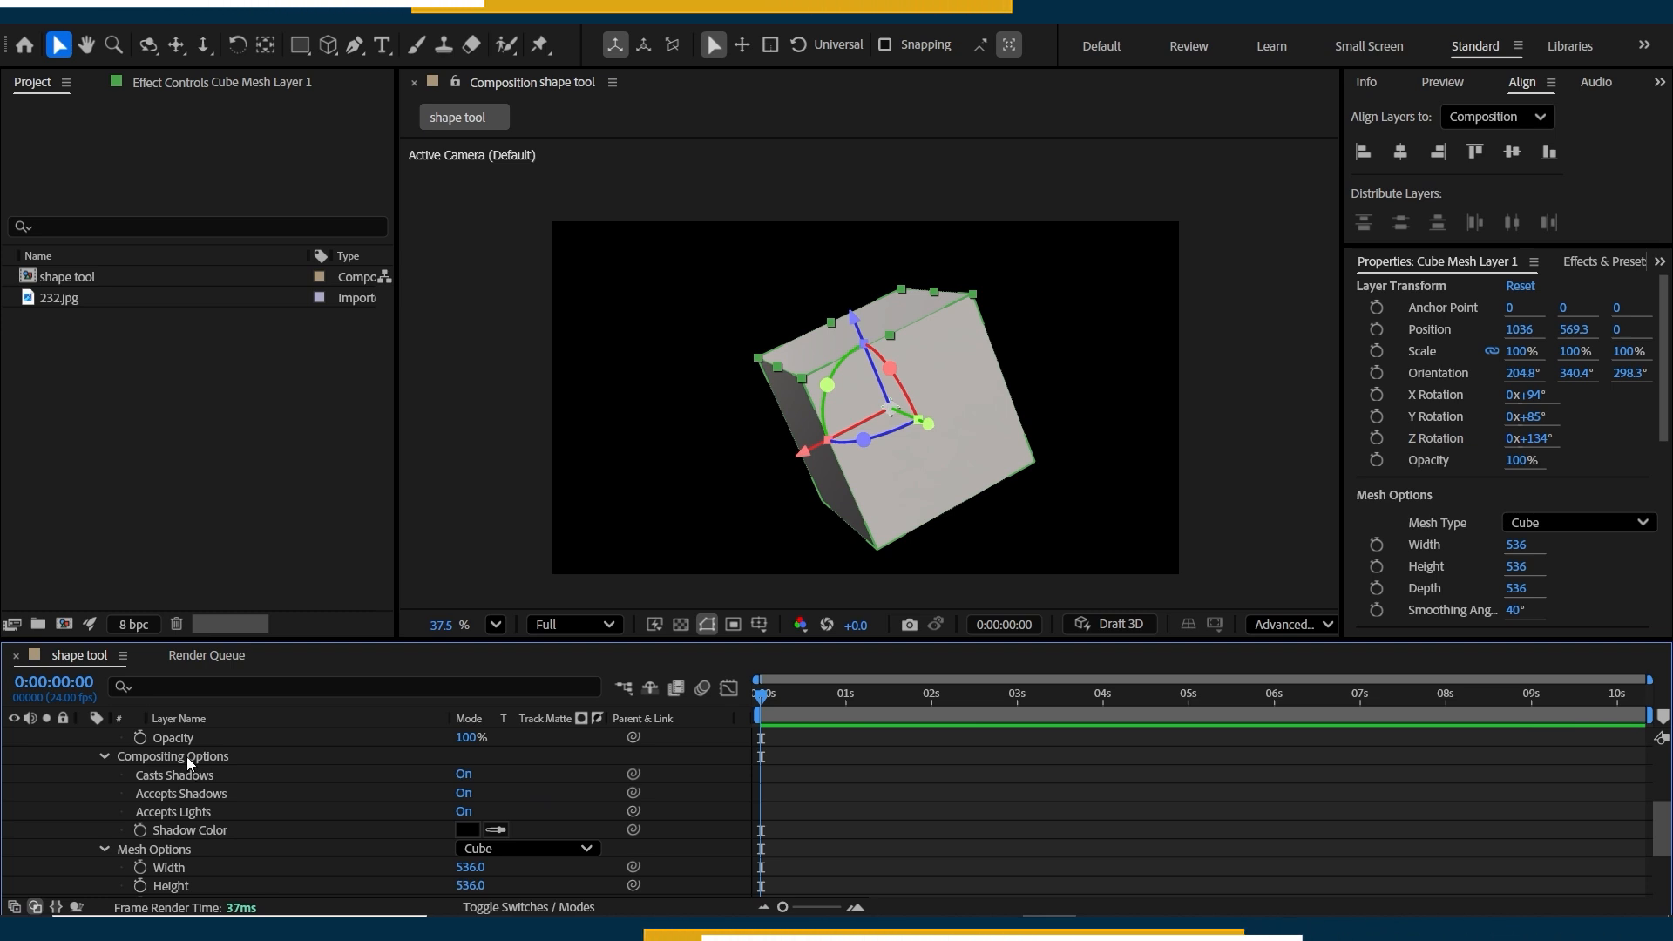
Try the Cone and Torus mesh types on Cube Mesh Layer 1 and settle on Sphere.
scroll(228, 849, down, 1)
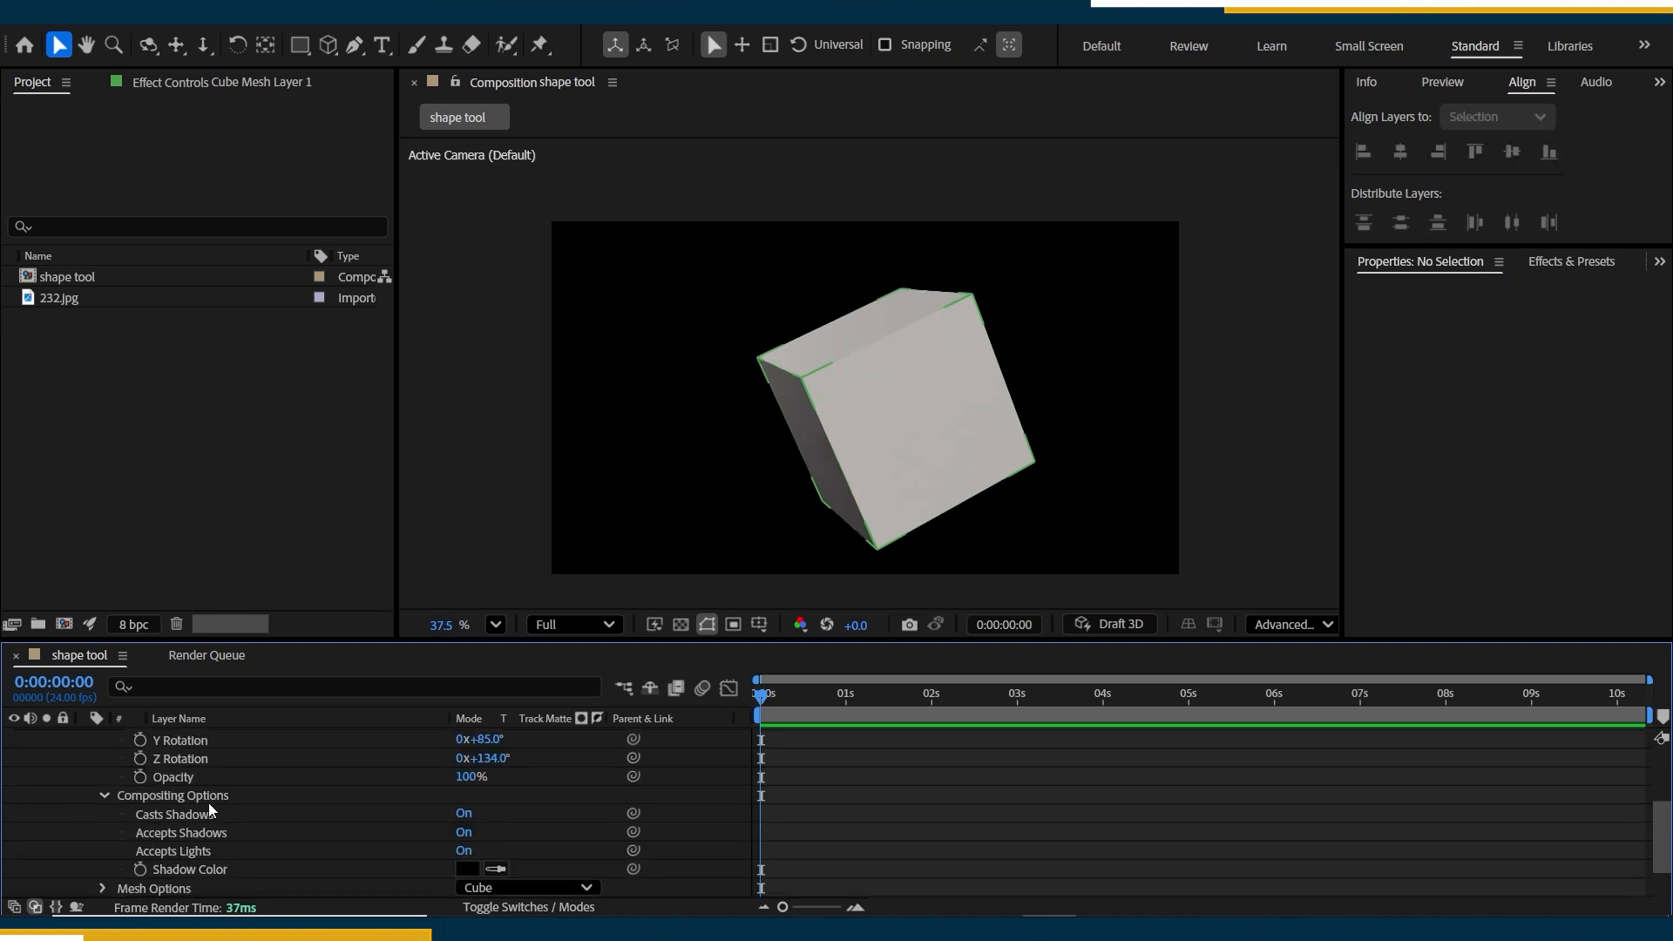
scroll(221, 810, down, 1)
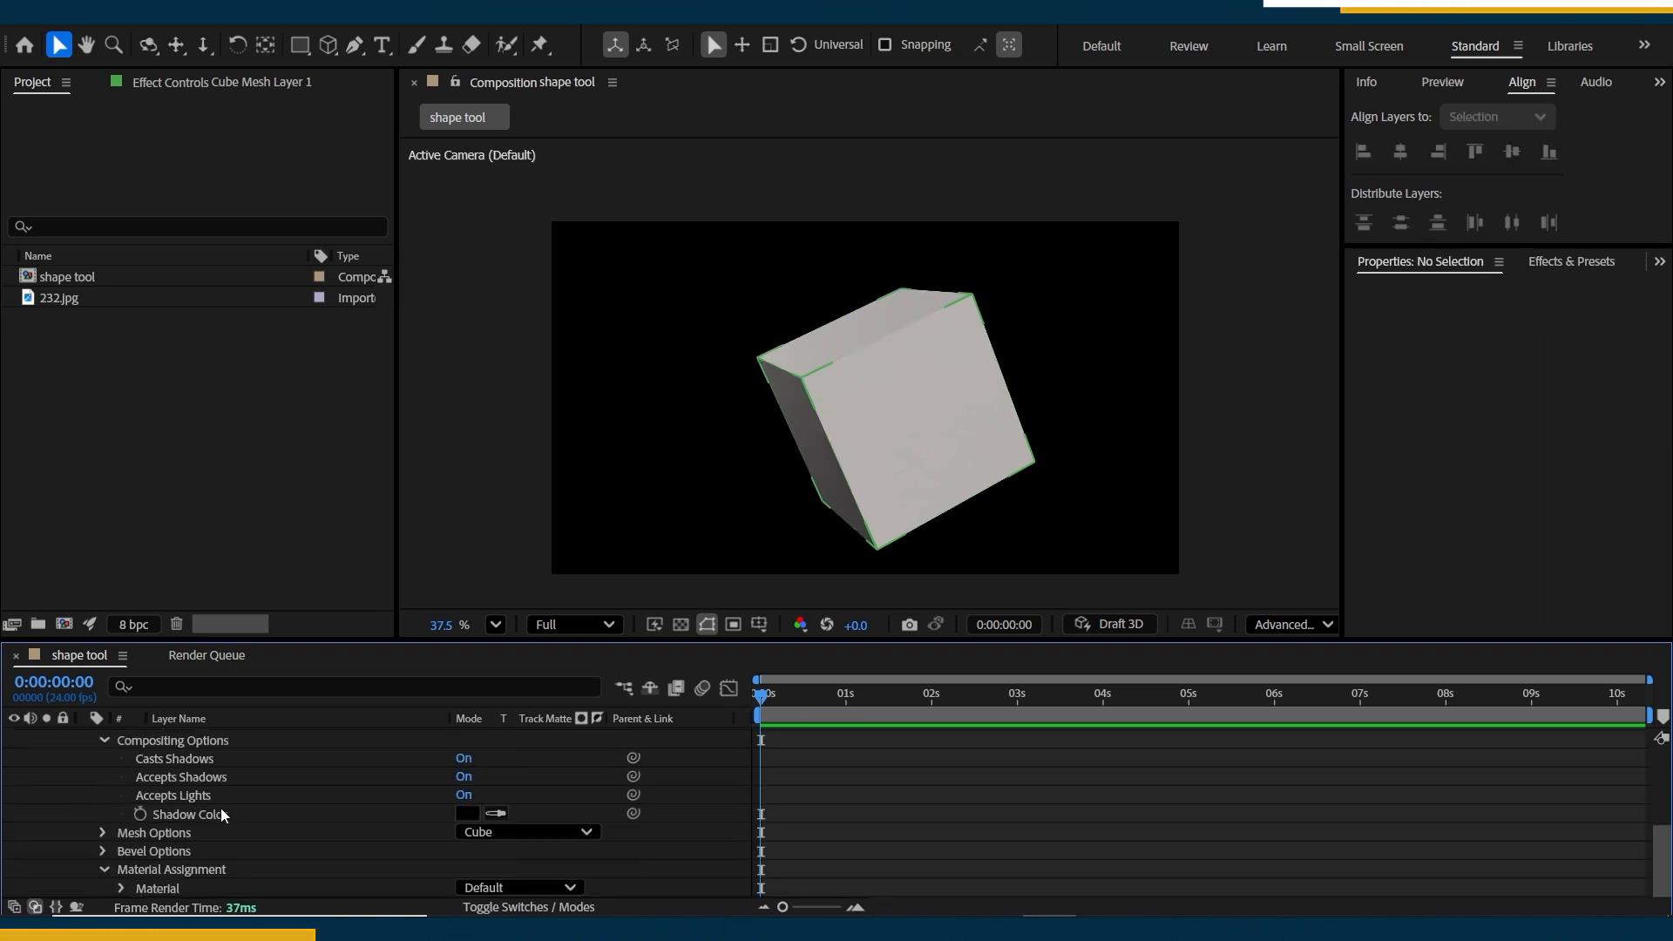
click(575, 832)
click(546, 786)
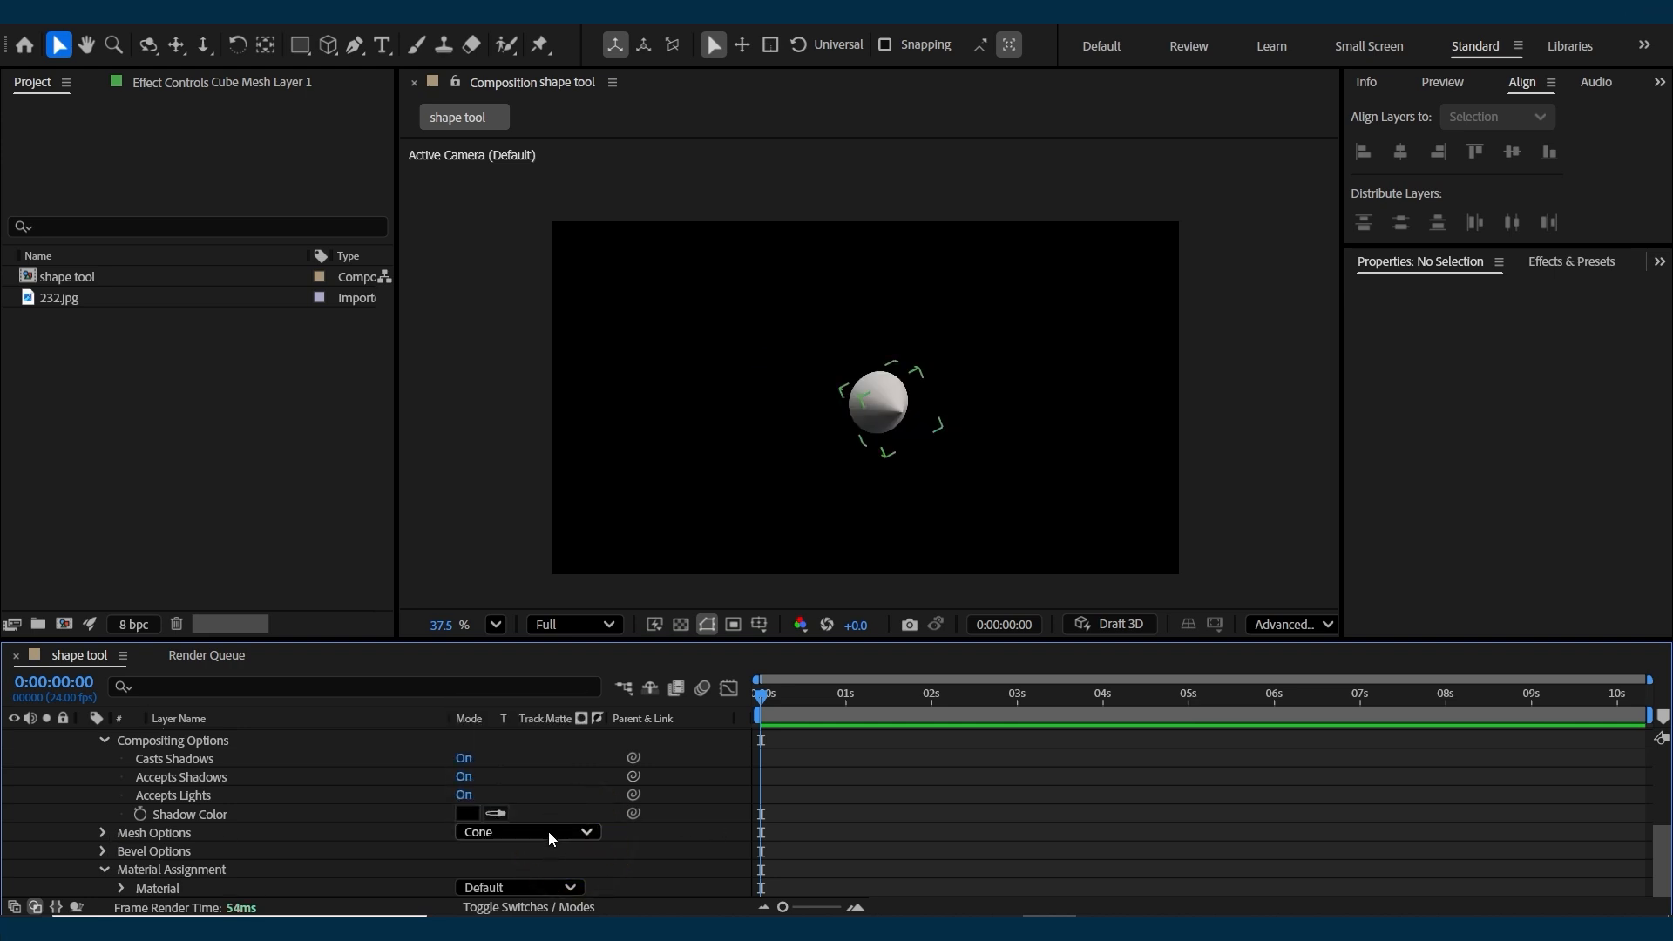
click(547, 831)
click(522, 768)
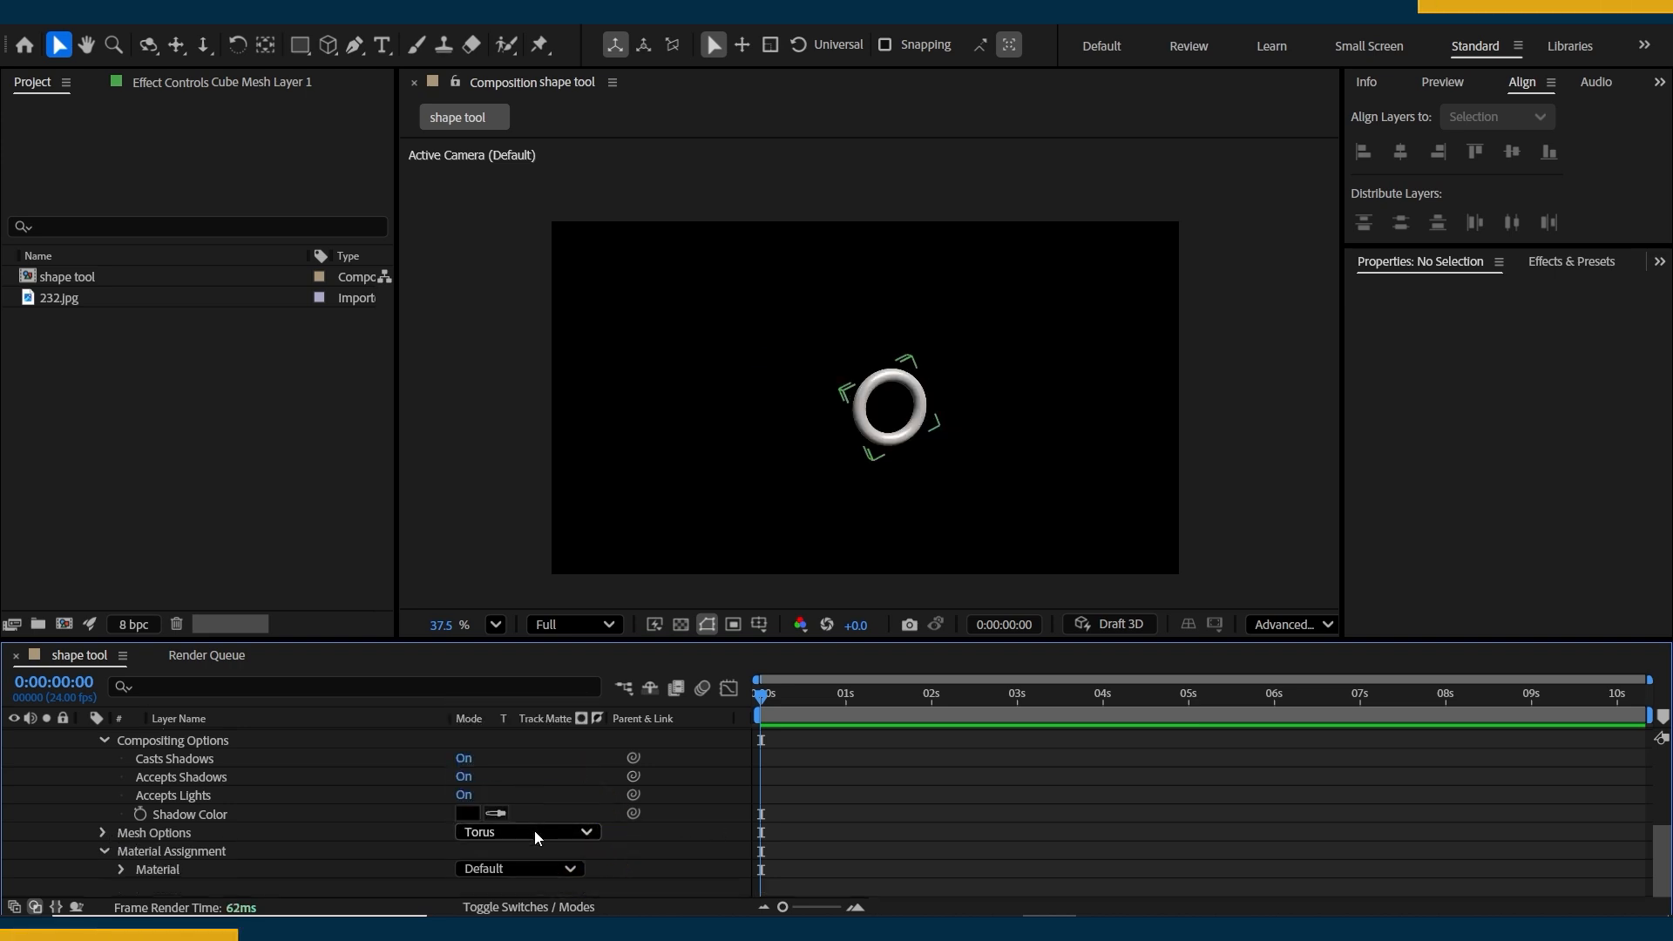
click(535, 830)
click(505, 728)
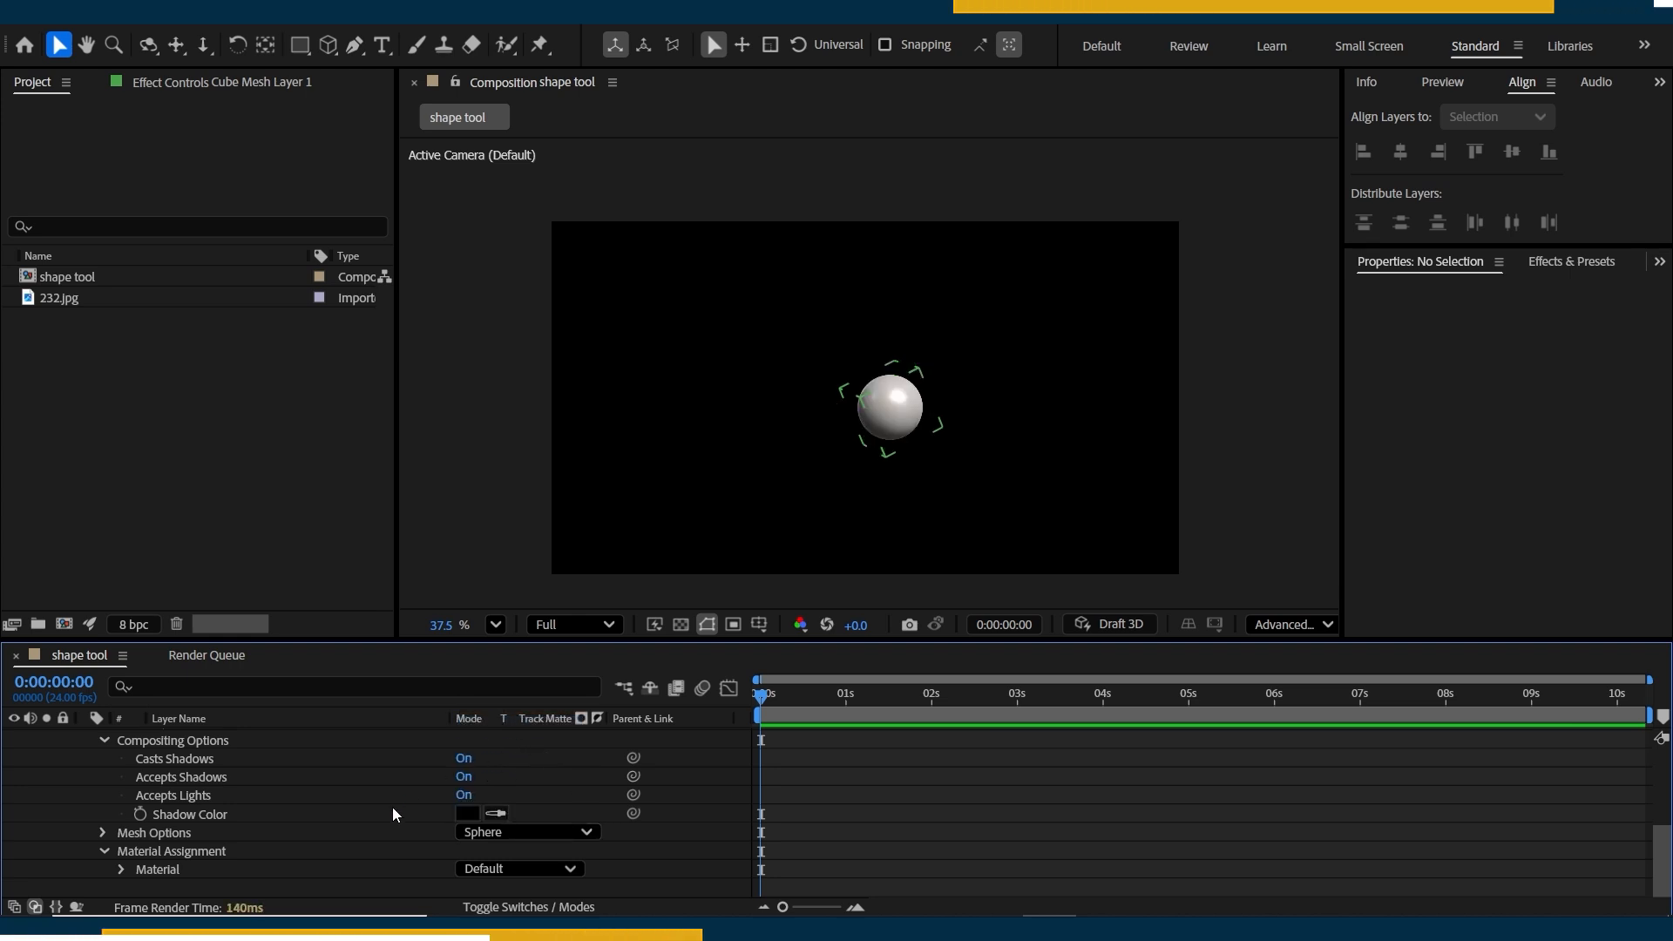
Review the available mesh types and the mesh layer's compositing, material and transform properties.
click(508, 831)
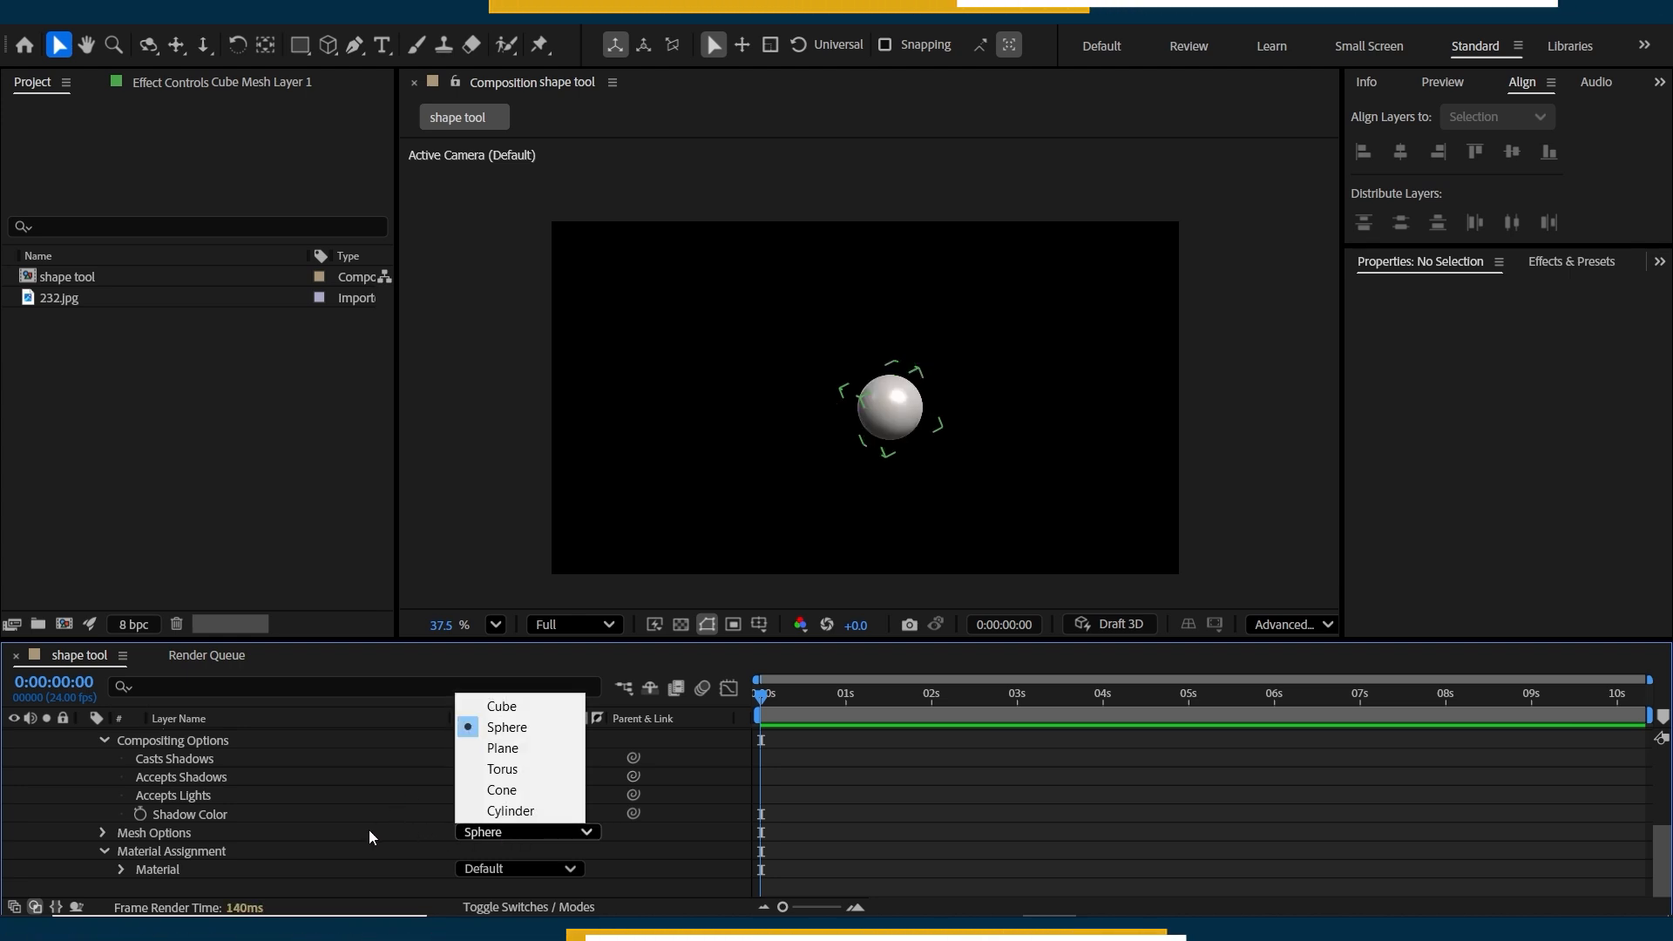
click(92, 787)
scroll(79, 814, up, 1)
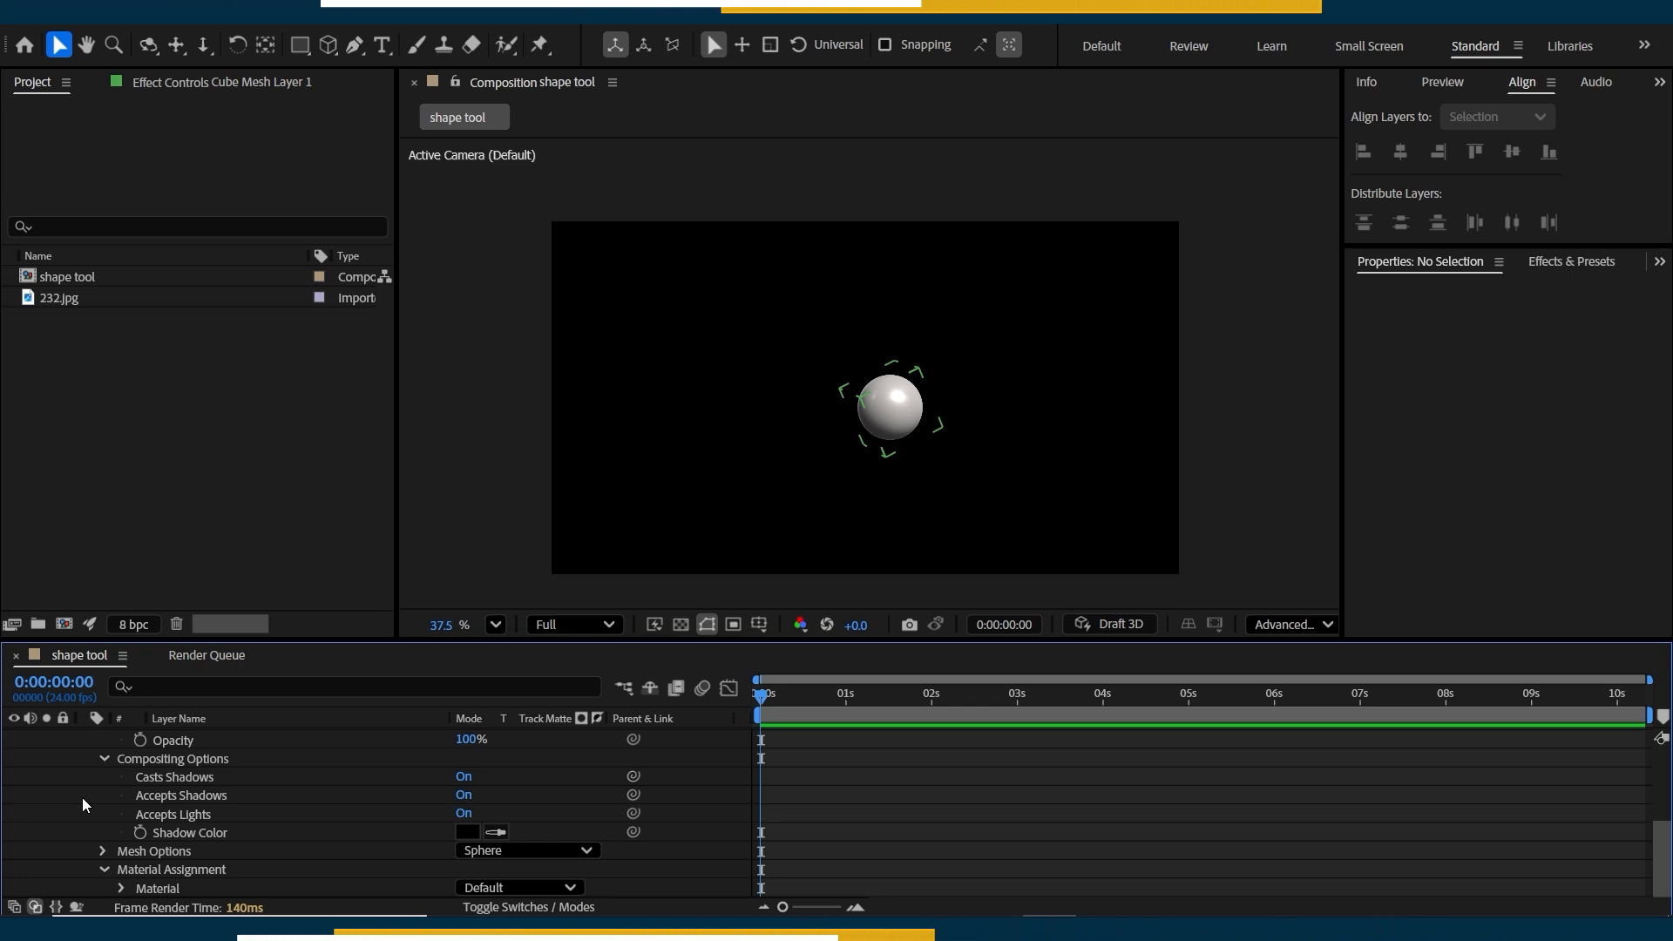
scroll(96, 823, up, 3)
scroll(97, 823, down, 3)
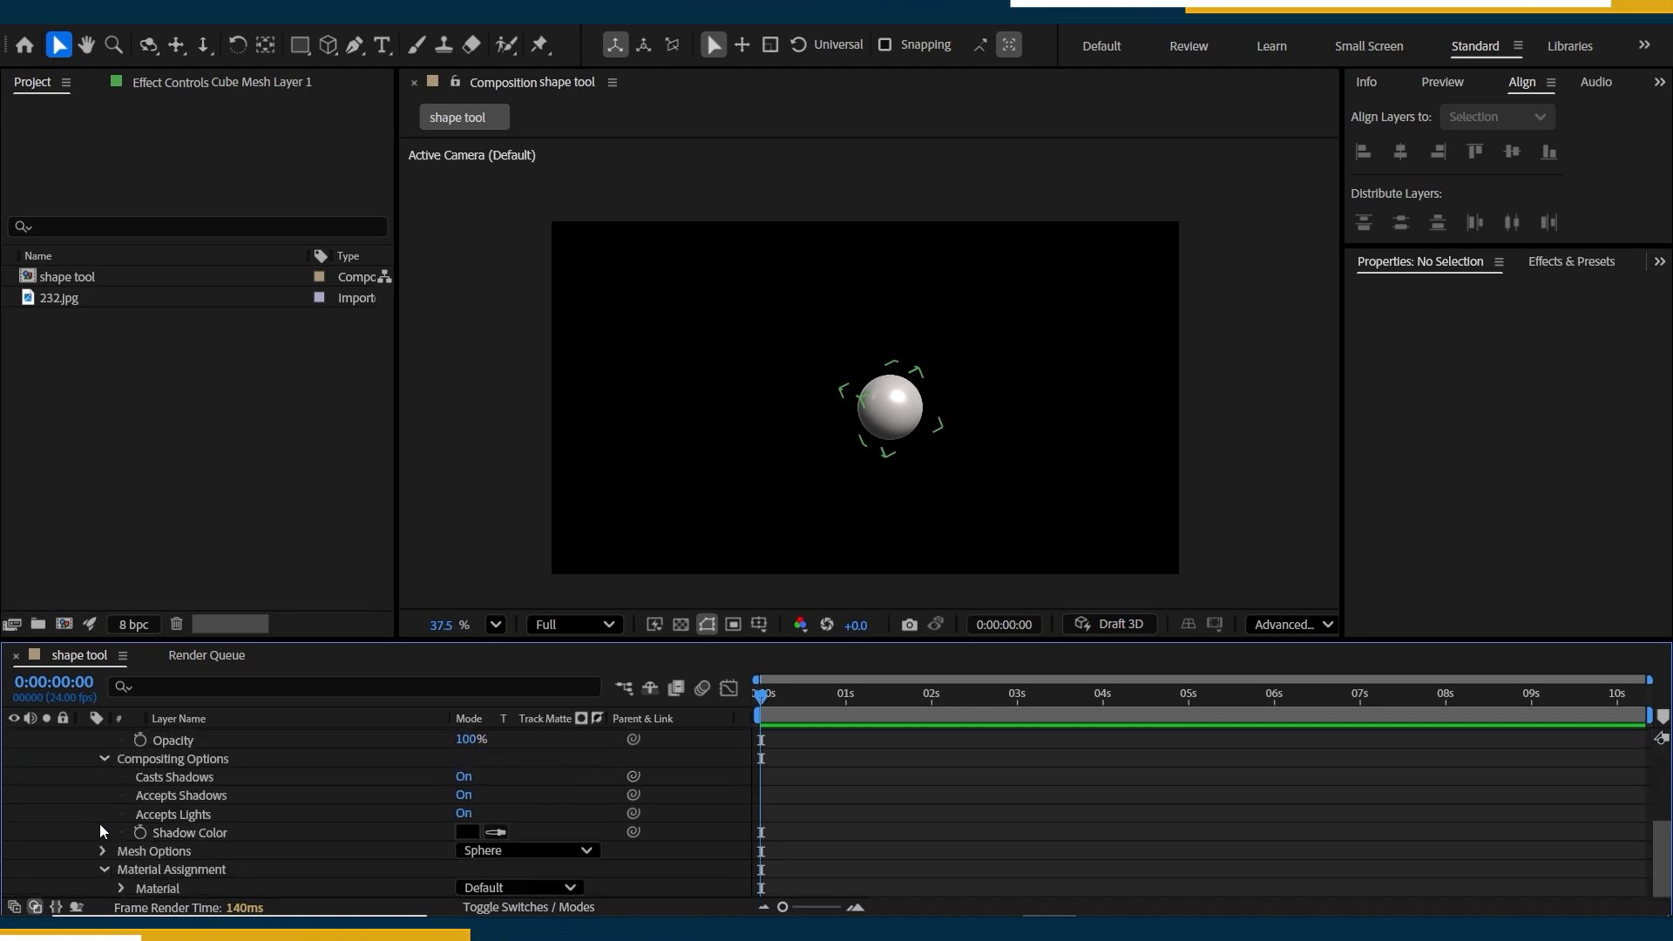
scroll(103, 823, up, 3)
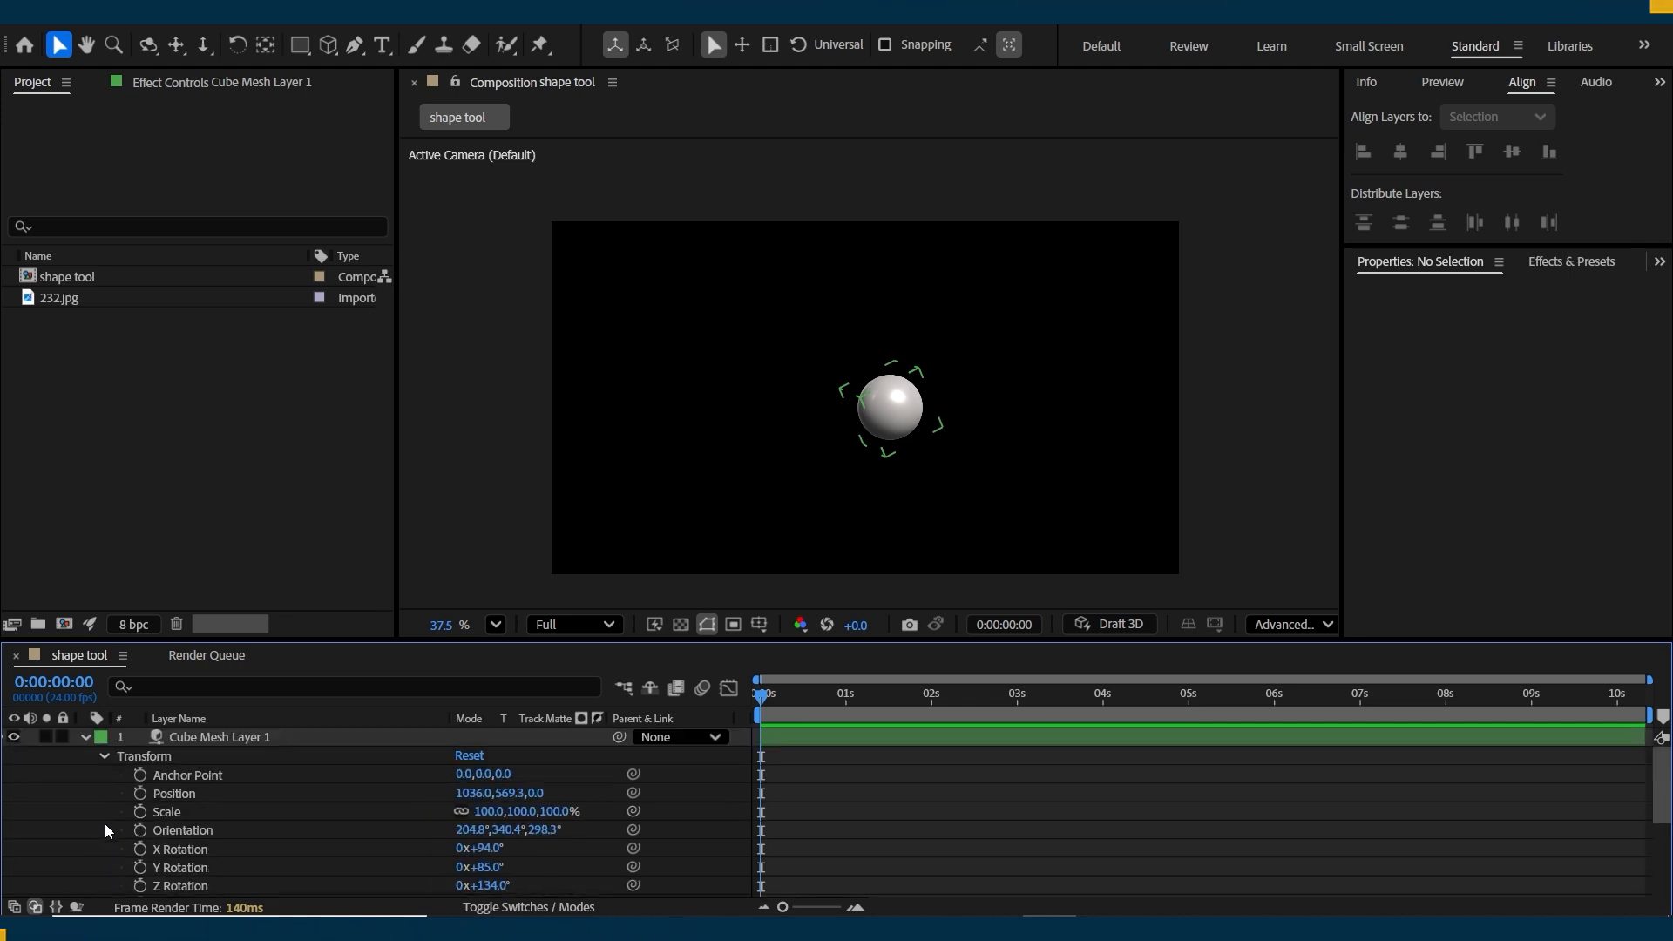
Delete Cube Mesh Layer 1 from the composition.
click(218, 742)
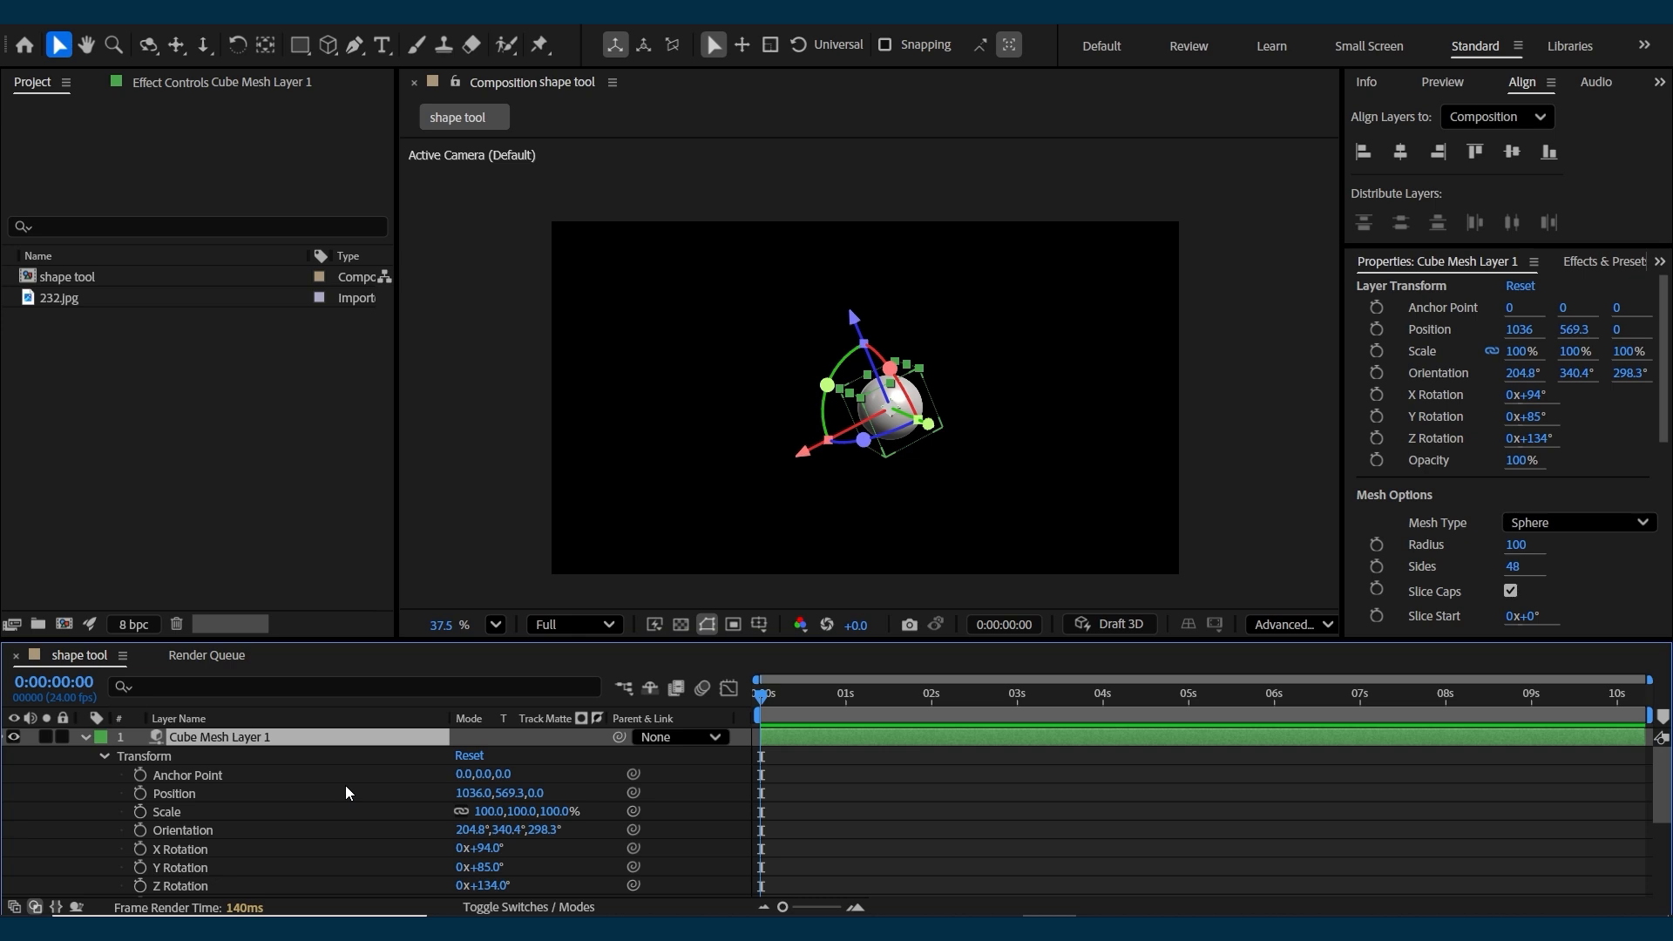
key(Delete)
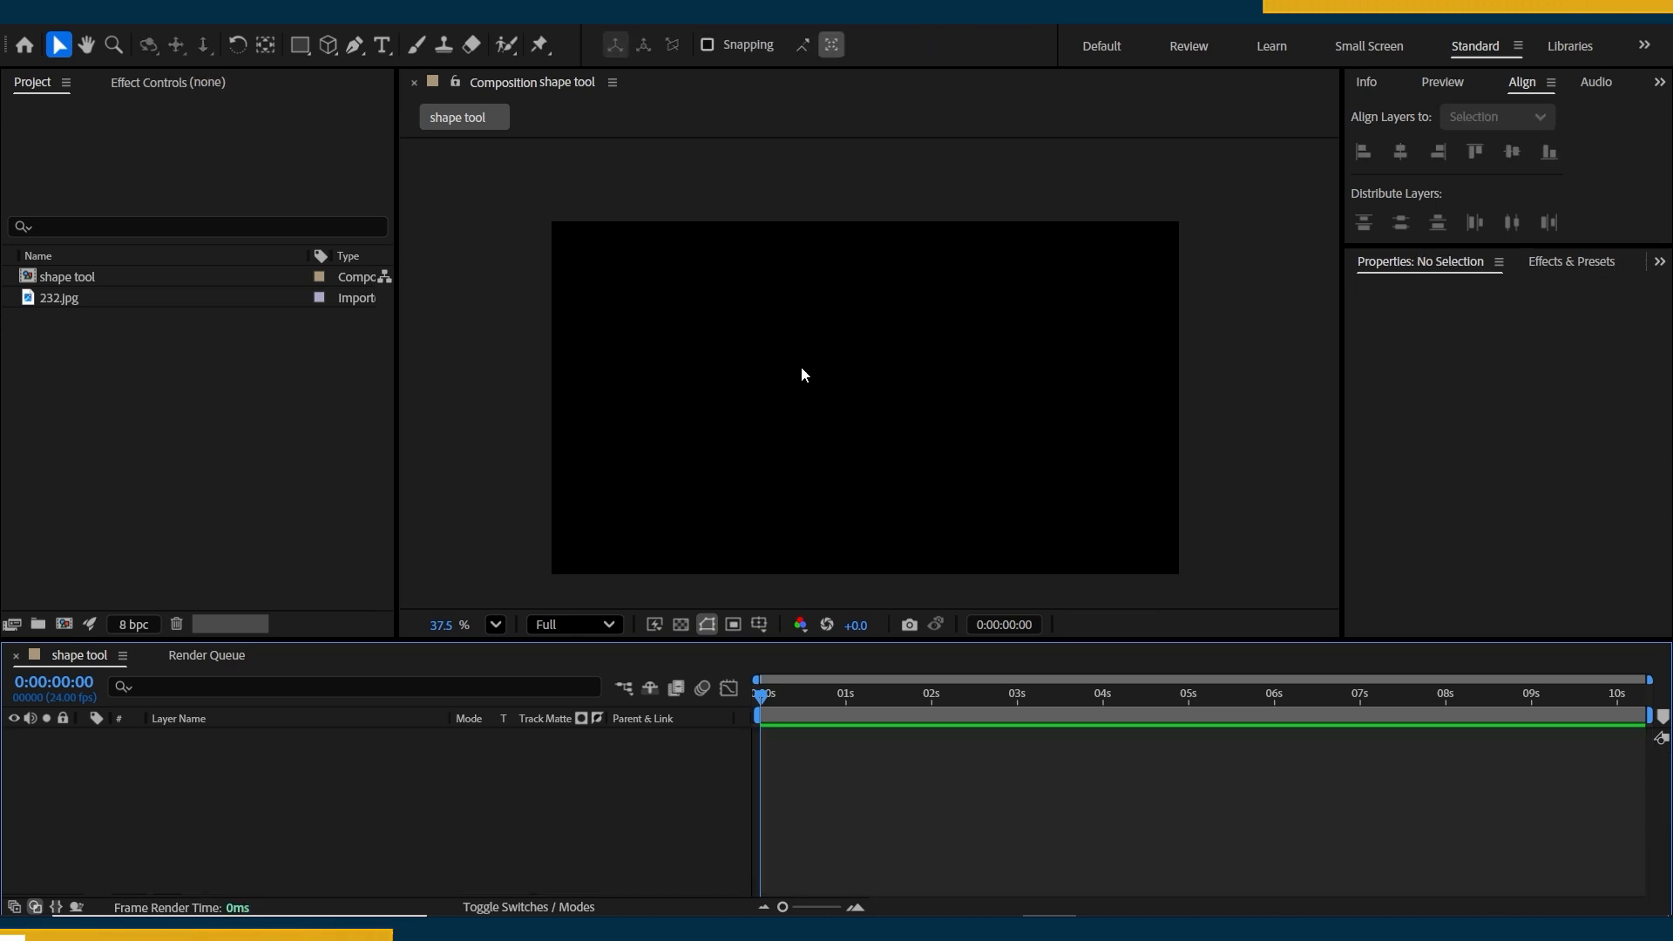
Draw a white square without a stroke slightly right of and below the composition's centre, and centre its anchor point within it.
click(299, 44)
drag(837, 337, 1026, 479)
key(ctrl+alt+Home)
click(887, 860)
click(883, 736)
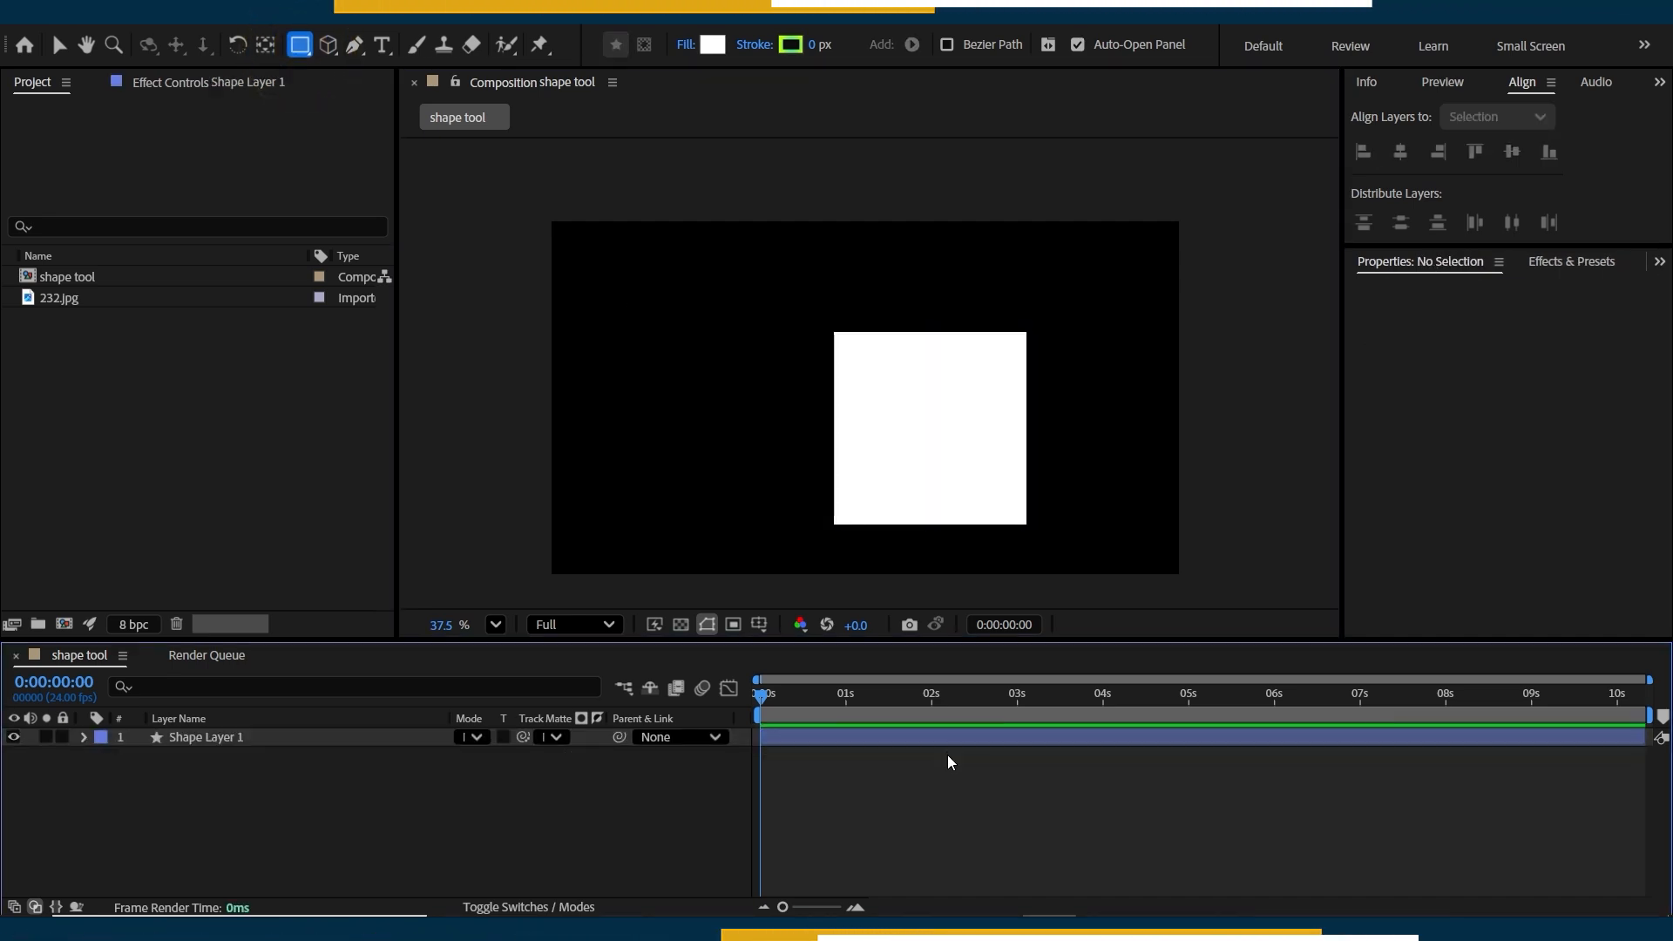
Pre-compose the square's shape layer under the default name, moving all attributes into the new composition.
click(946, 740)
key(ctrl+shift+c)
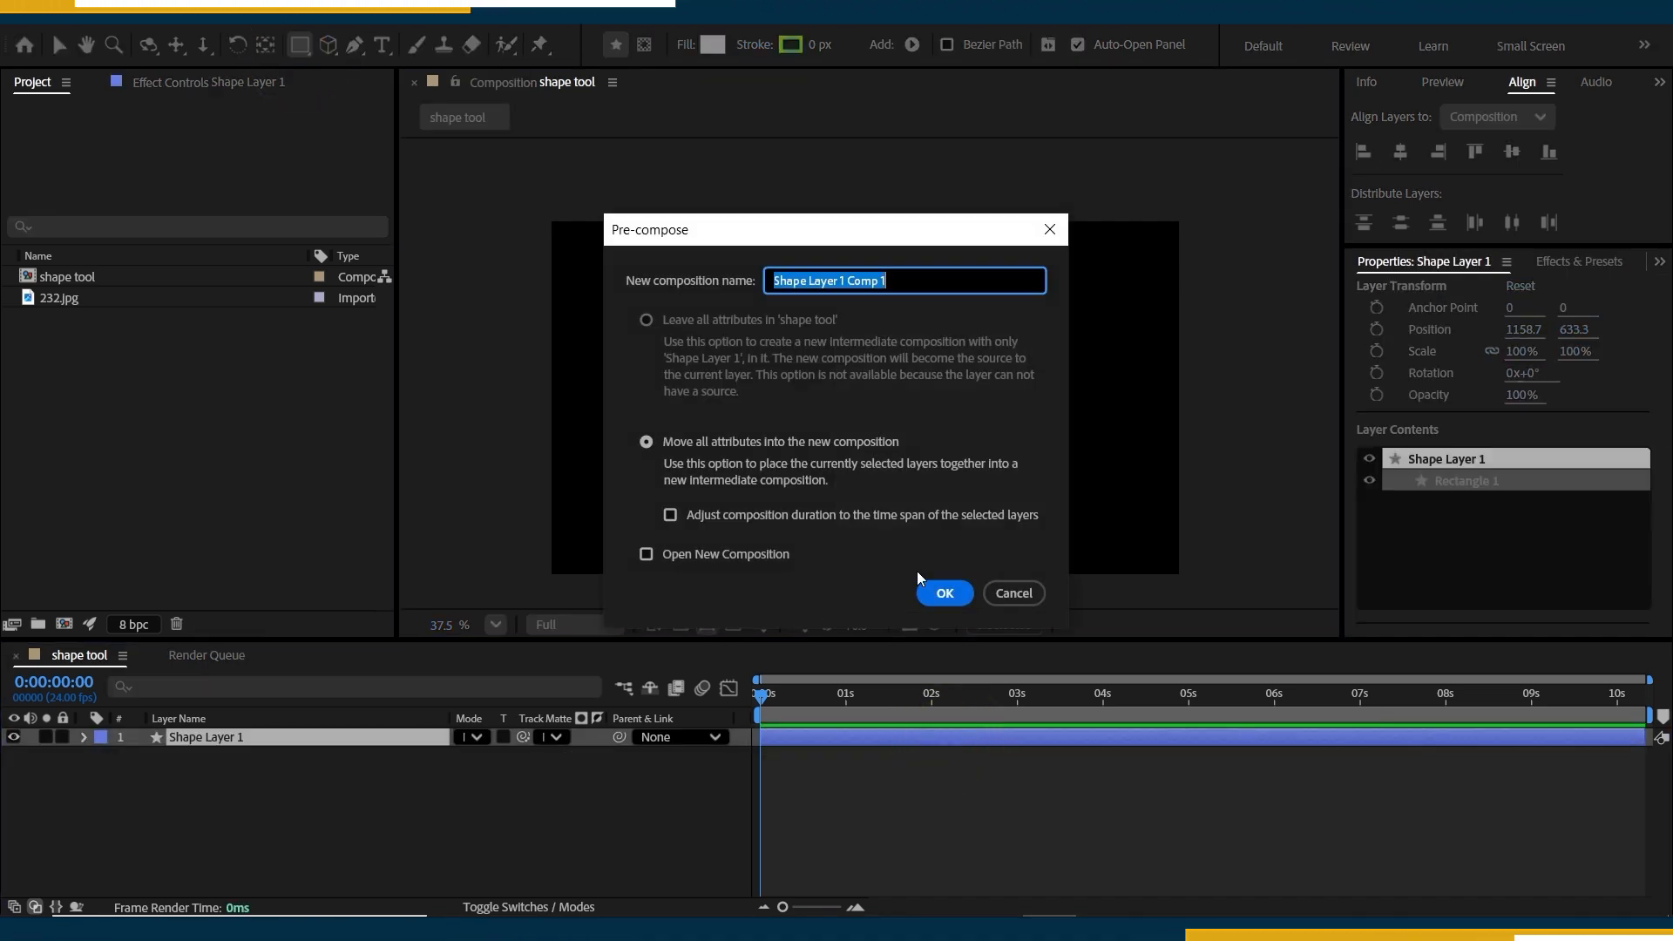
click(923, 592)
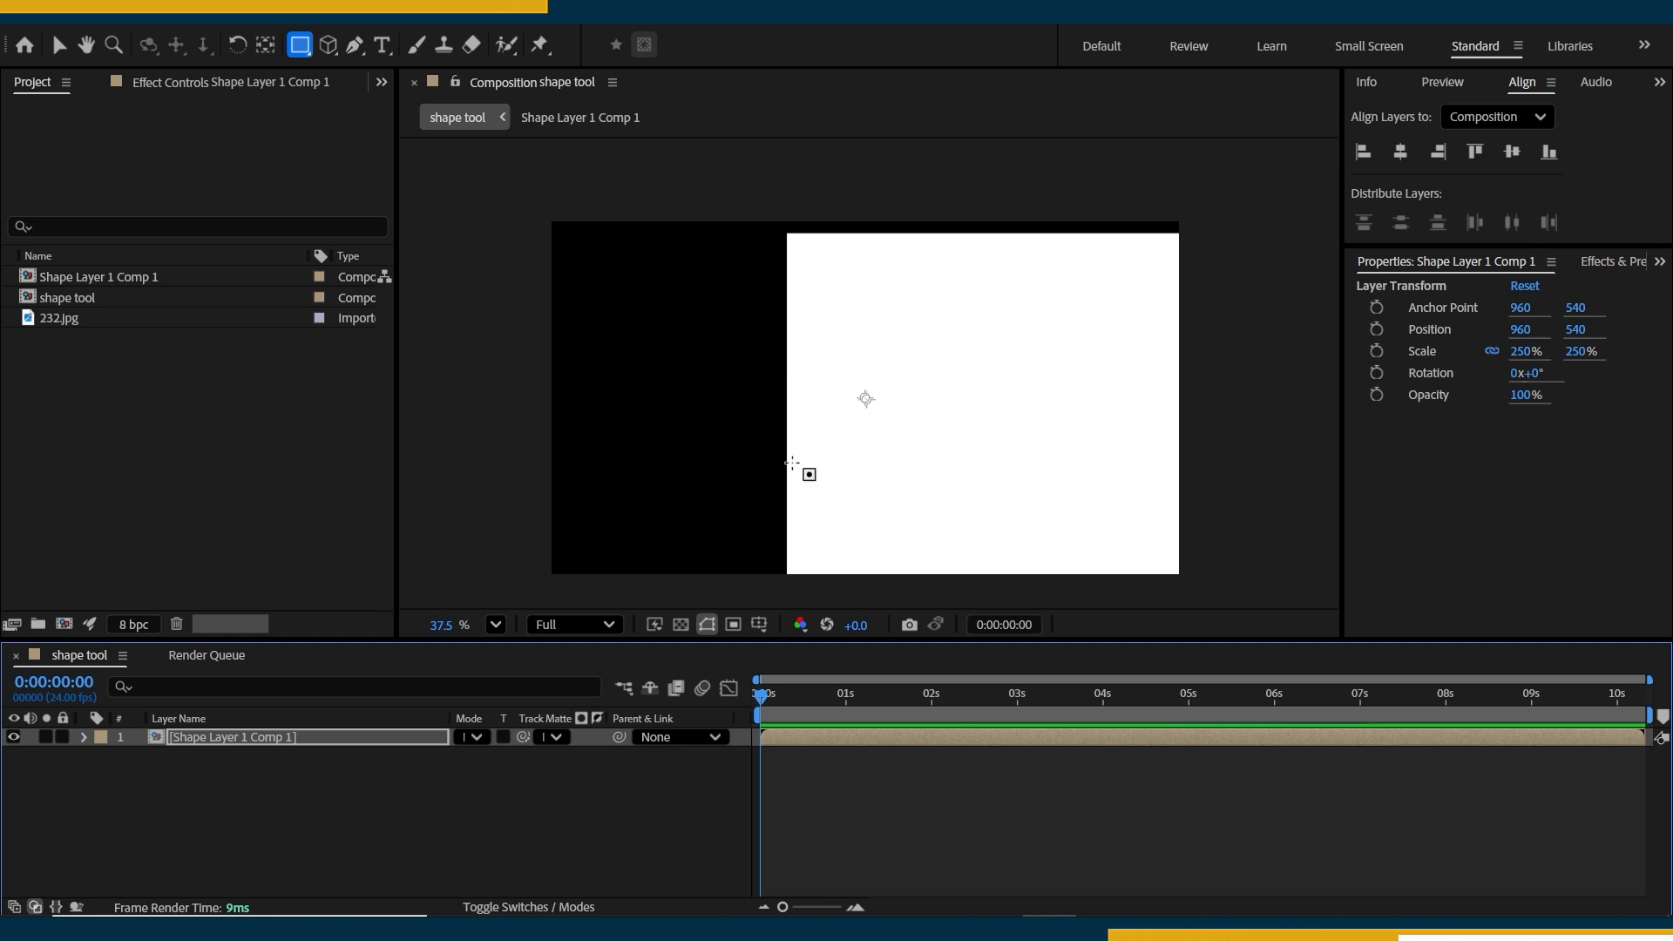
Scale the pre-composed square layer down to 140% in the shape tool composition.
click(861, 743)
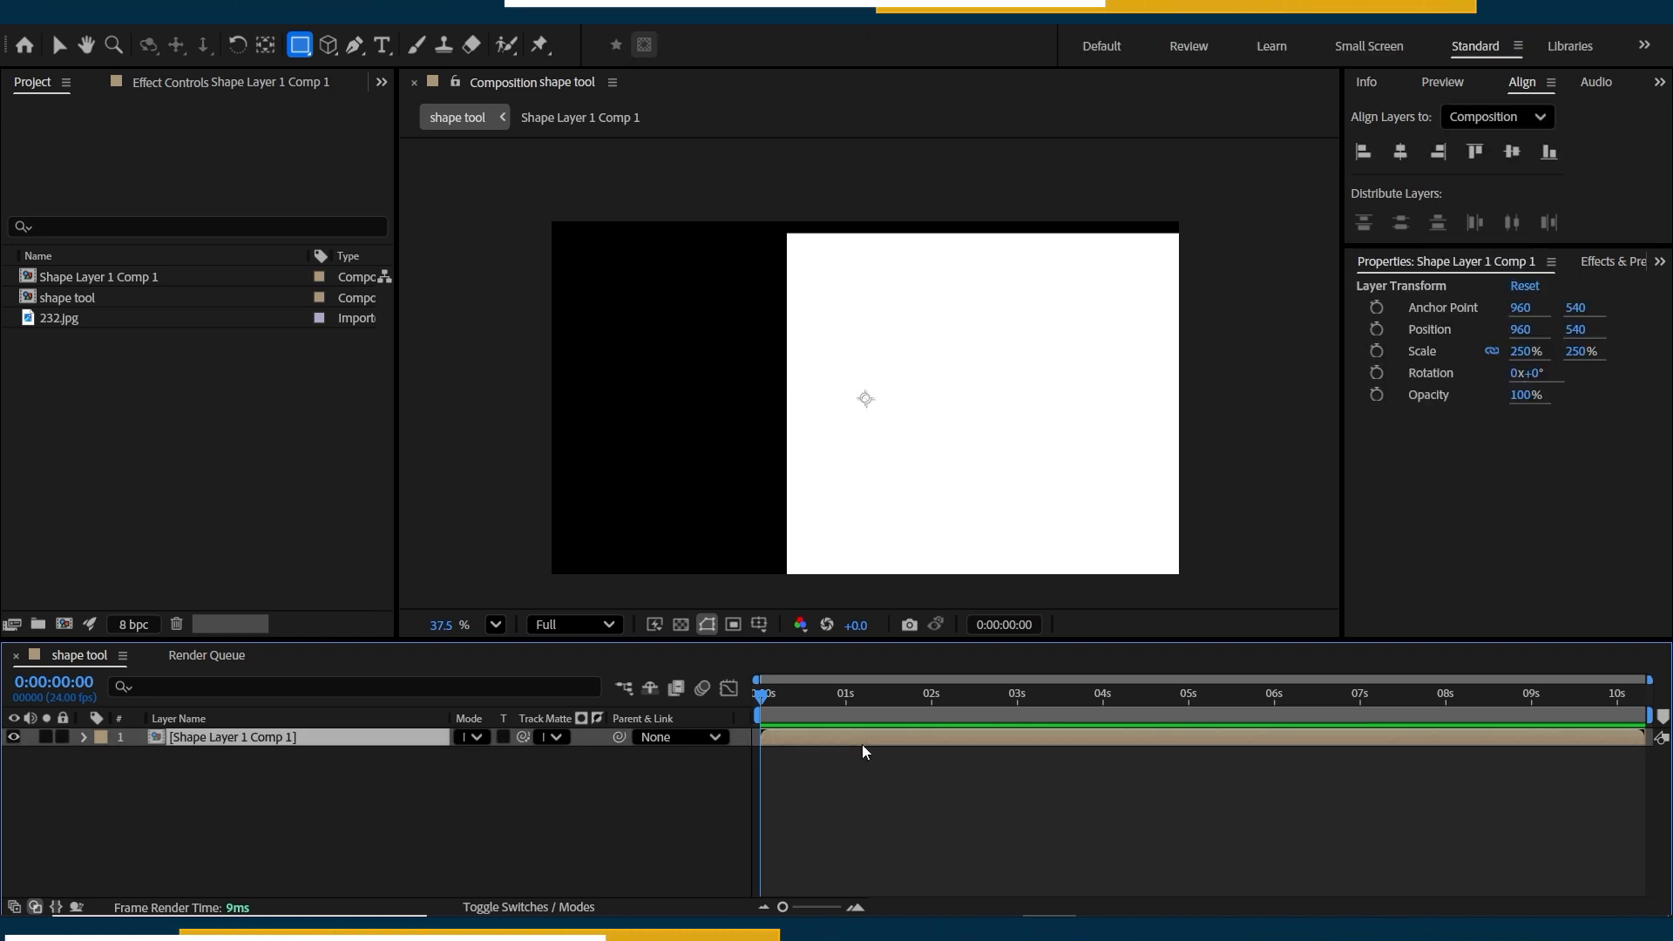
click(852, 750)
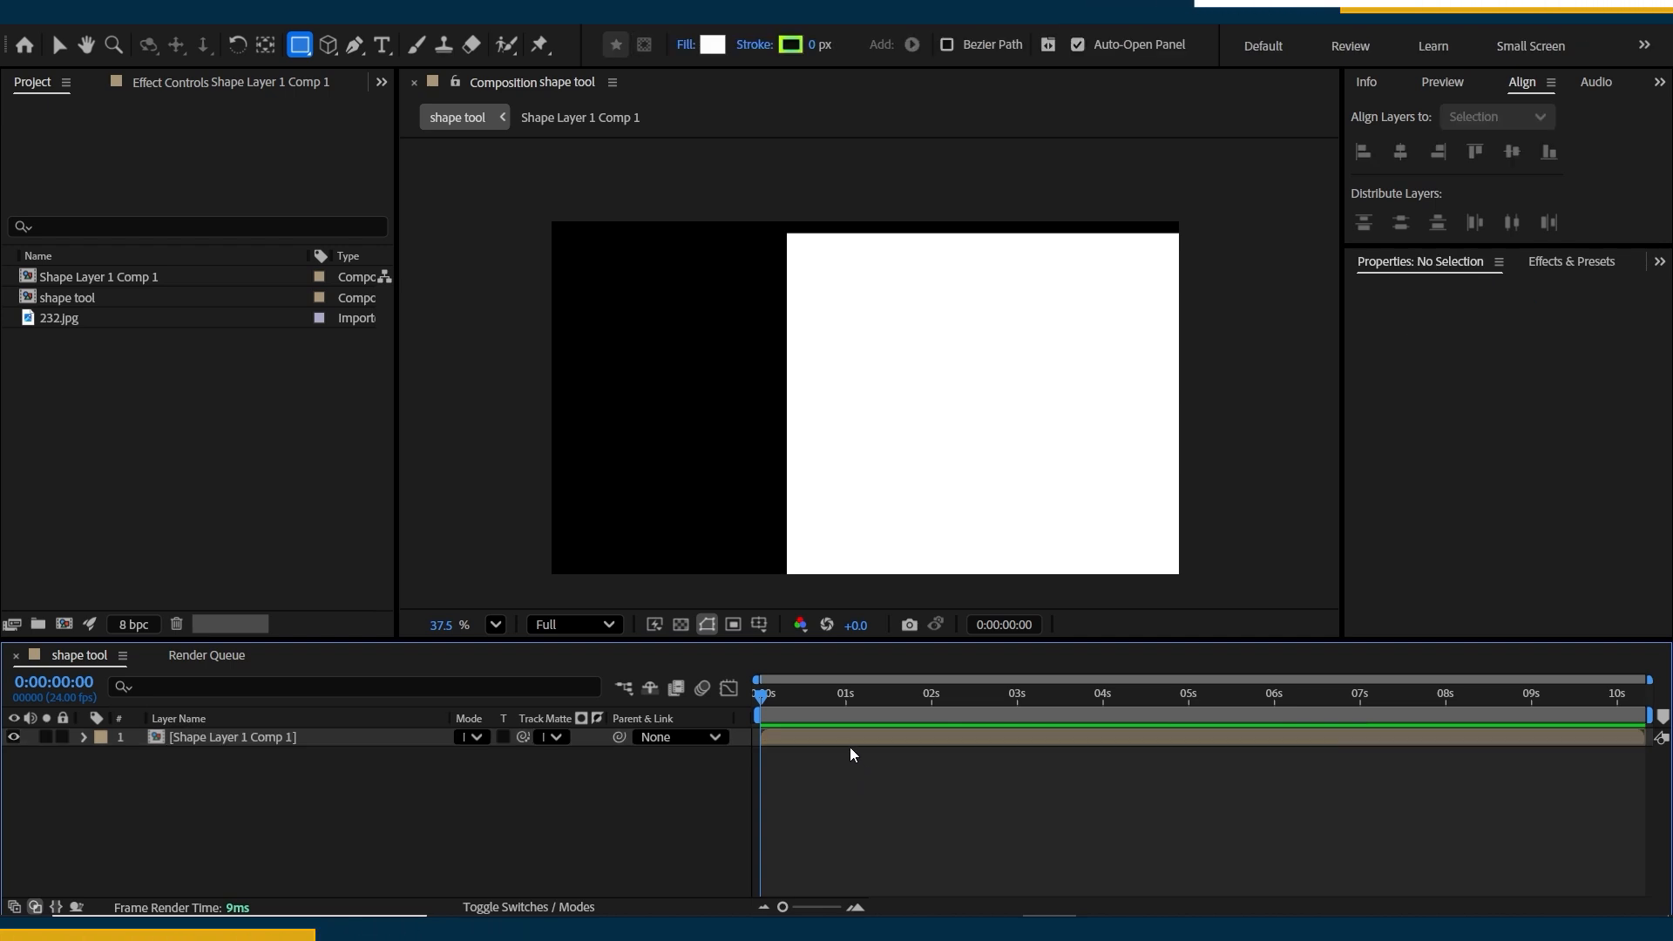
click(847, 745)
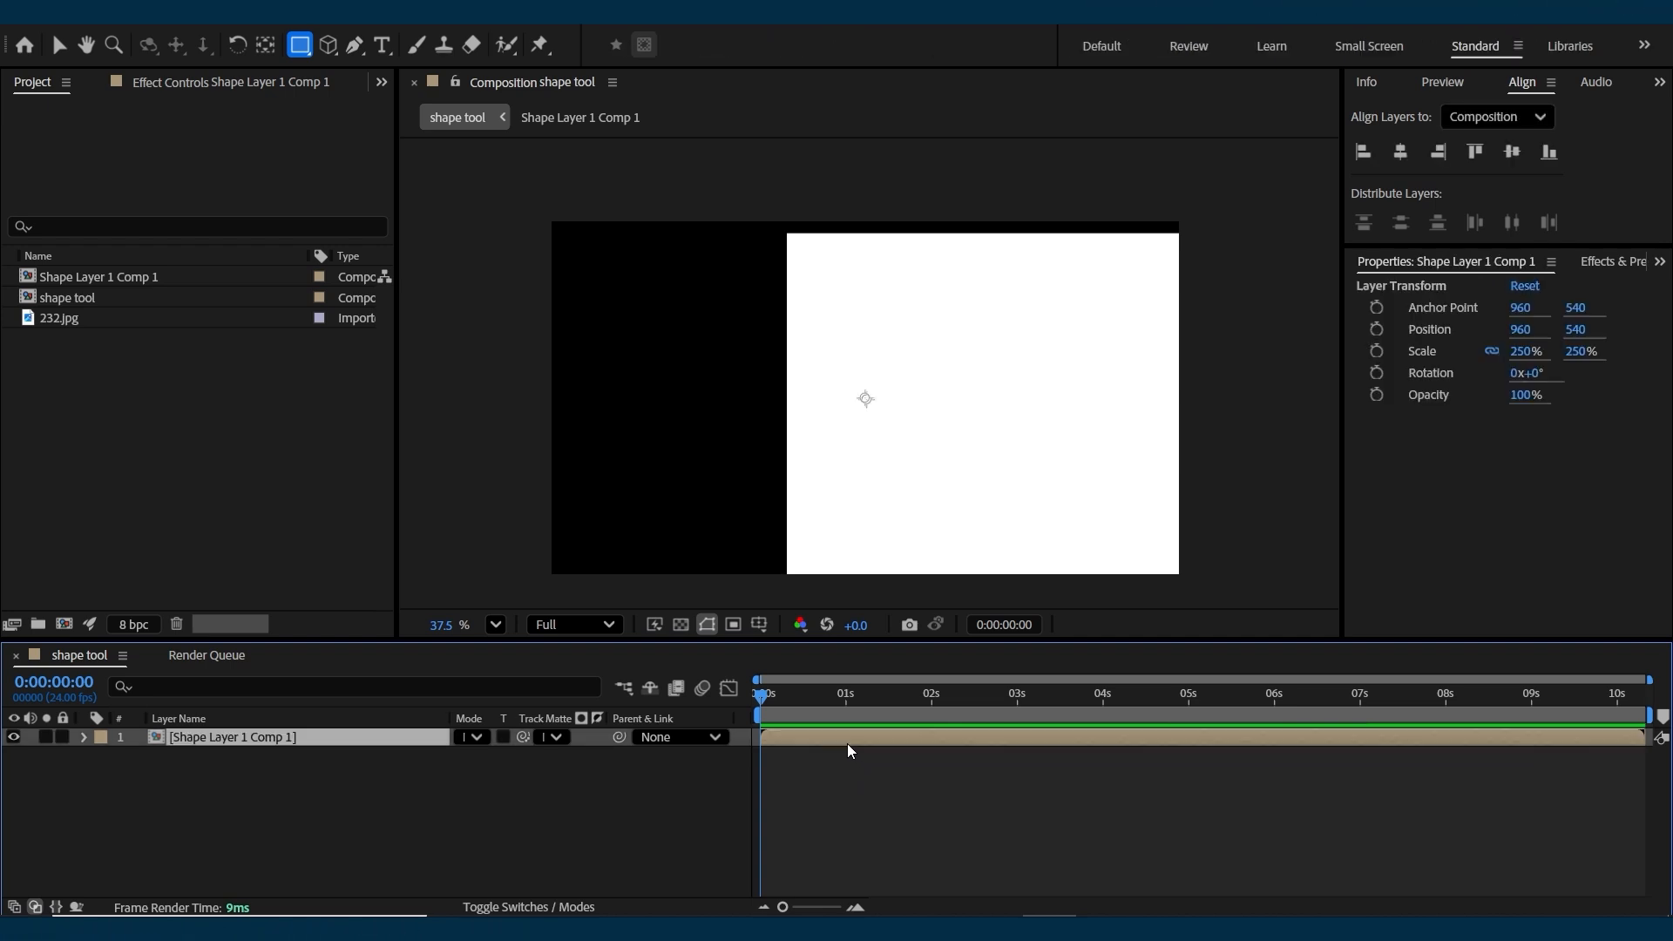
key(ctrl+shift+KP_Subtract)
key(ctrl+shift+KP_Subtract)
key(ctrl+shift+KP_Subtract)
key(ctrl+shift+KP_Subtract)
key(ctrl+shift+KP_Subtract)
key(ctrl+shift+KP_Subtract)
key(ctrl+shift+KP_Subtract)
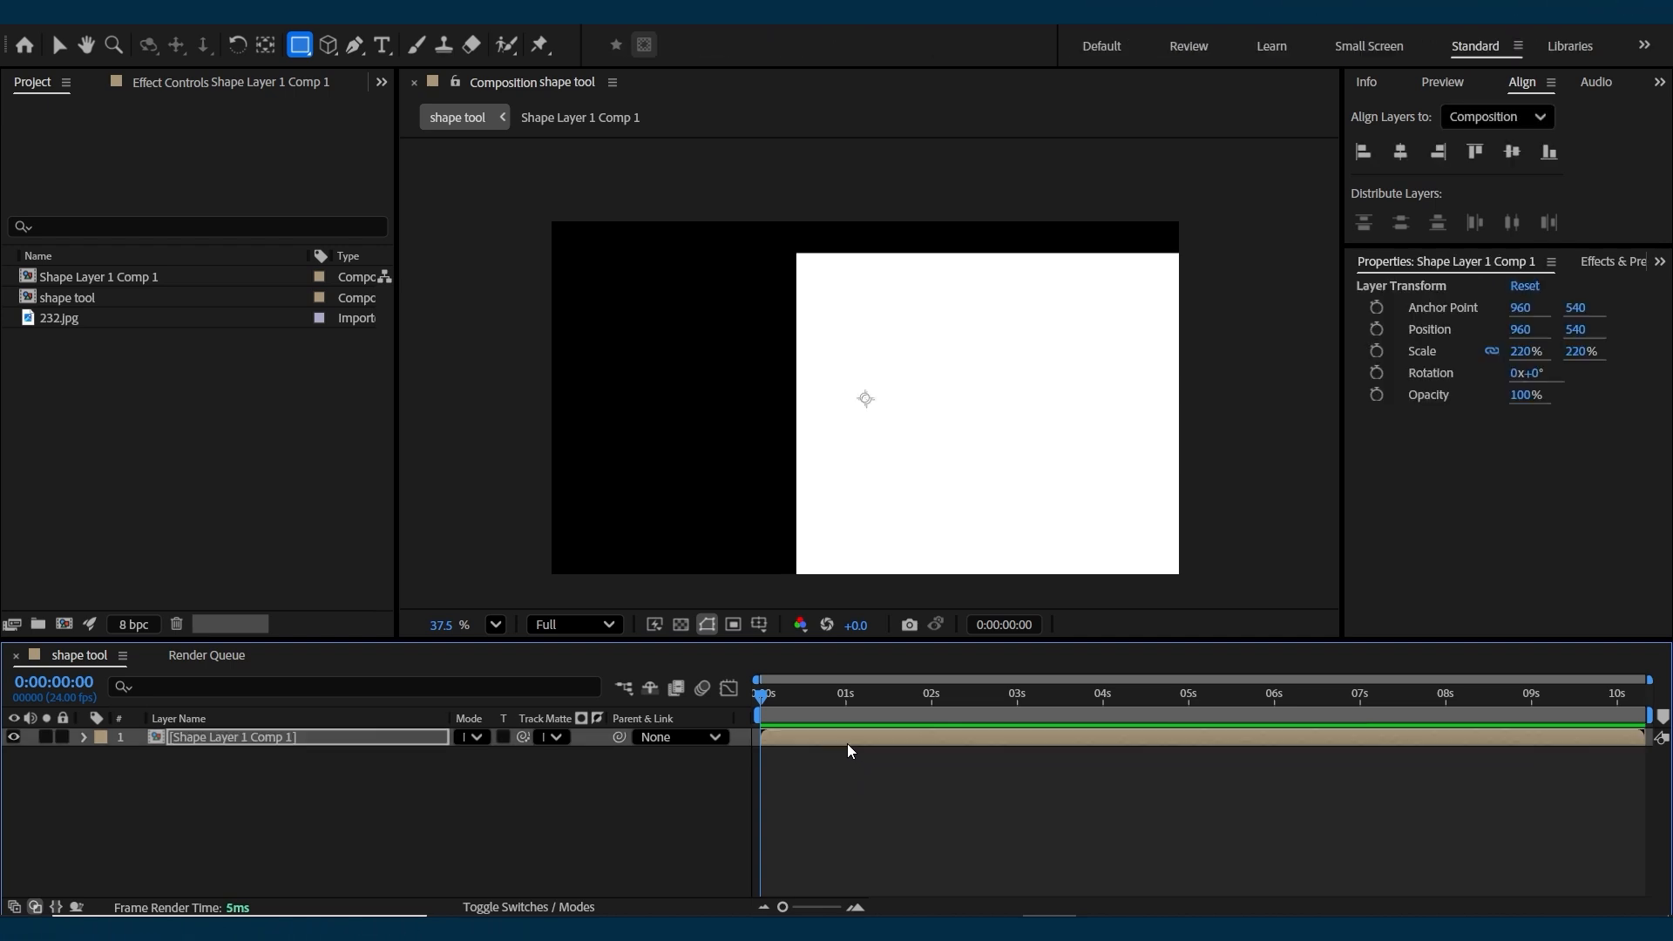
key(alt+shift+KP_Subtract)
key(alt+shift+KP_Subtract)
key(alt+shift+KP_Subtract)
key(alt+shift+KP_Subtract)
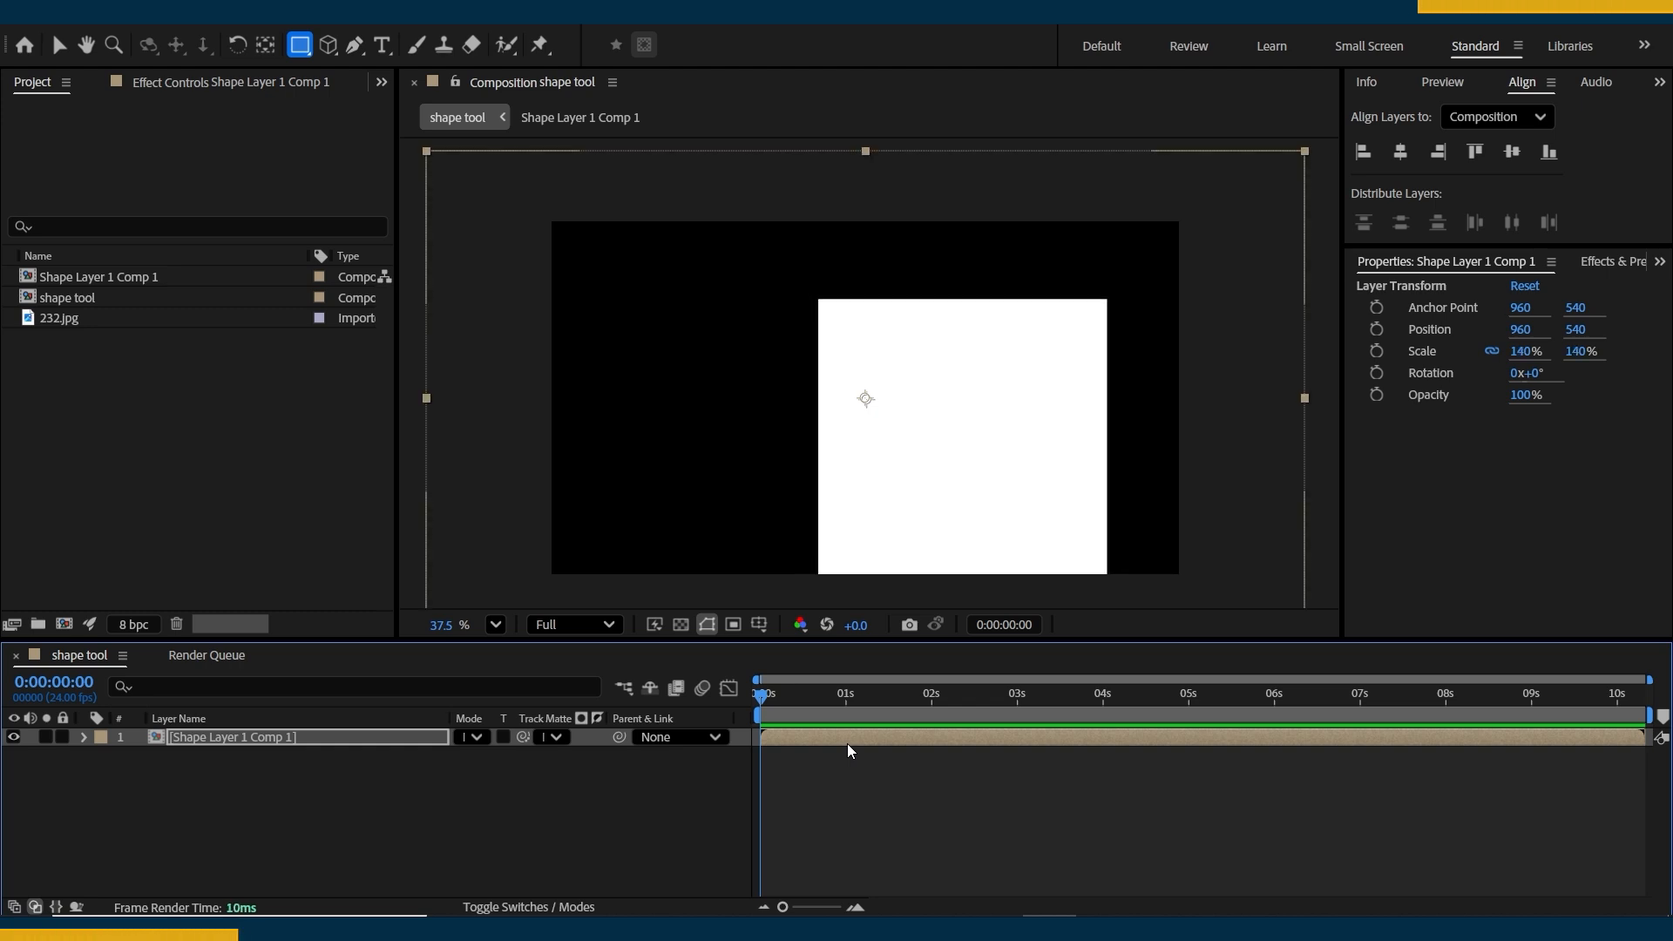